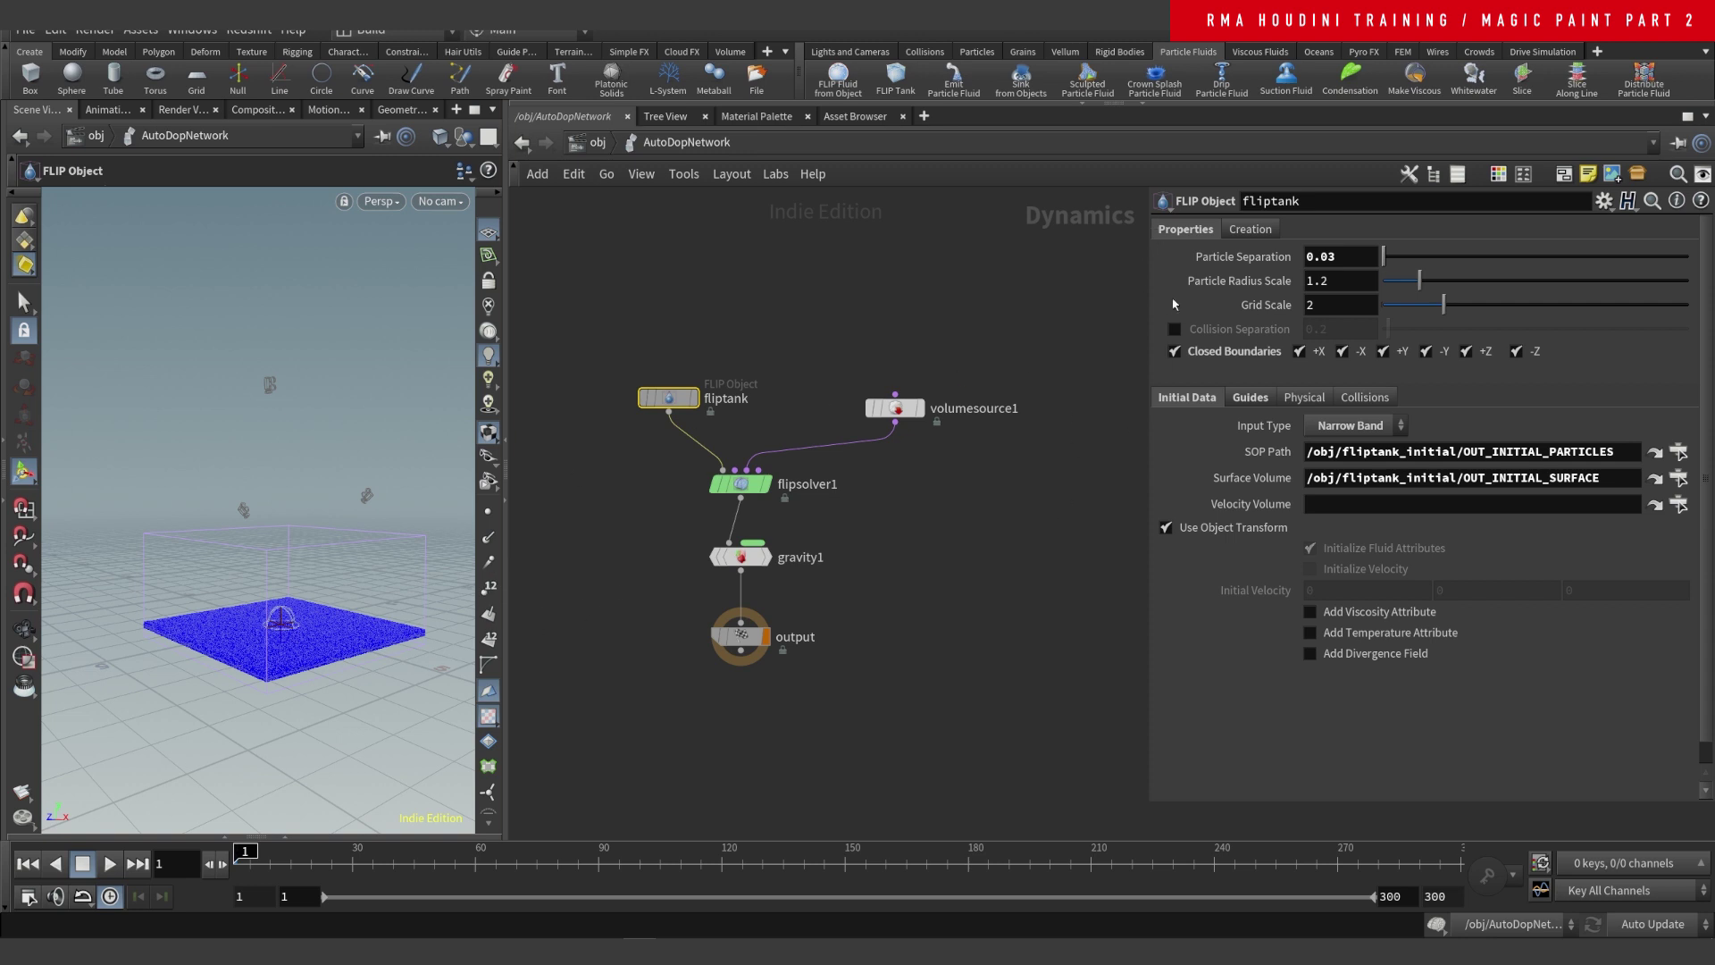
- Examine the fliptank object's particle settings, guide visualization options and initial data
left_click(1250, 229)
left_click(1187, 229)
left_click(1250, 397)
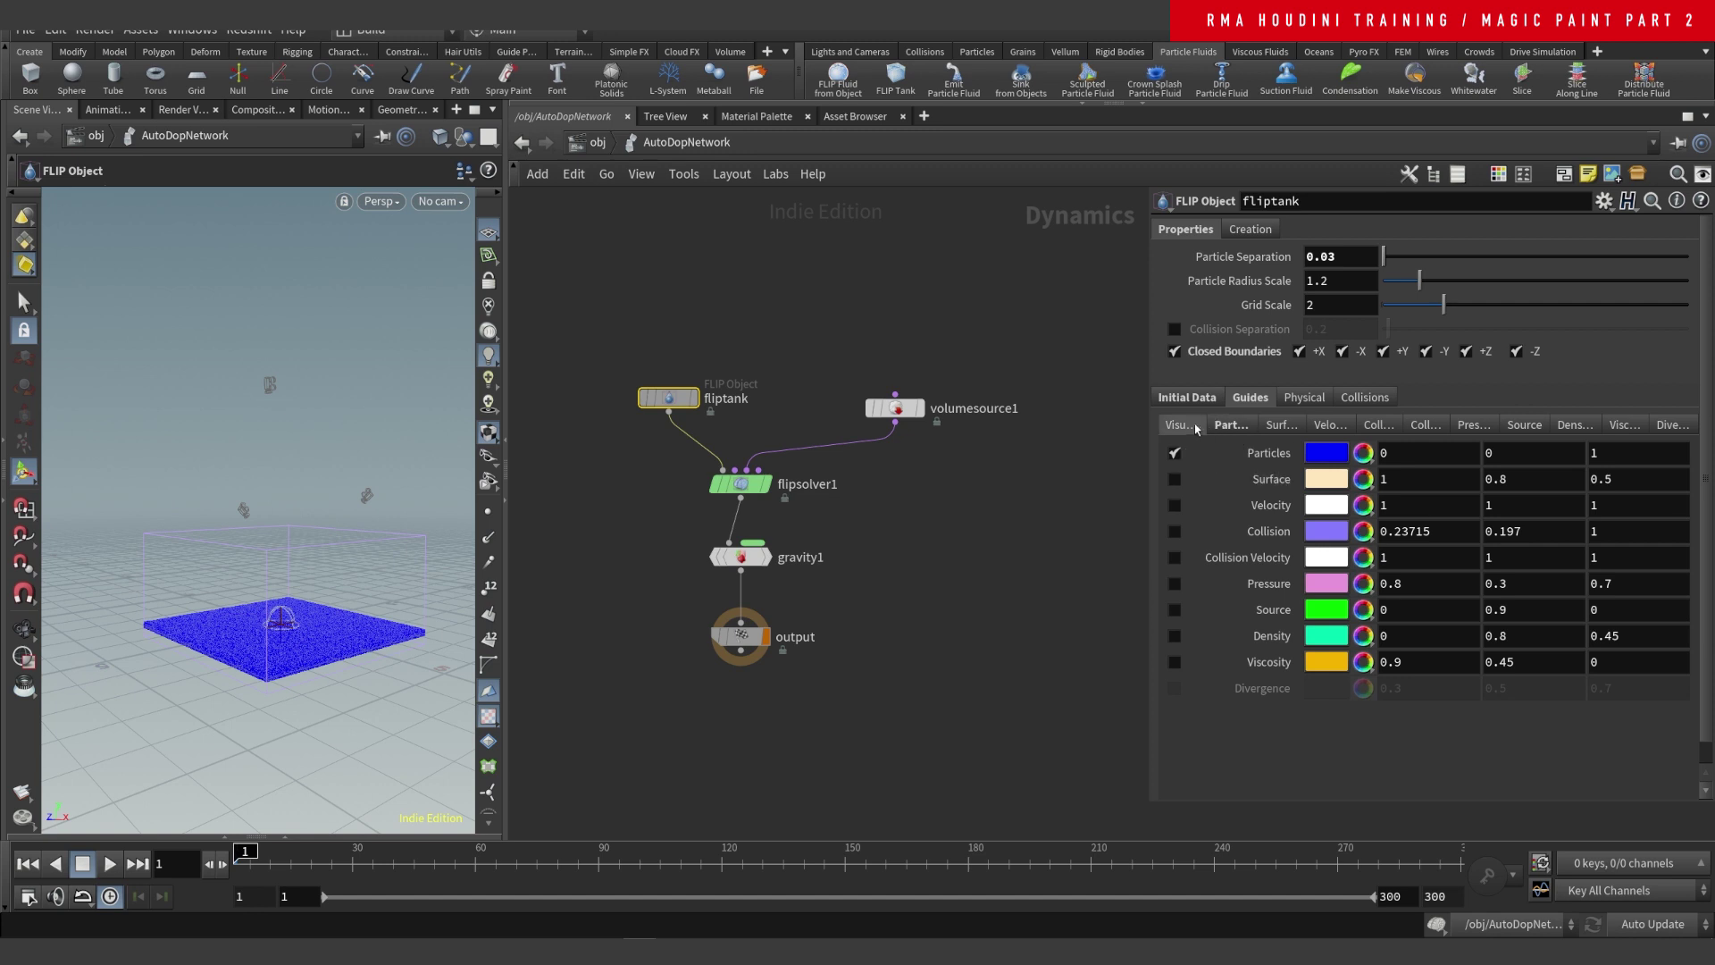
left_click(1230, 425)
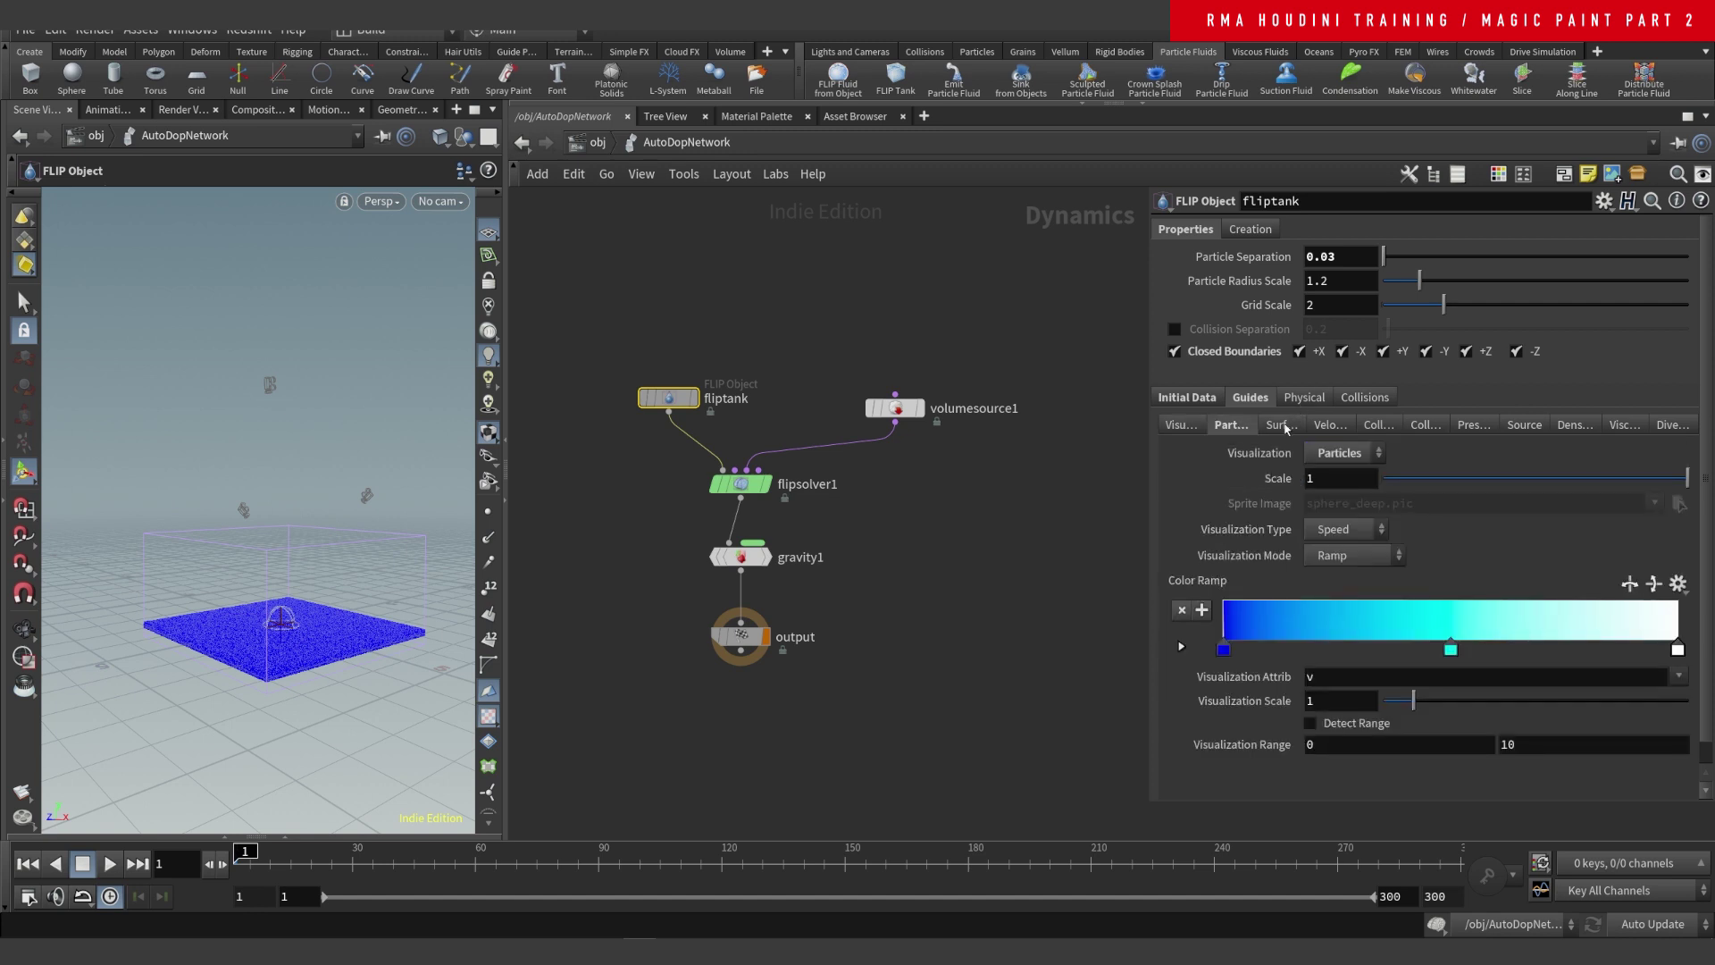
left_click(1328, 426)
left_click(1379, 427)
left_click(1426, 428)
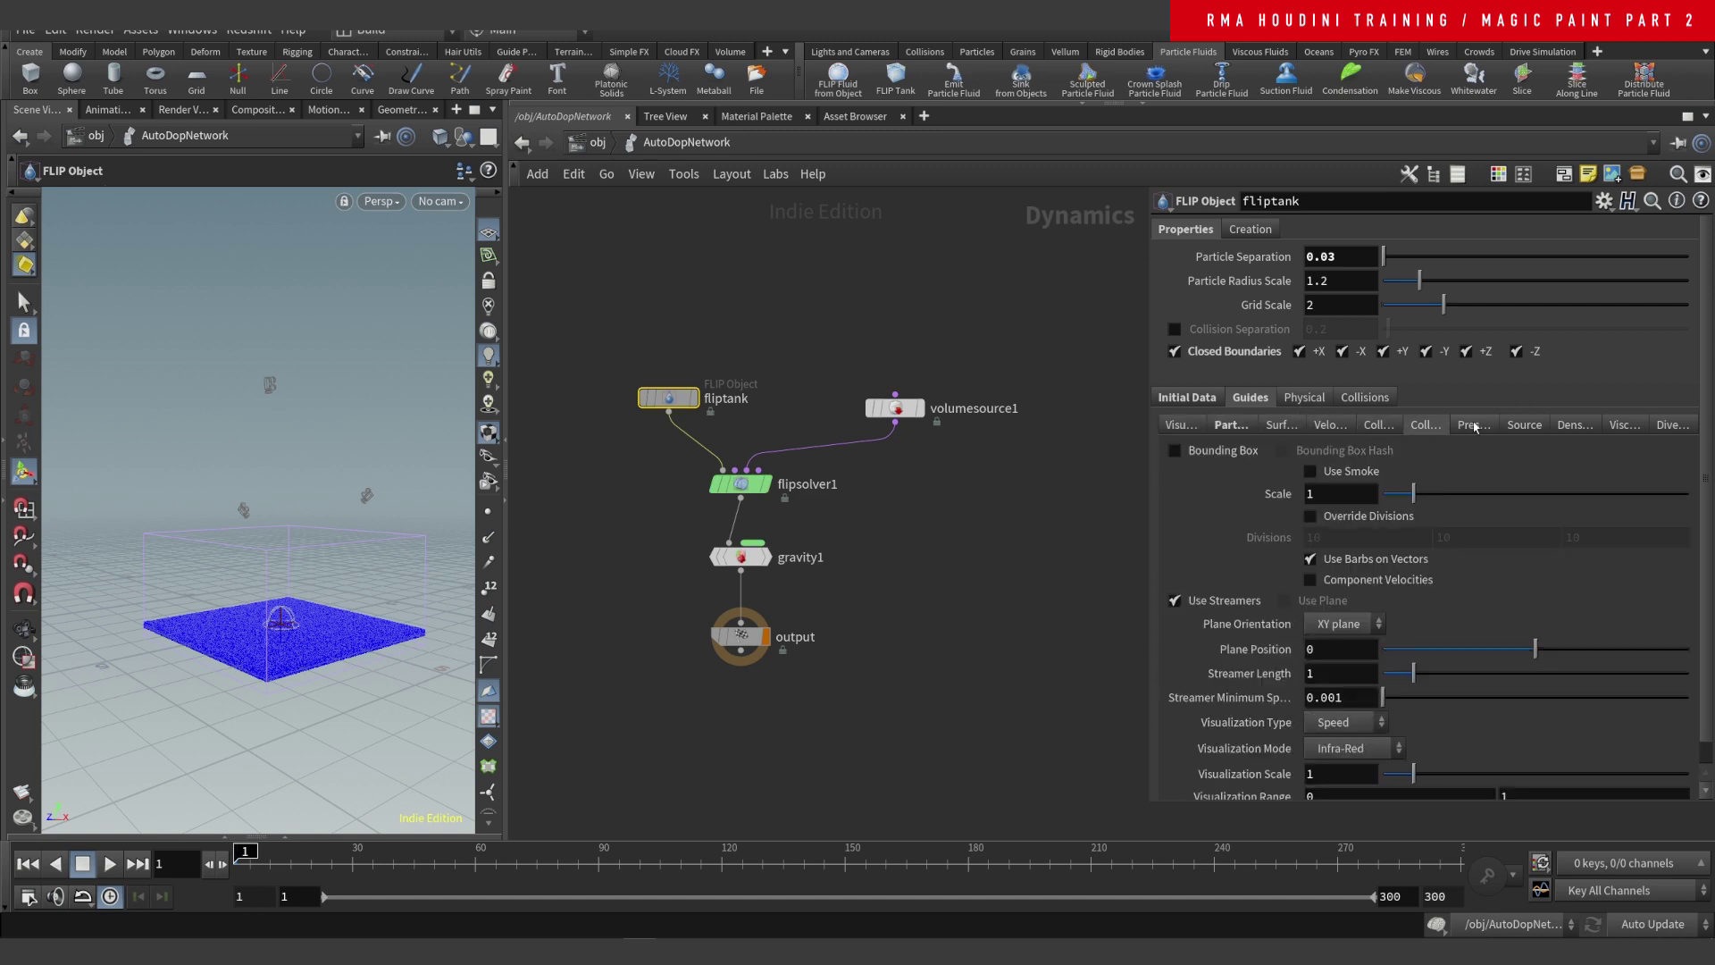
left_click(1477, 428)
left_click(1540, 430)
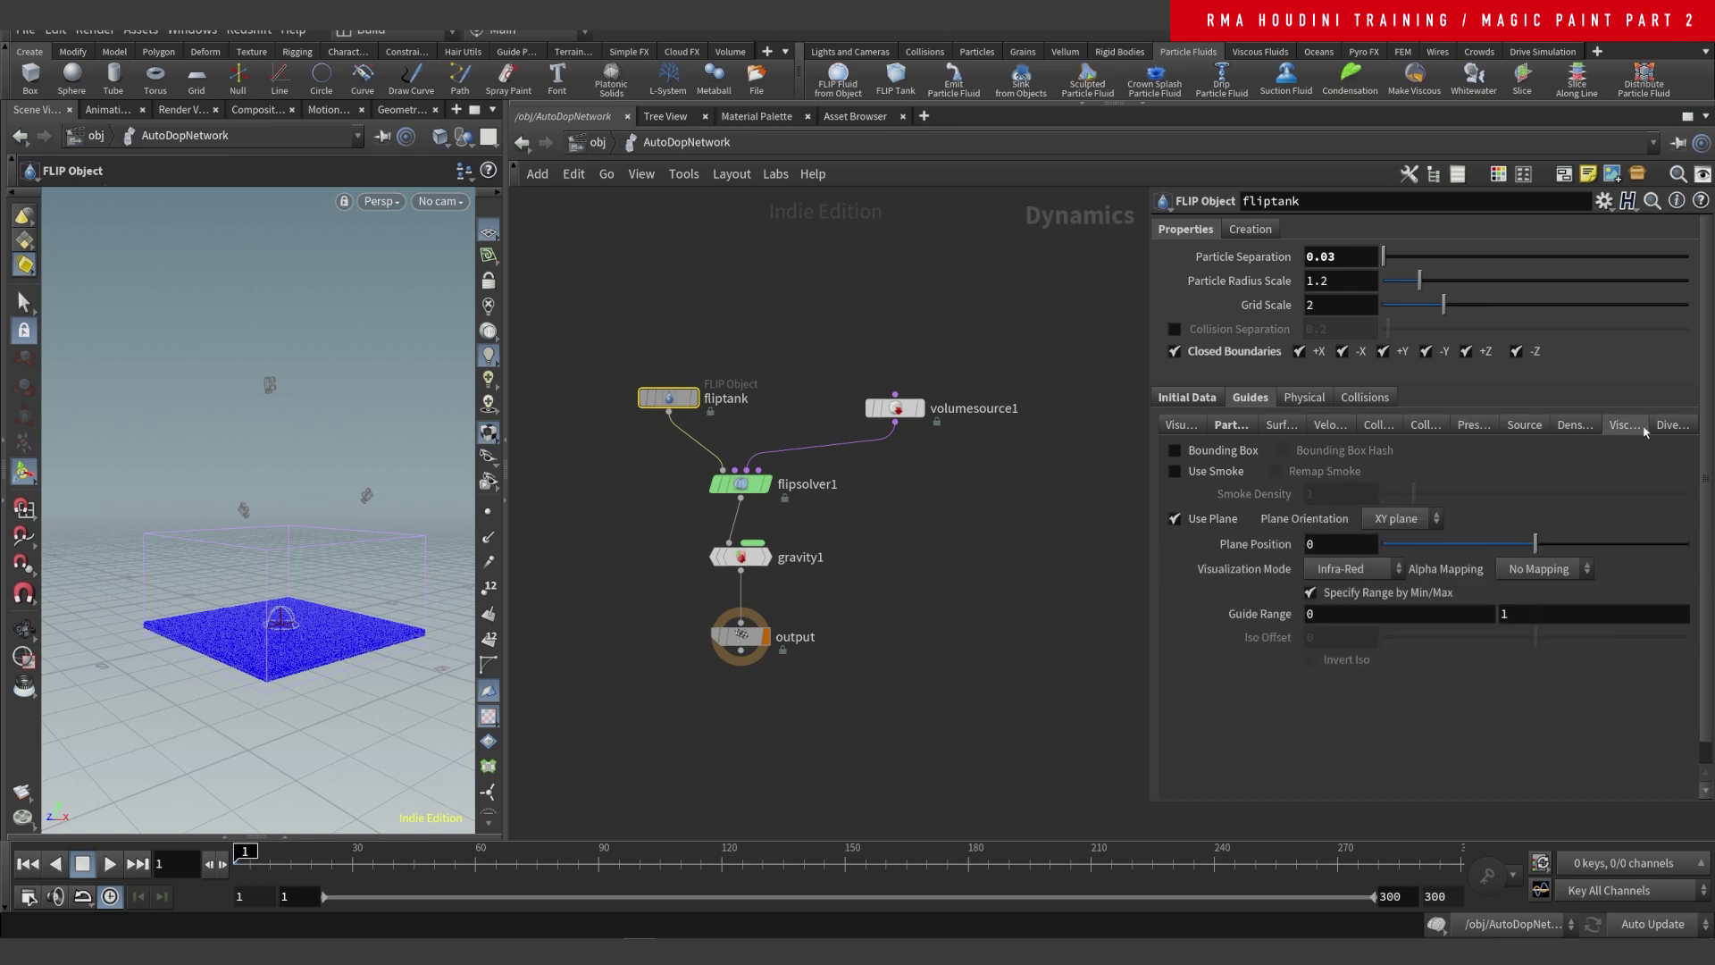
left_click(1227, 427)
left_click(1193, 399)
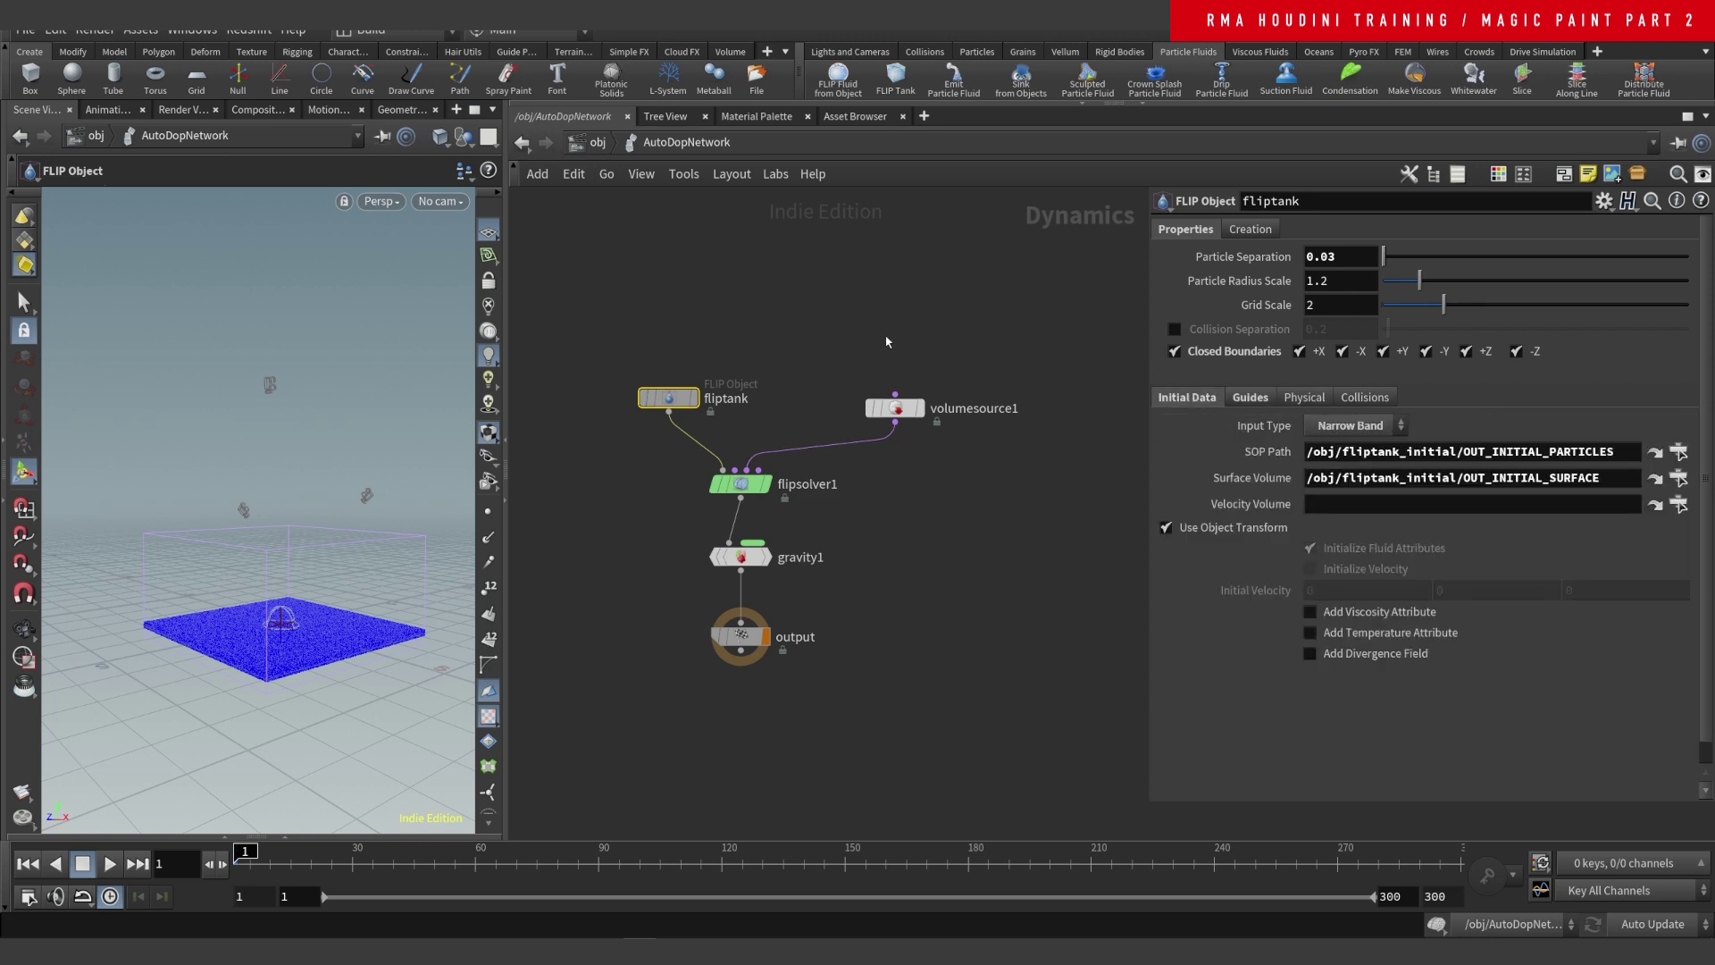
- Examine the viscosity, collision and volume limit settings of flipsolver1, showing the full expressions behind its box size
left_click(742, 484)
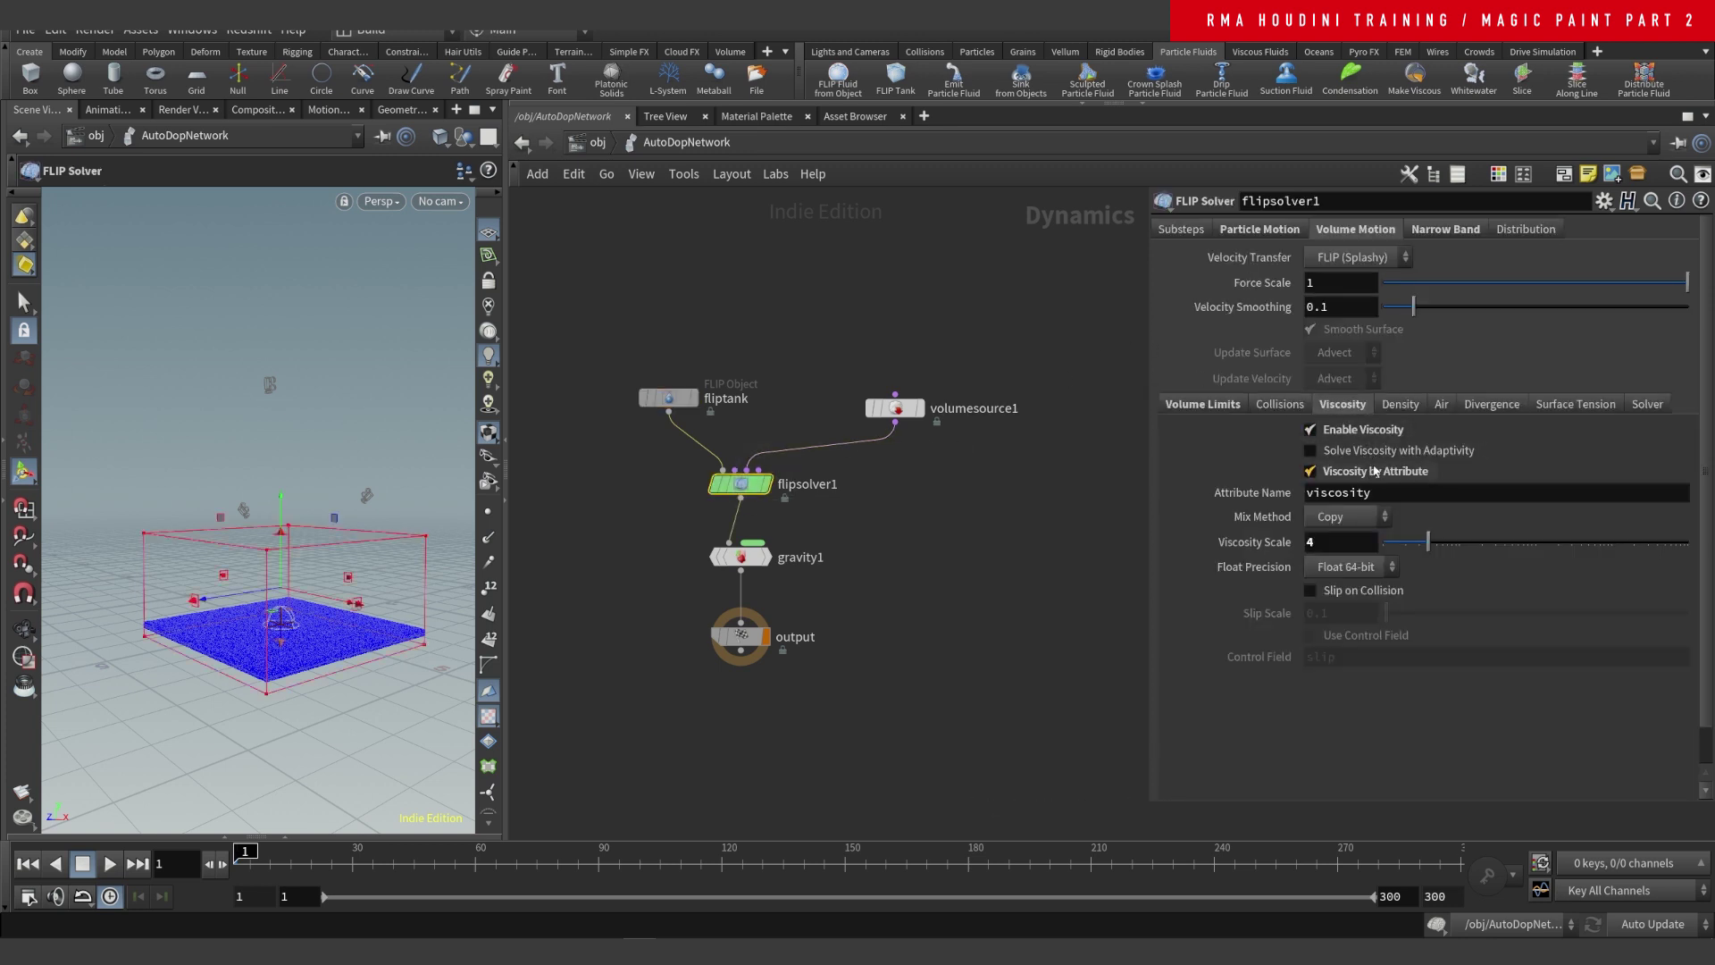
left_click(1296, 406)
left_click(1202, 407)
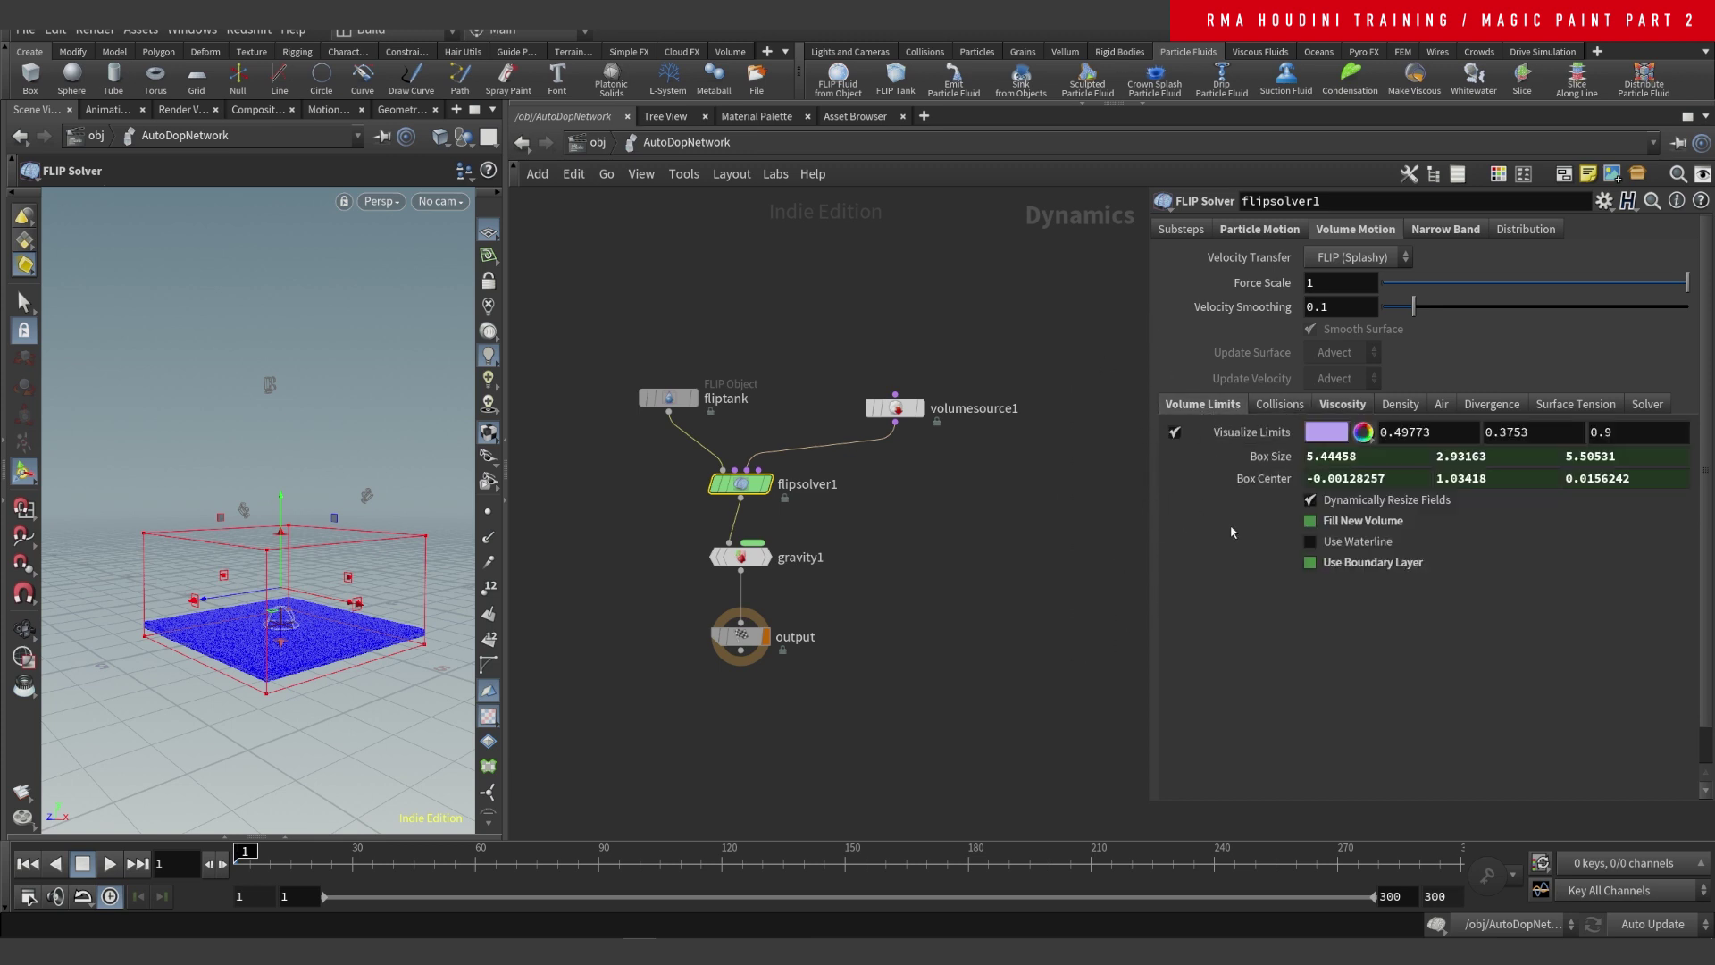
left_click(1270, 457)
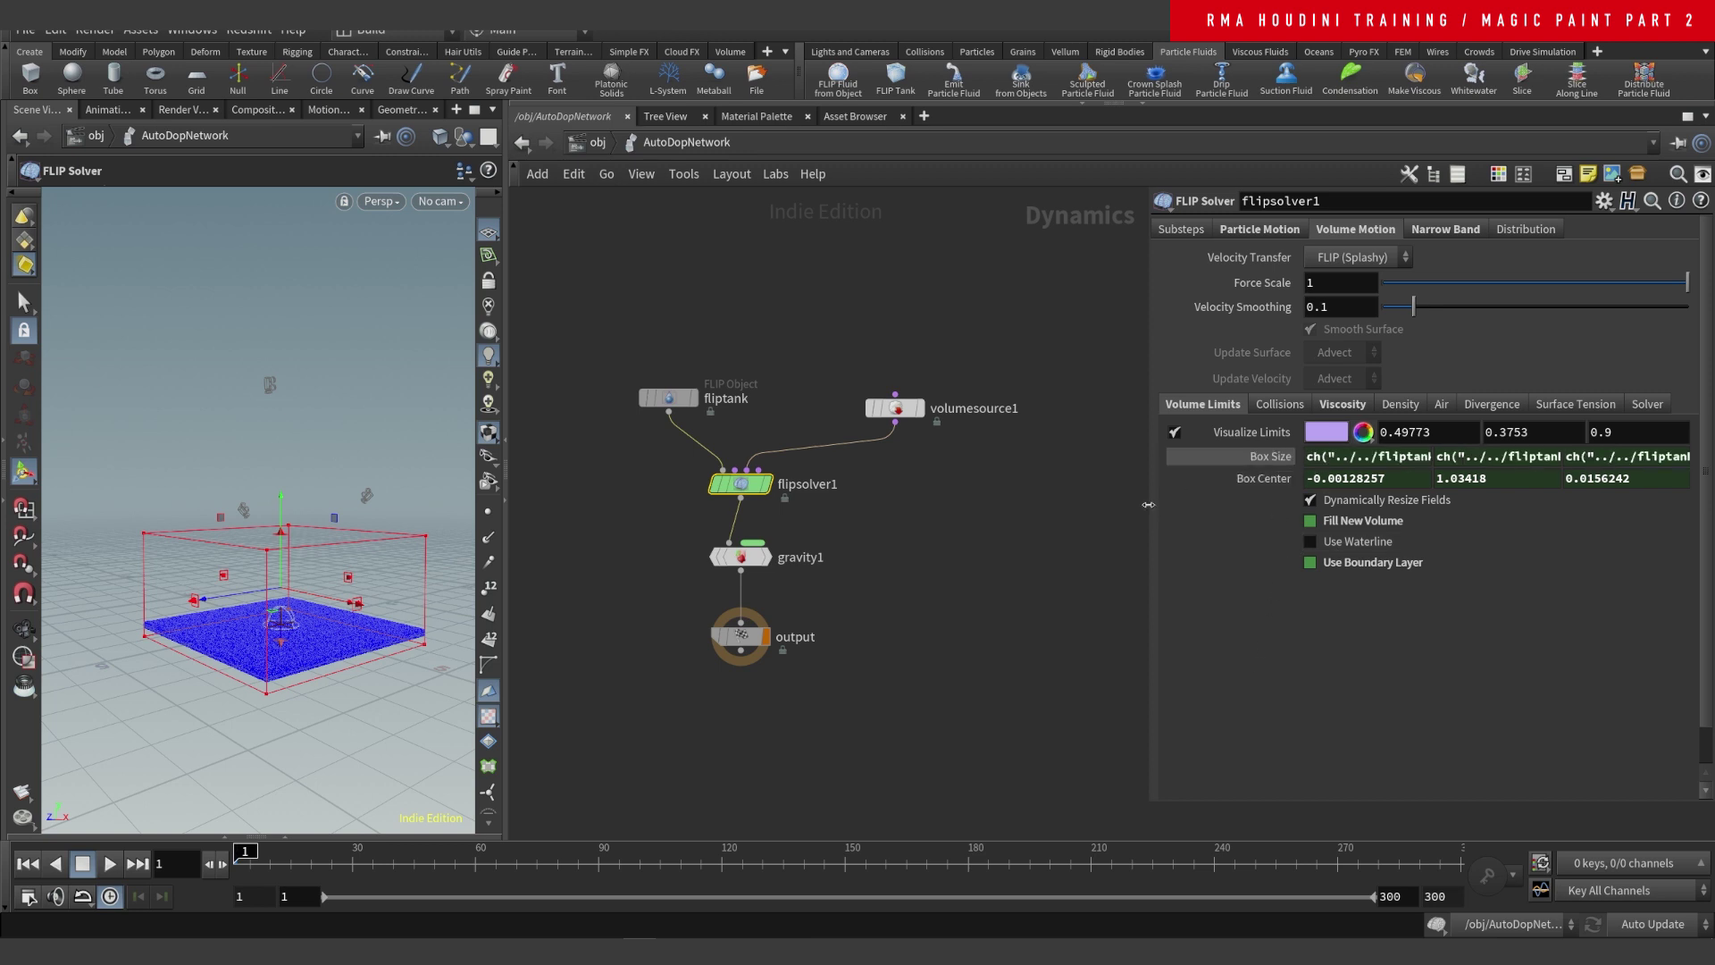
left_click_drag(1146, 508, 630, 471)
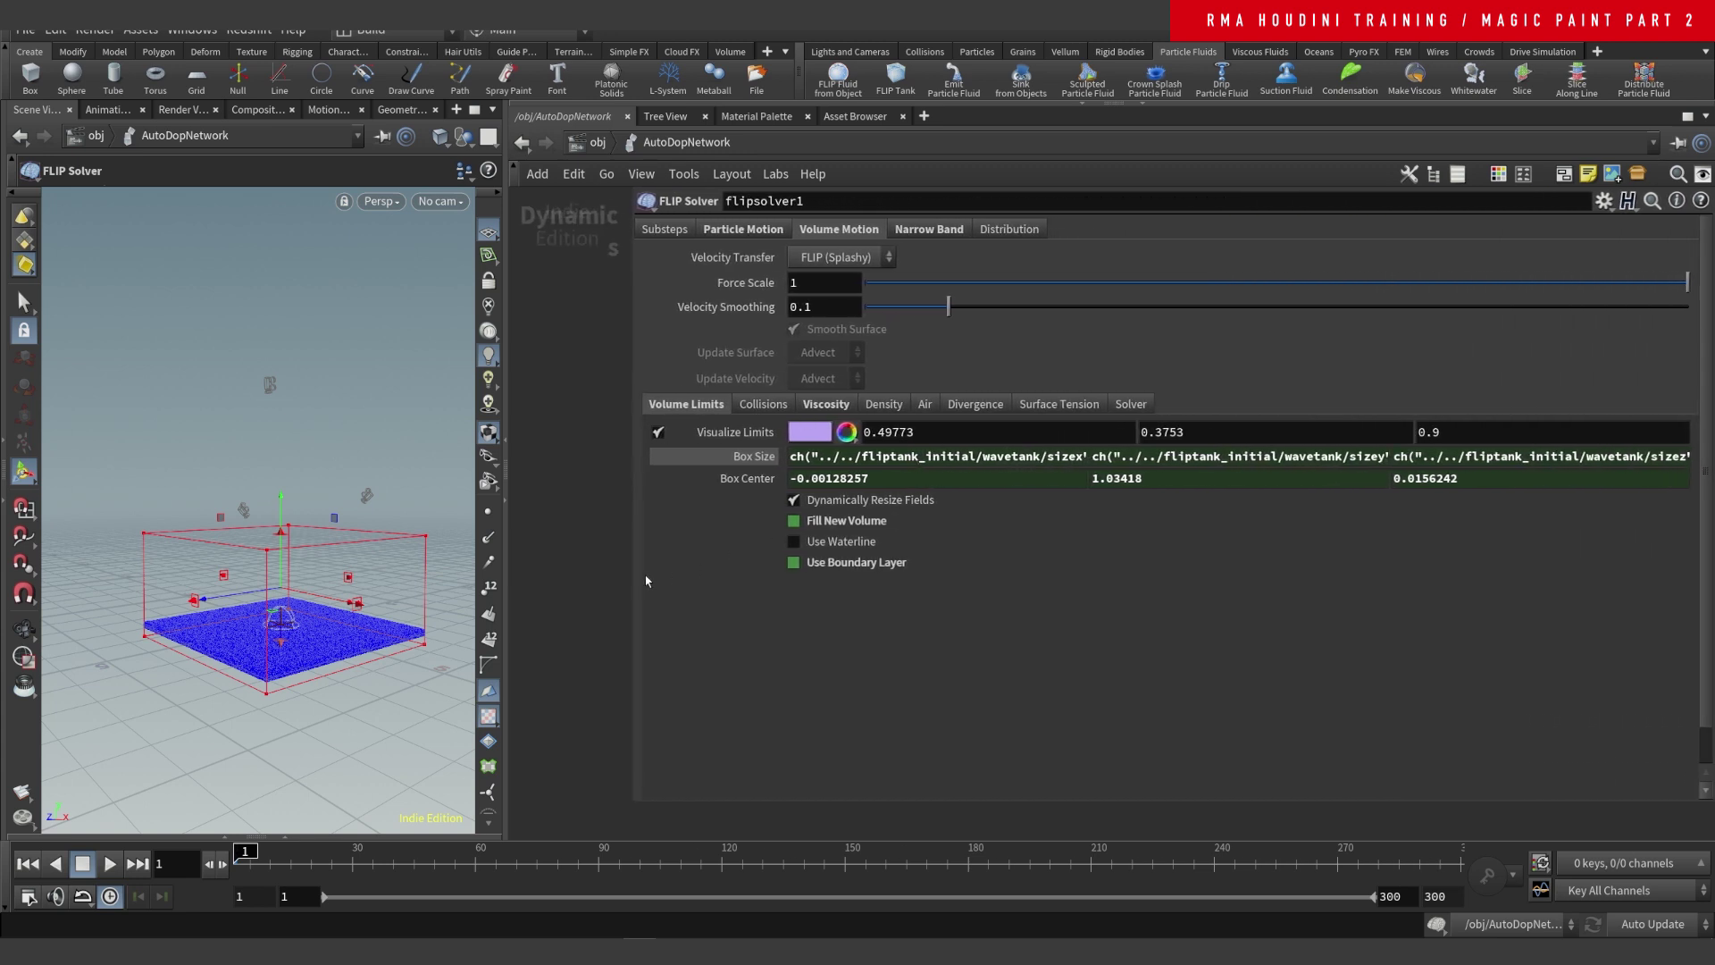
left_click_drag(633, 581, 1084, 544)
right_click(1180, 258)
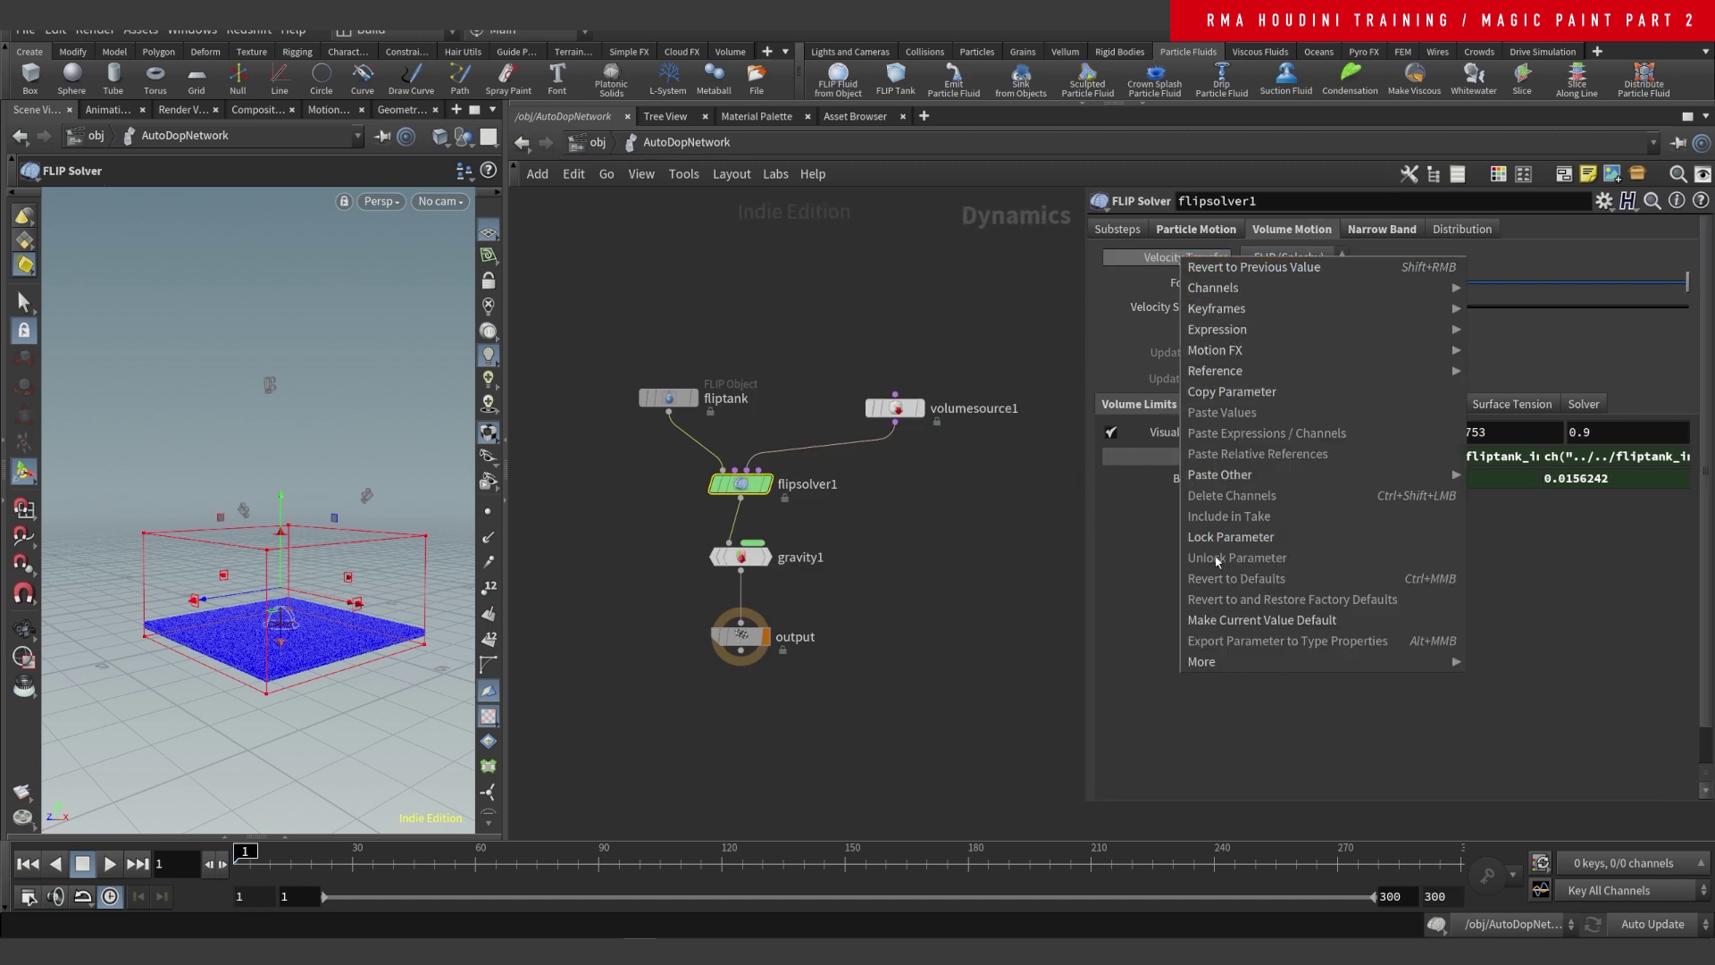
key("Escape")
- Review flipsolver1's narrow band, particle motion and substep settings, including behavior, reseeding, separation, droplets and vorticity
left_click(1383, 229)
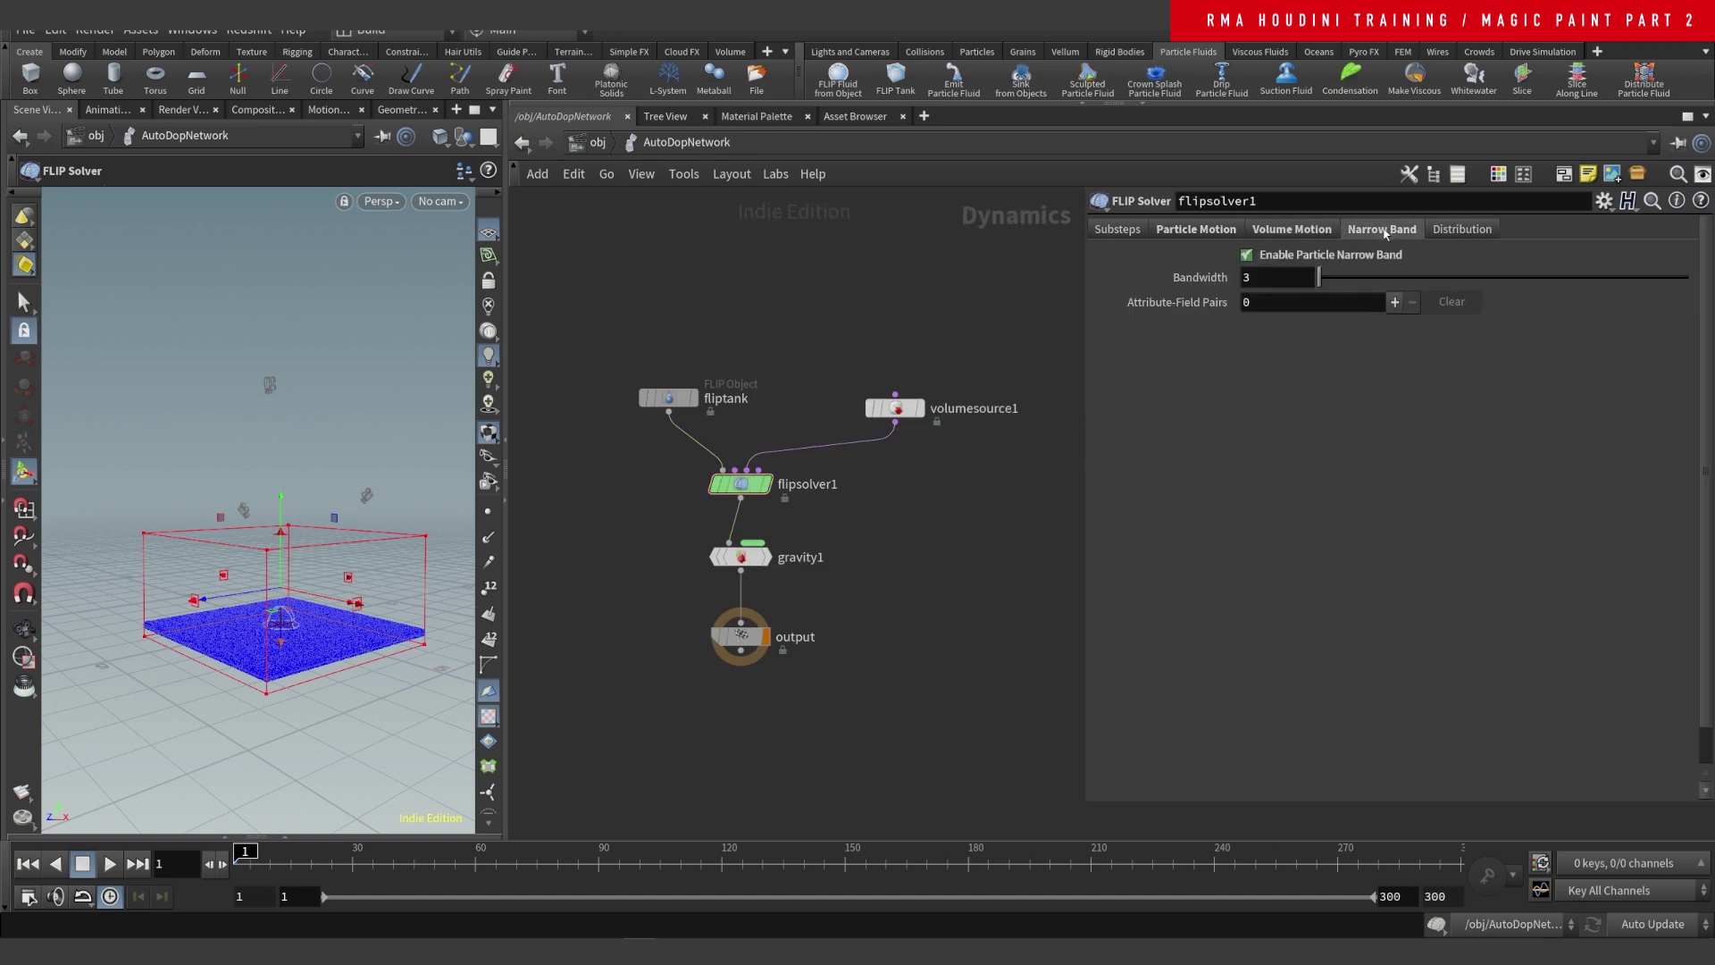
left_click(1264, 232)
left_click(1196, 229)
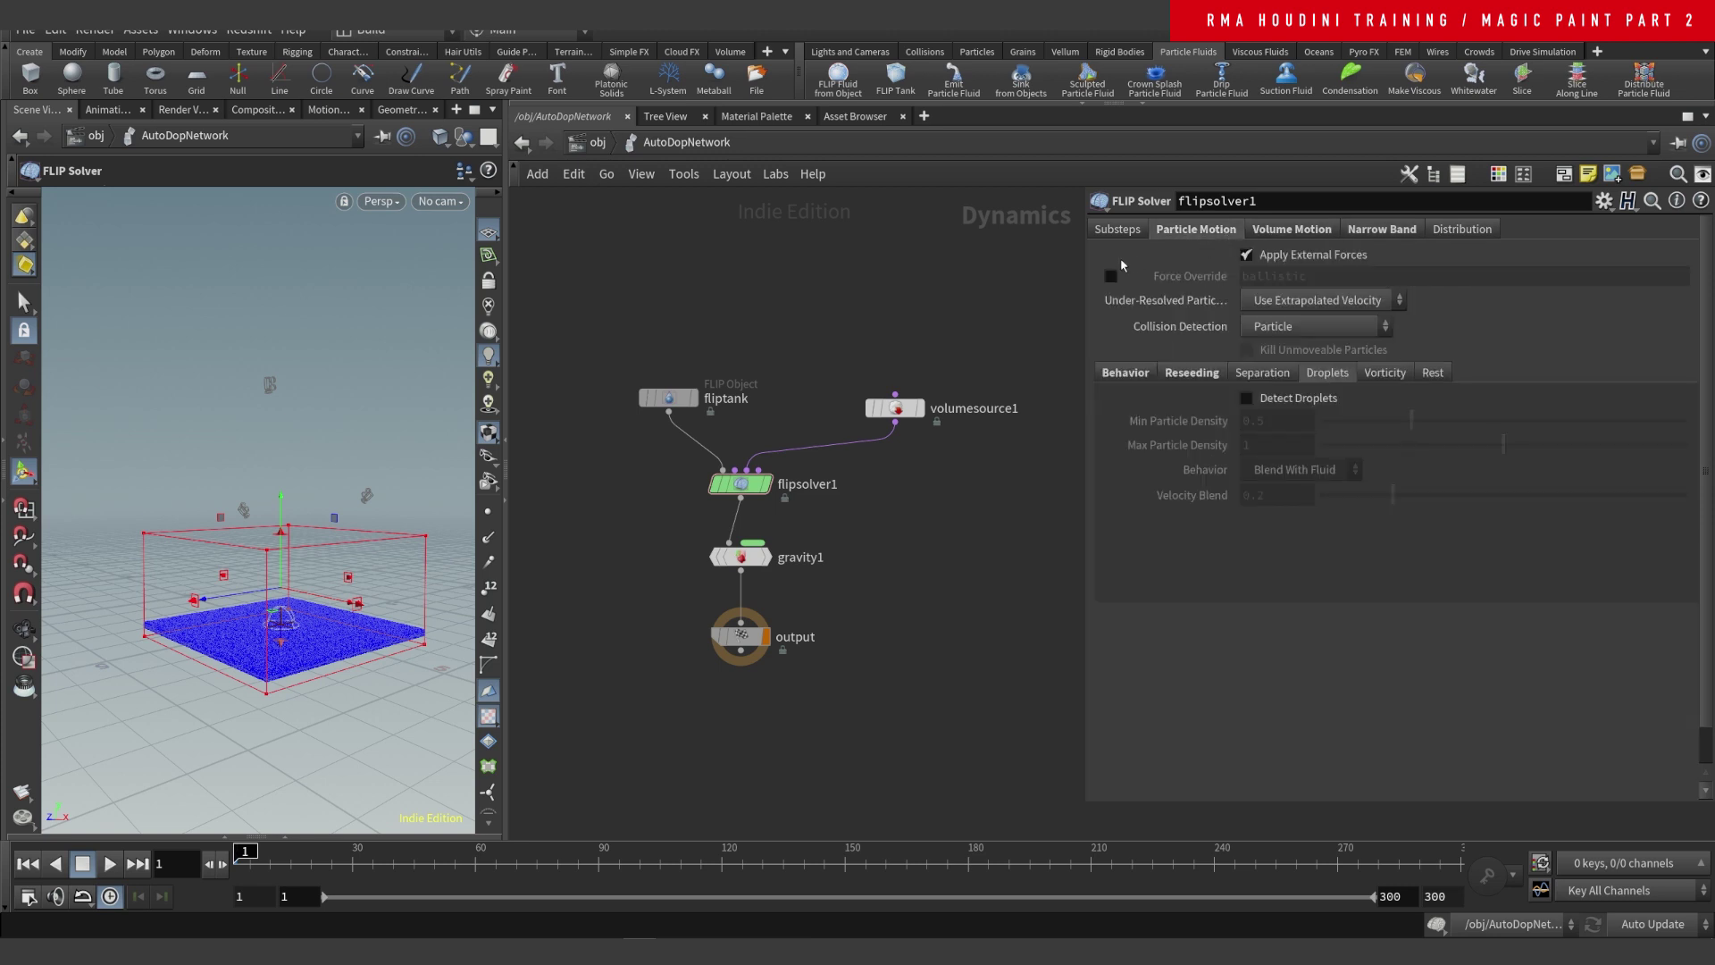
left_click(1263, 373)
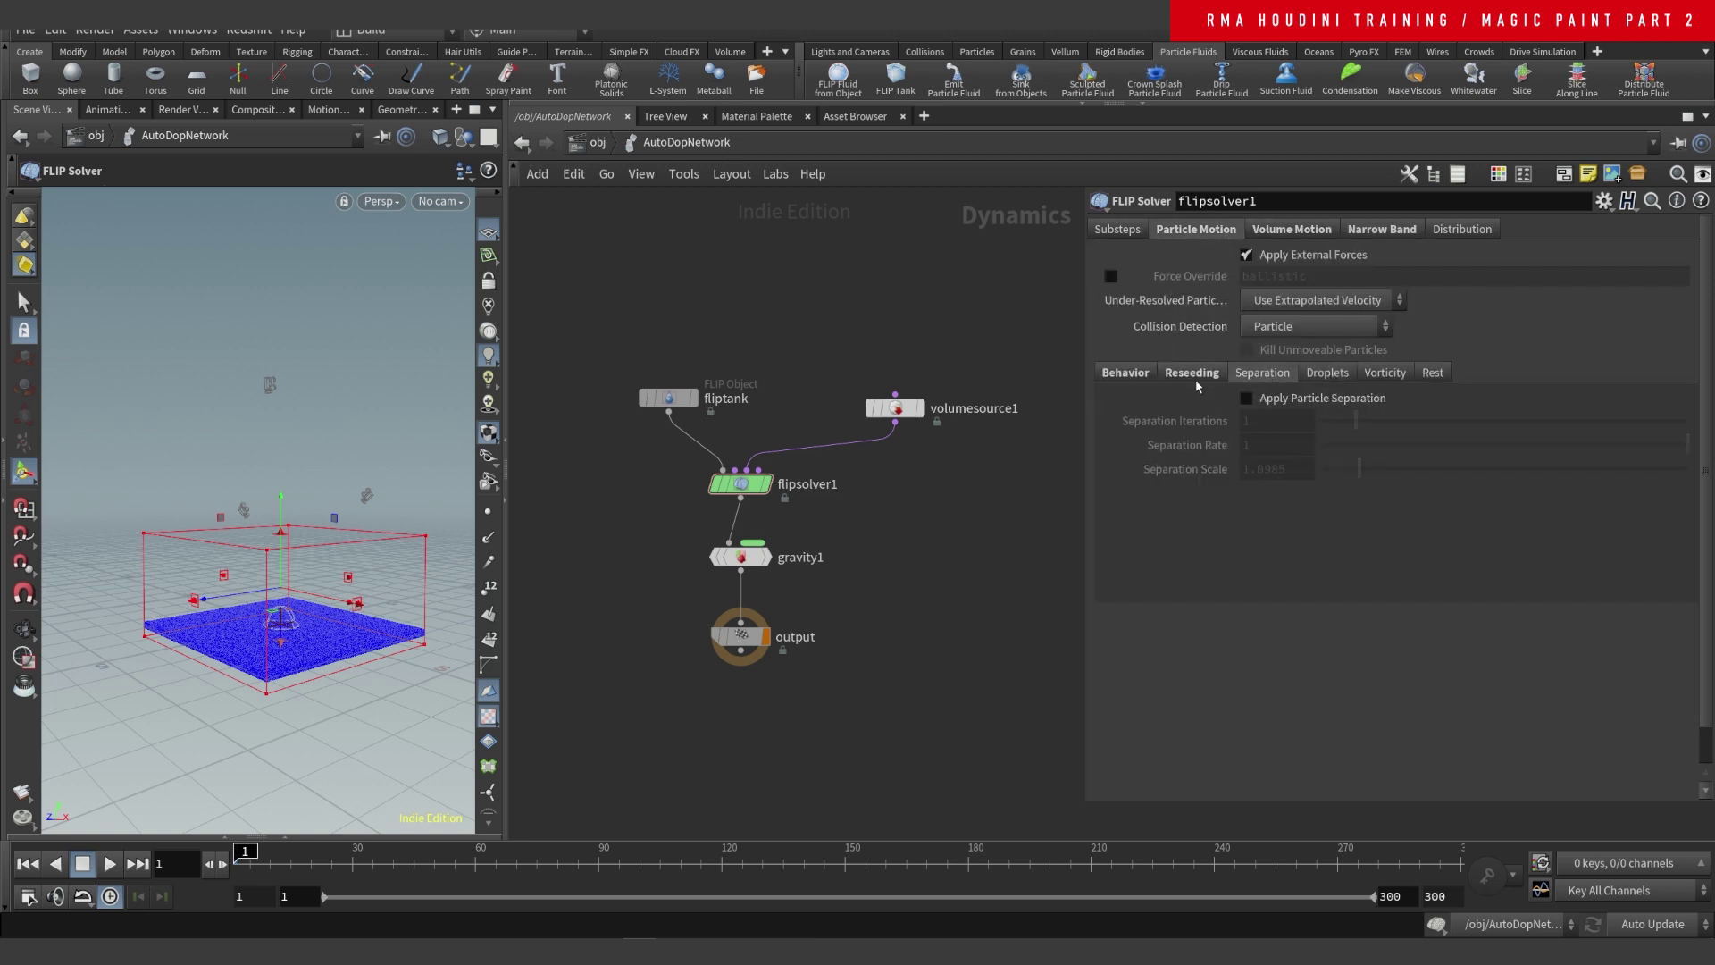
left_click(1194, 375)
left_click(1122, 375)
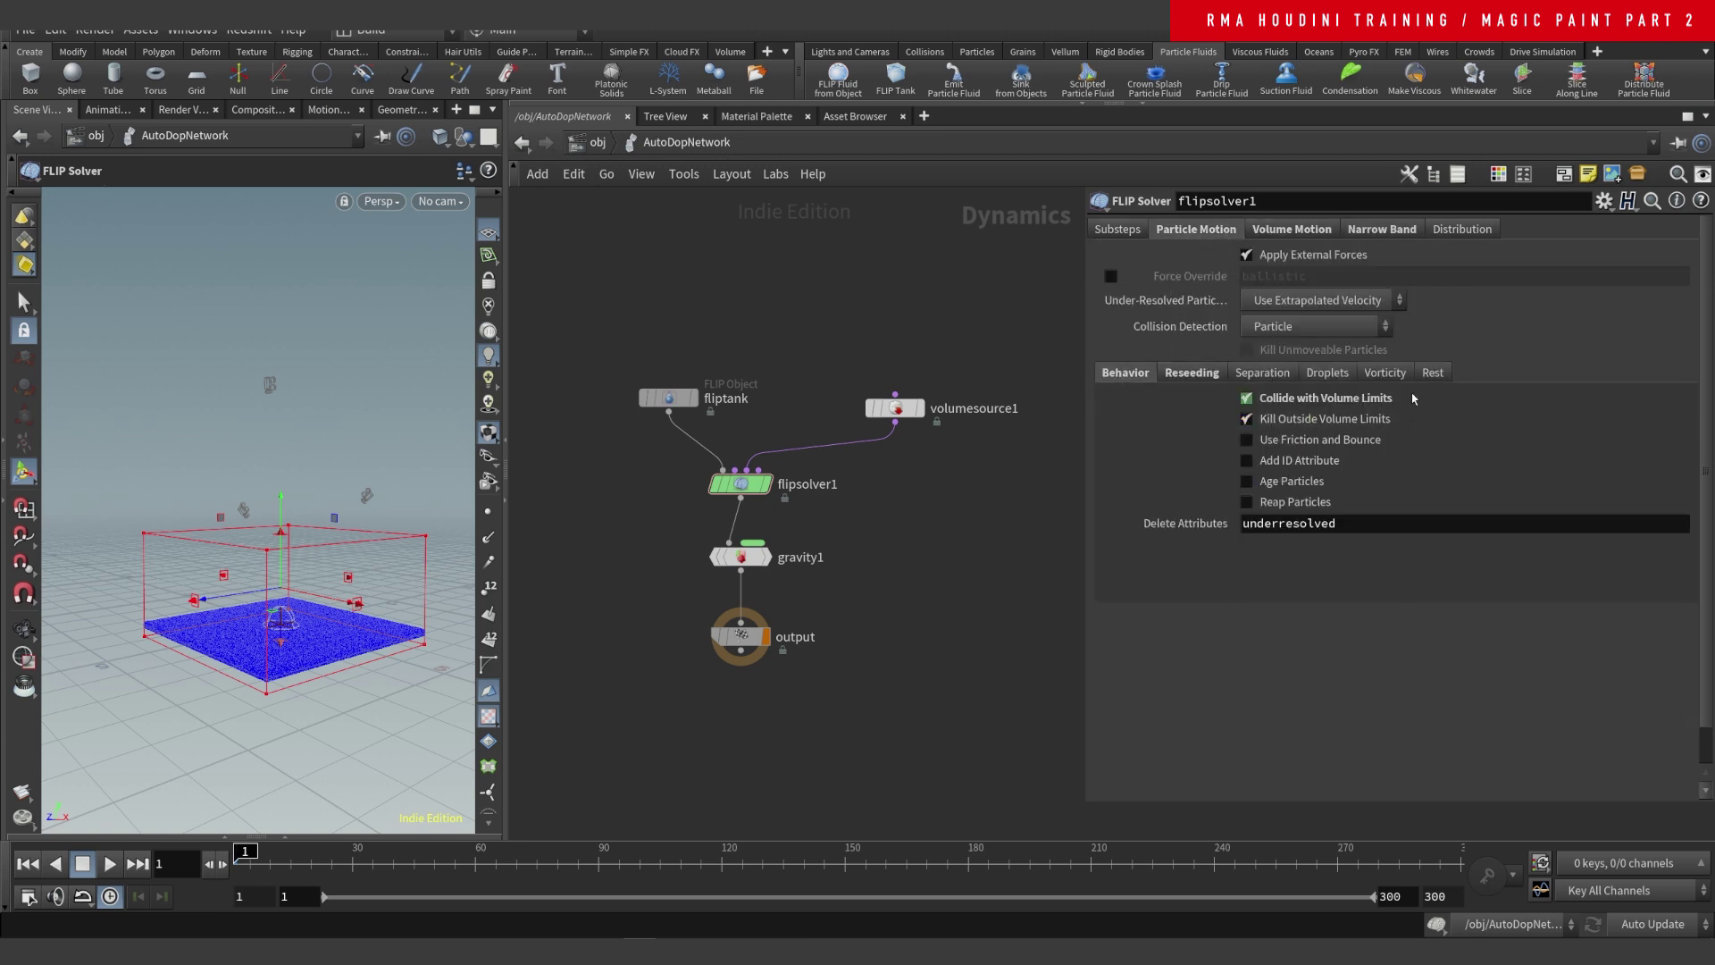
left_click(1385, 373)
left_click(1327, 373)
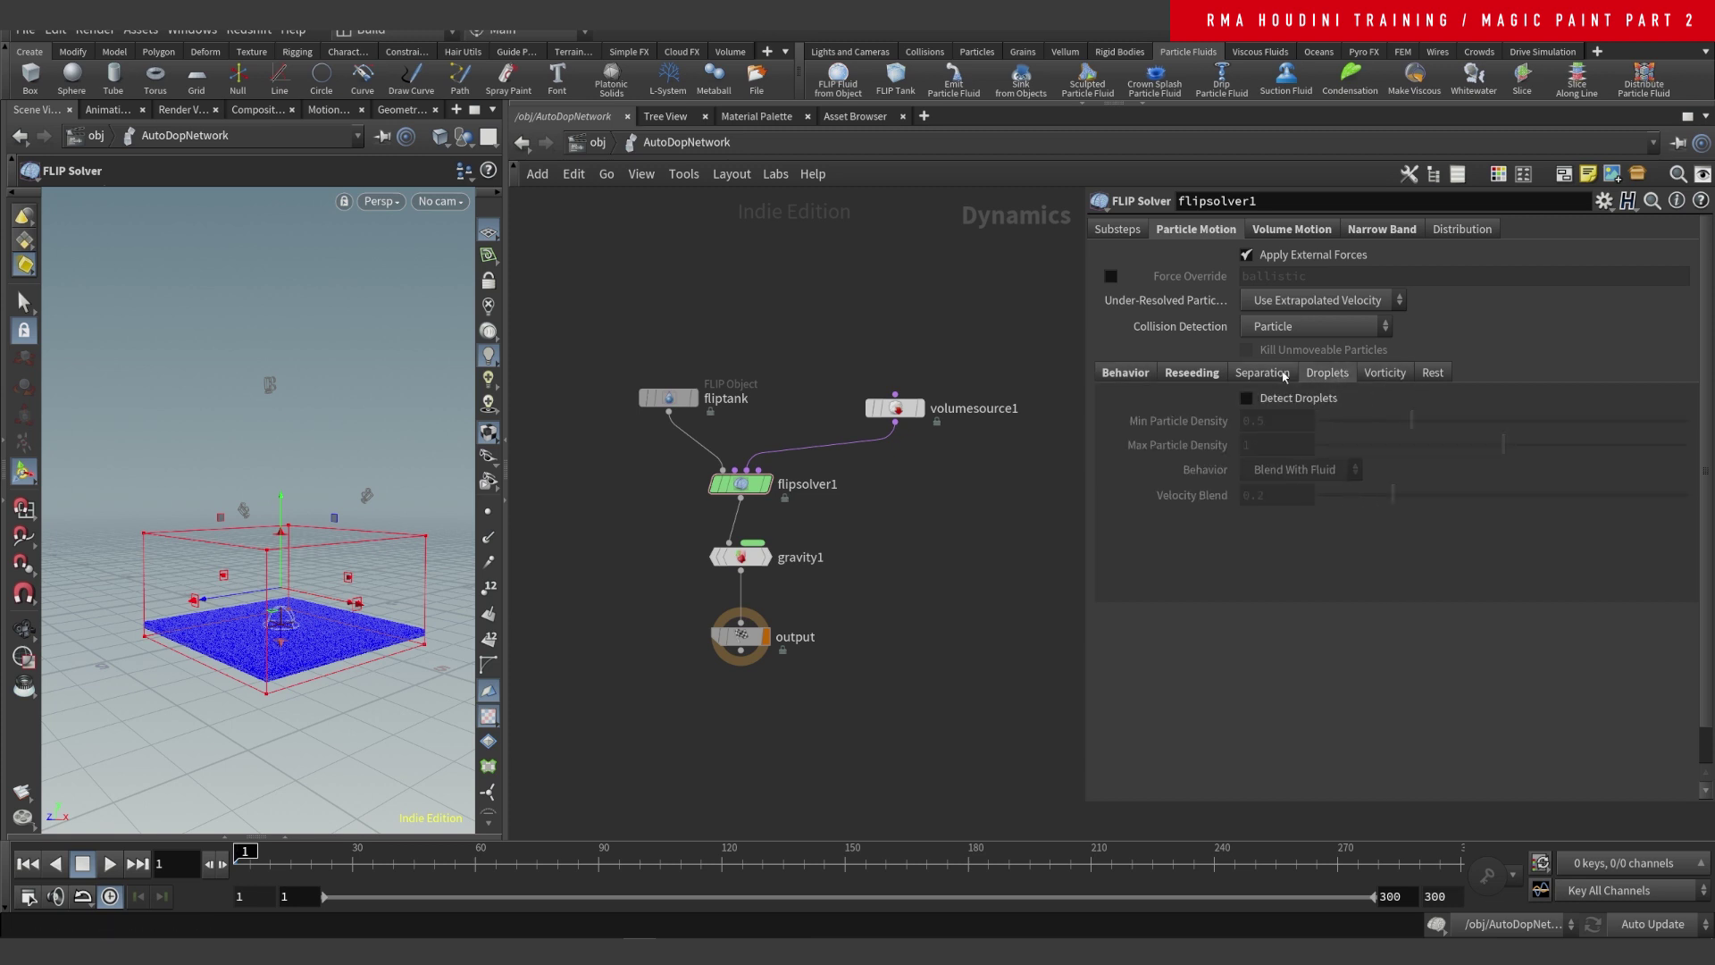
left_click(1262, 373)
left_click(1191, 374)
left_click(1125, 373)
left_click(1115, 232)
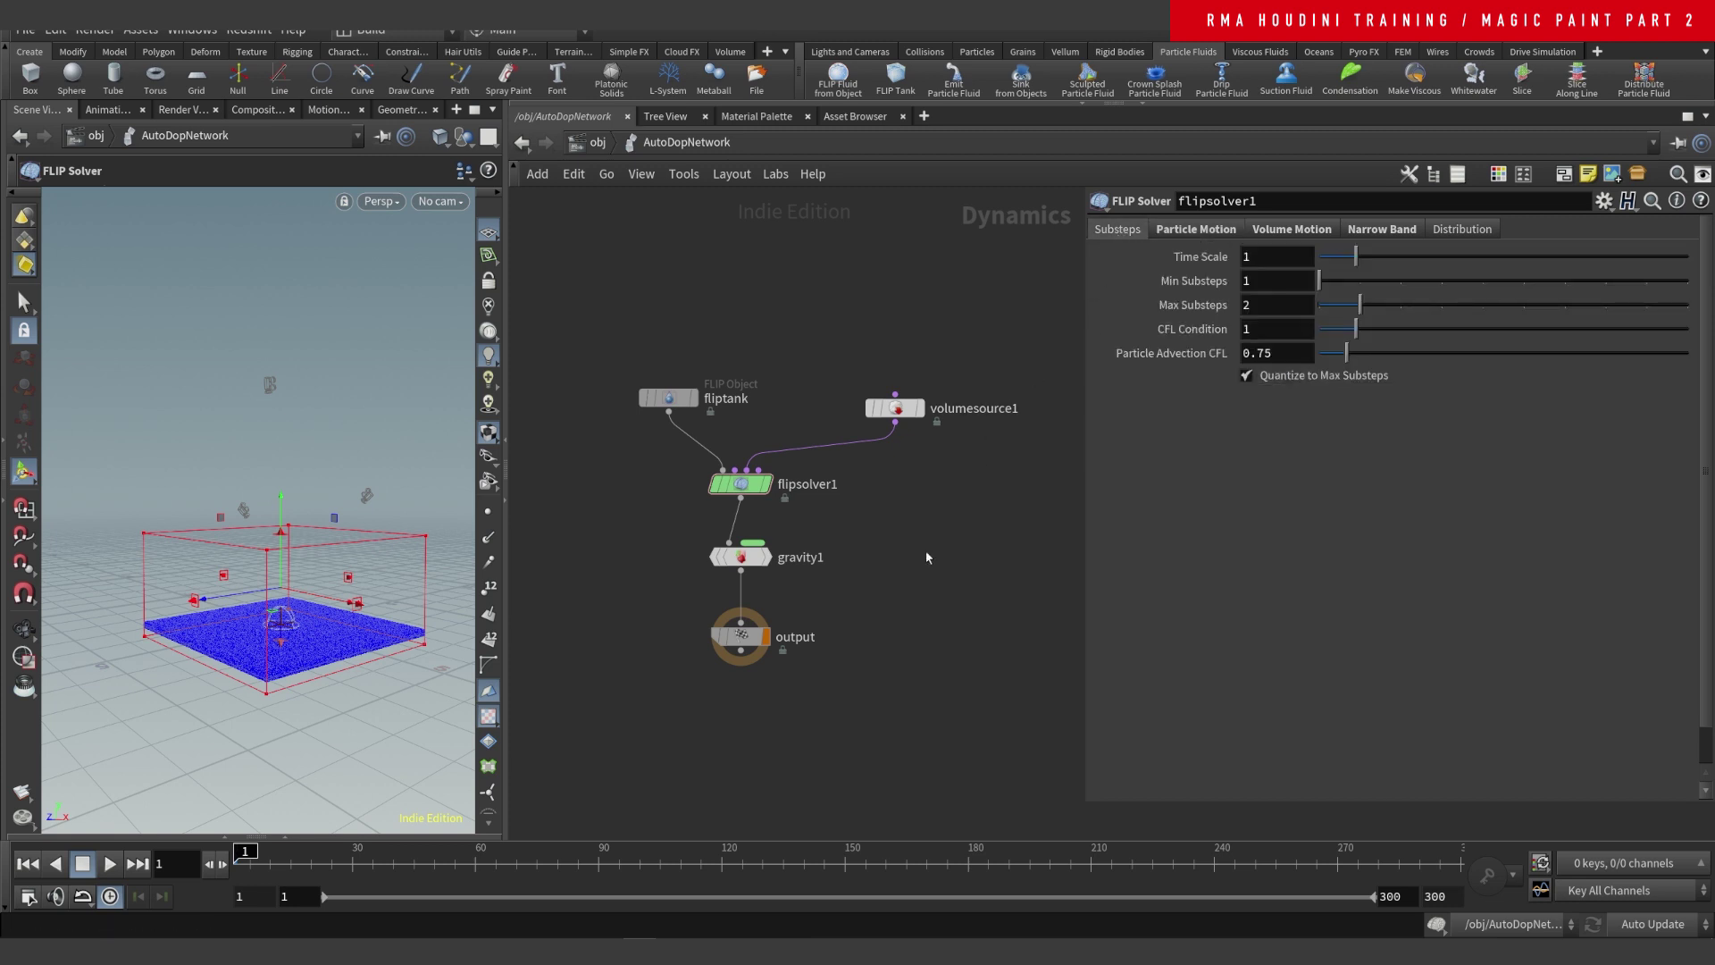
- Inspect volumesource1's settings and follow its SOP path to the OUT_v_vol null in create_base
scroll(875, 591, "up", 2)
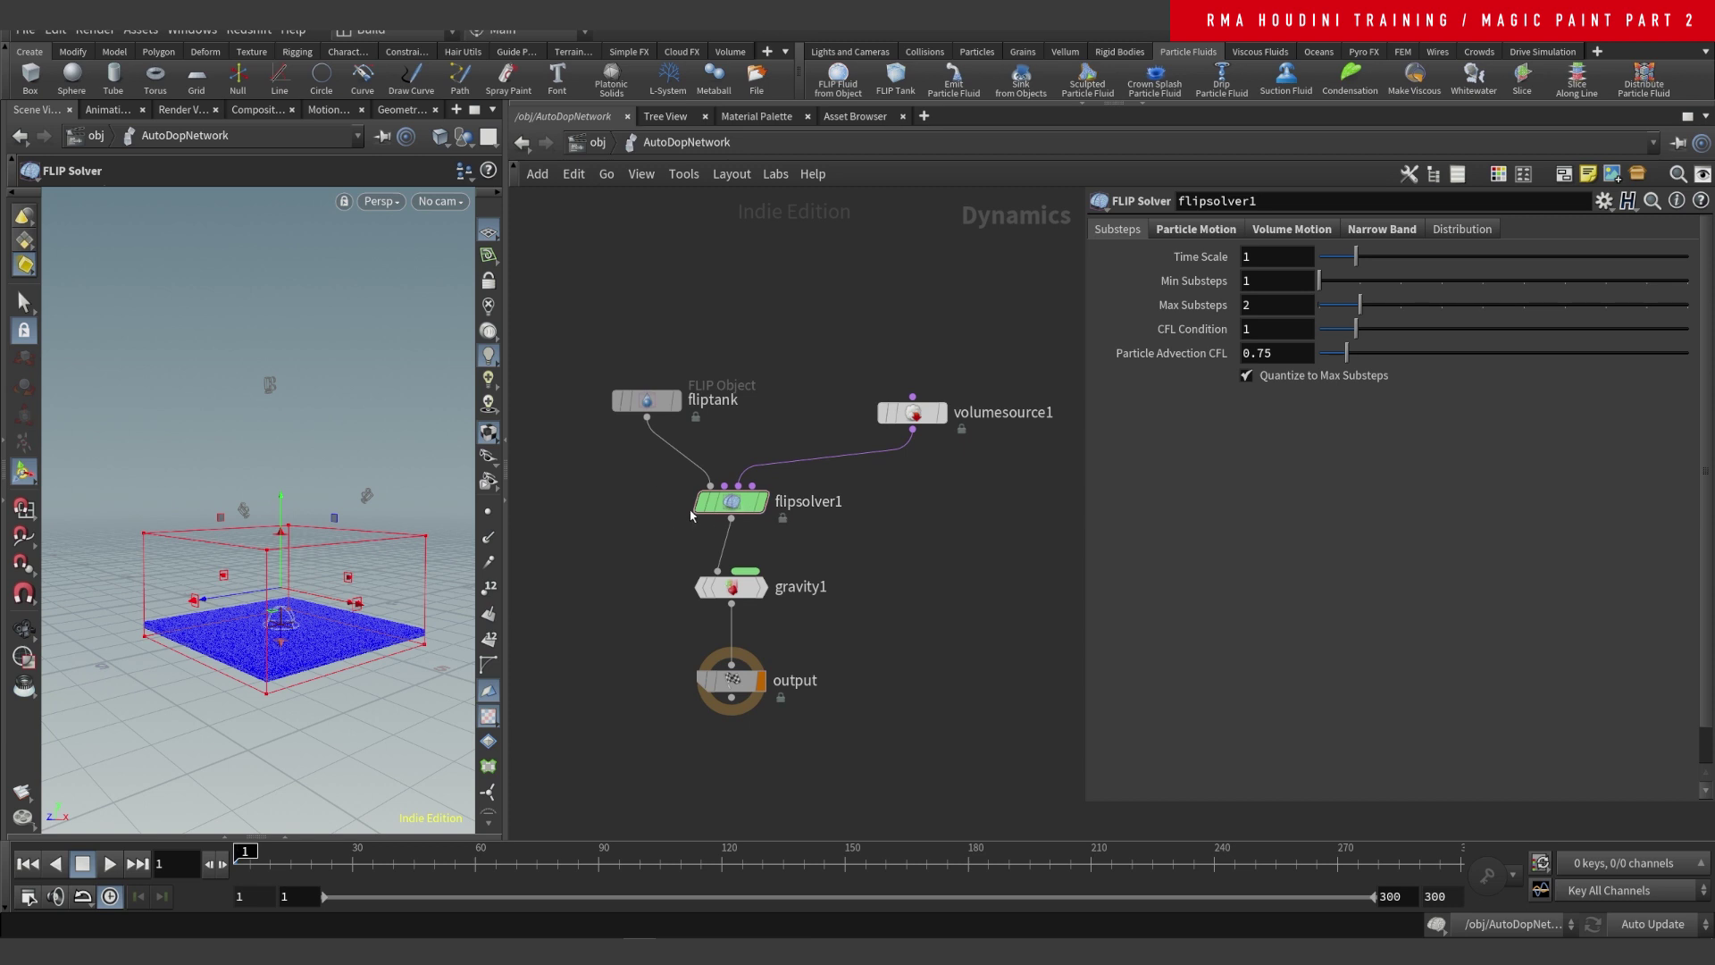
left_click_drag(906, 298, 969, 507)
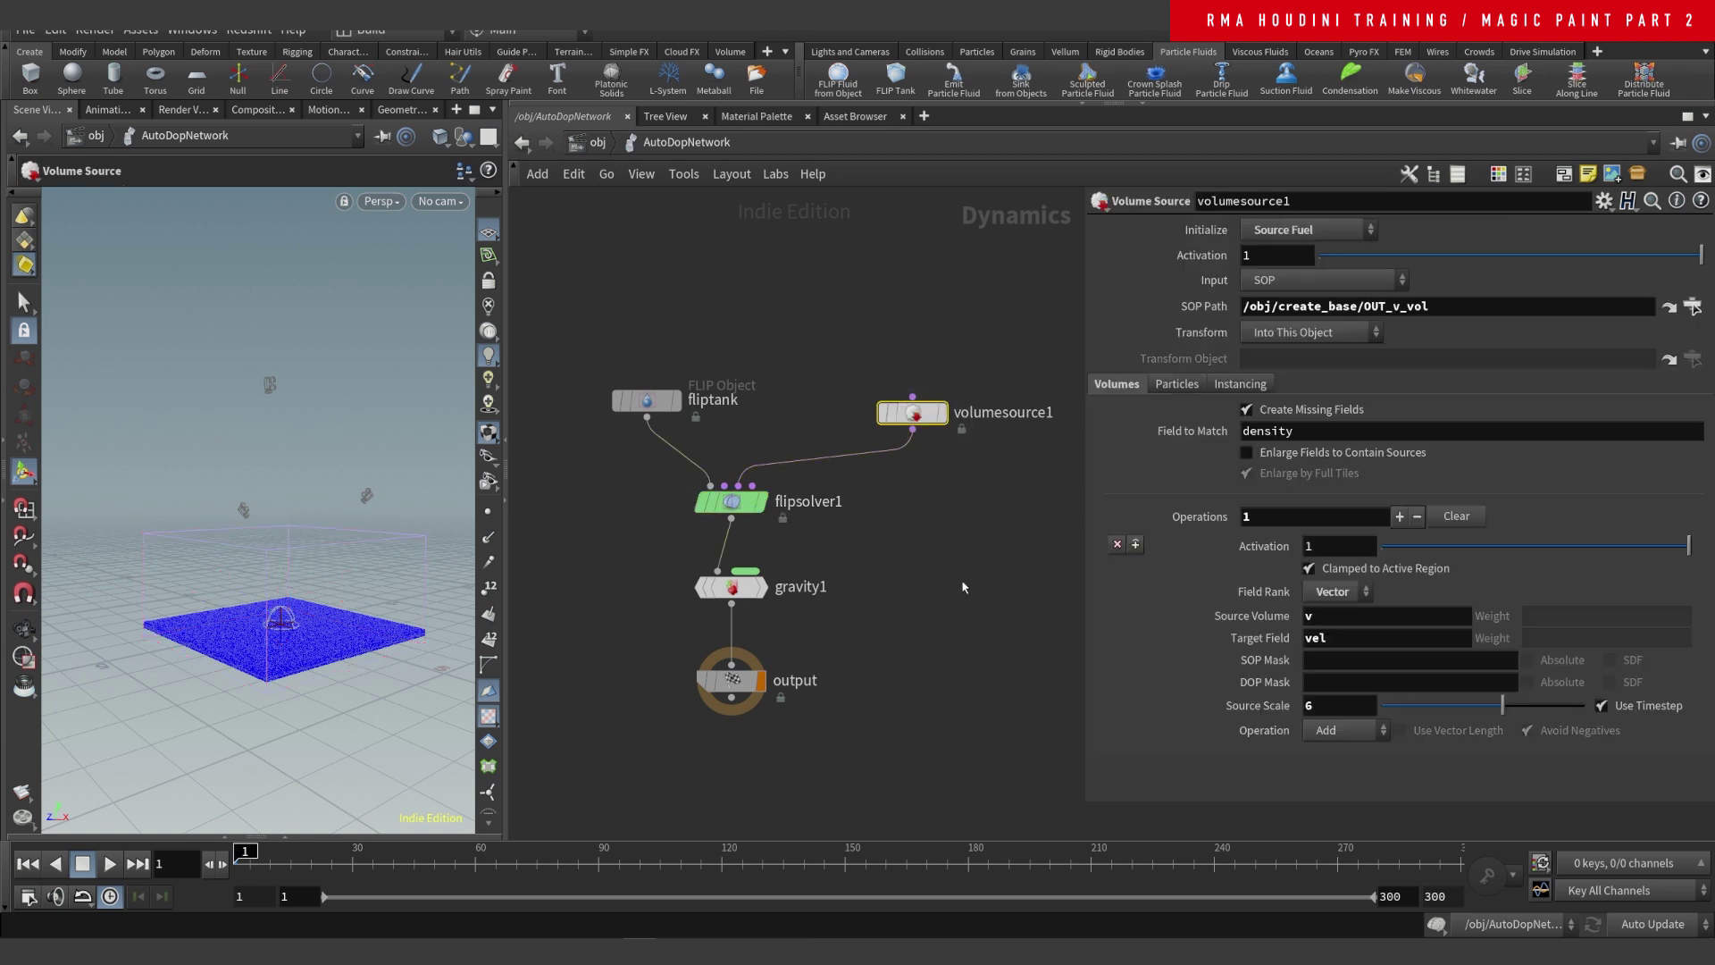
middle_click_drag(971, 605, 877, 609)
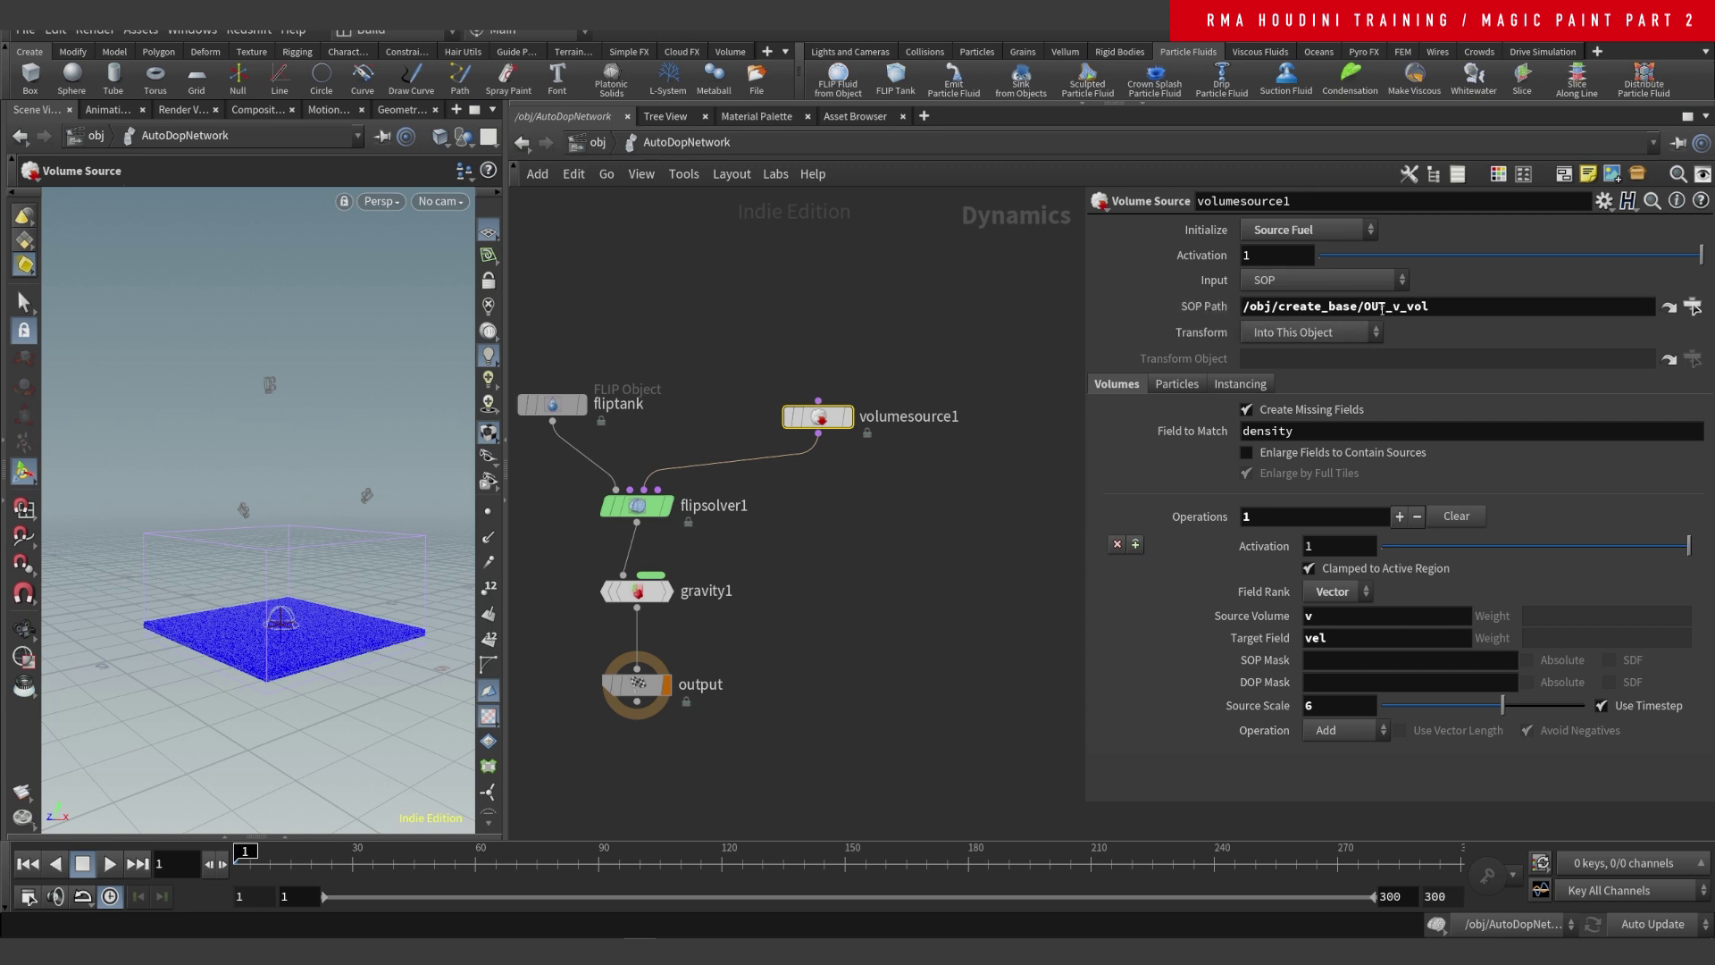
left_click_drag(1473, 306, 1239, 308)
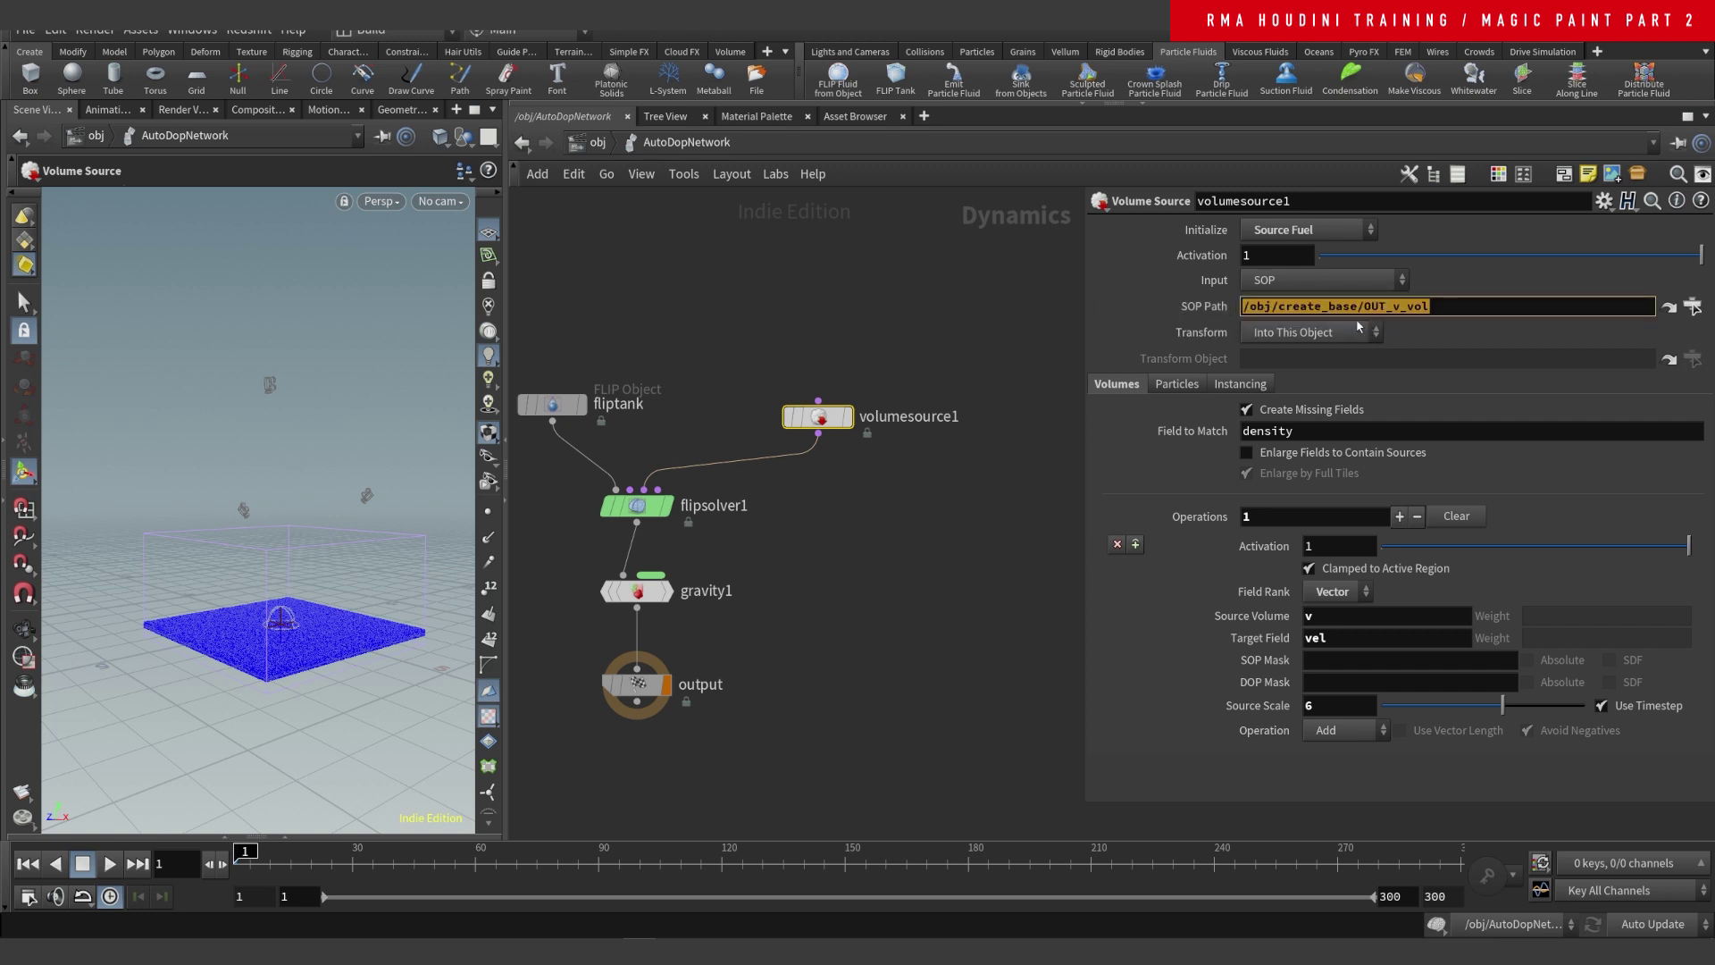
left_click(1669, 308)
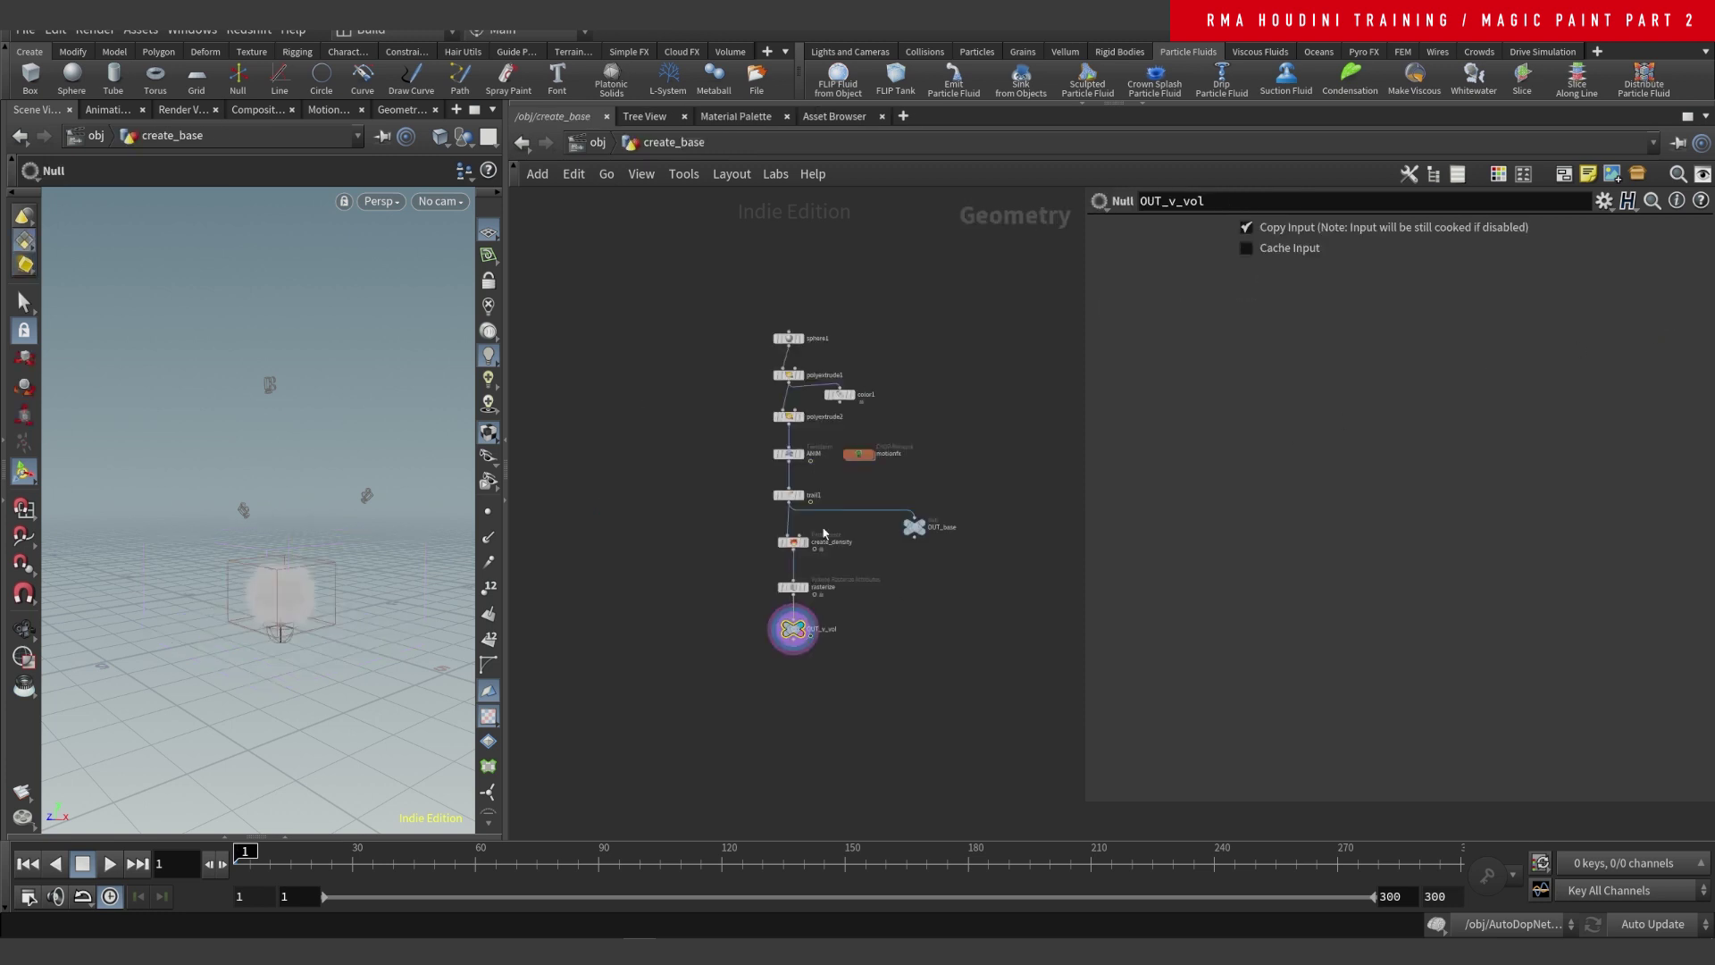
right_click_drag(783, 719, 853, 657)
left_click_drag(716, 356, 958, 554)
middle_click_drag(911, 561, 846, 647)
left_click_drag(287, 860, 239, 856)
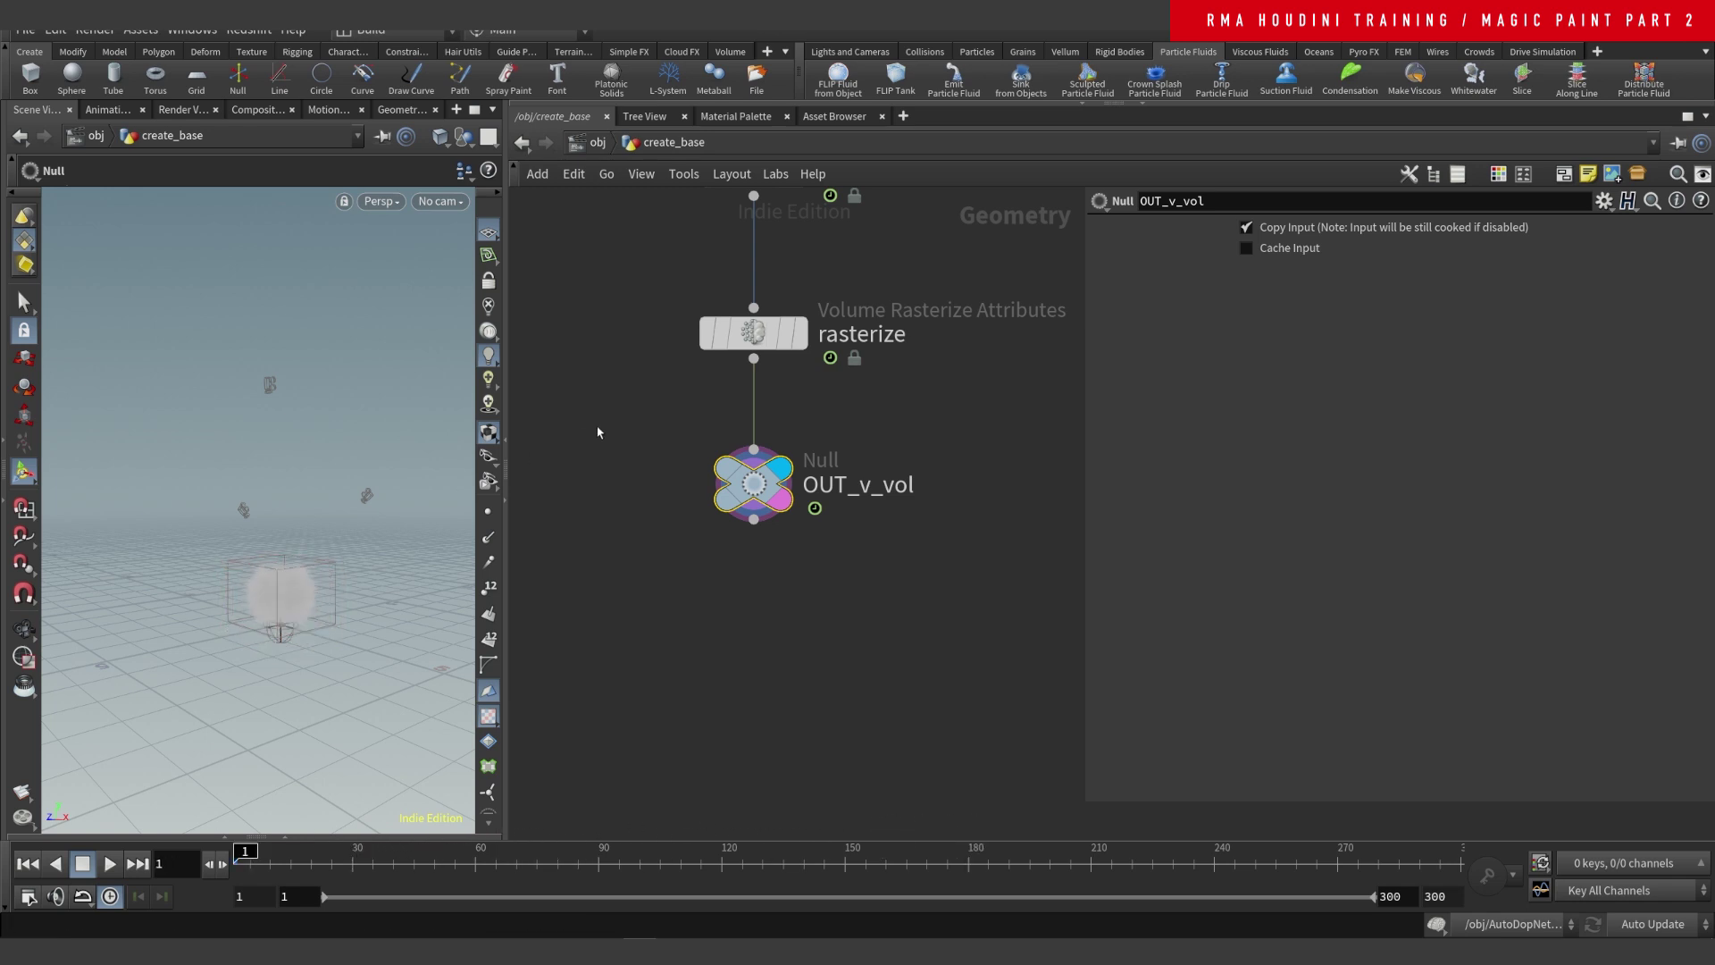
- Return to AutoDopNetwork and check volumesource1's SOP path and source volume
key("u")
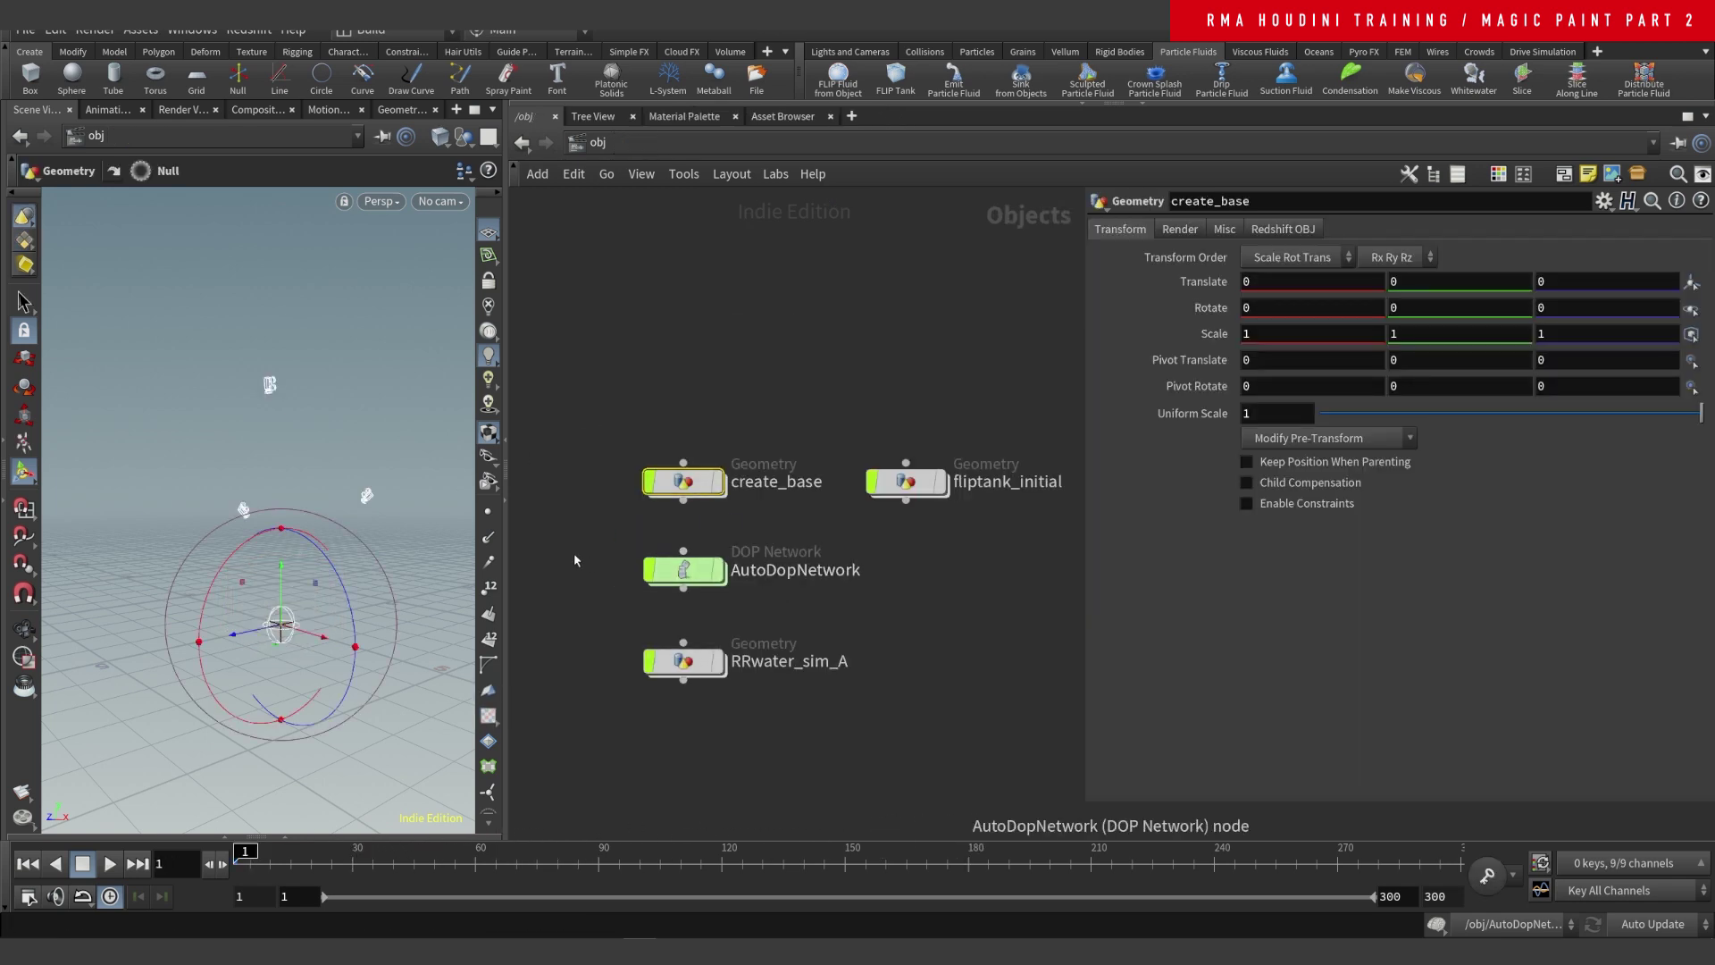
left_click(684, 572)
double_click(683, 573)
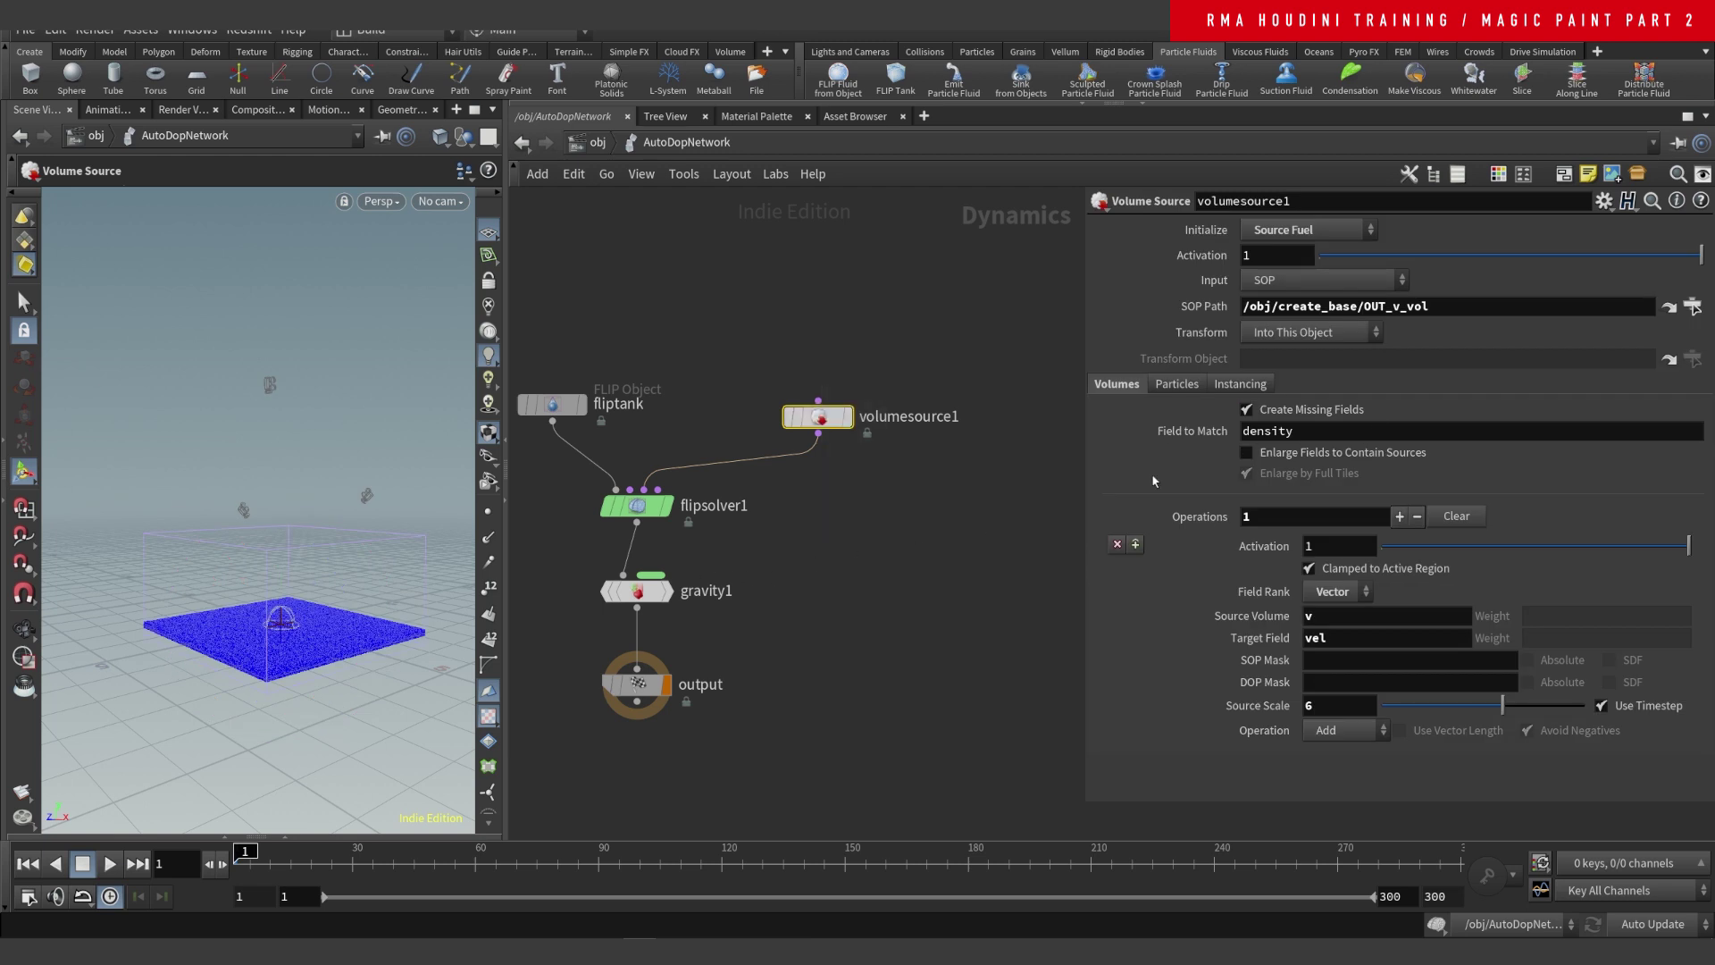
left_click_drag(1468, 299, 1168, 332)
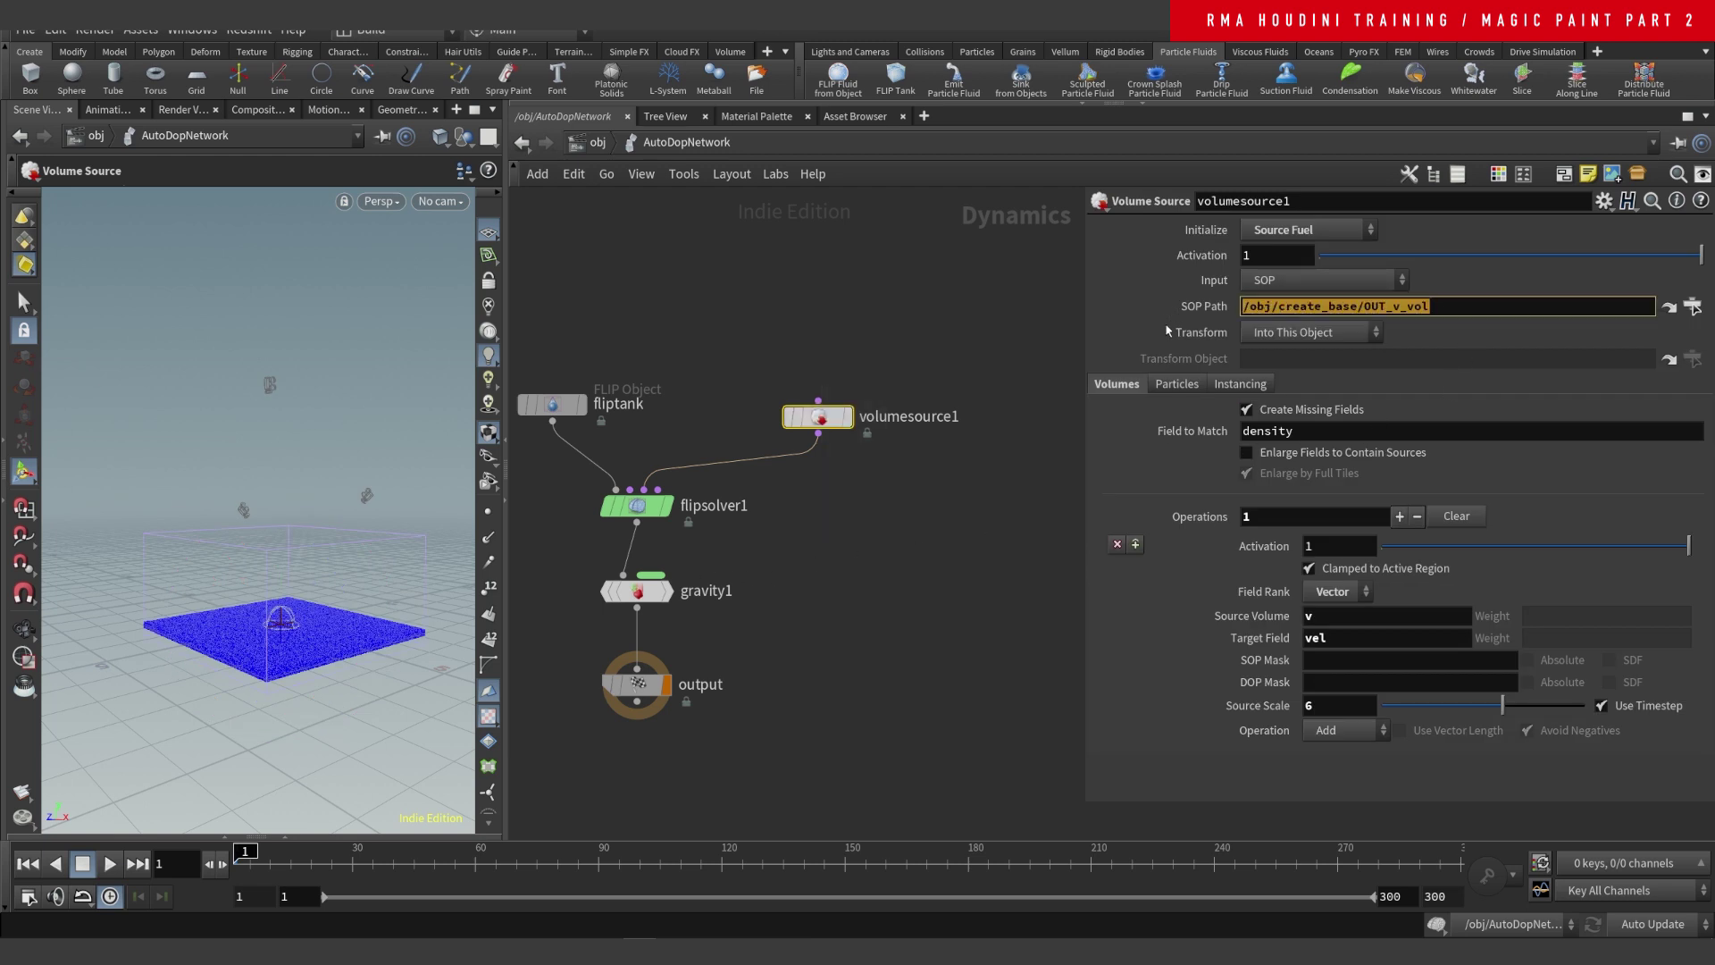
left_click(963, 552)
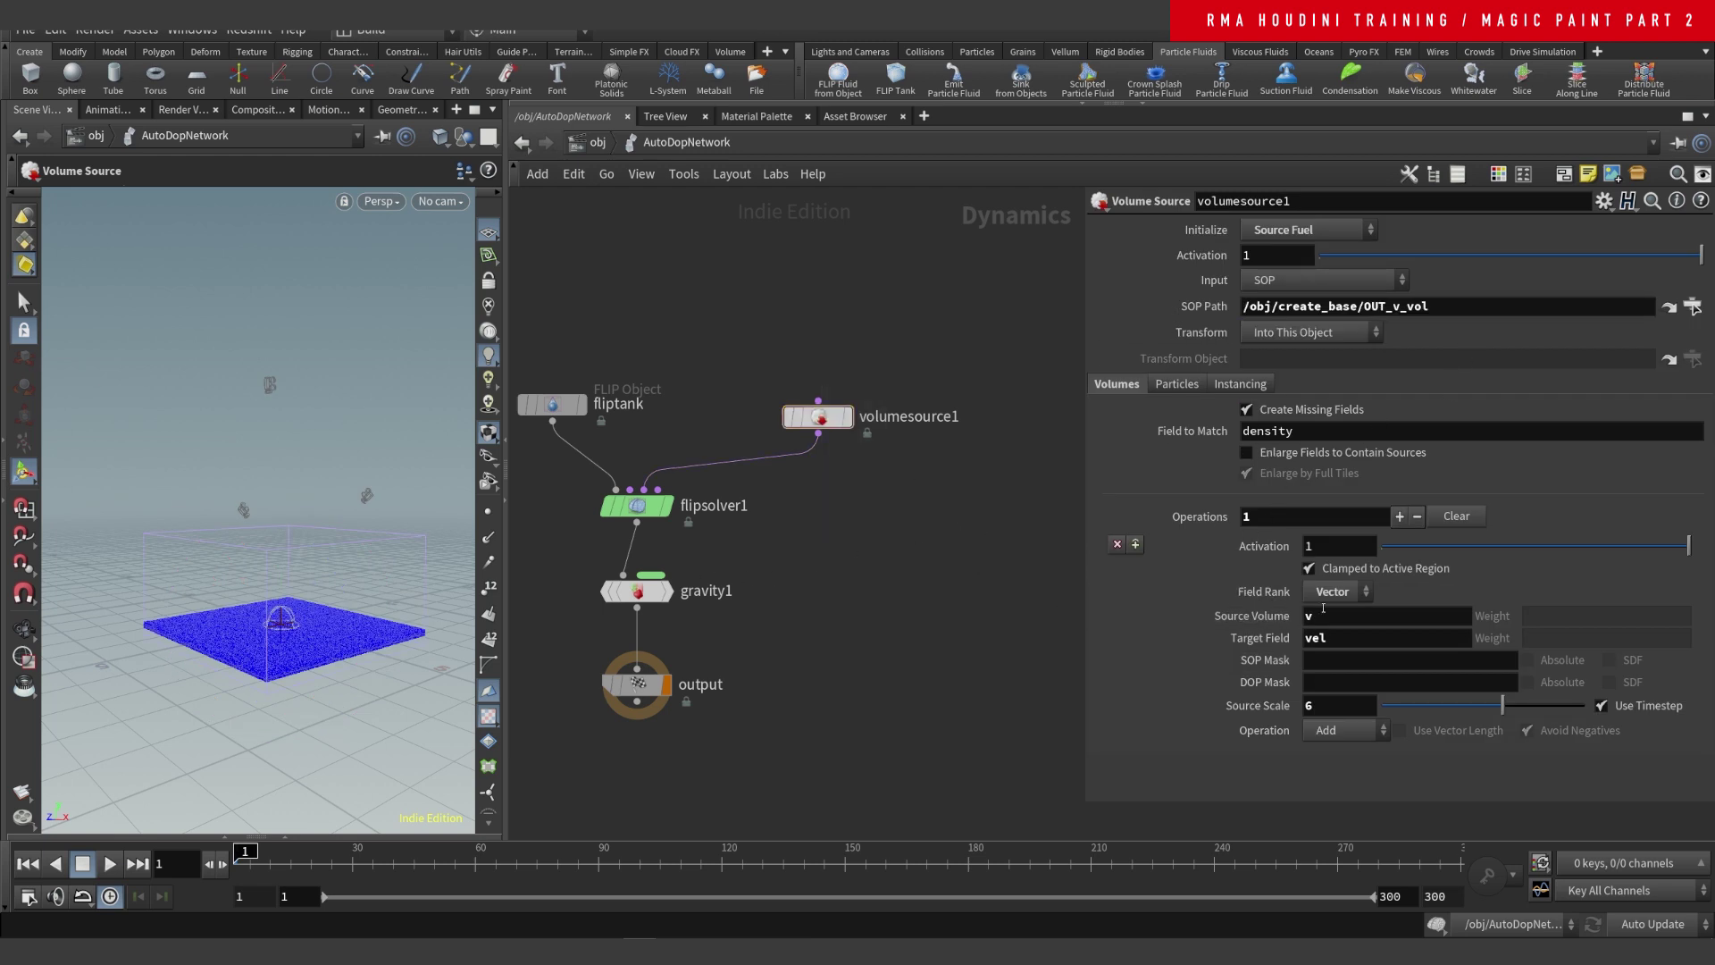
double_click(1329, 617)
- Add a second Volume Source node to the network and place it below volumesource1, beside flipsolver1
key("Tab")
type("vol source")
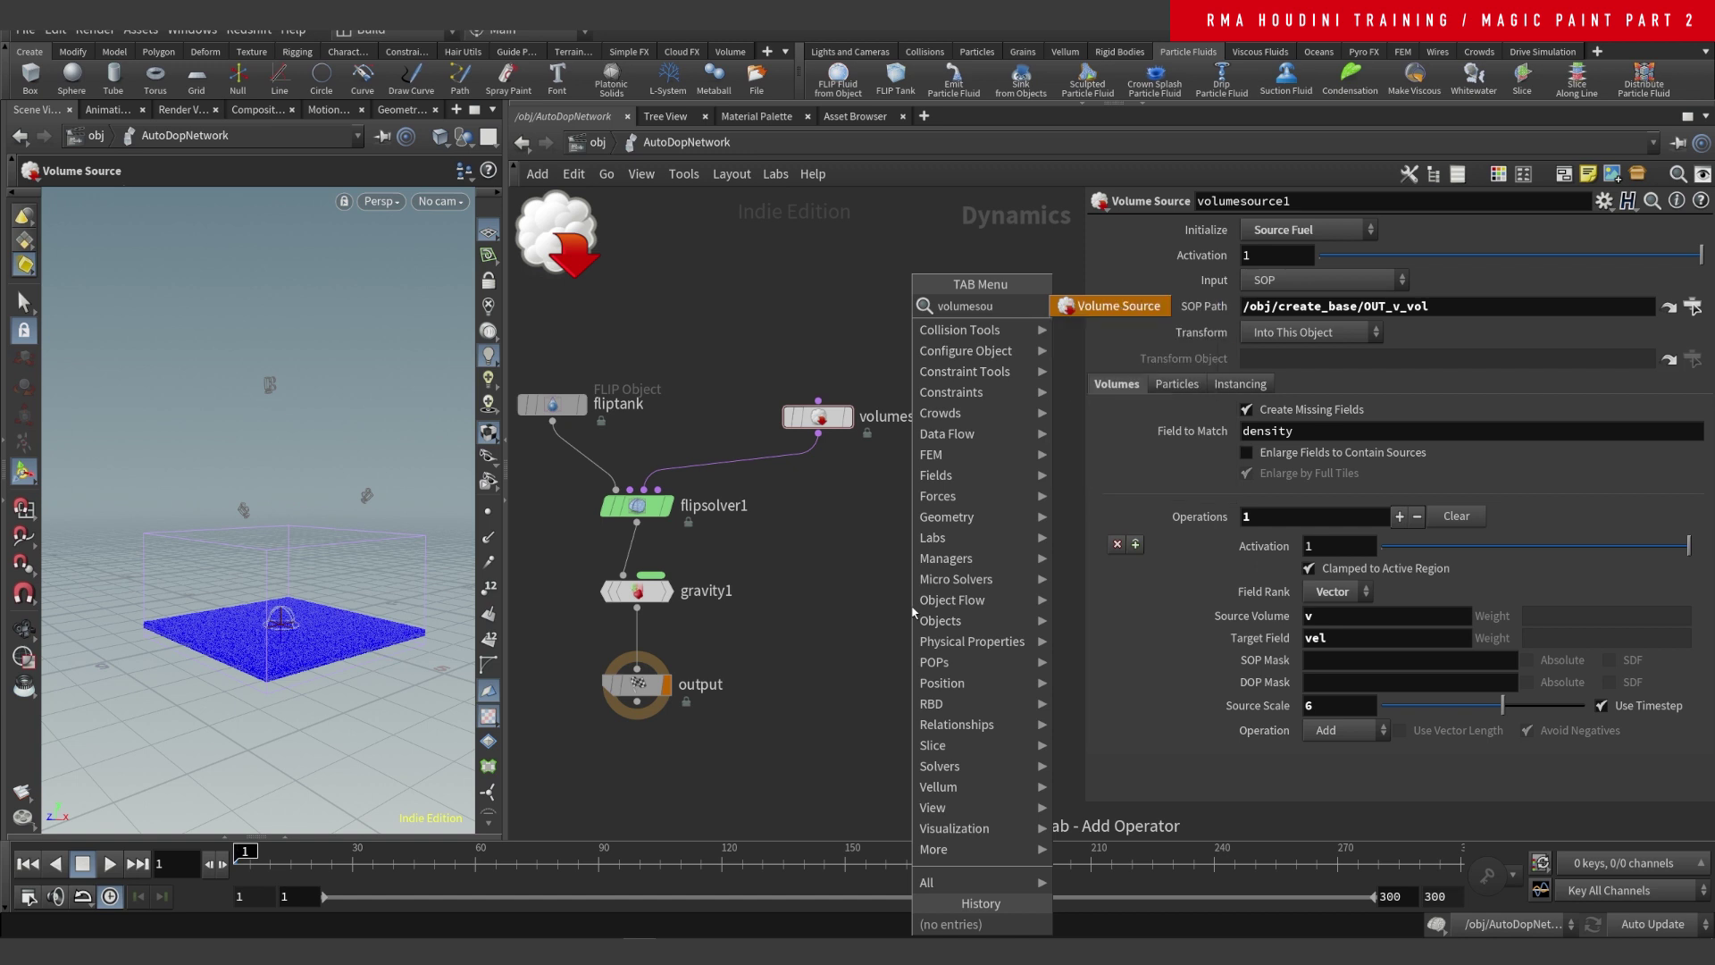
key("Return")
left_click(911, 607)
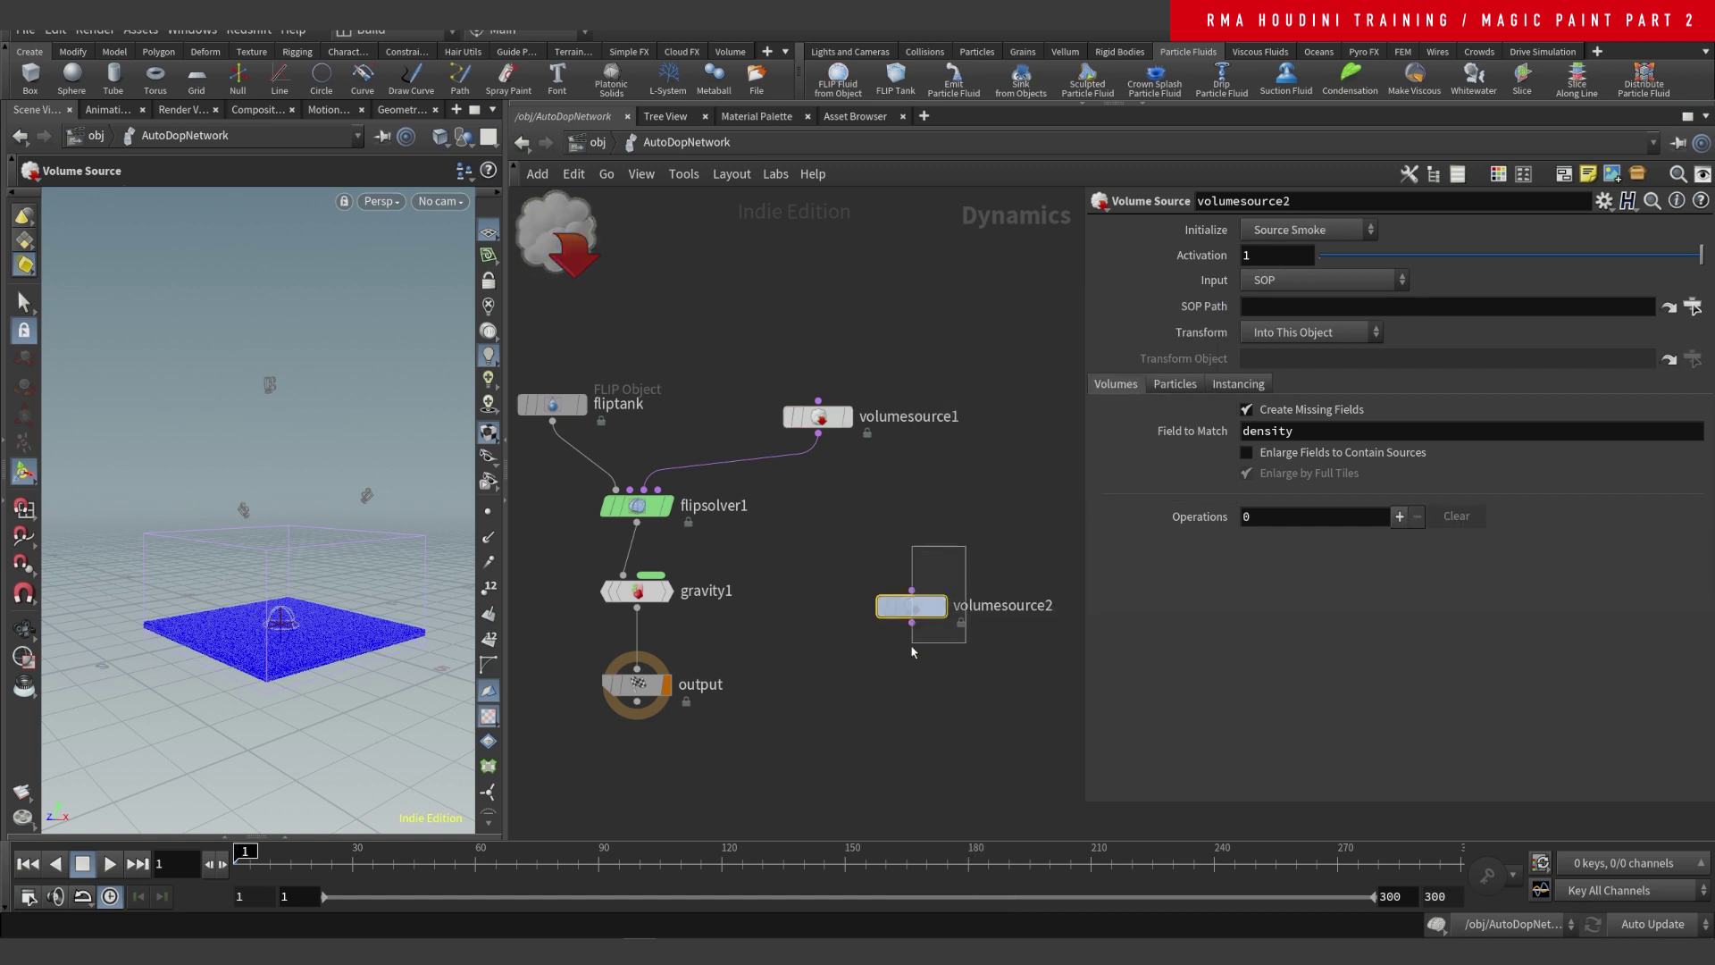
left_click_drag(911, 605, 904, 517)
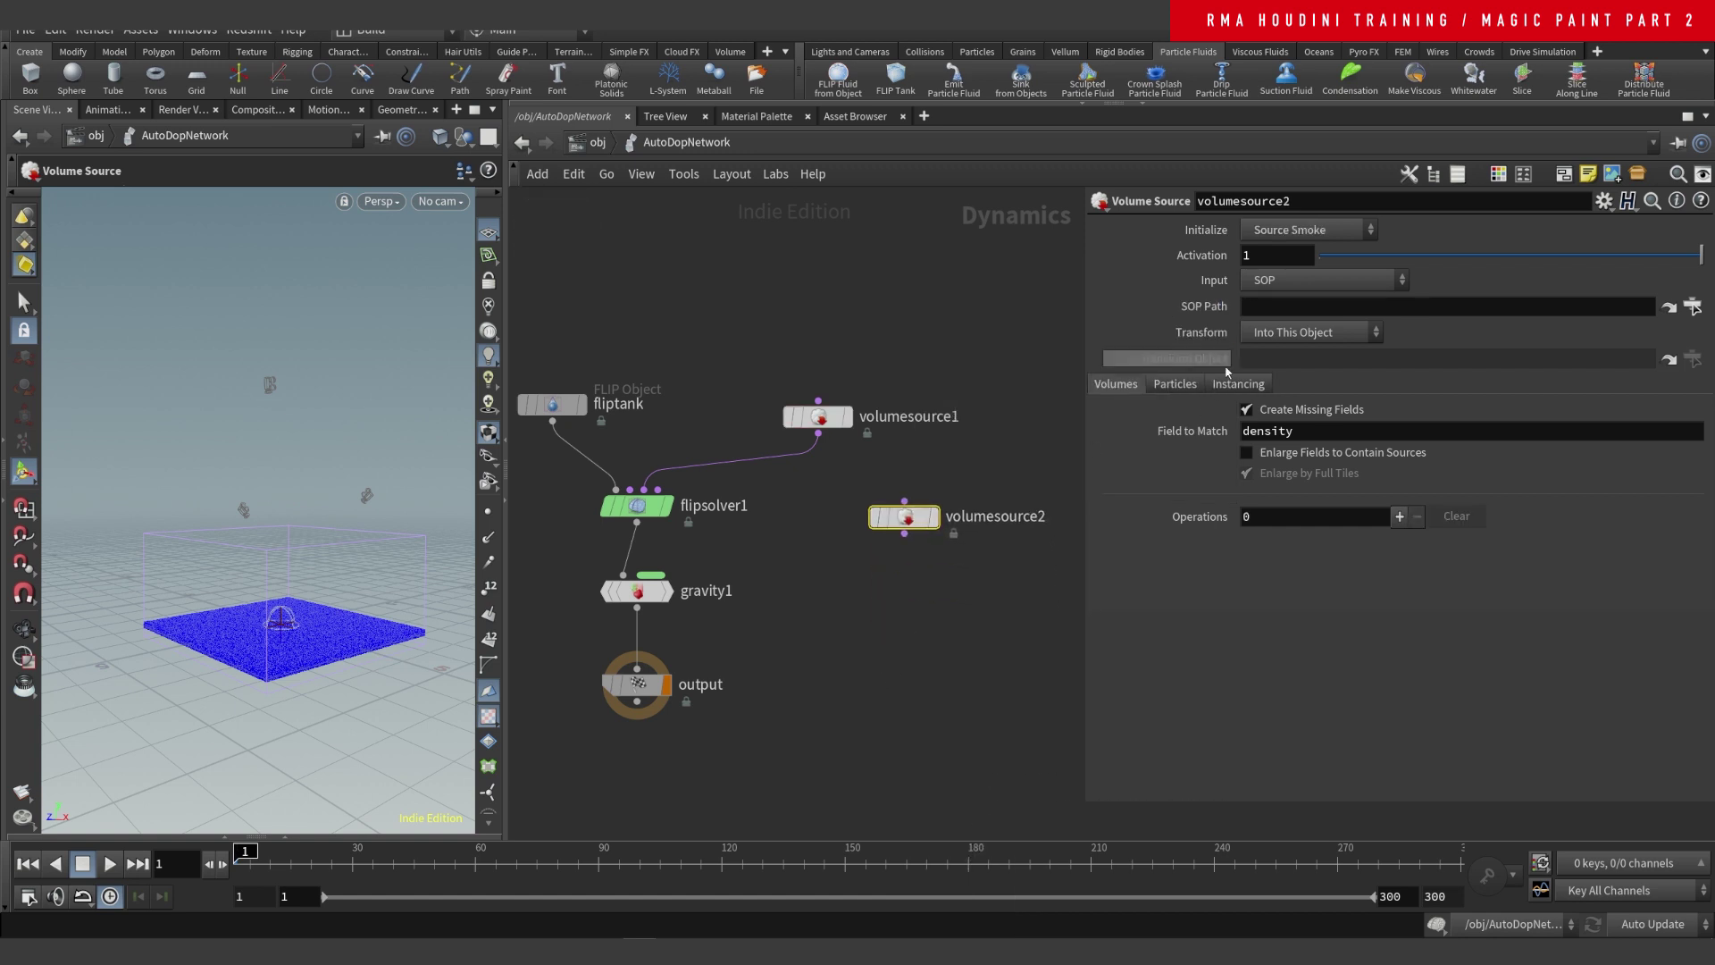
- Set the new Volume Source's SOP path to /obj/create_base/OUT_v_vol
left_click(1692, 306)
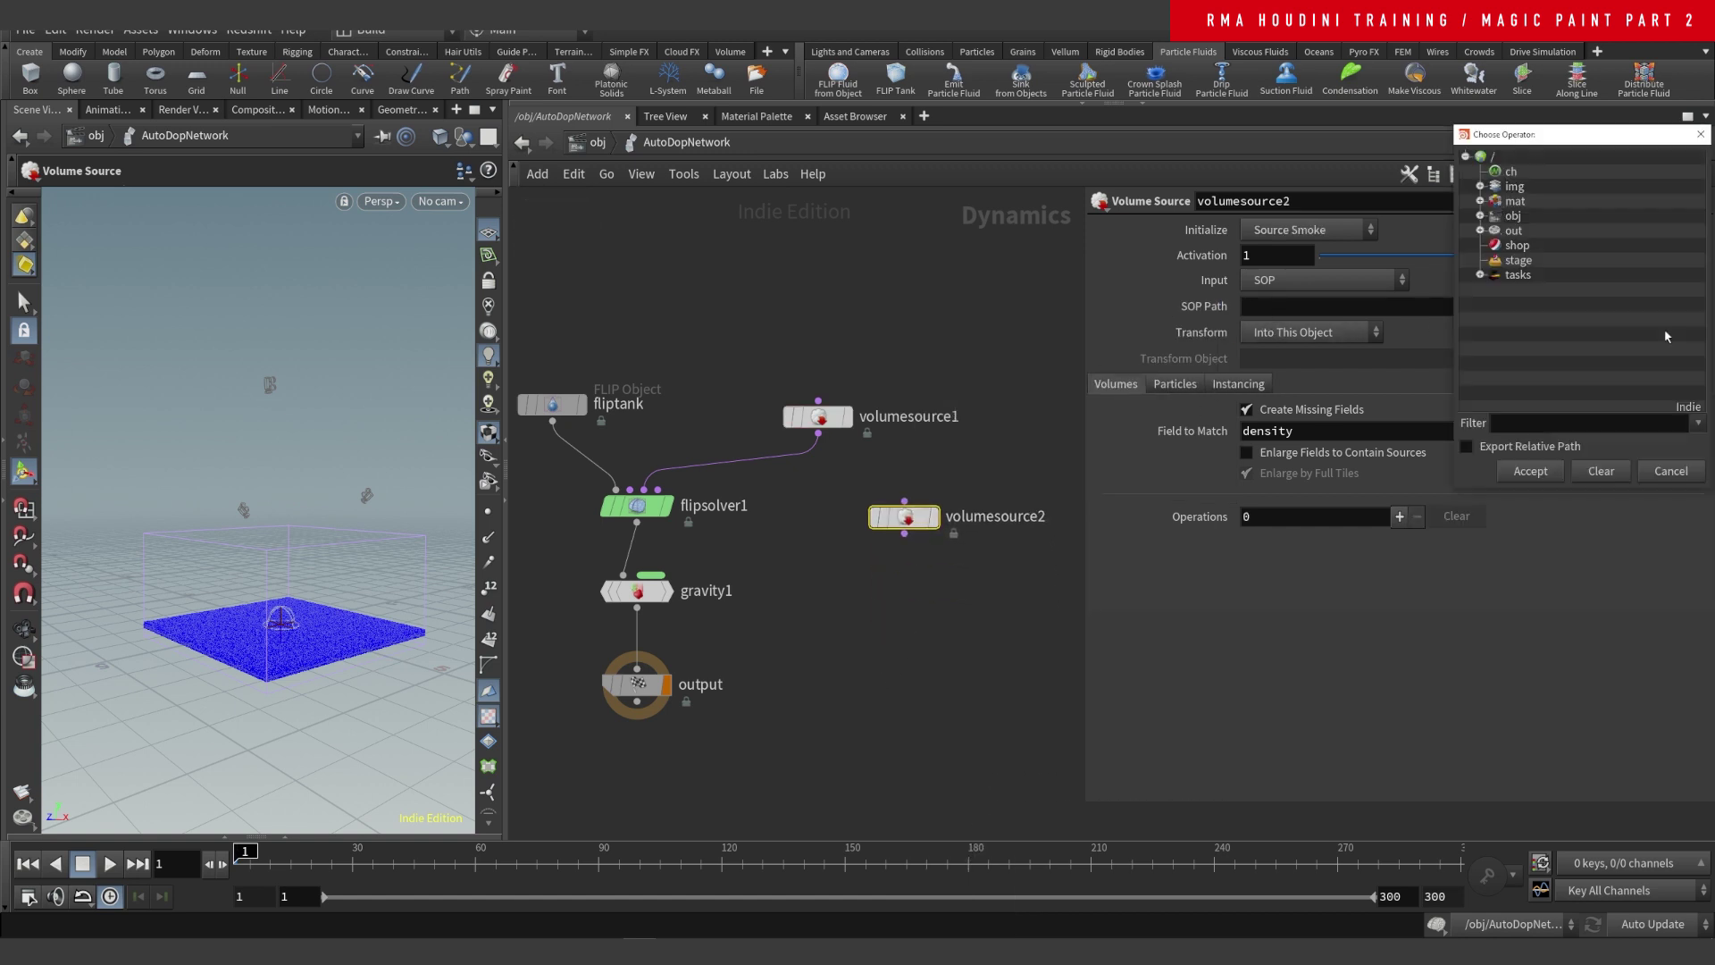
left_click(1482, 215)
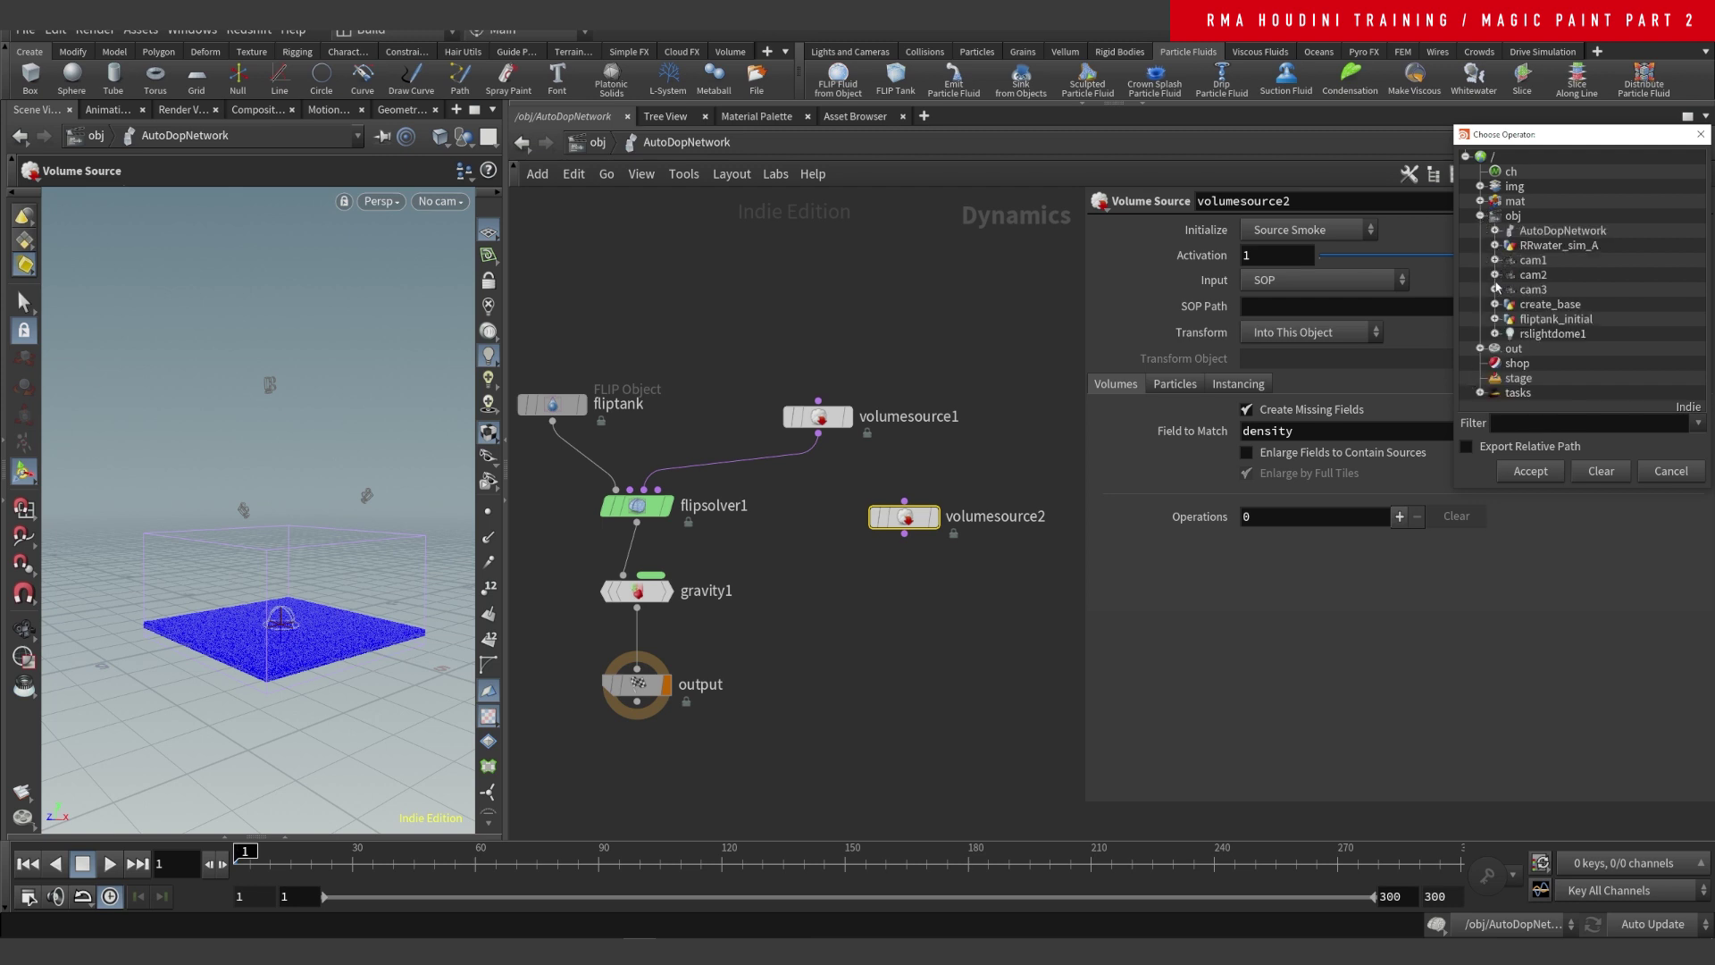
left_click(1494, 320)
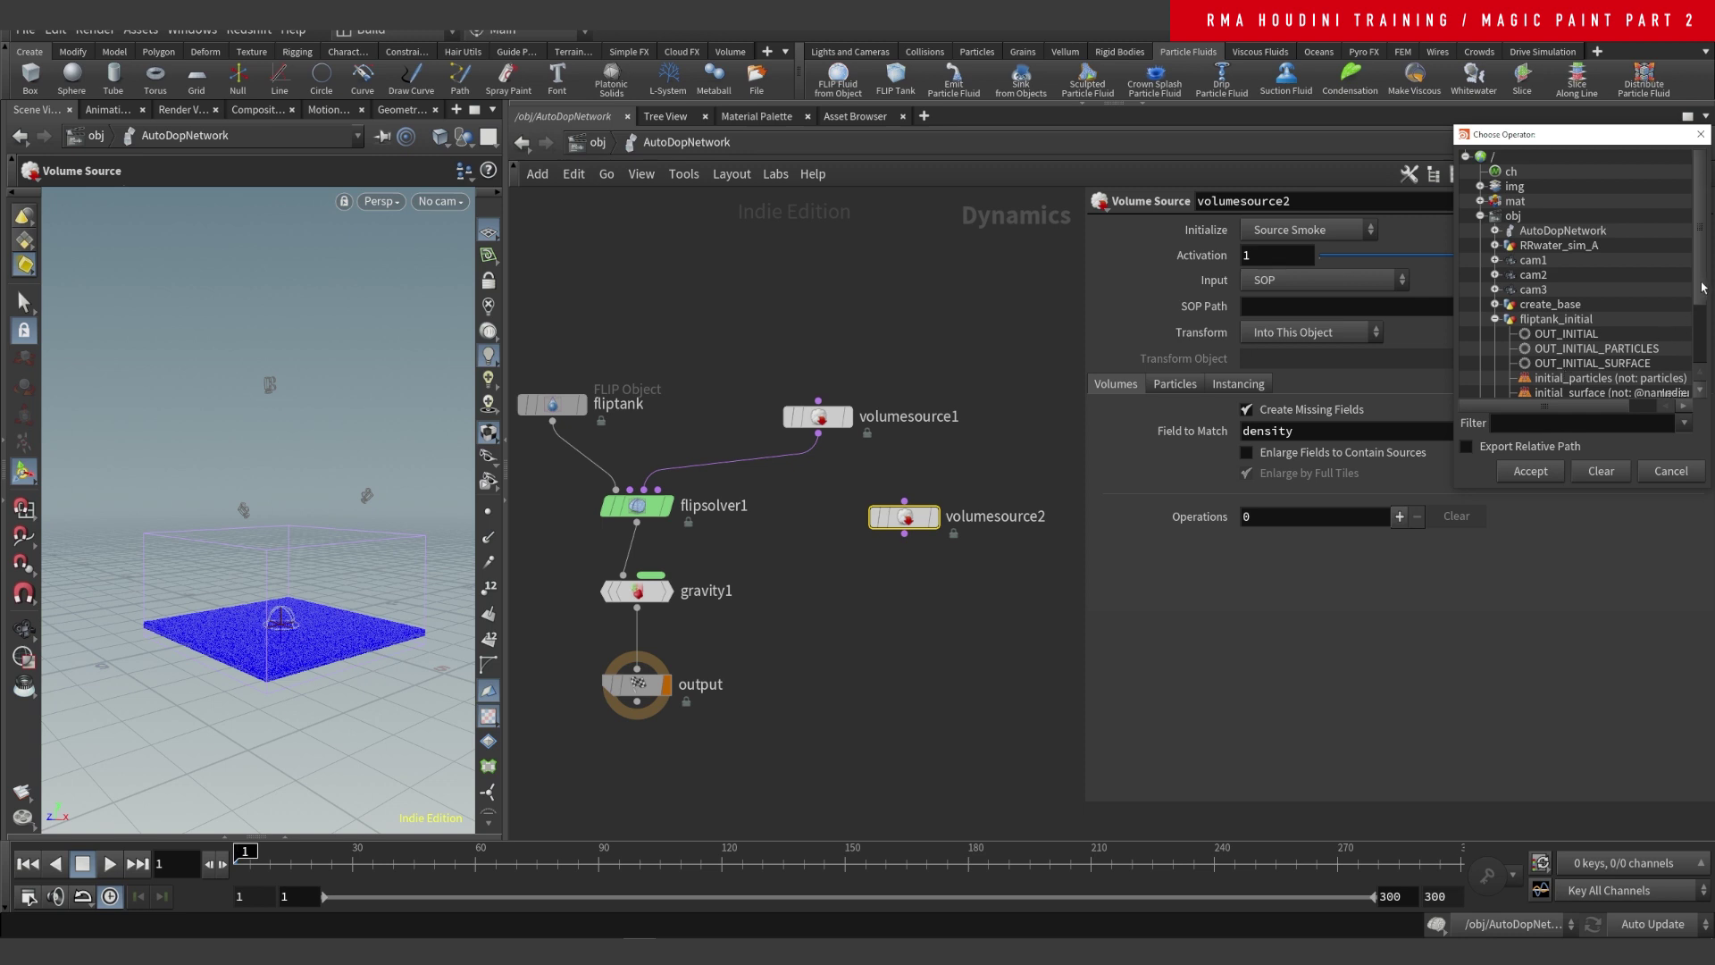
mouse_move(1700, 282)
left_mouse_down()
mouse_move(1701, 330)
mouse_move(1700, 296)
left_mouse_up()
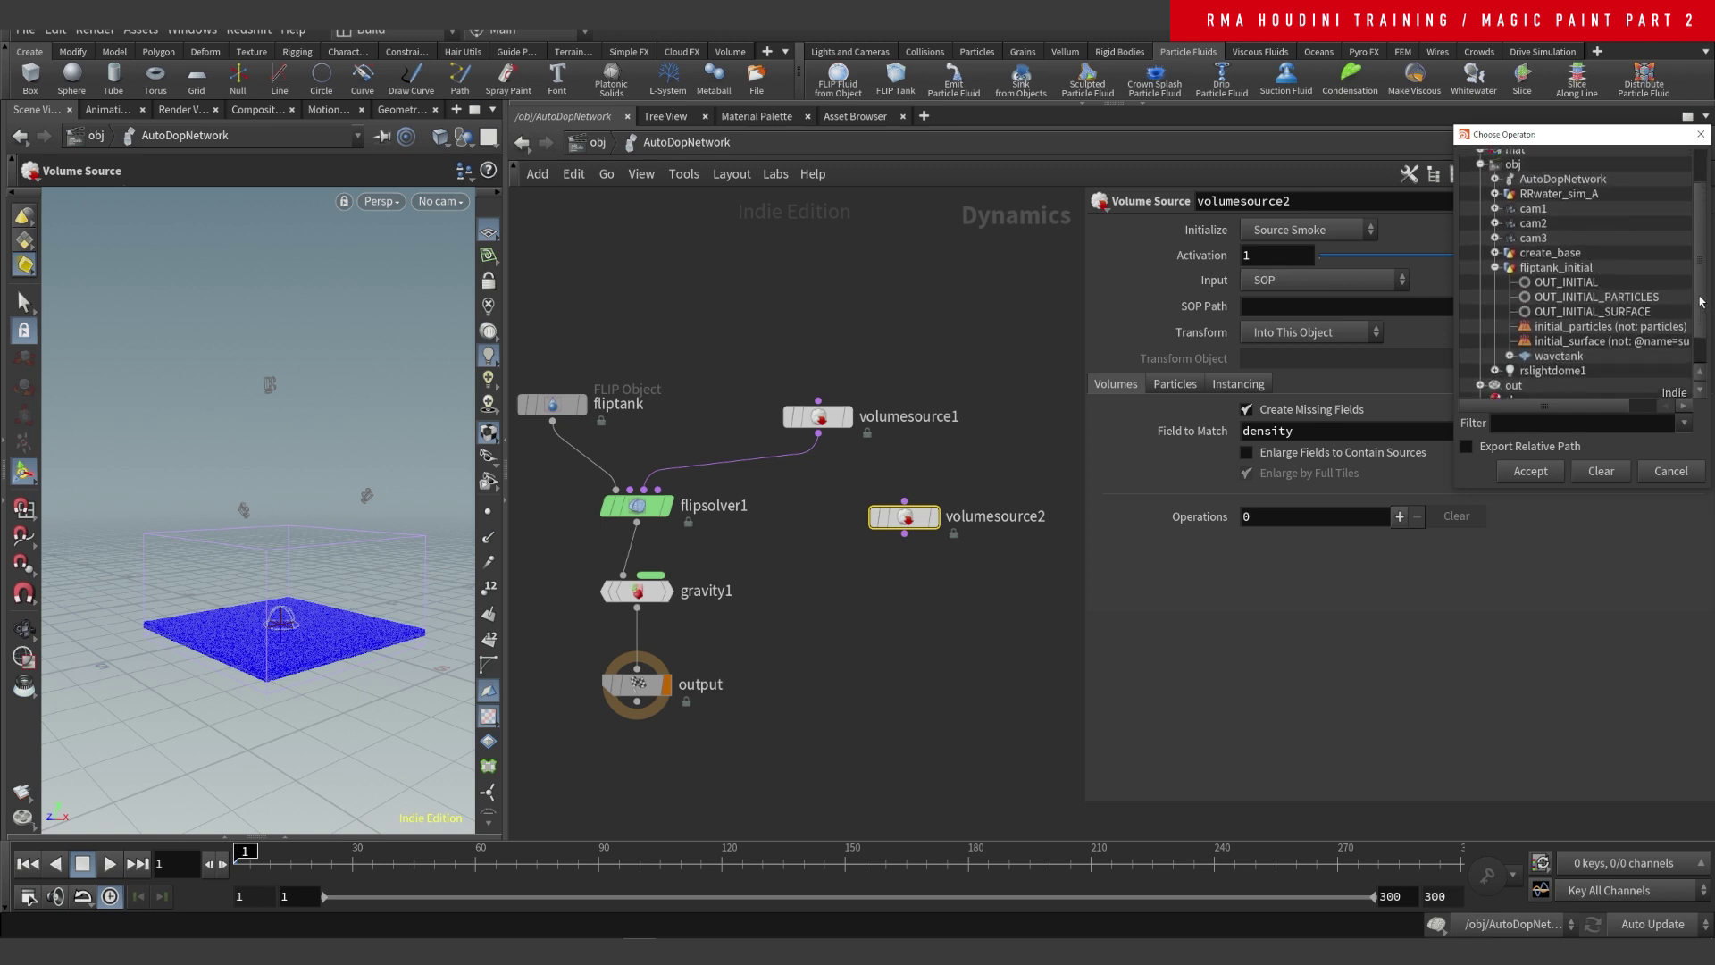
left_click(1495, 255)
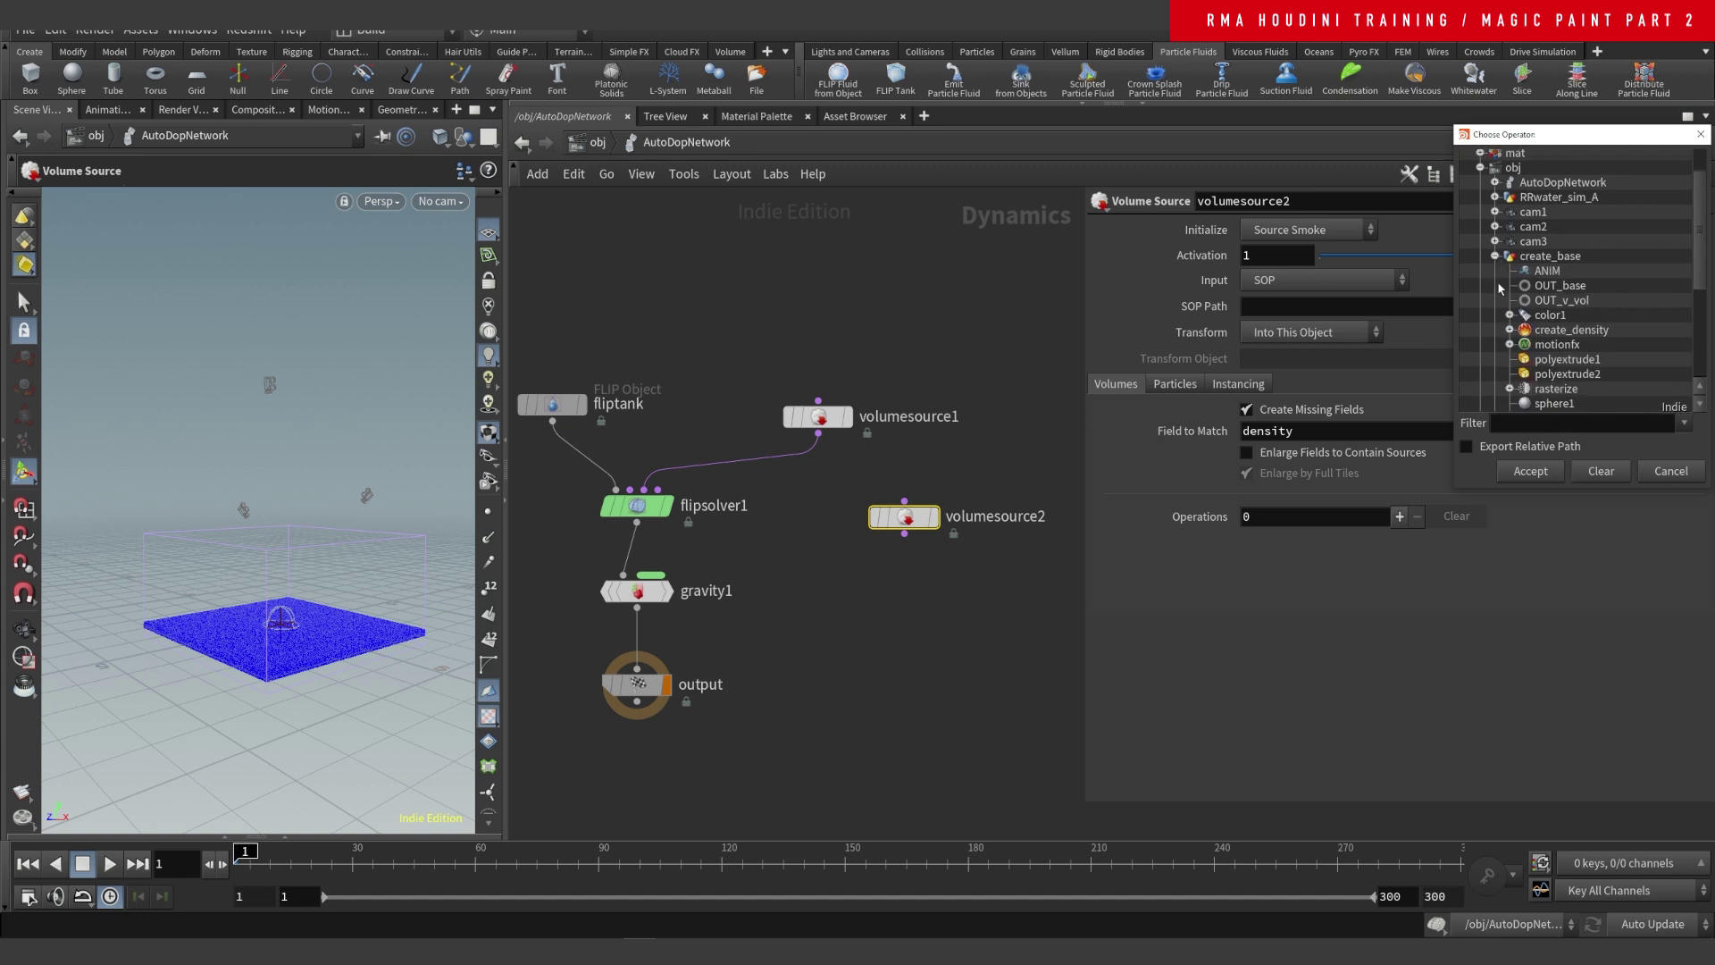
double_click(1559, 308)
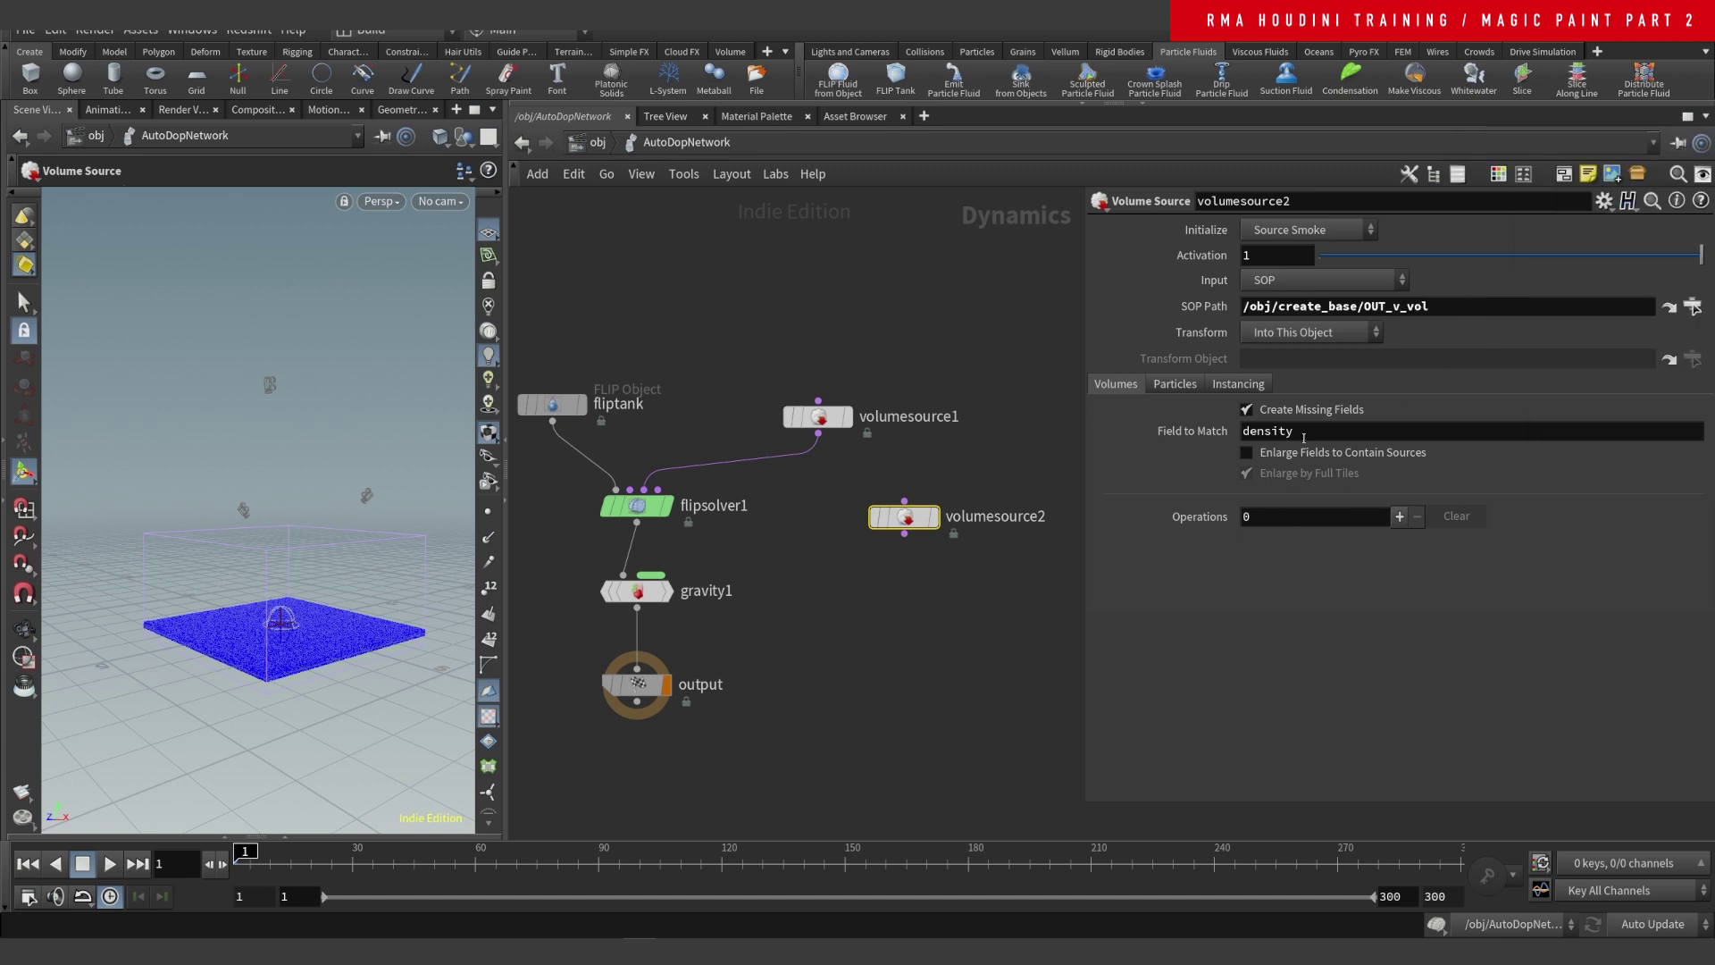
- Add one volume operation to volumesource2 and compare its empty fields with volumesource1's operation
left_click_drag(1303, 438, 1000, 472)
left_click_drag(862, 386, 804, 442)
left_click_drag(992, 455, 863, 562)
left_click(1400, 516)
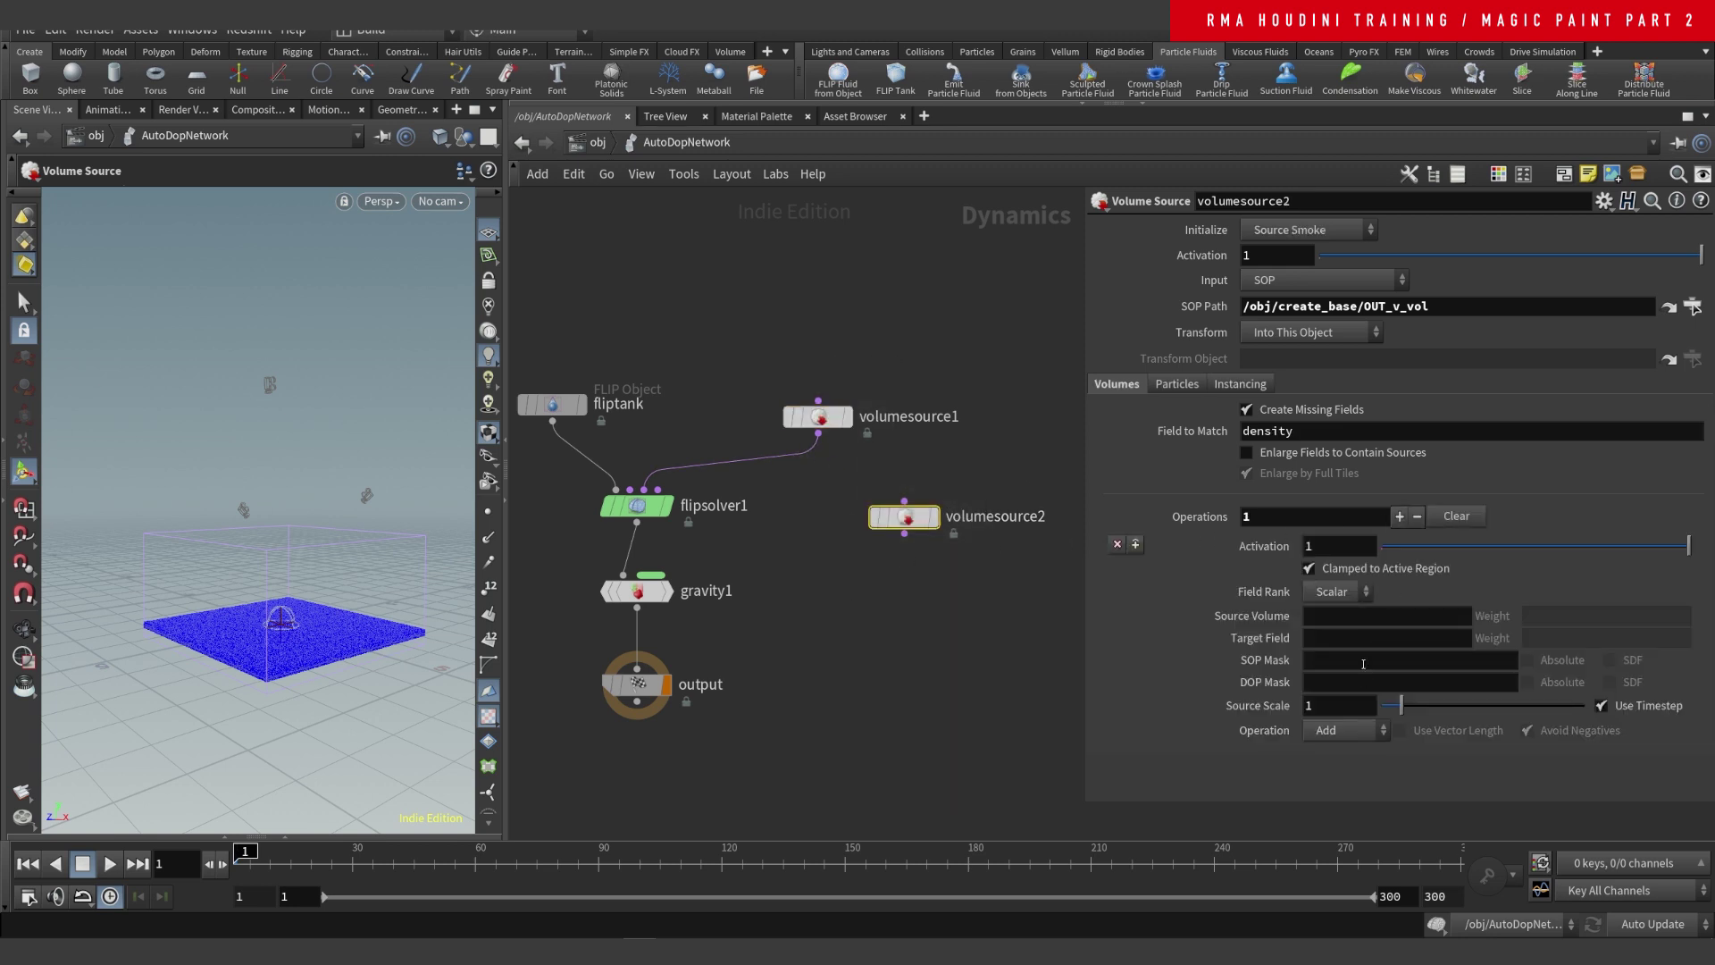
left_click(817, 417)
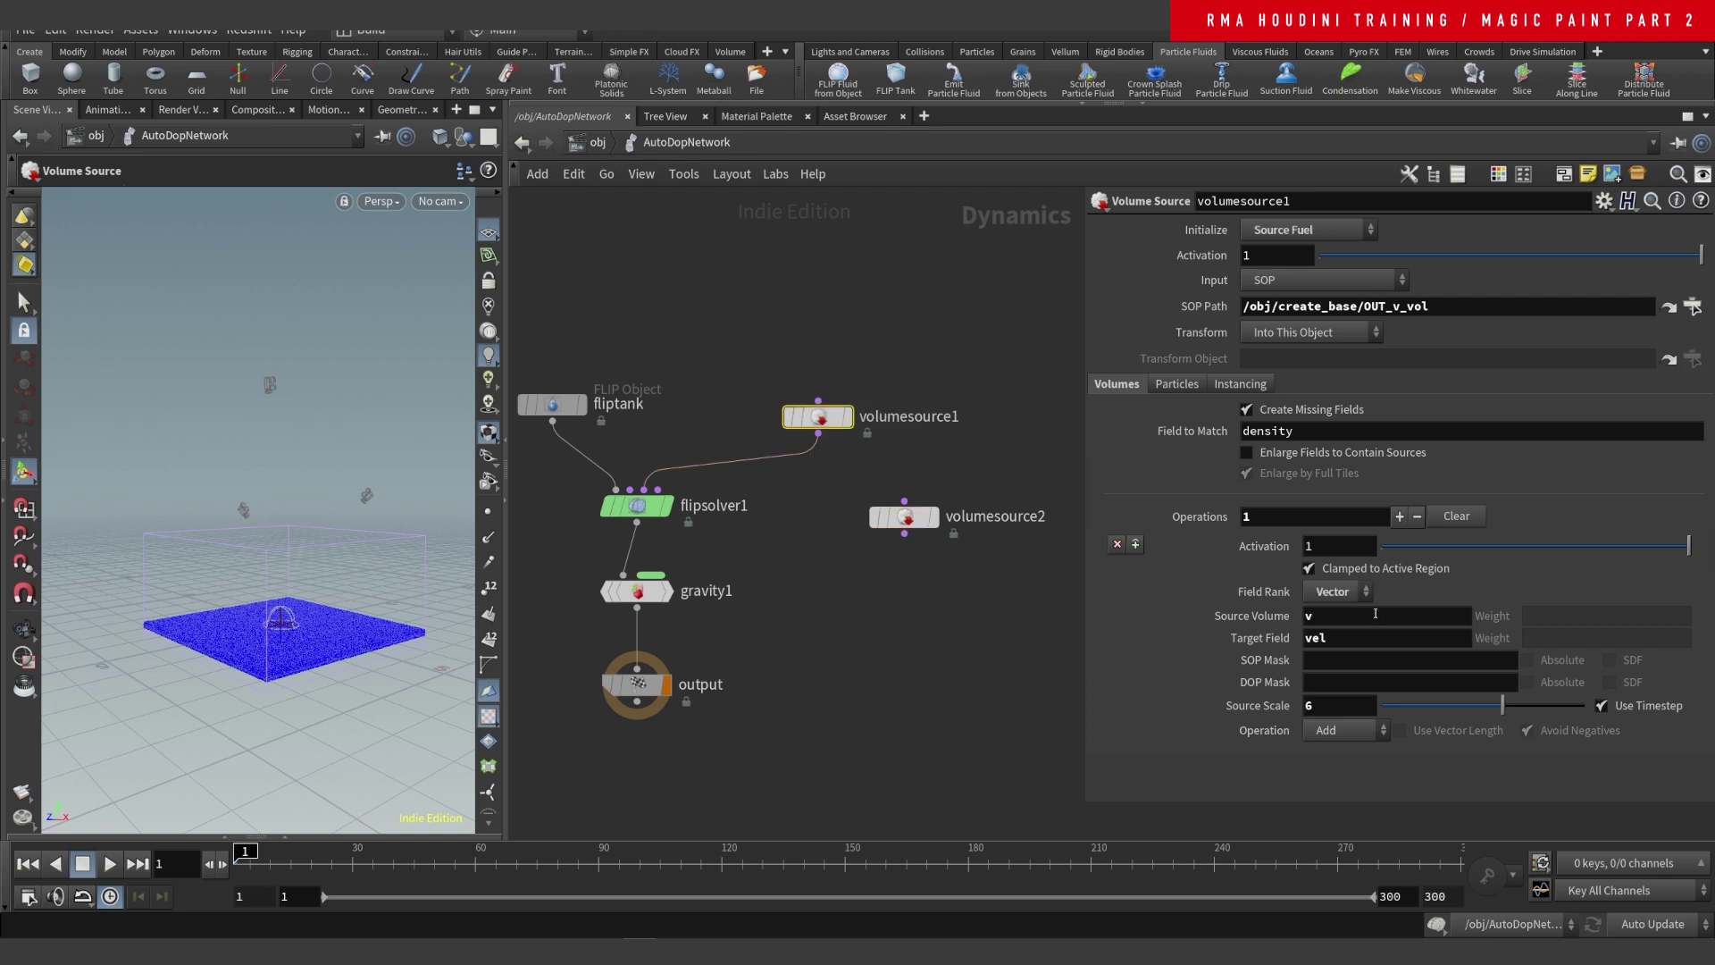
left_click(904, 516)
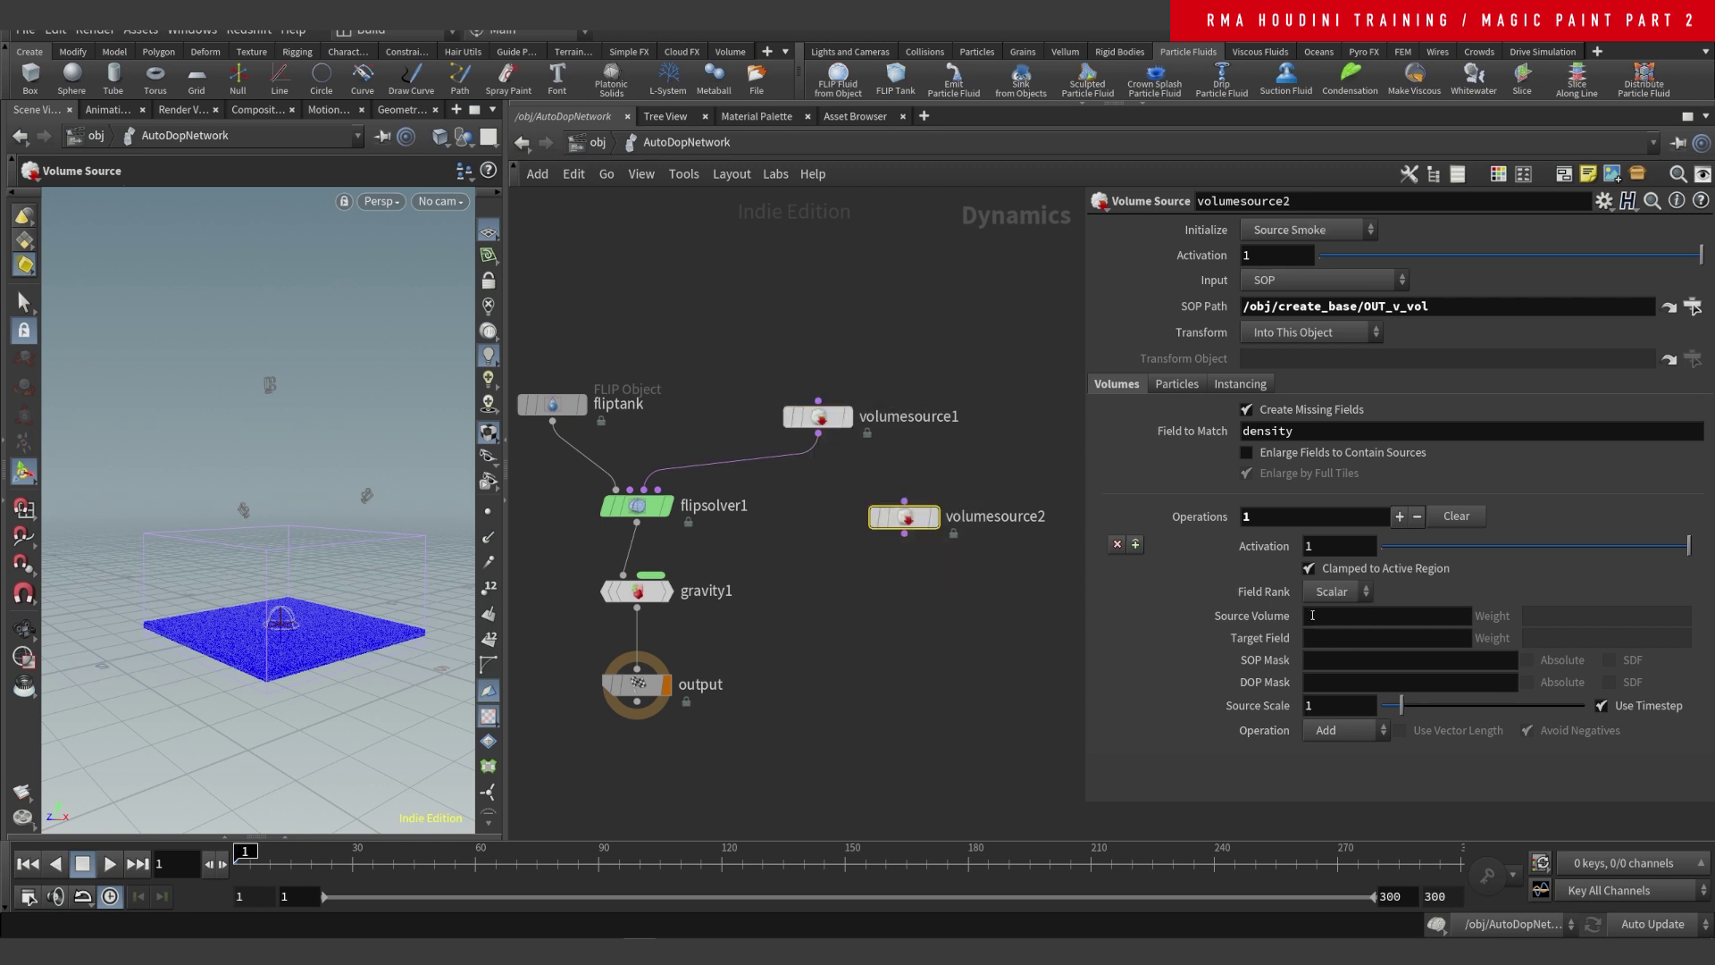
- Set volumesource2's operation to Vector field rank with source volume v and target field vel
left_click(1332, 592)
left_click(1327, 634)
left_click(1357, 618)
type("v")
left_click(1362, 638)
type("vel")
key("Return")
left_click_drag(1333, 615, 1259, 657)
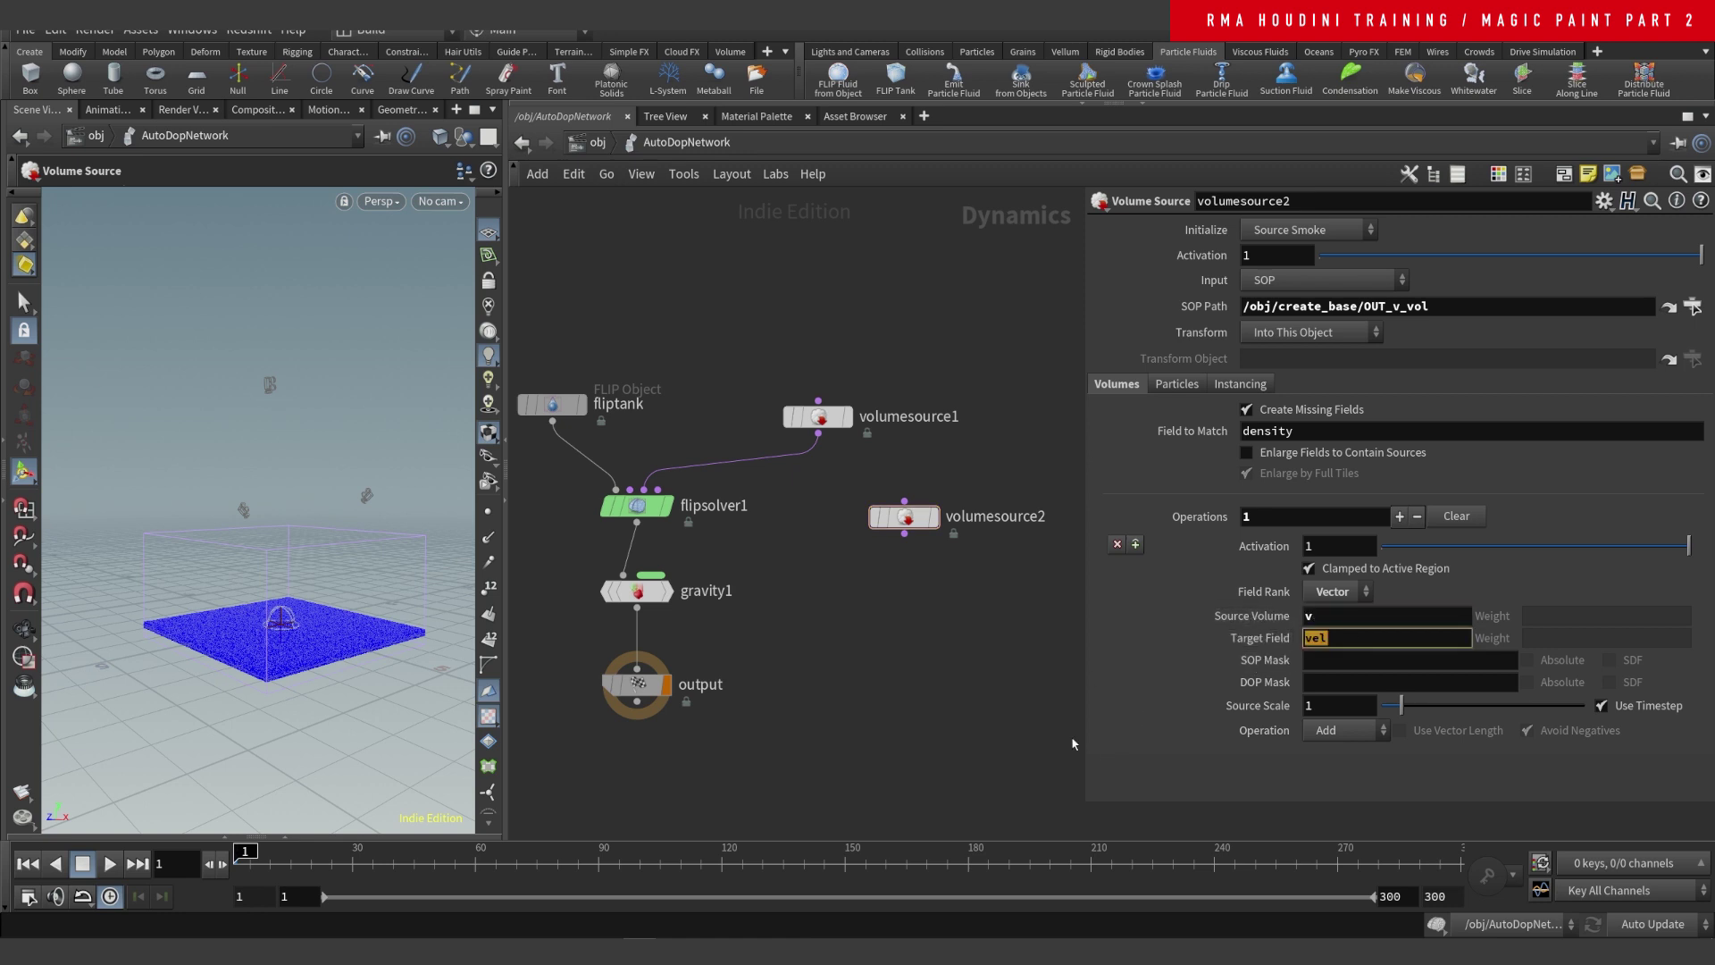
left_click(961, 646)
- Check volumesource1's source scale and set volumesource2's source scale to 6
left_click(817, 417)
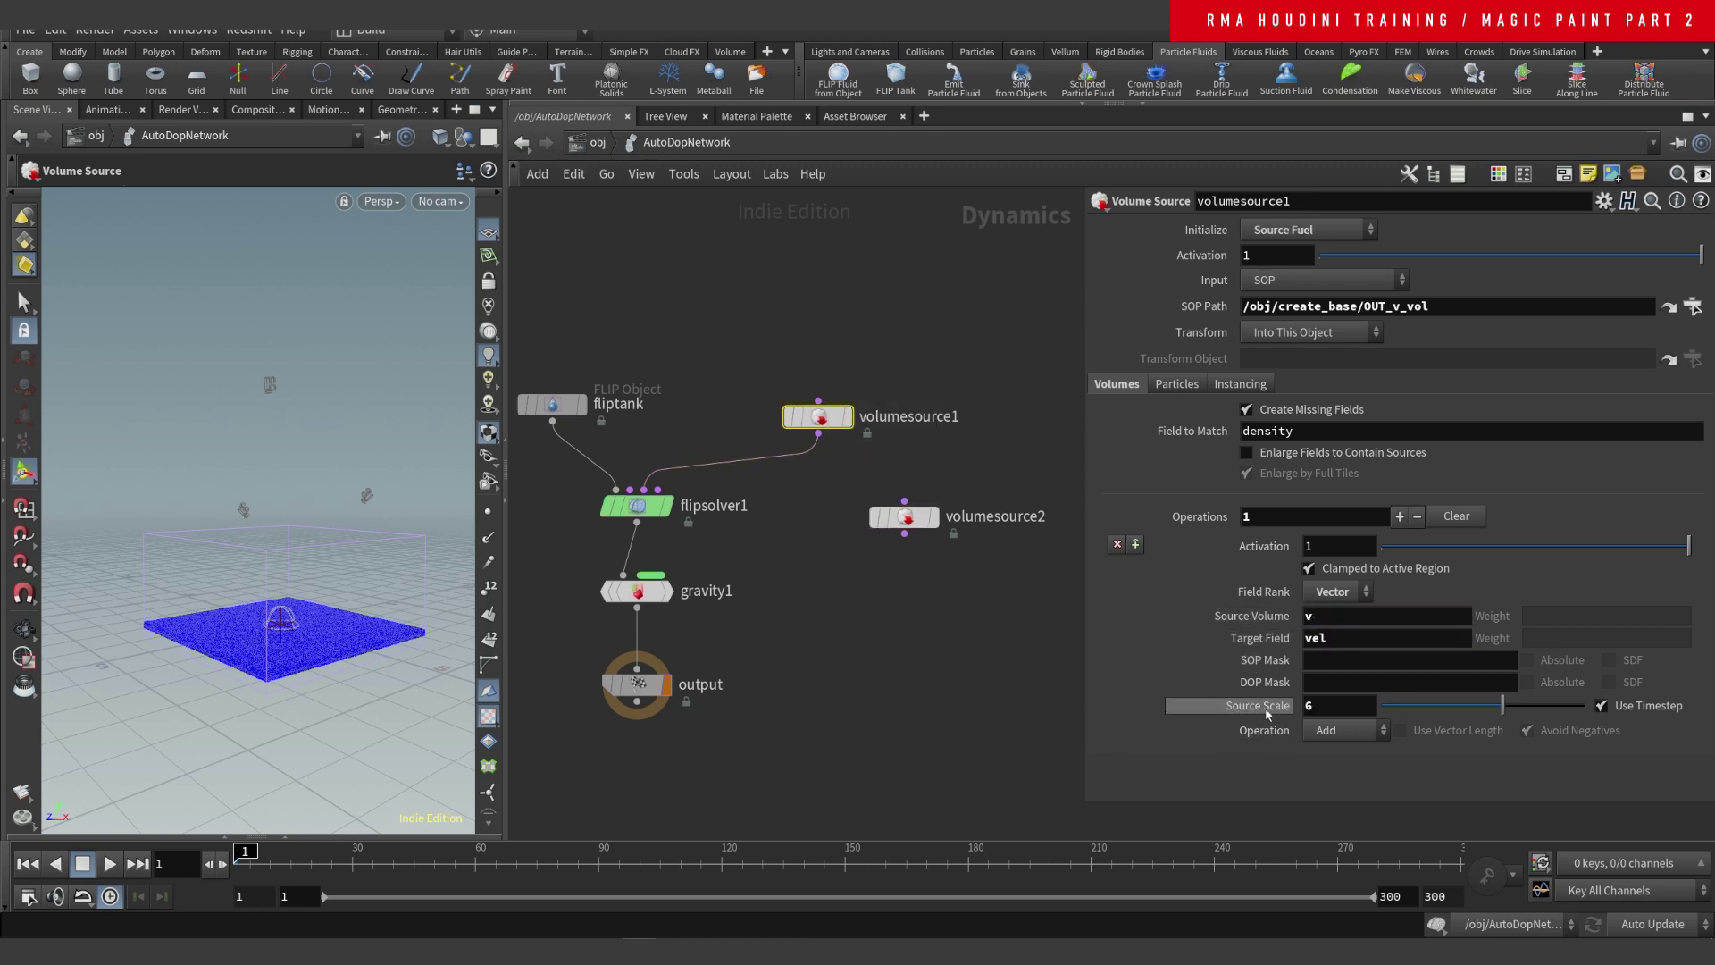
left_click(904, 516)
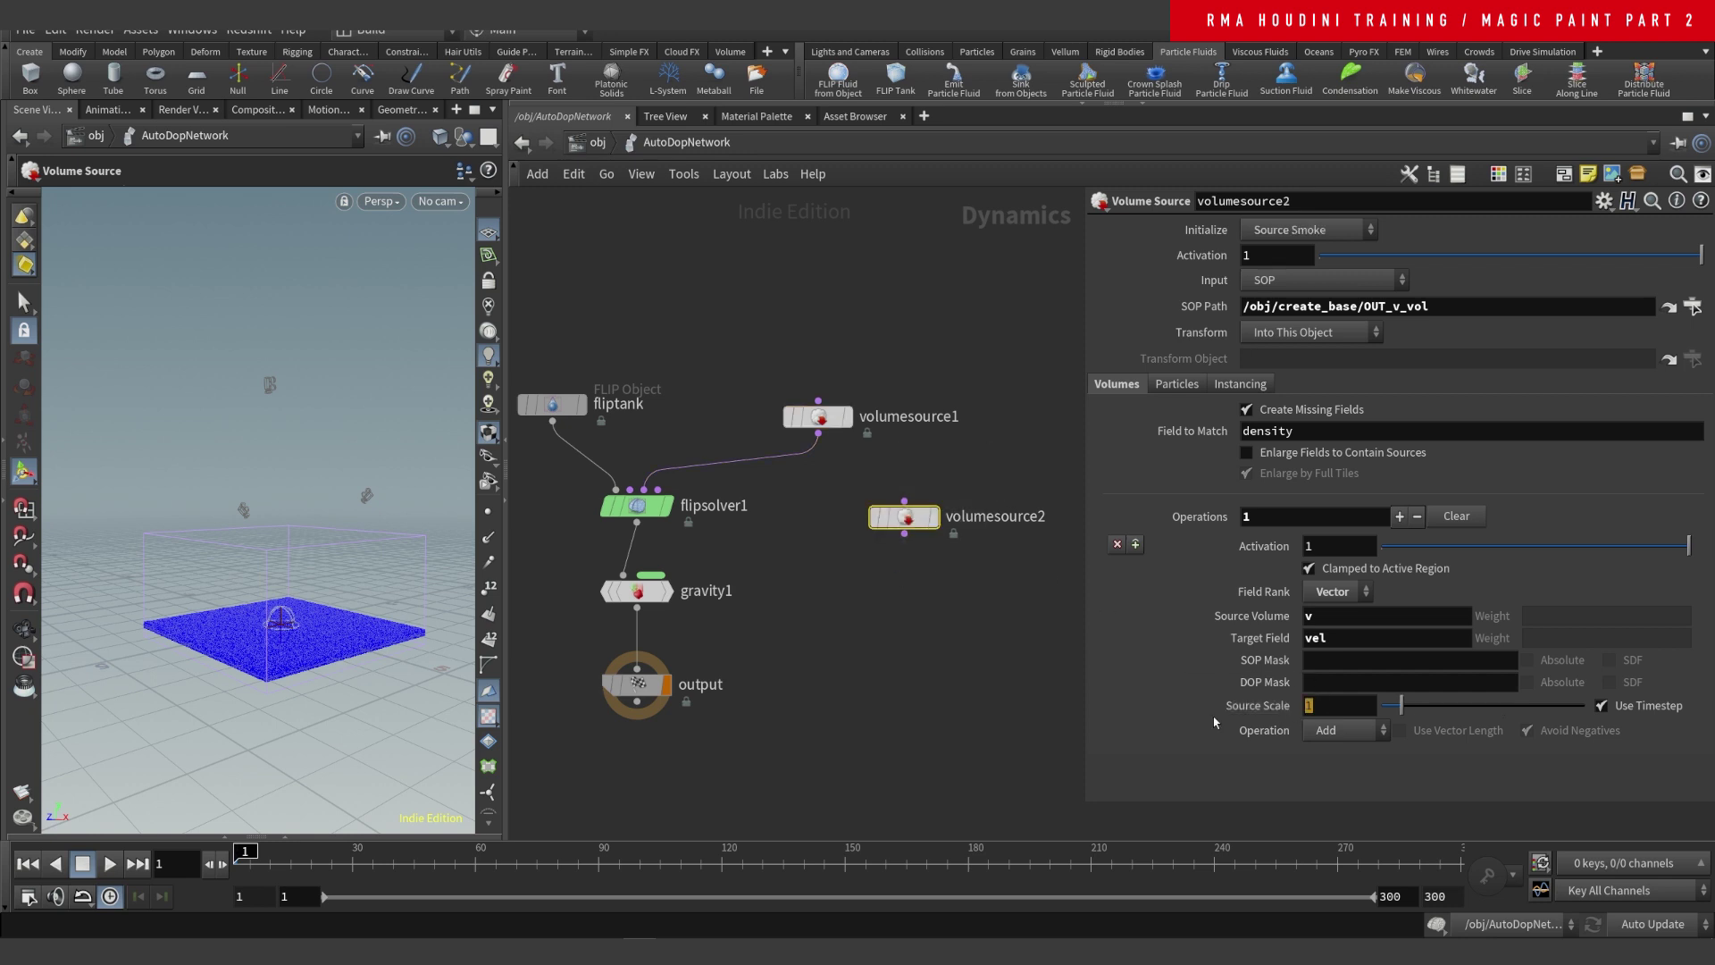
type("6")
key("Return")
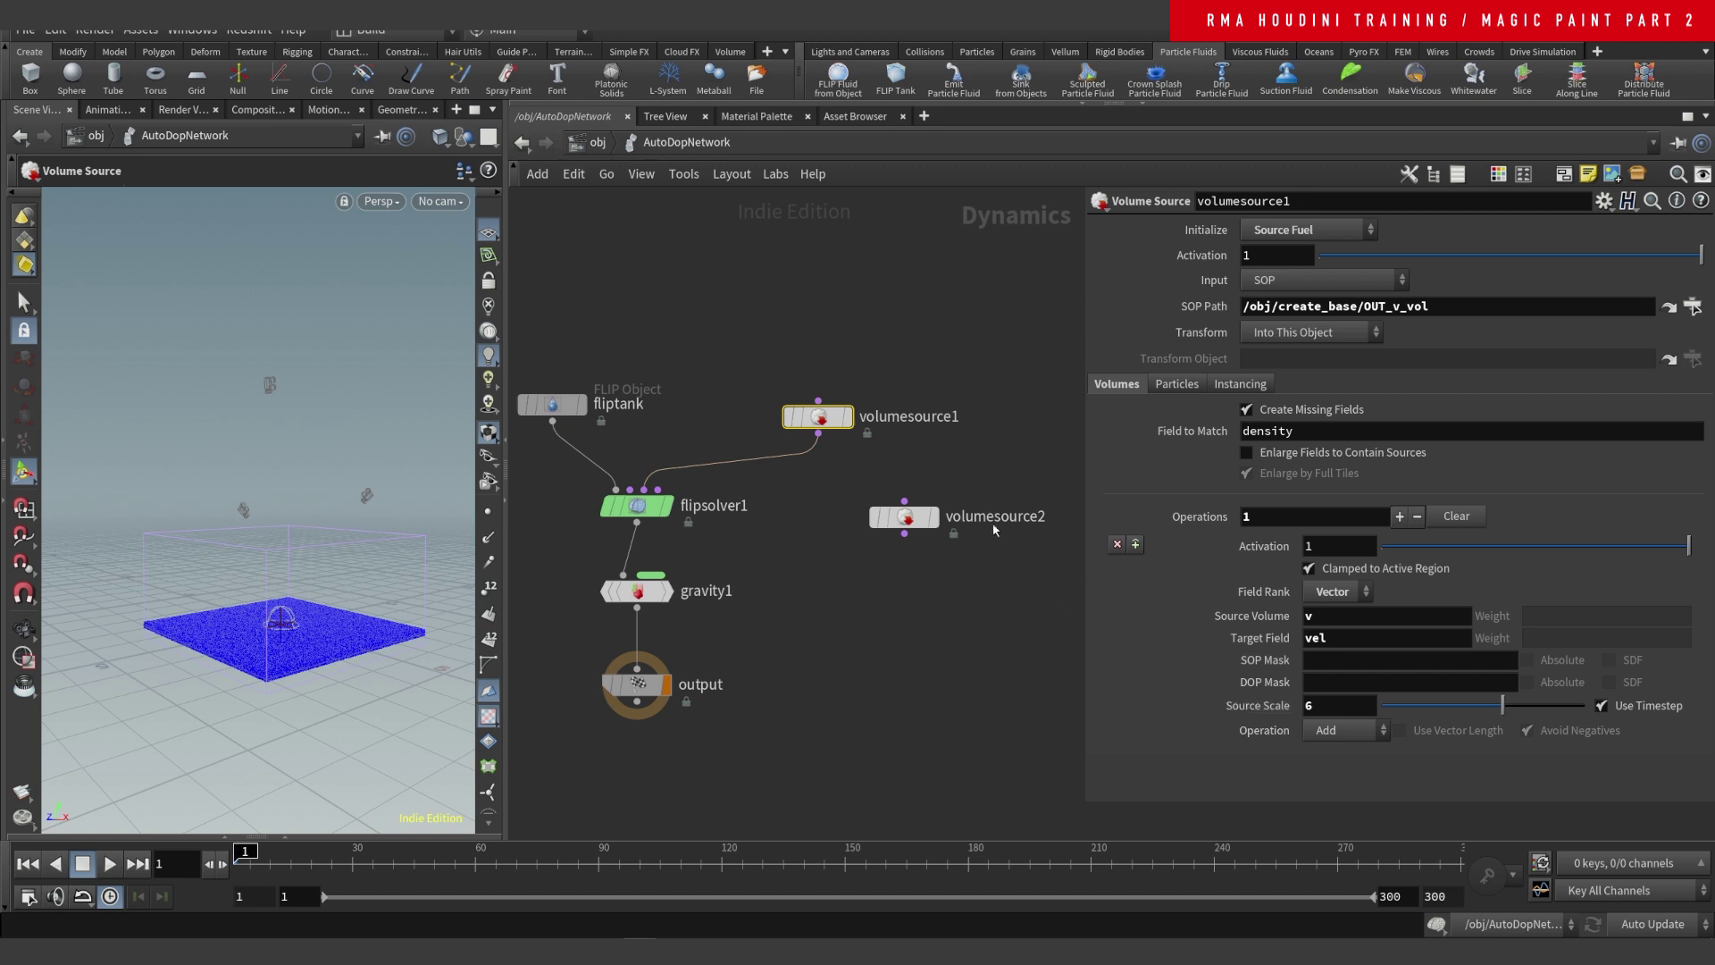
- Compare the two Volume Source nodes and initialize volumesource2 with the Source Fuel preset
middle_click_drag(922, 694, 942, 704)
left_click(840, 426)
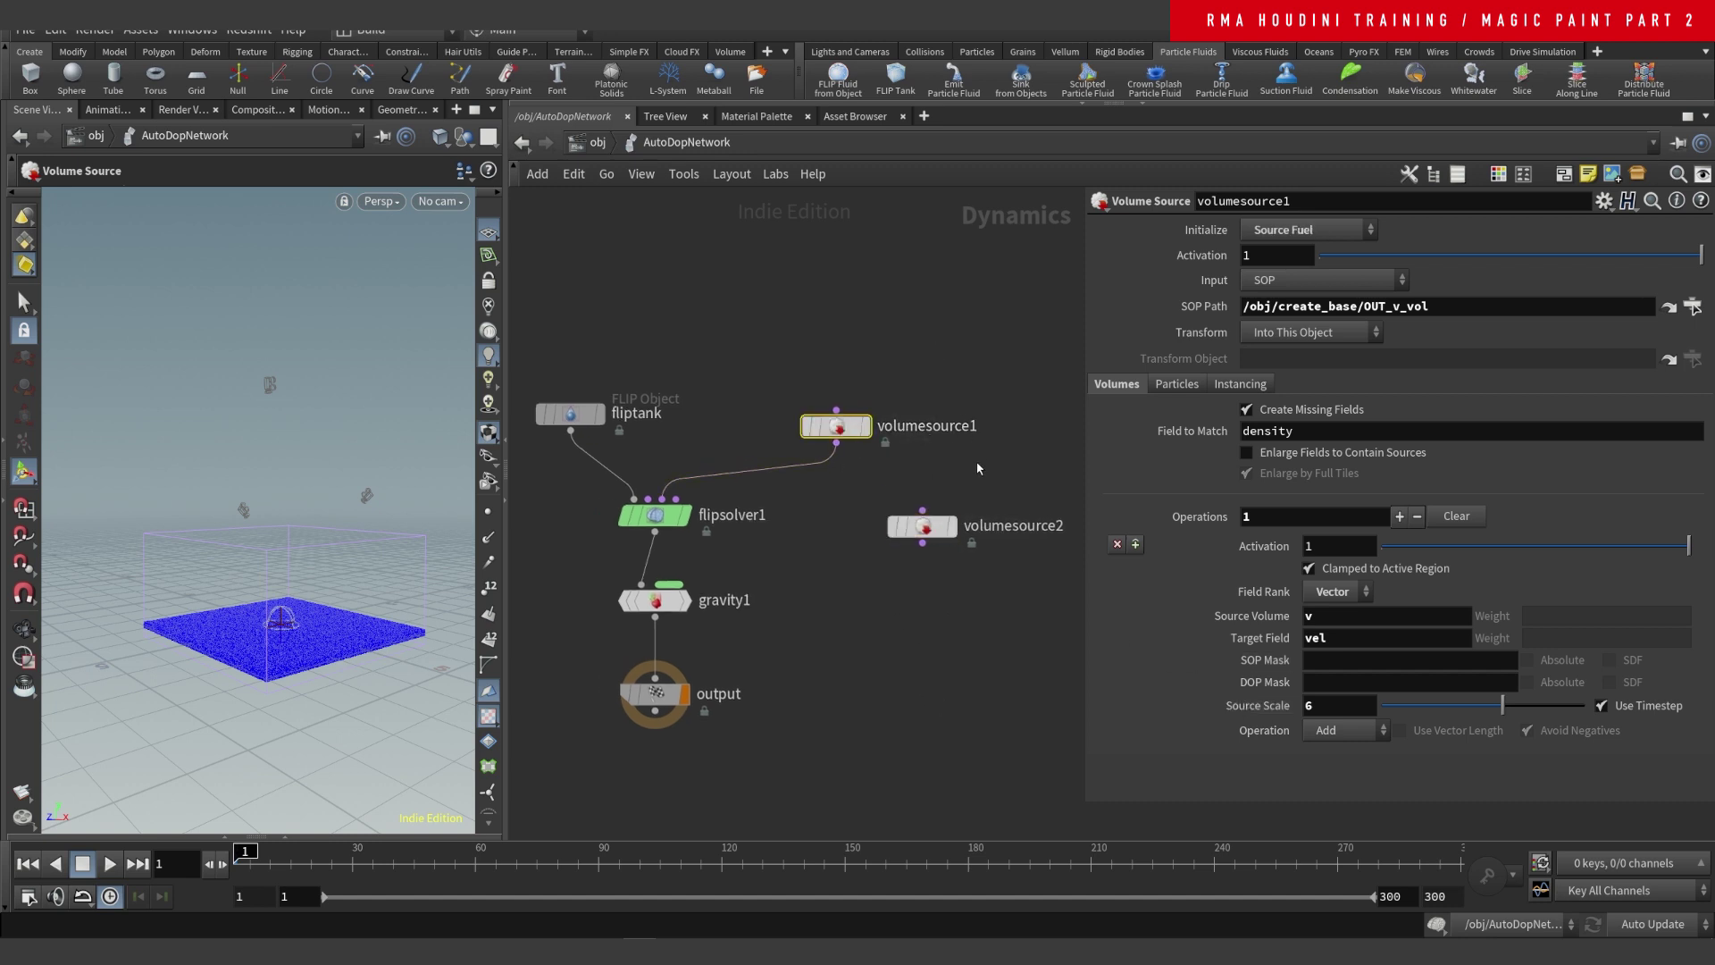
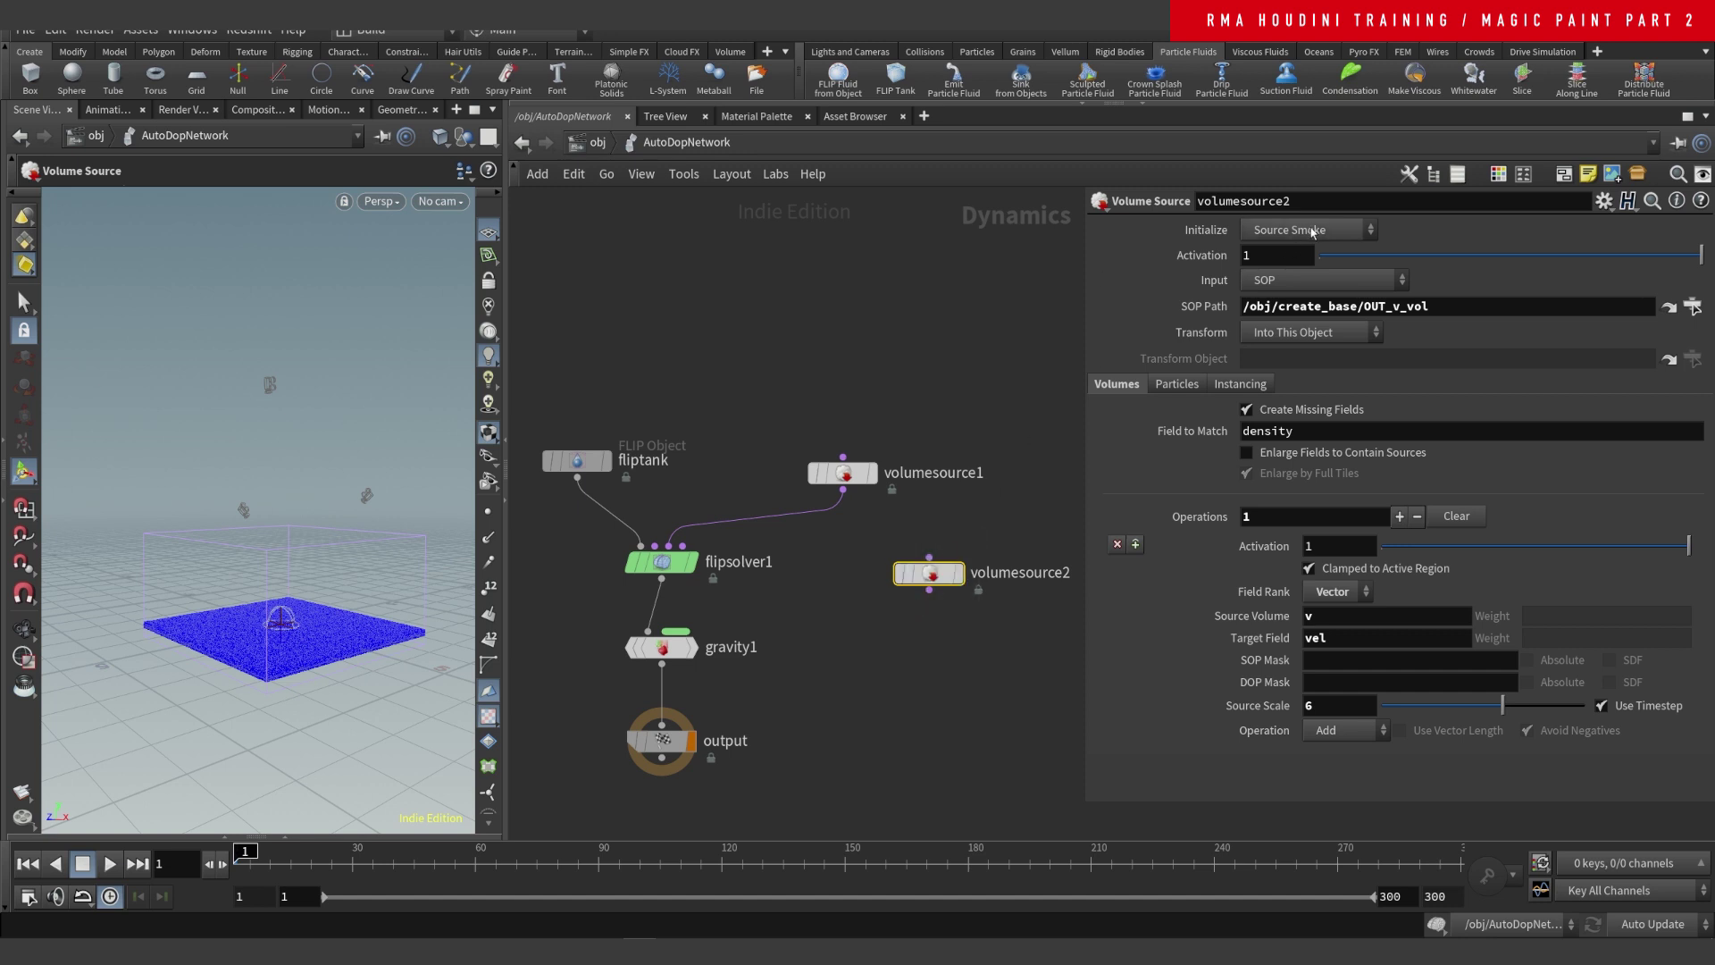
left_click(843, 473)
left_click(929, 573)
left_click(1306, 231)
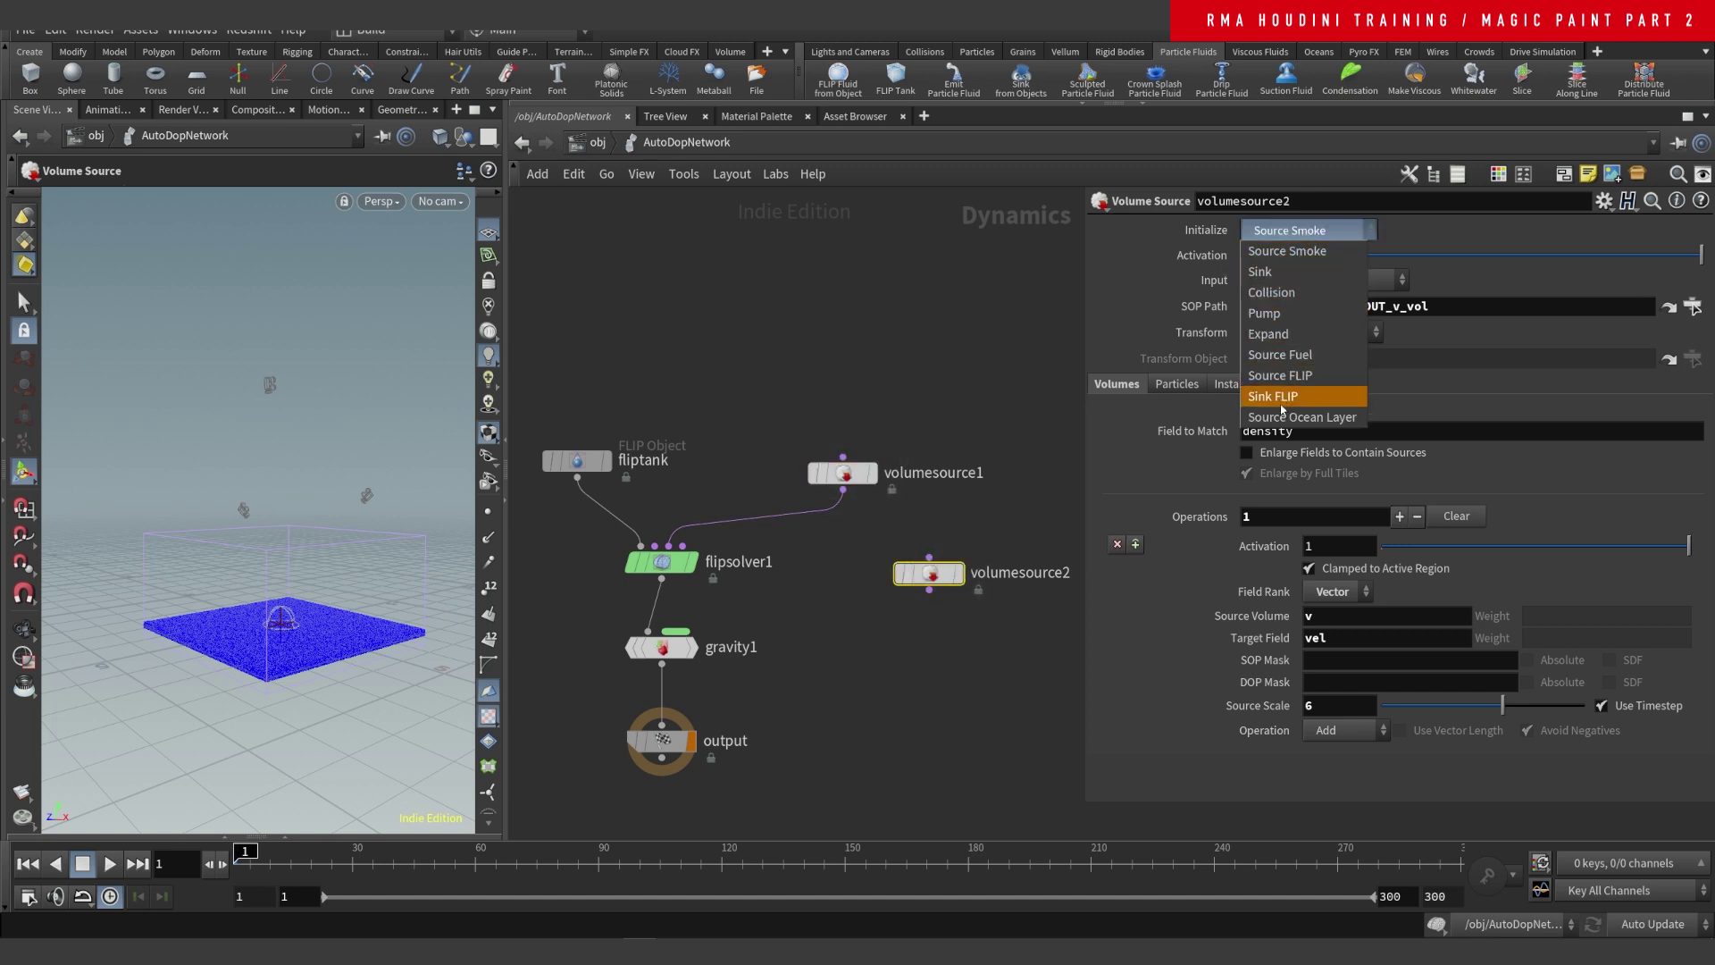
left_click(1286, 355)
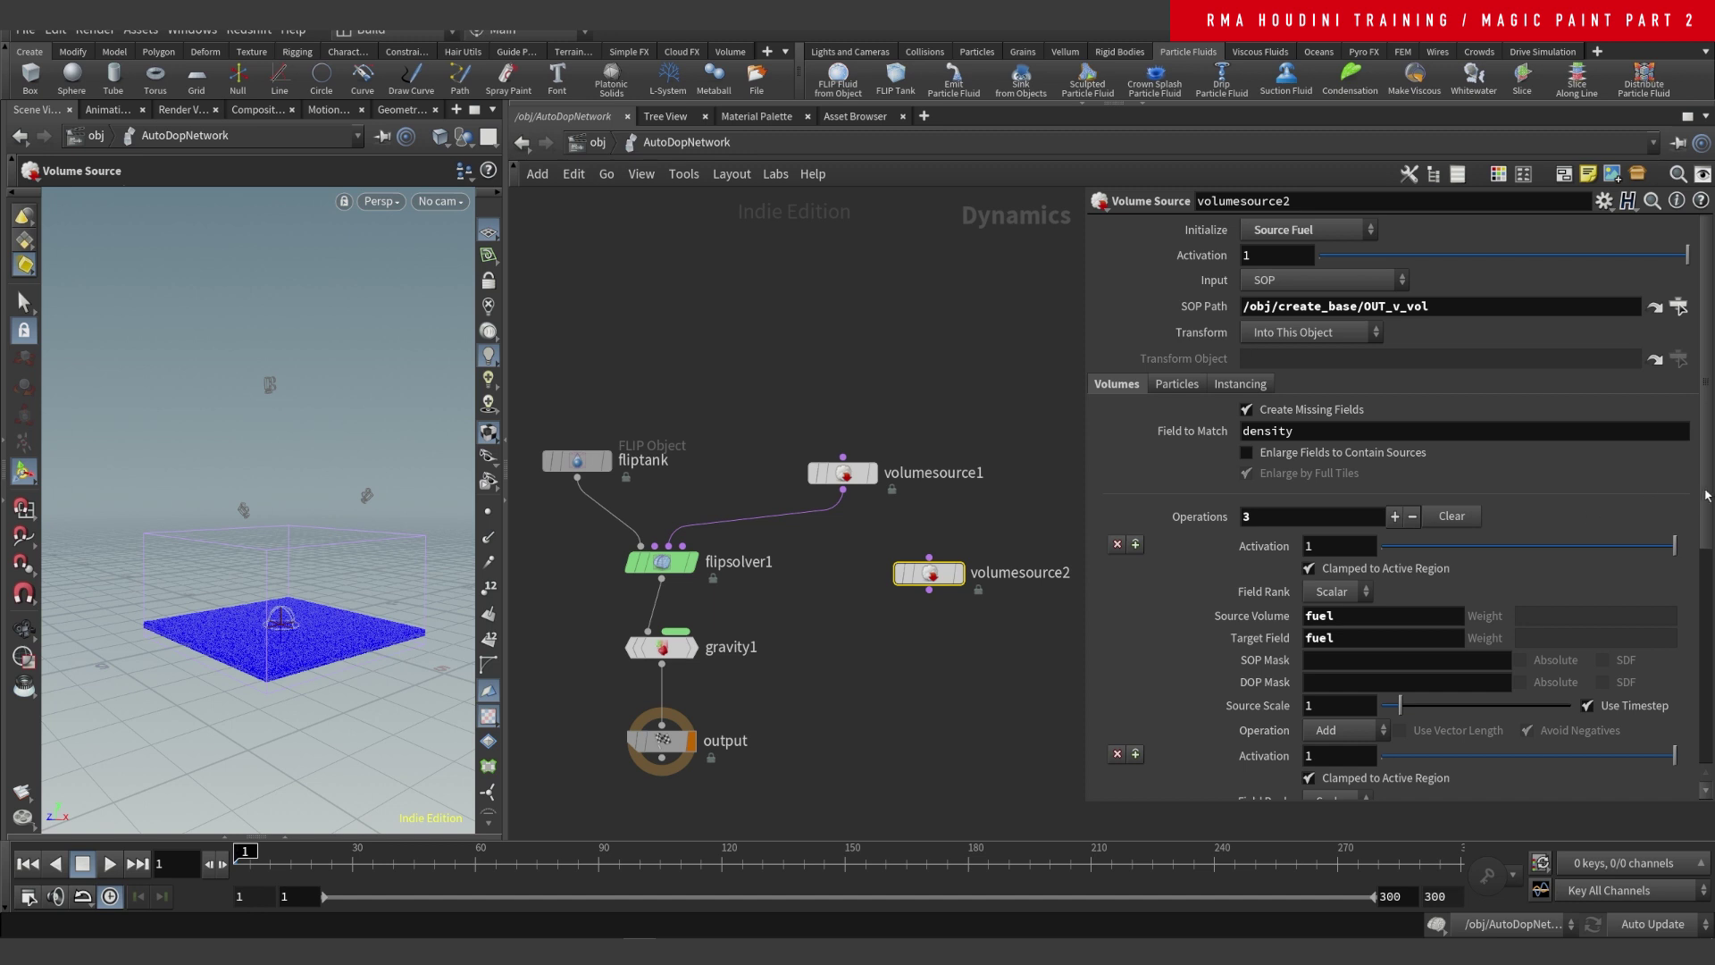
- Remove the temperature and fuel operations from volumesource2, keeping only the v to vel operation
scroll(1654, 755, "down", 6)
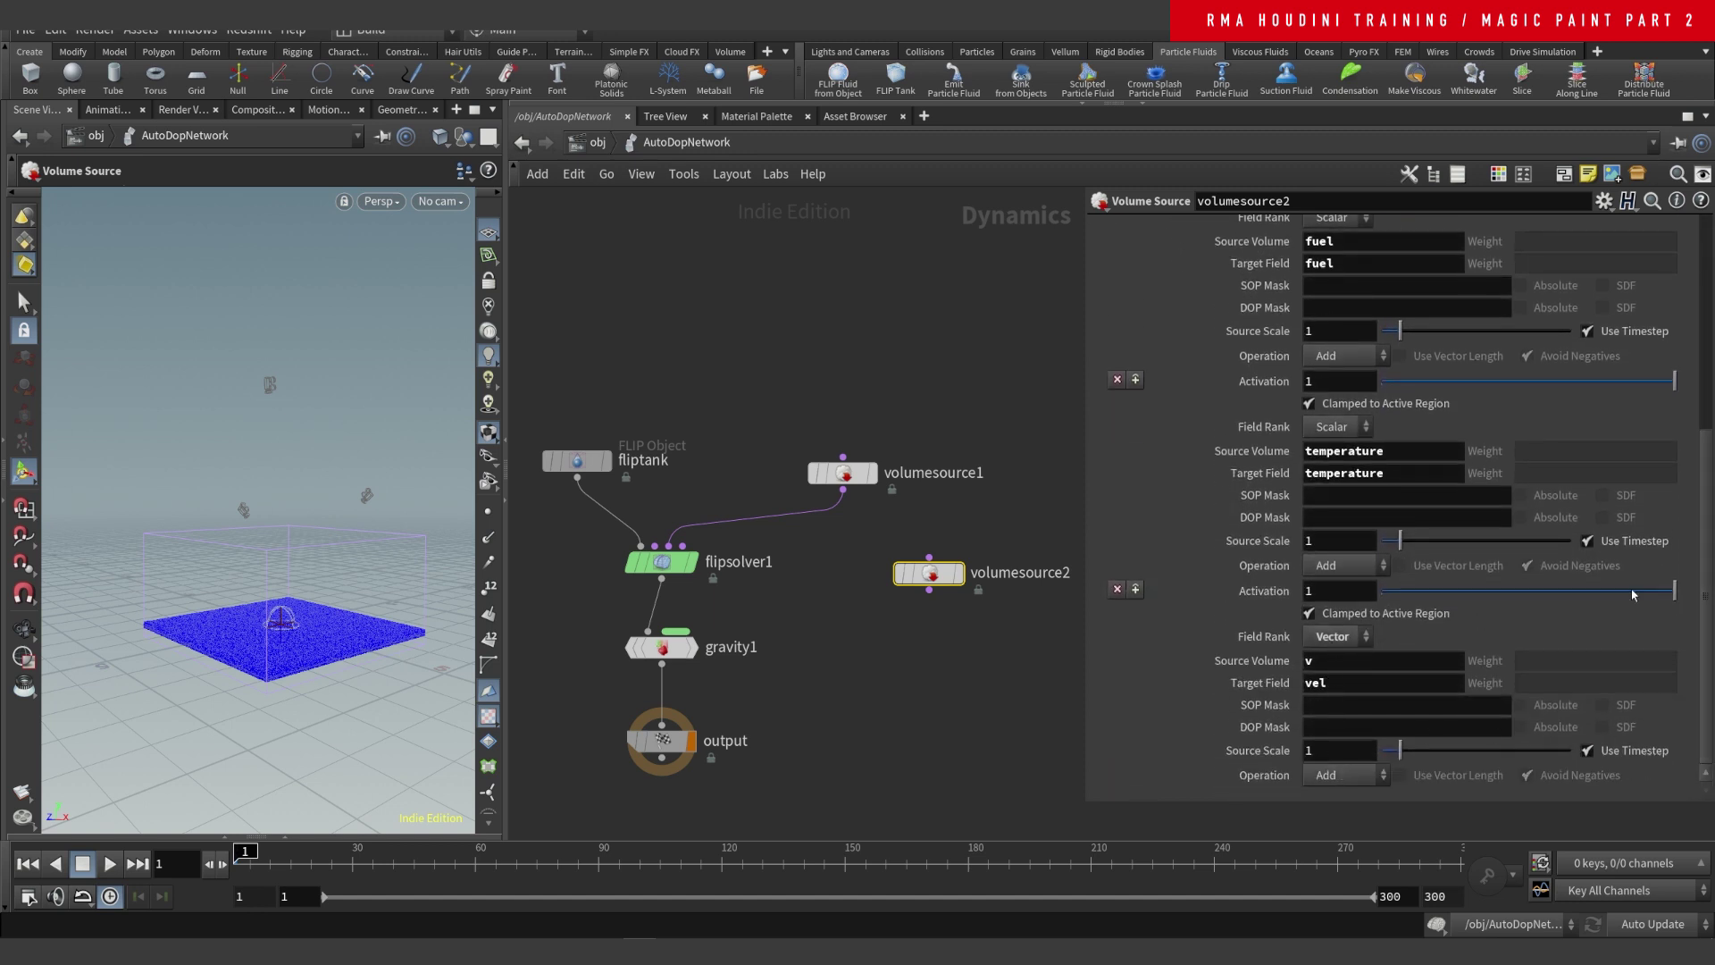
scroll(1099, 621, "up", 4)
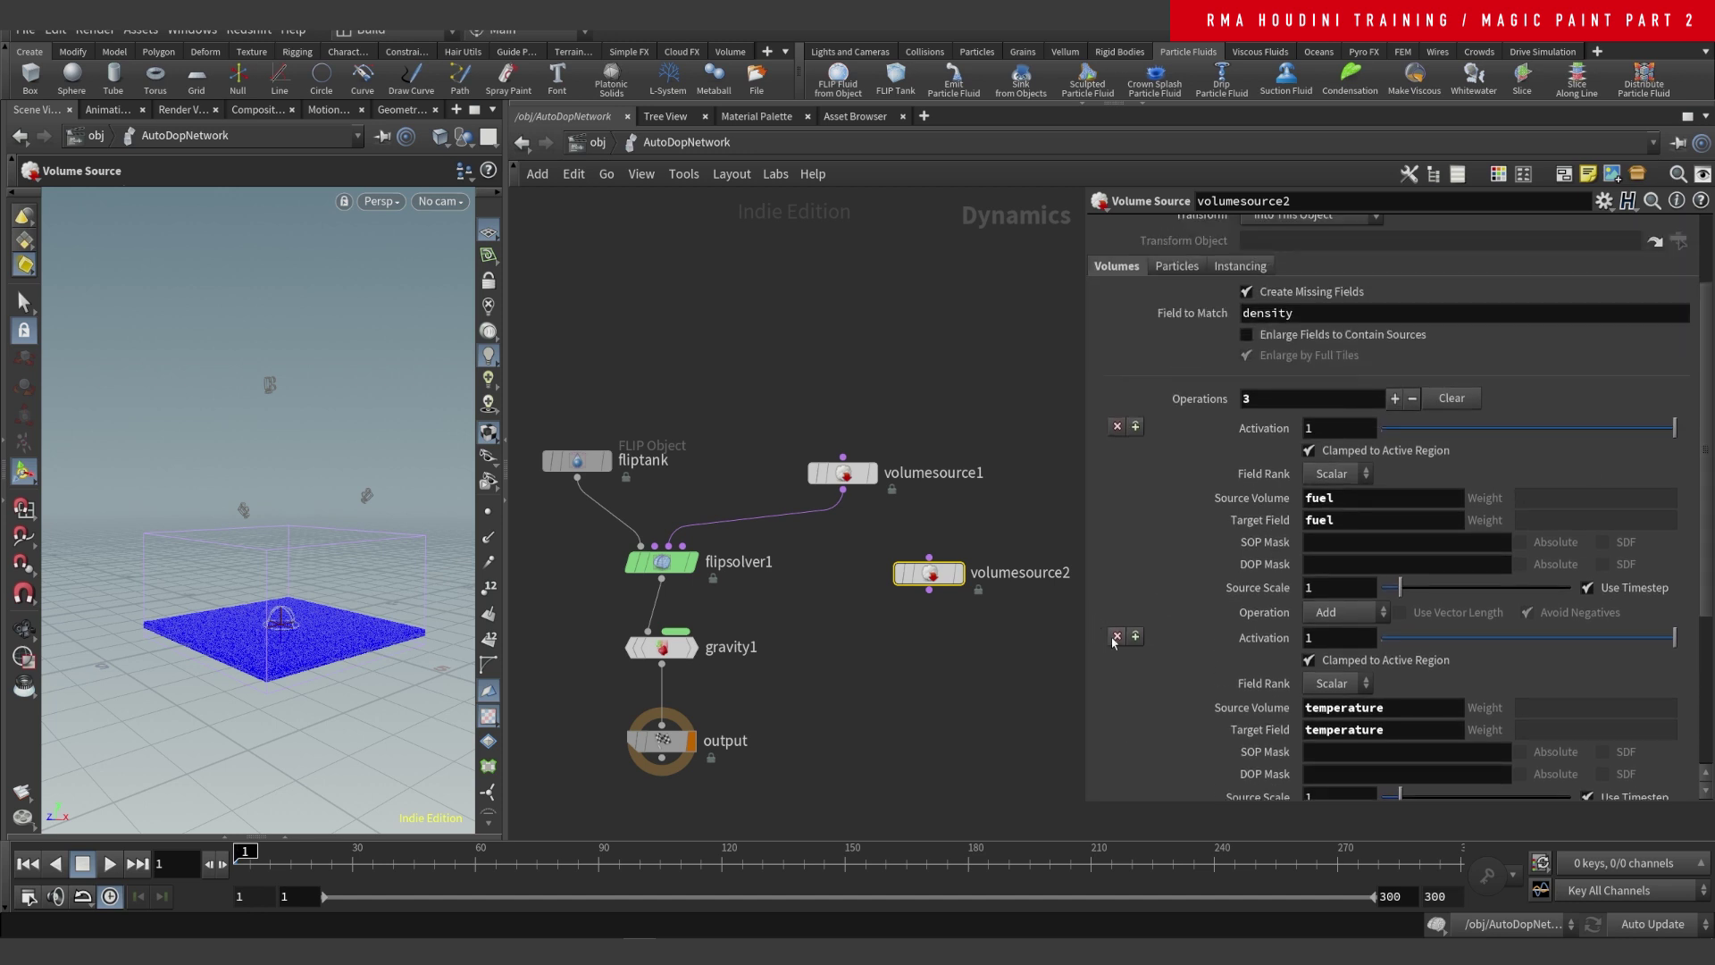
left_click(1116, 636)
left_click(1117, 491)
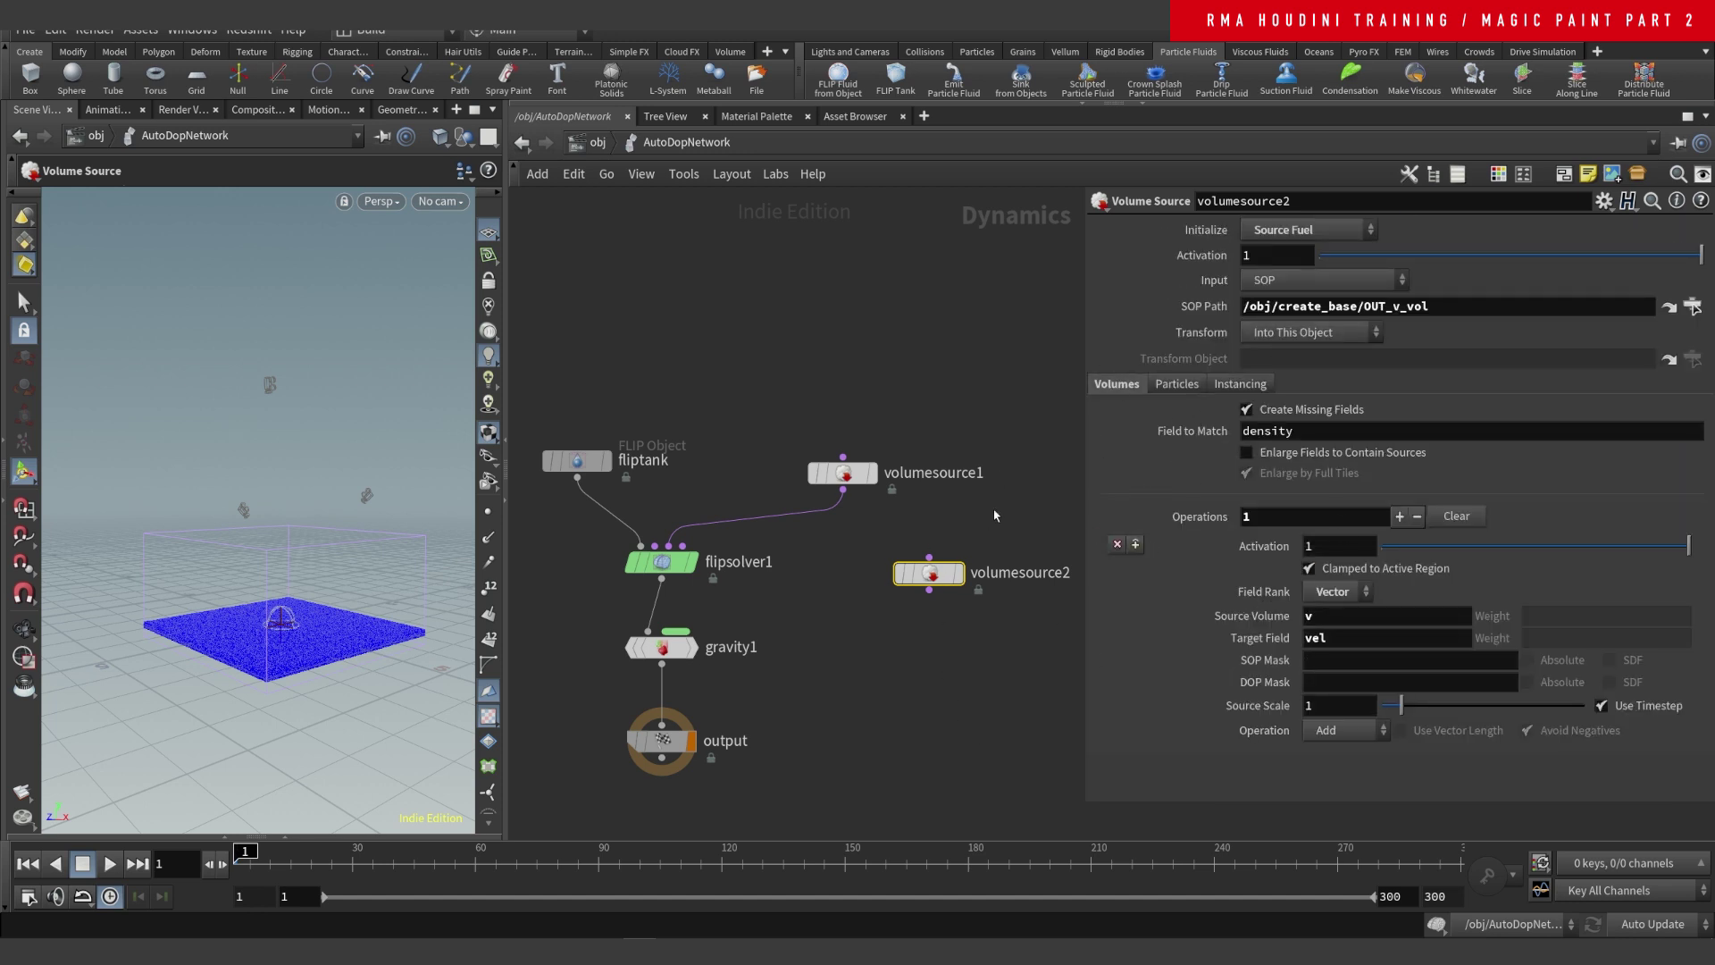
- Check the Volume Source particle sourcing options and delete volumesource2 from the network
left_click(842, 472)
left_click(1175, 384)
left_click(1176, 385)
left_click(1246, 409)
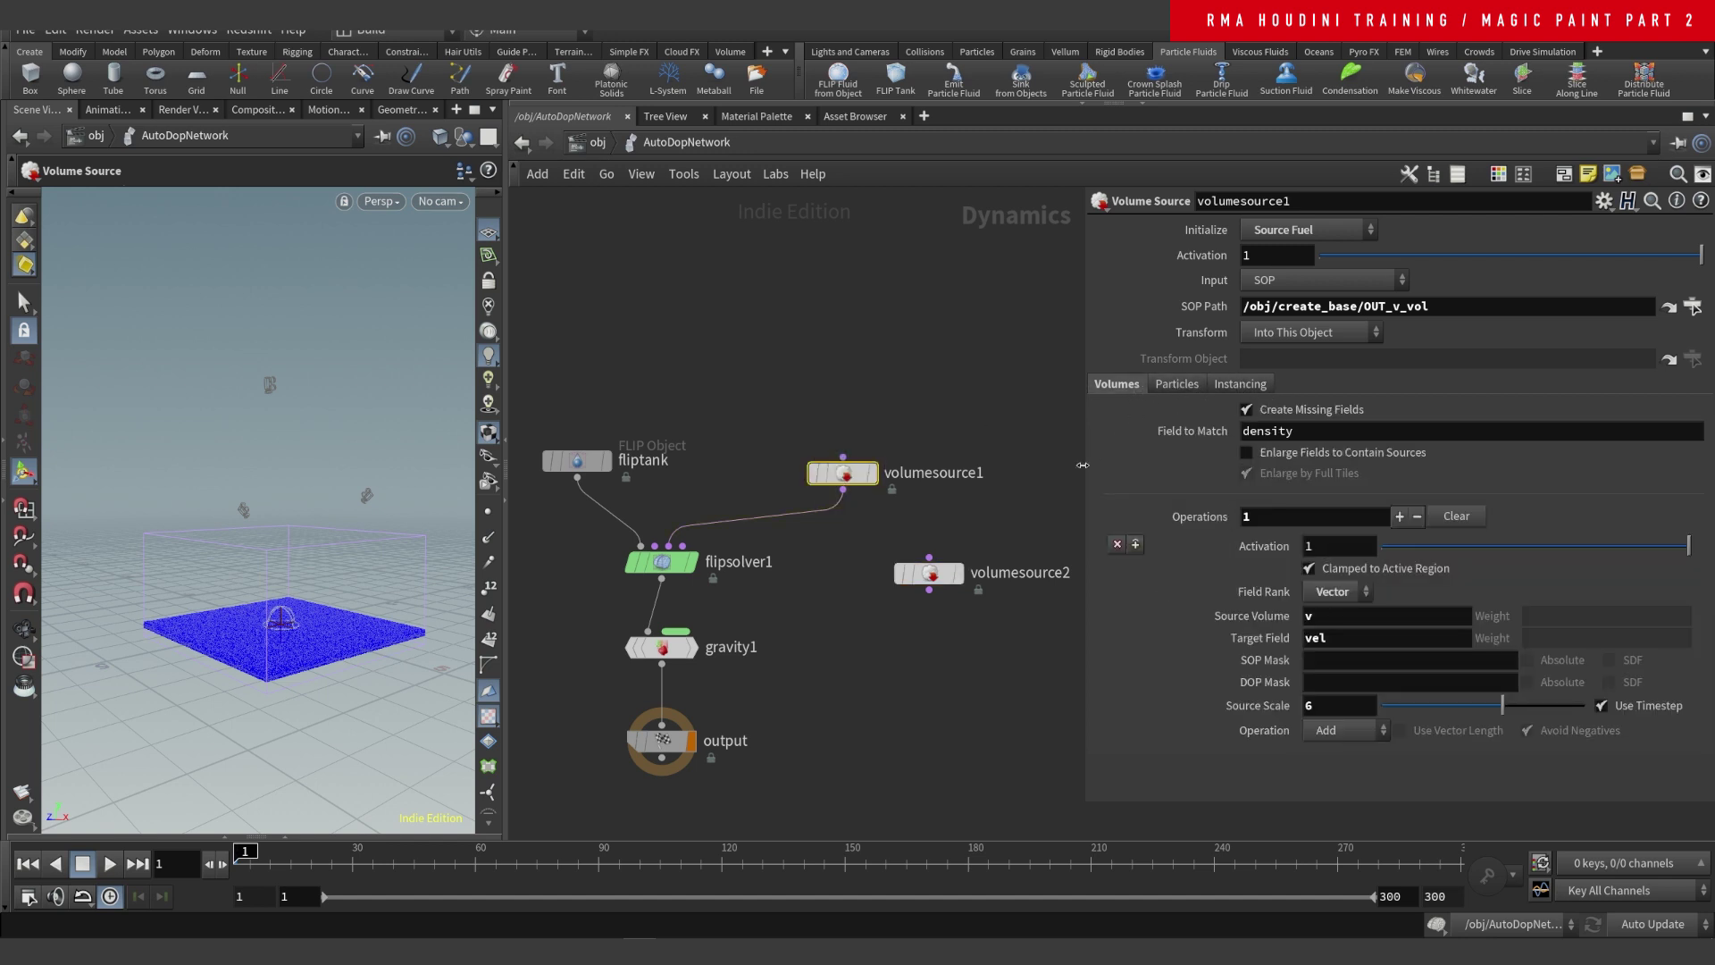
left_click(929, 572)
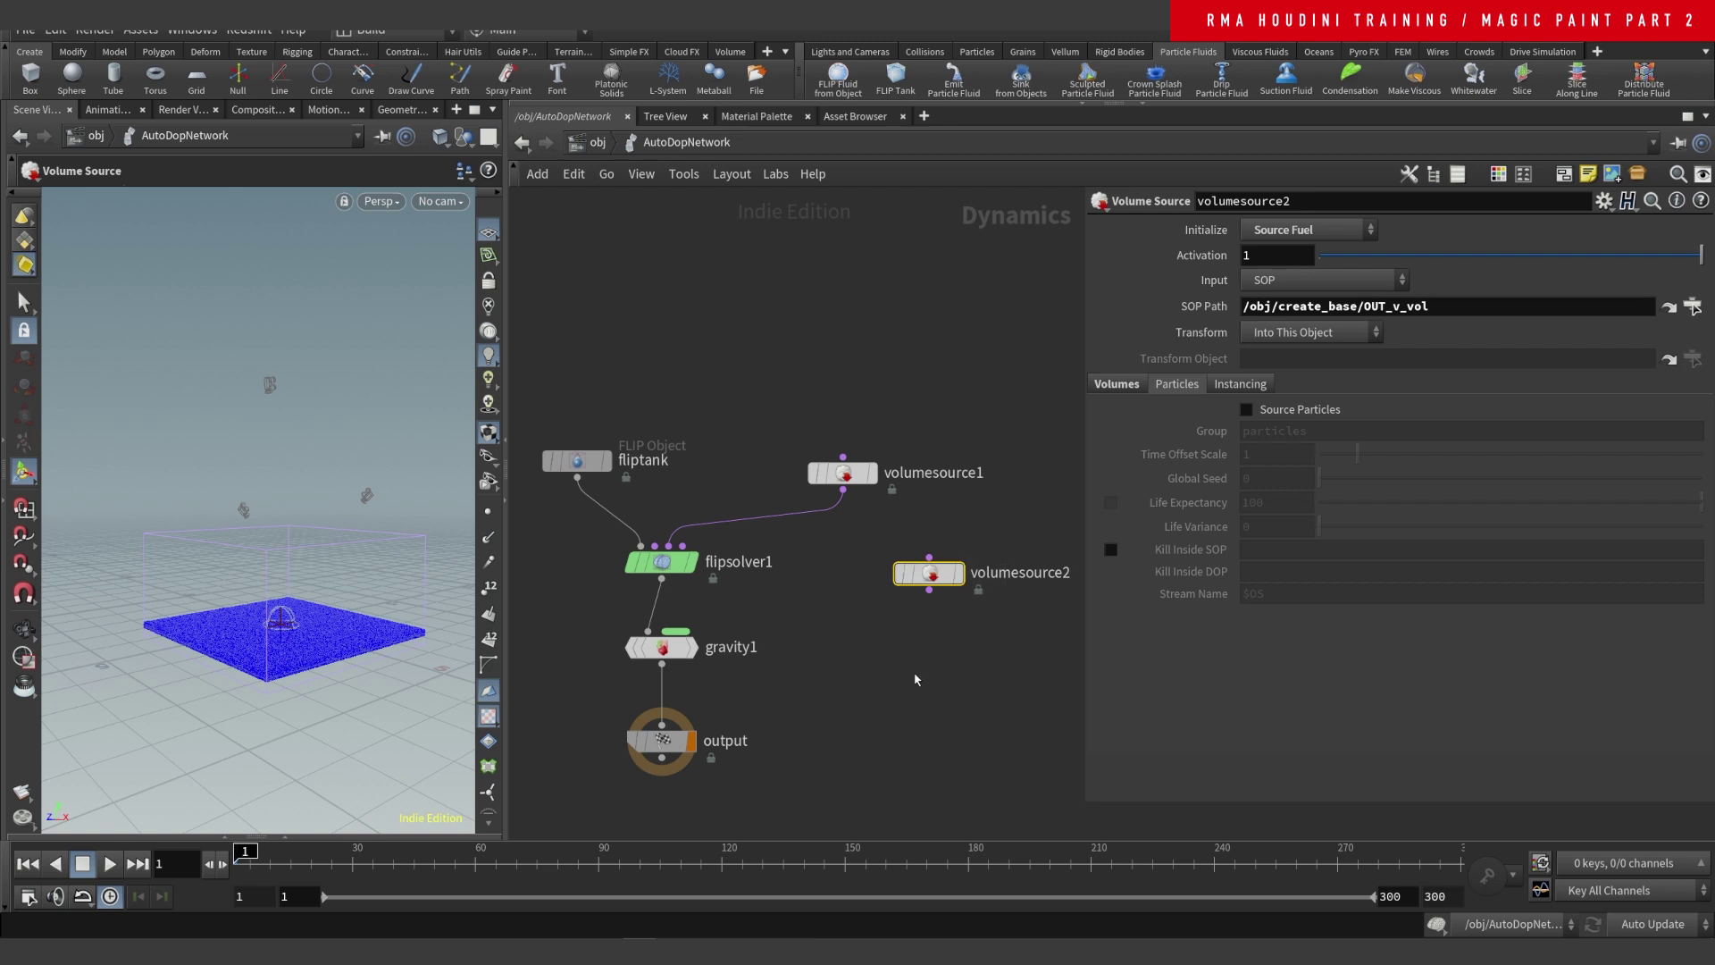
key("Delete")
- Review volumesource1's SOP path and its volume operation settings
left_click(843, 472)
middle_click_drag(902, 559, 900, 551)
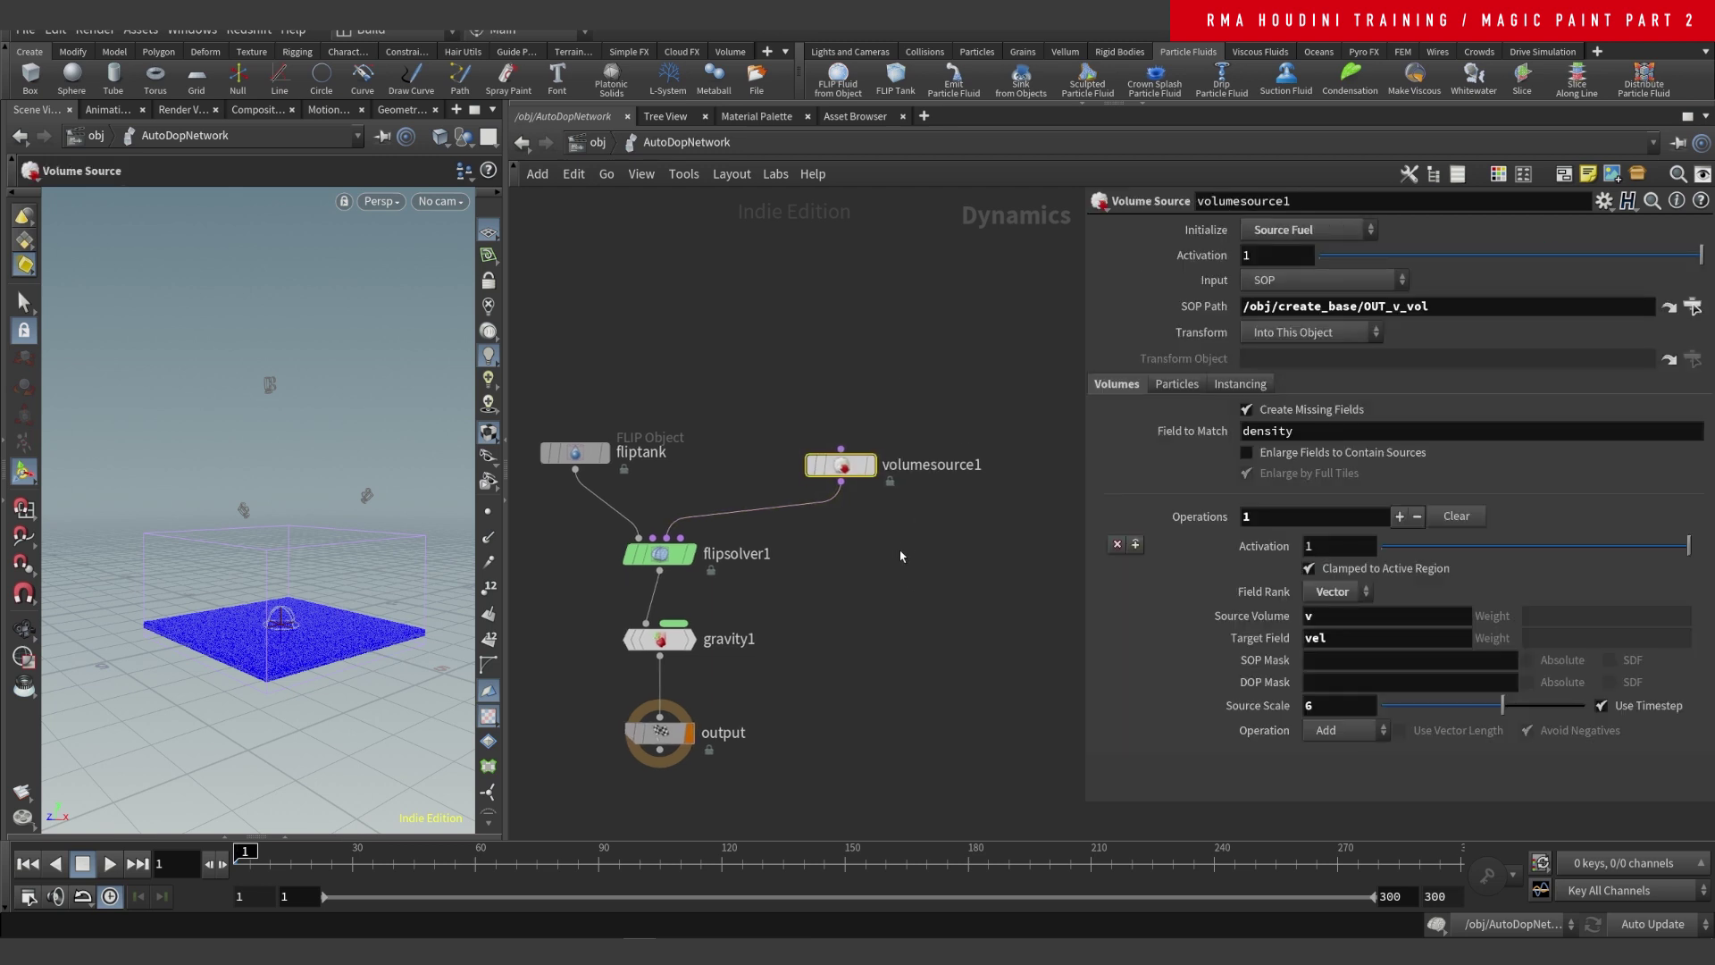
left_click(906, 595)
left_click_drag(1426, 306, 1147, 292)
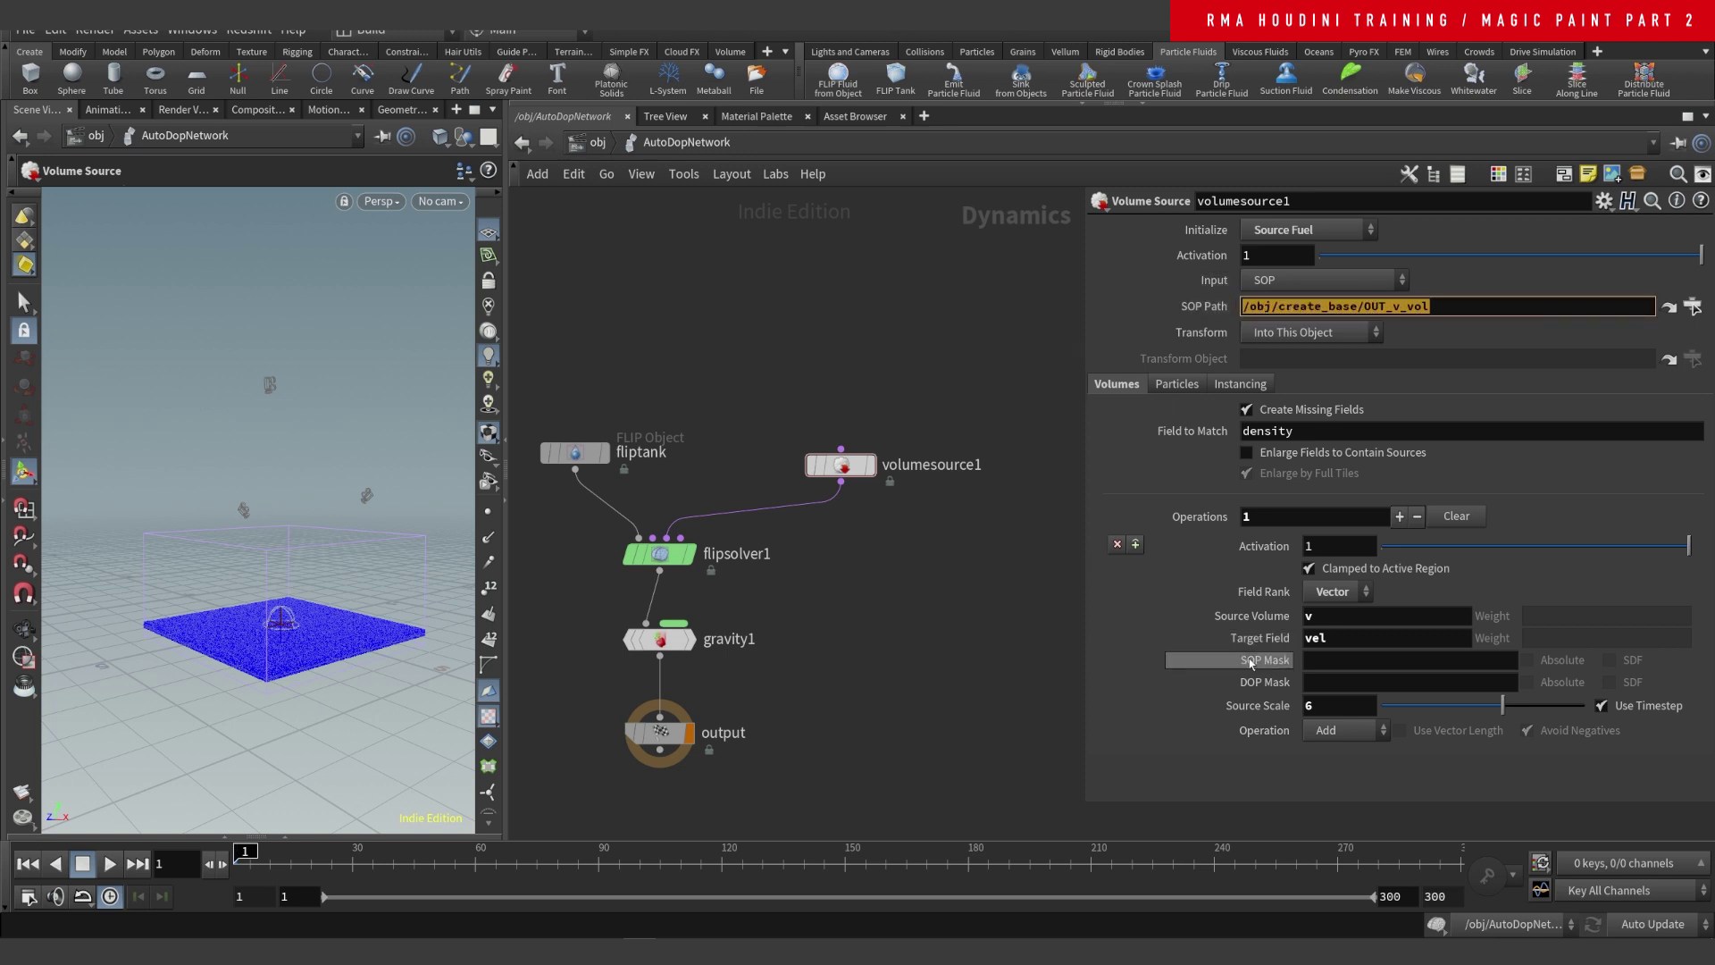
- Inspect the vertical force value of gravity1
middle_click_drag(800, 458, 869, 413)
left_click(730, 594)
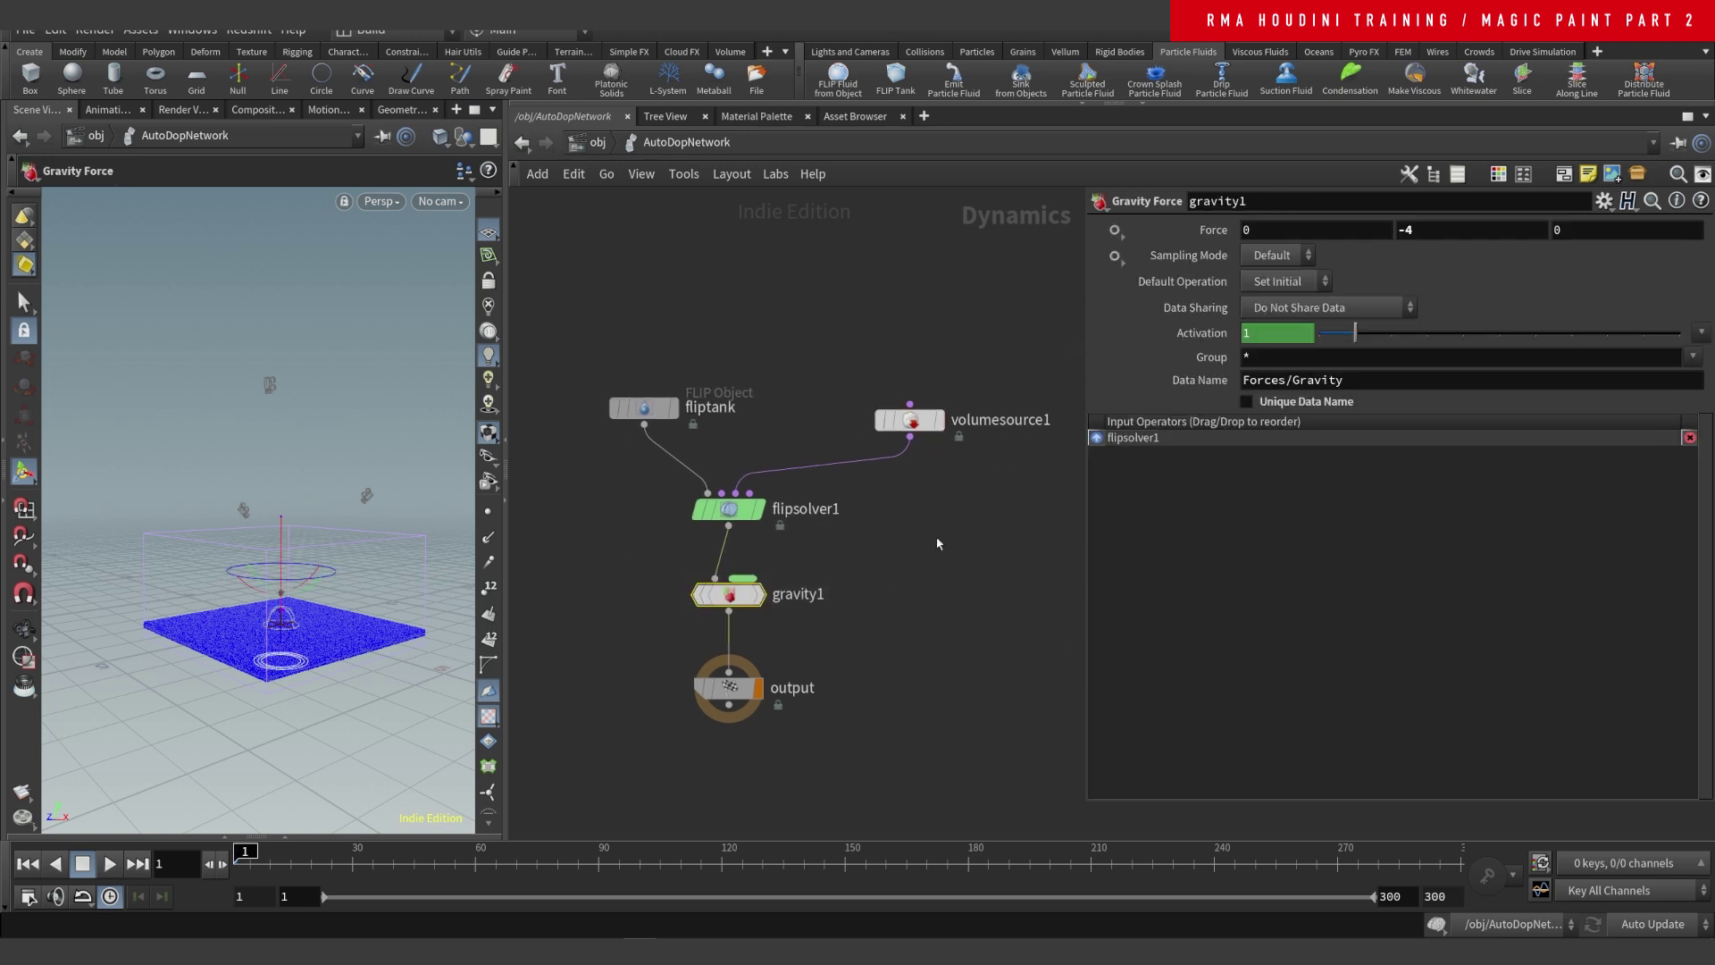
double_click(1406, 230)
- Add a second Gravity Force node beside gravity1 and check its default vertical force
left_click(927, 620)
key("Tab")
type("grav")
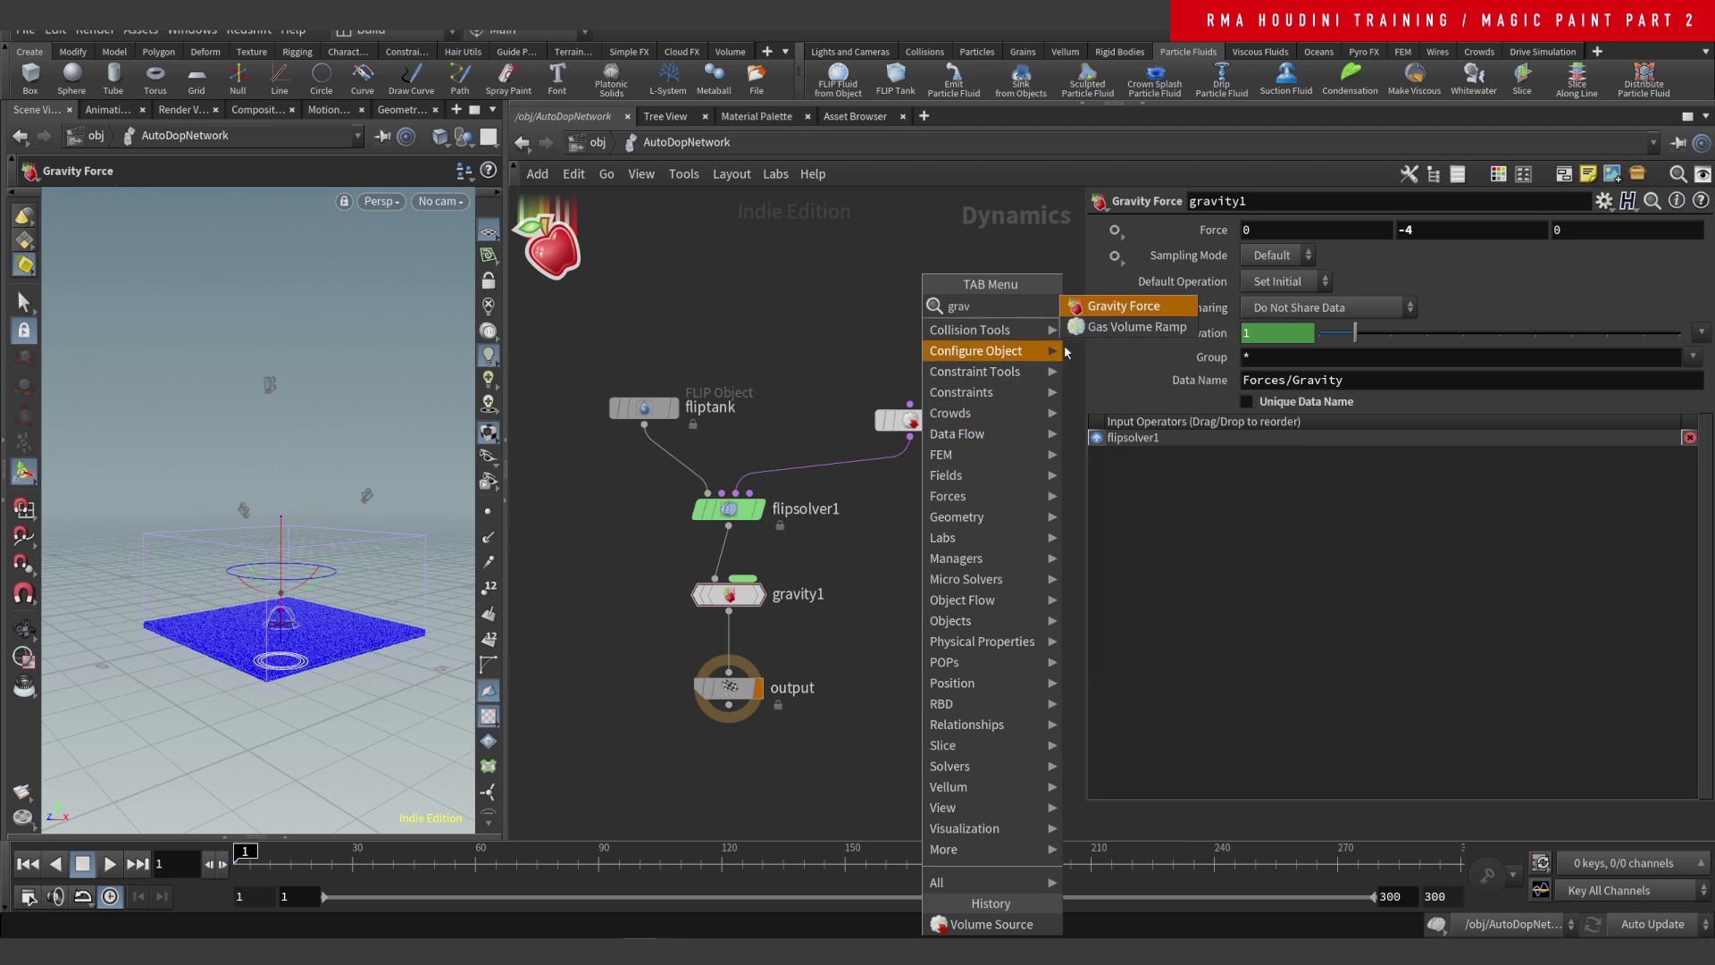
left_click(1124, 305)
left_click(935, 572)
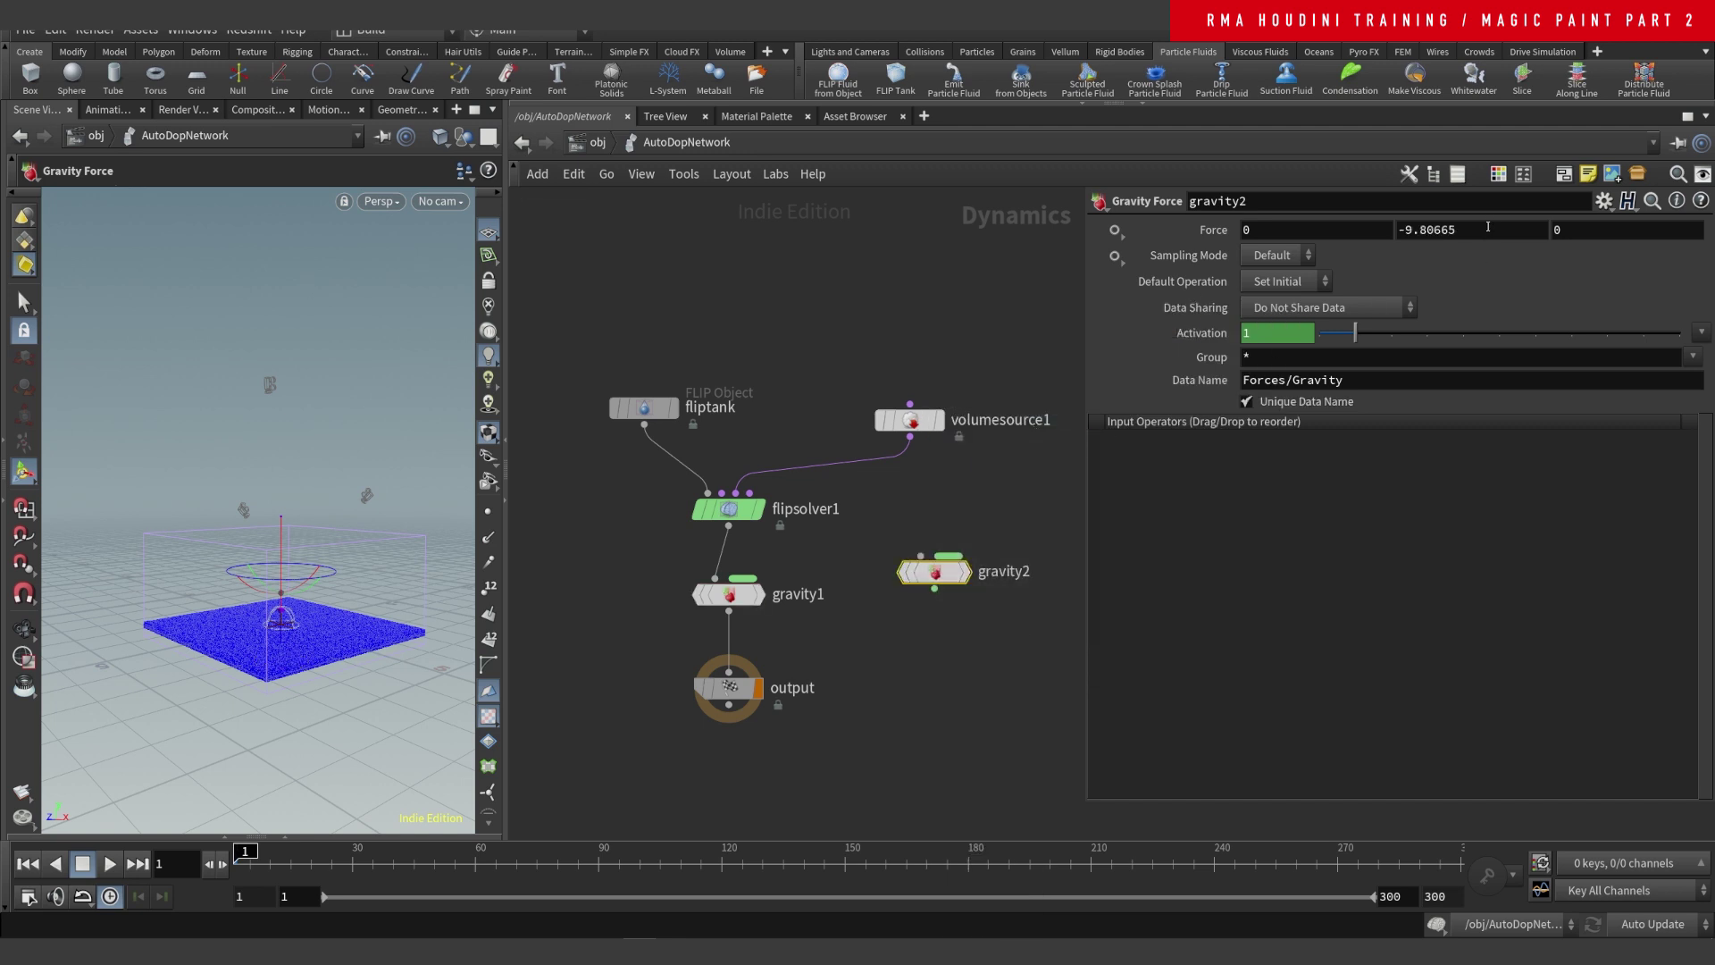
left_click_drag(1465, 233, 1307, 248)
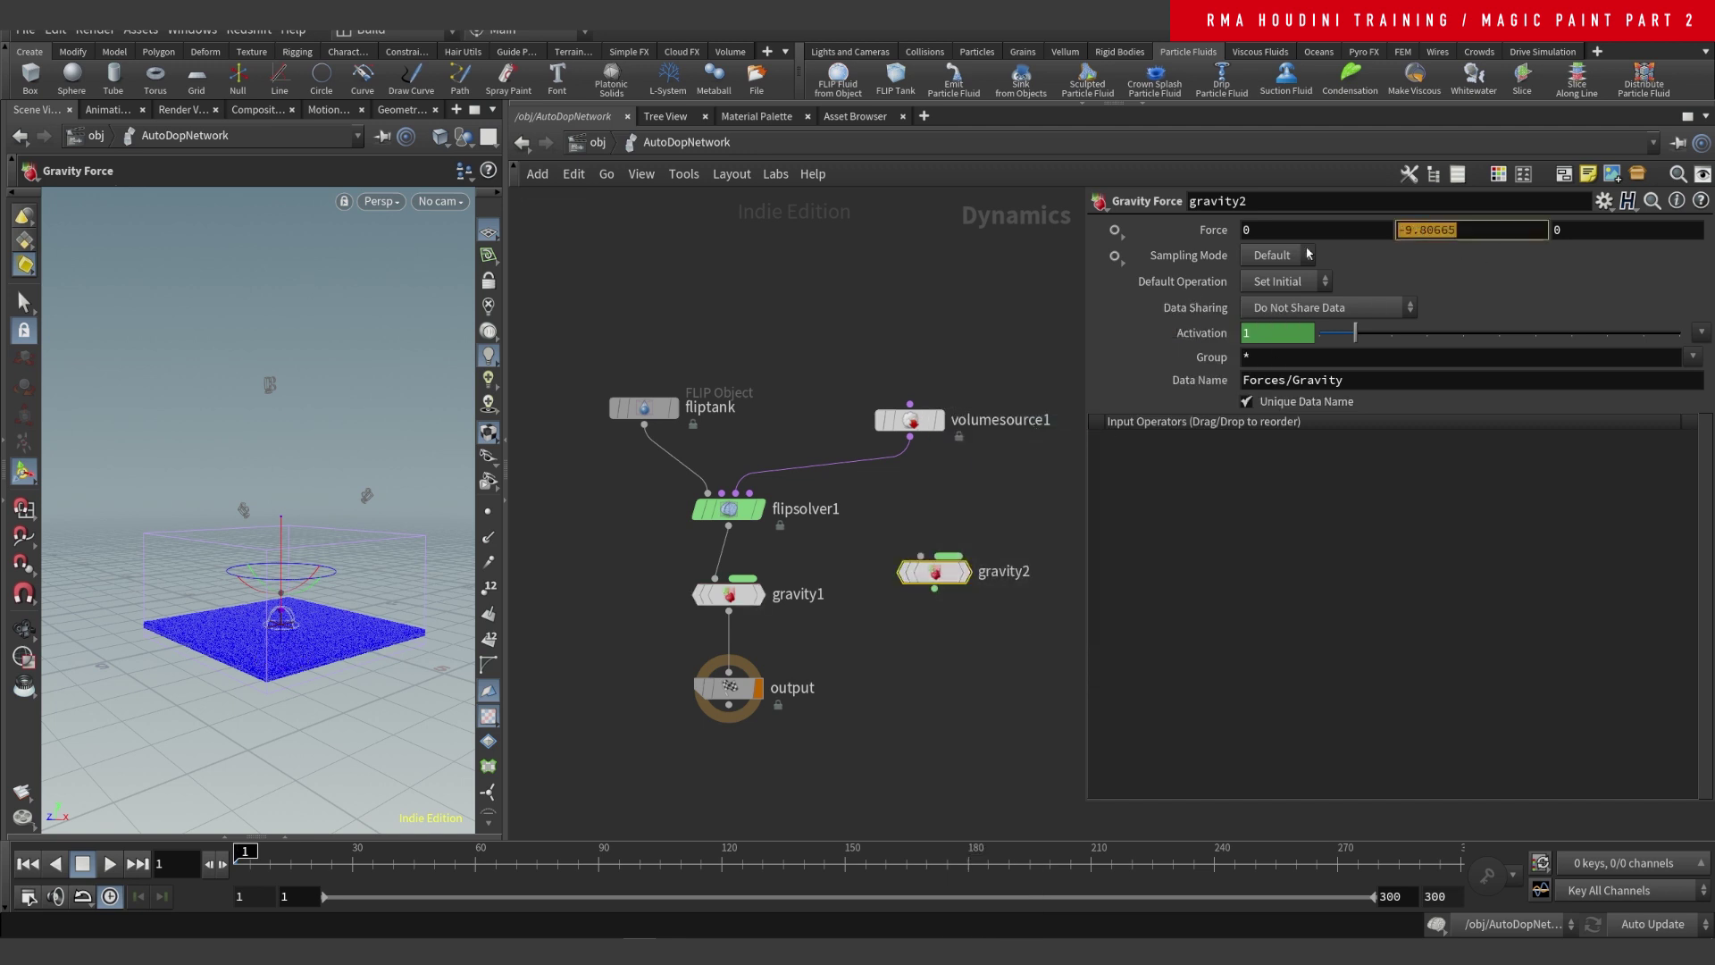
- Delete the second Gravity Force node and return to gravity1's settings
key("Delete")
left_click_drag(863, 640, 686, 547)
left_click(945, 606)
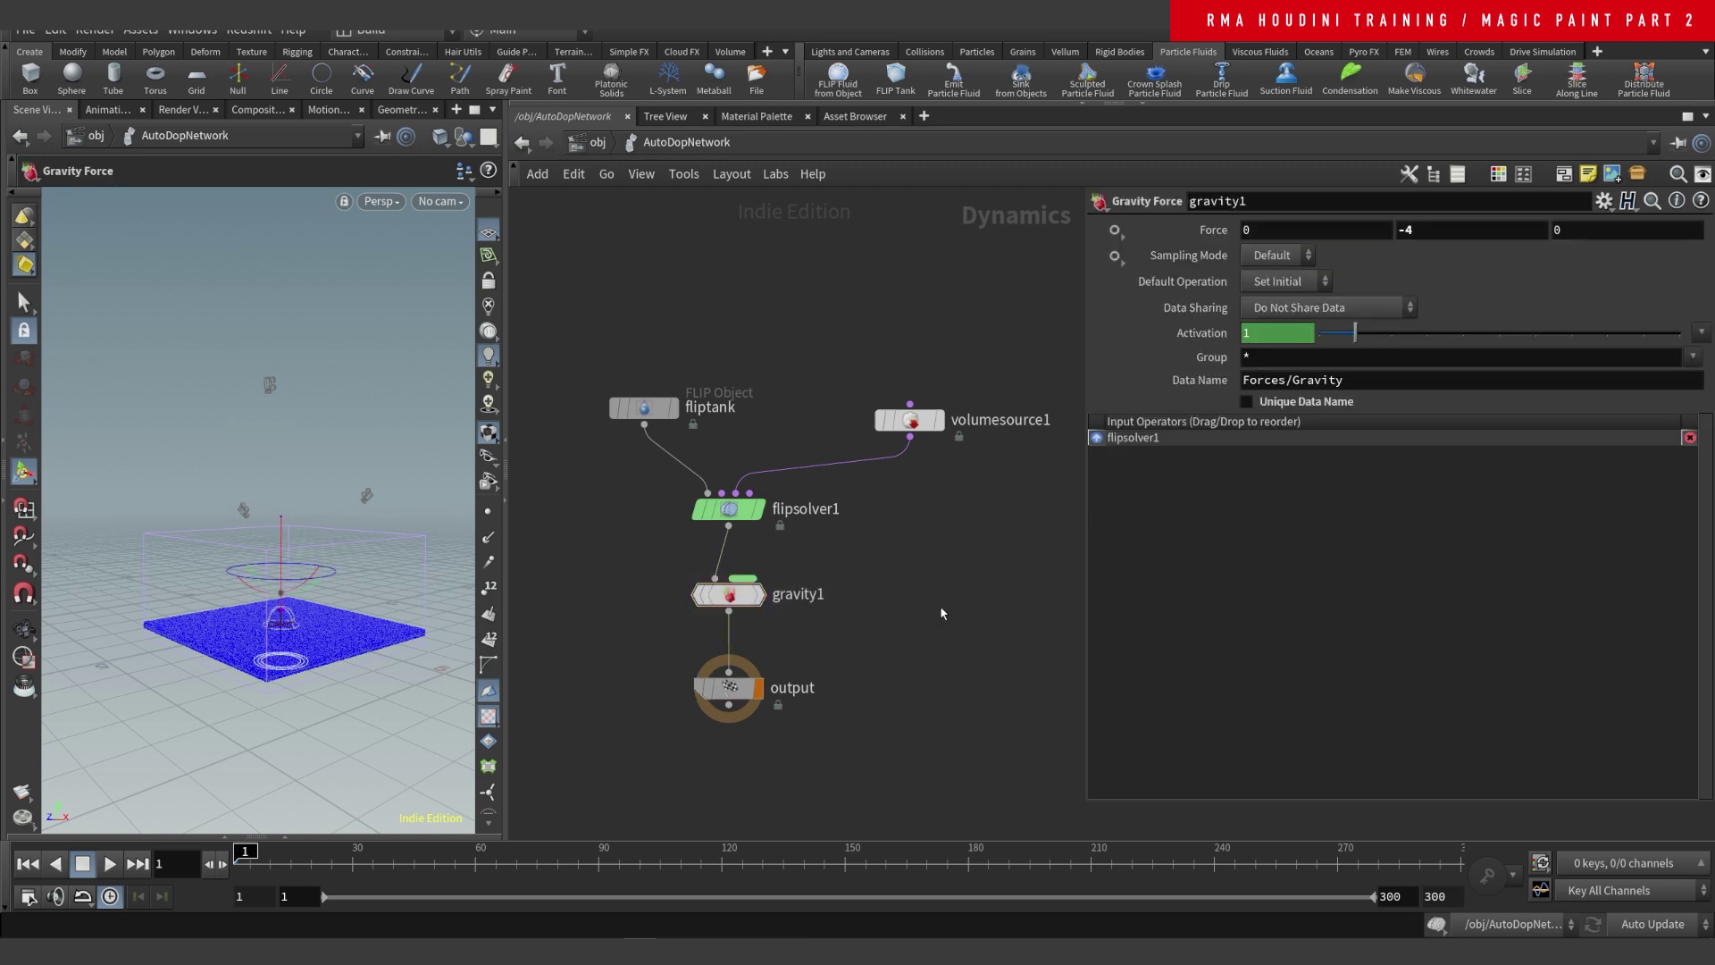
- View the FLIP tank up close and play the simulation from frame 1 to frame 11
scroll(836, 653, "up", 1)
right_click_drag(310, 528, 313, 601, "alt")
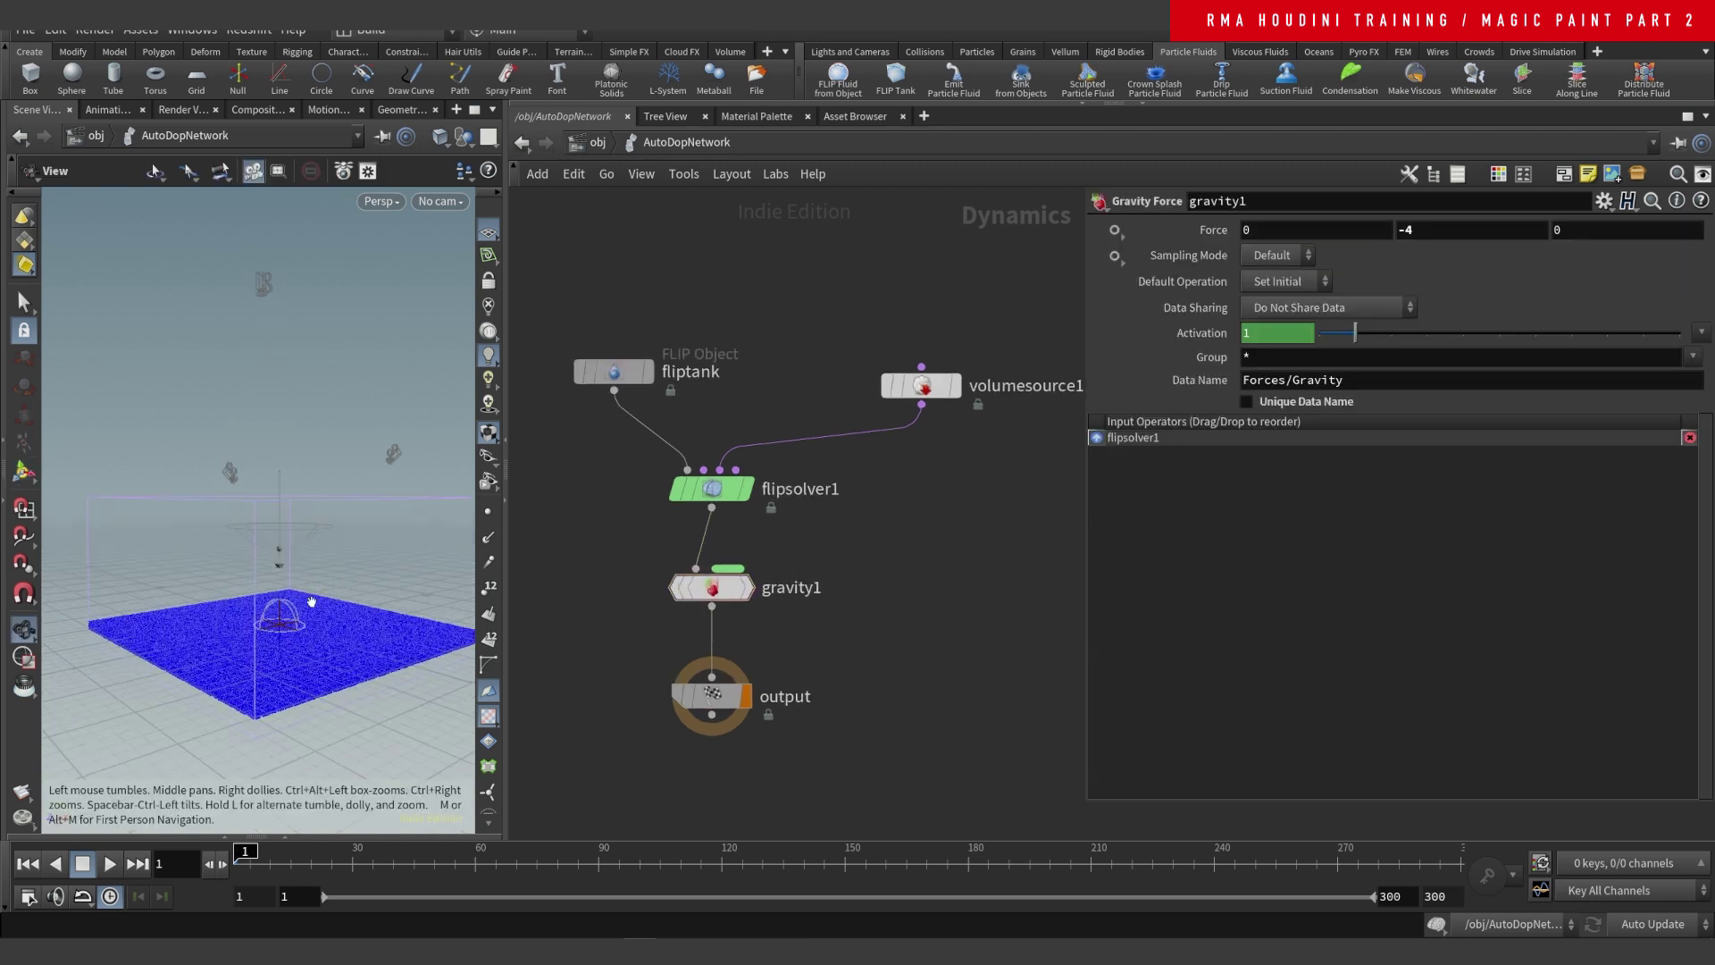
left_click_drag(313, 602, 338, 633, "alt")
middle_click_drag(249, 612, 390, 555, "alt")
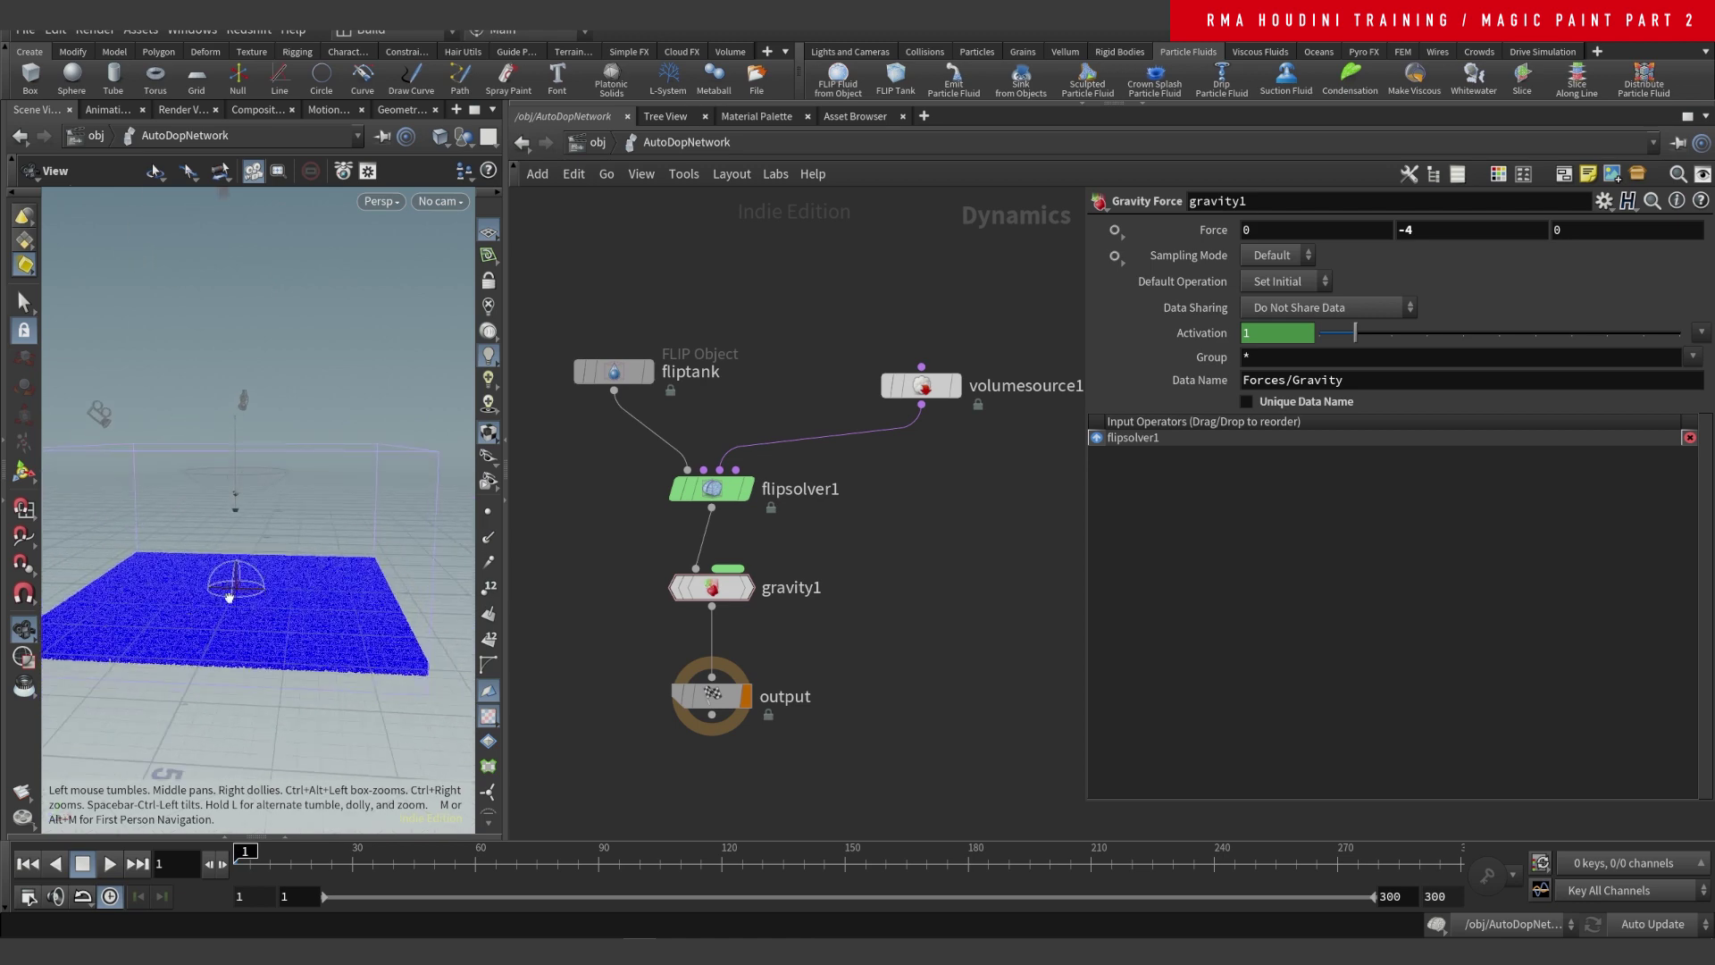
right_click_drag(231, 598, 306, 513, "alt")
left_click(110, 863)
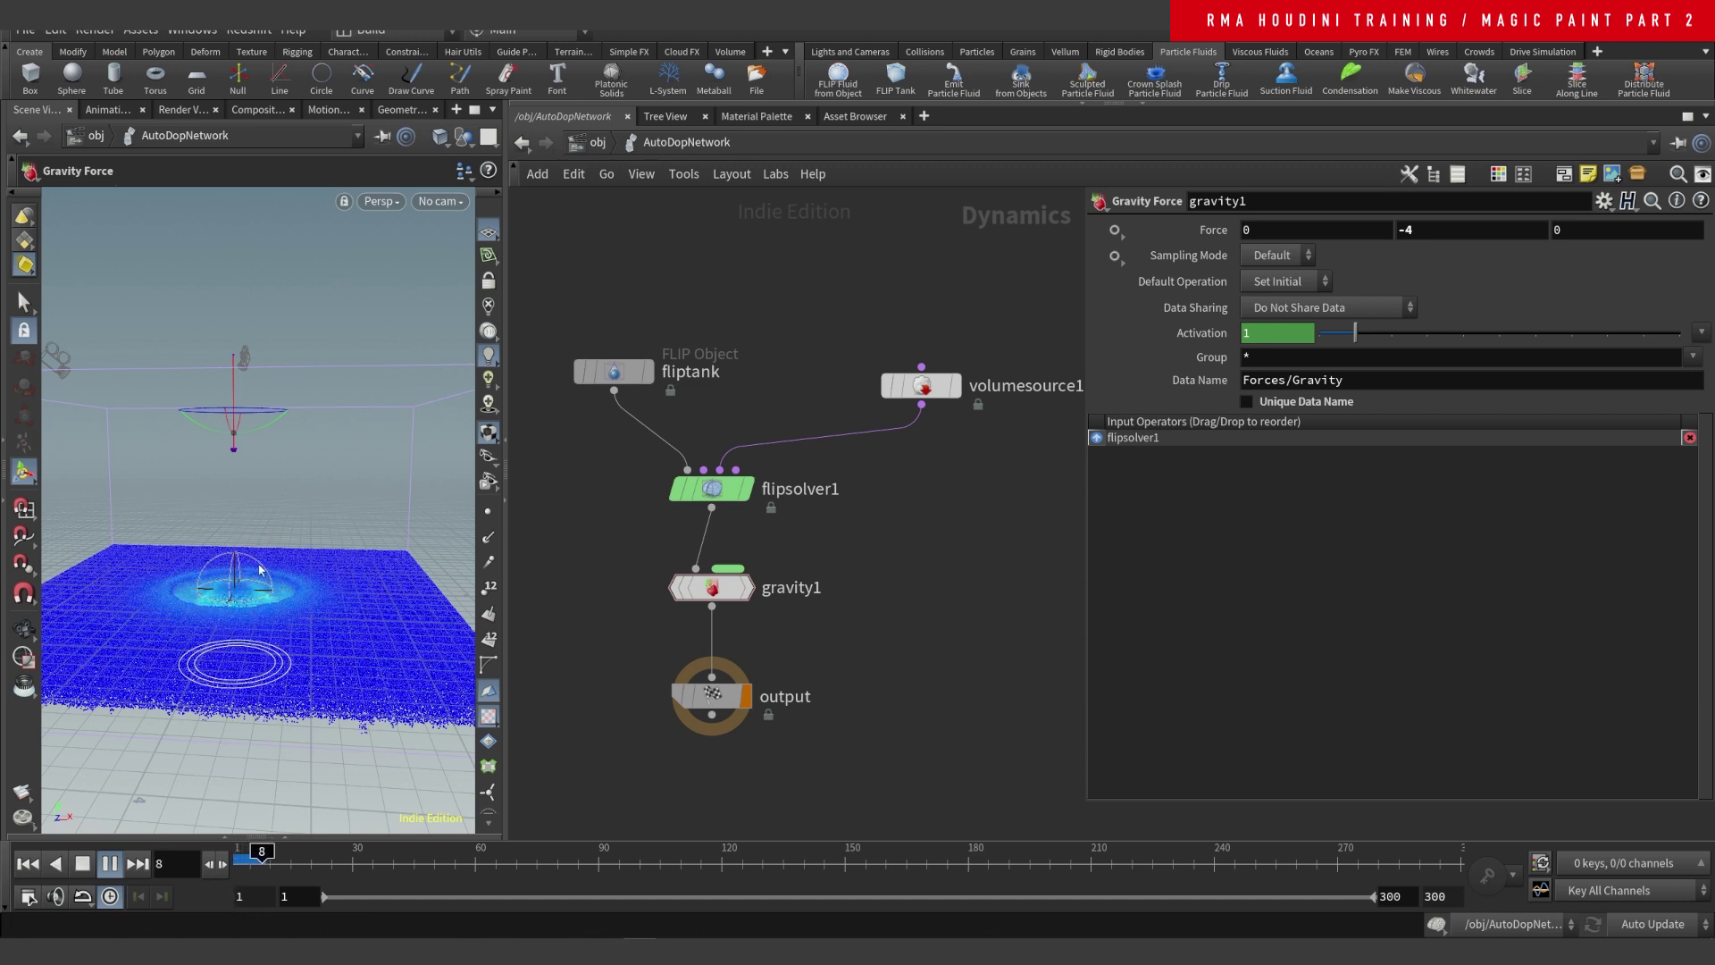
left_click(83, 864)
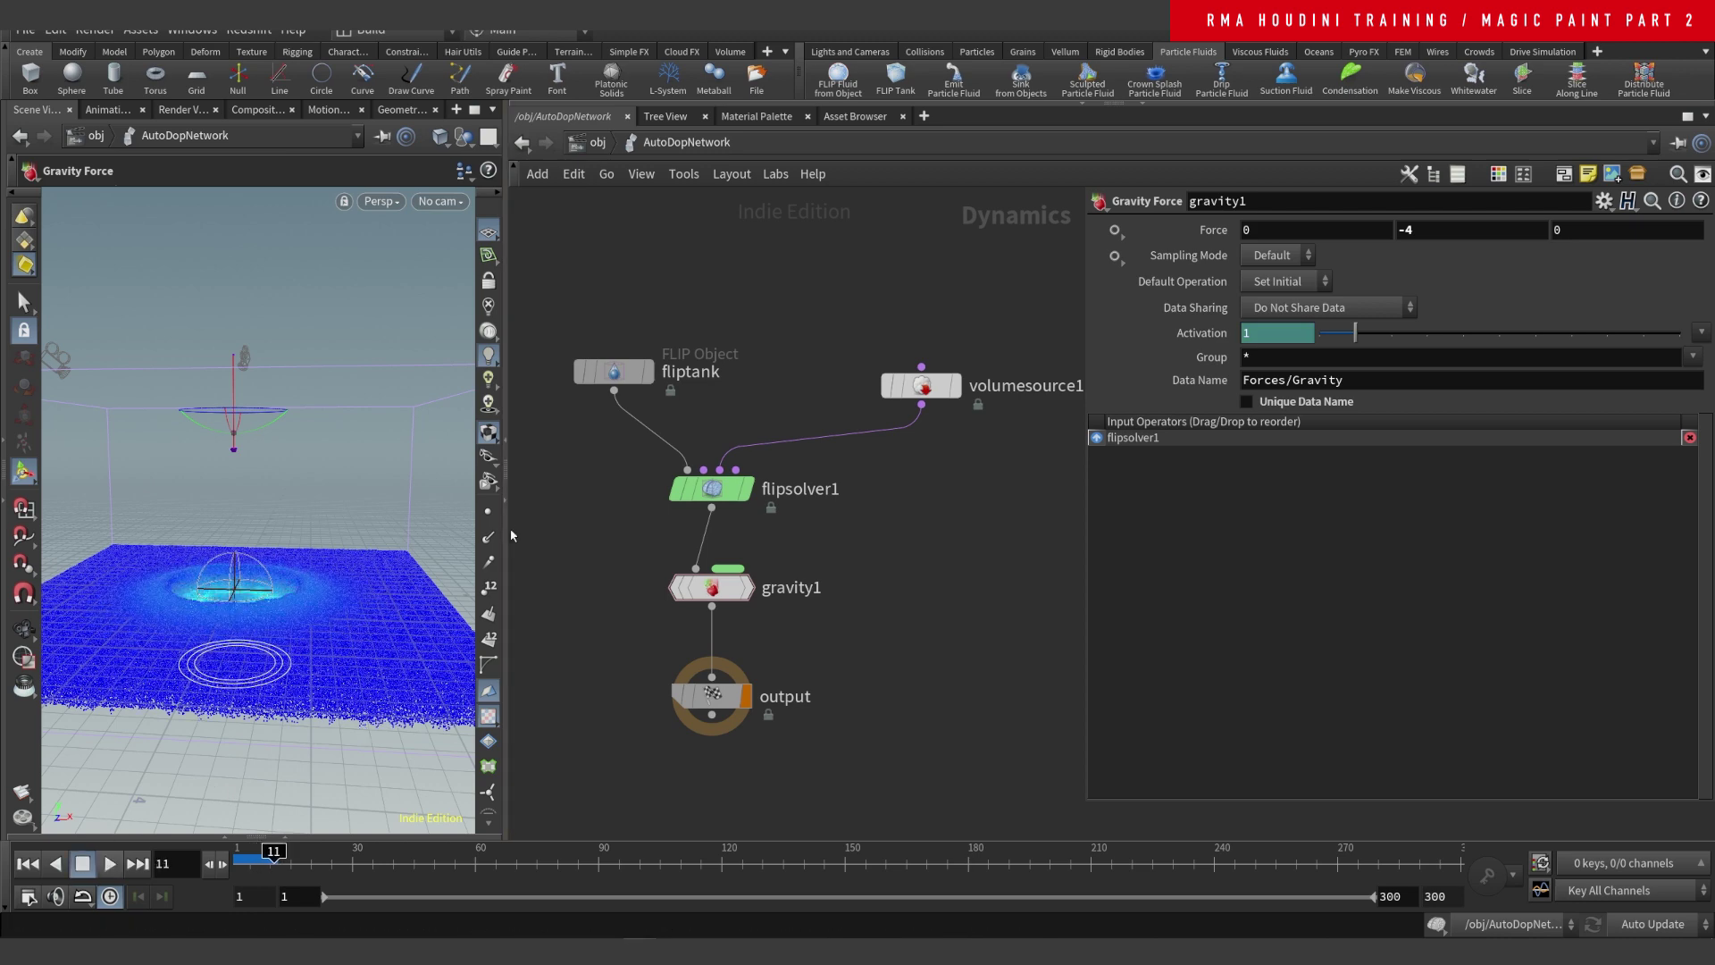
- Widen the viewport, examine the depression in the fluid up close and resume playing the simulation
left_click_drag(506, 536, 722, 536)
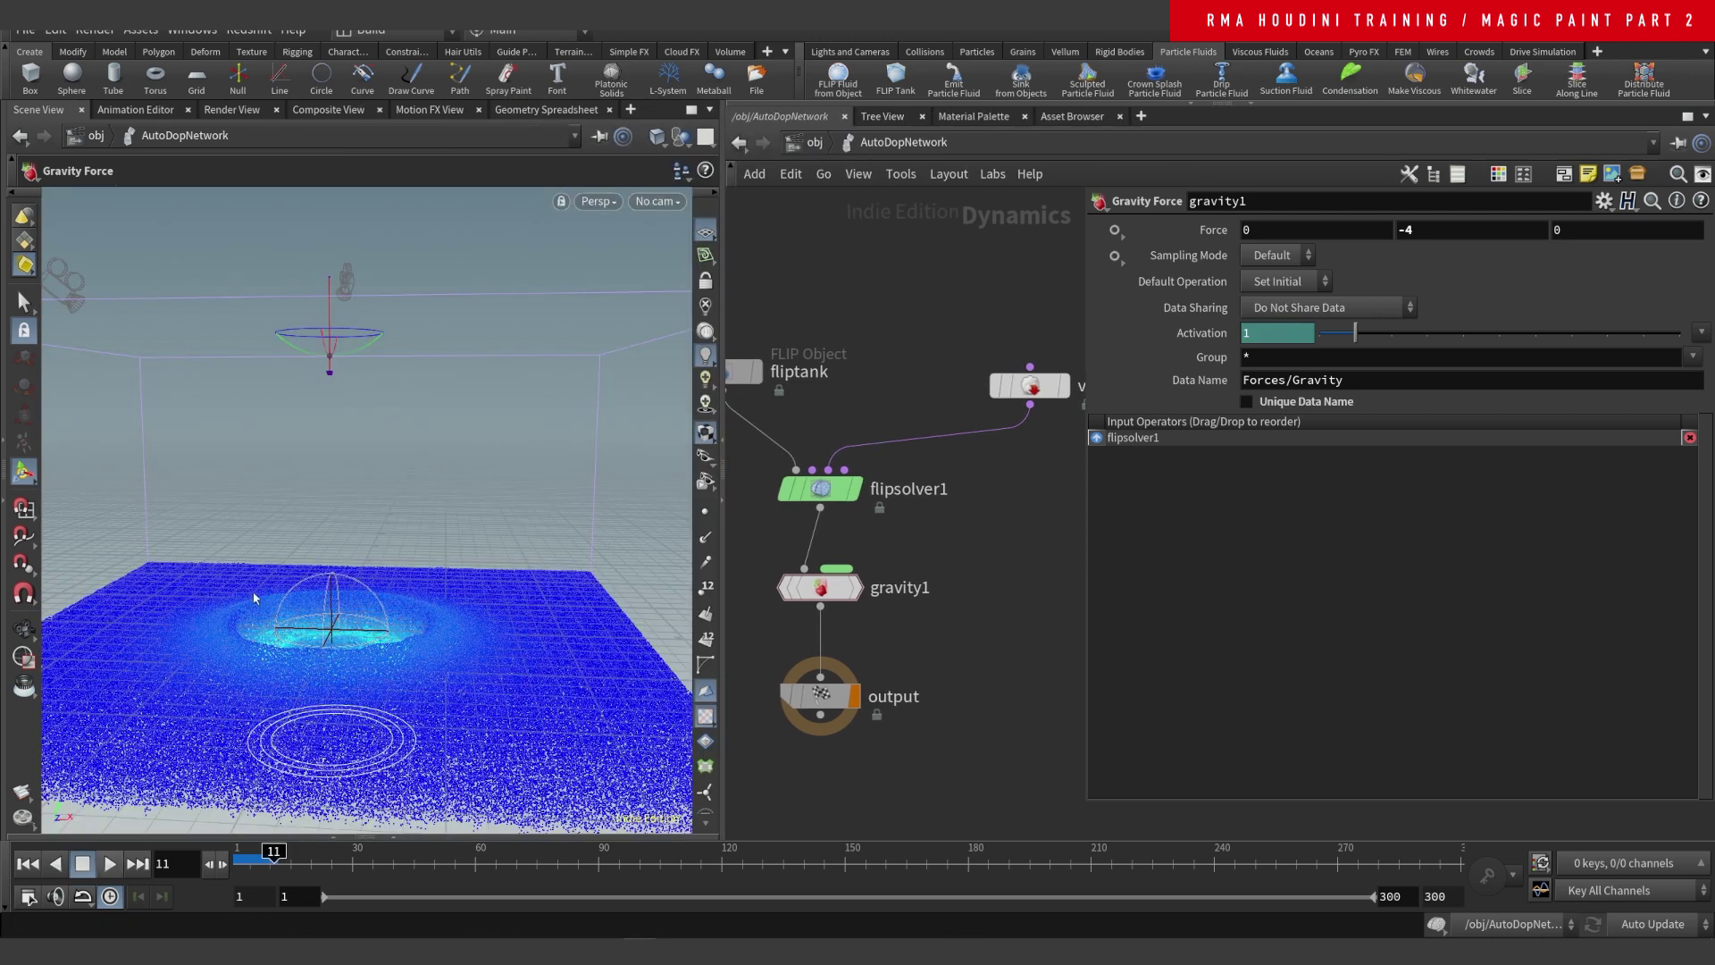
right_click_drag(260, 586, 361, 629, "alt")
left_click_drag(382, 645, 395, 583)
key("Return")
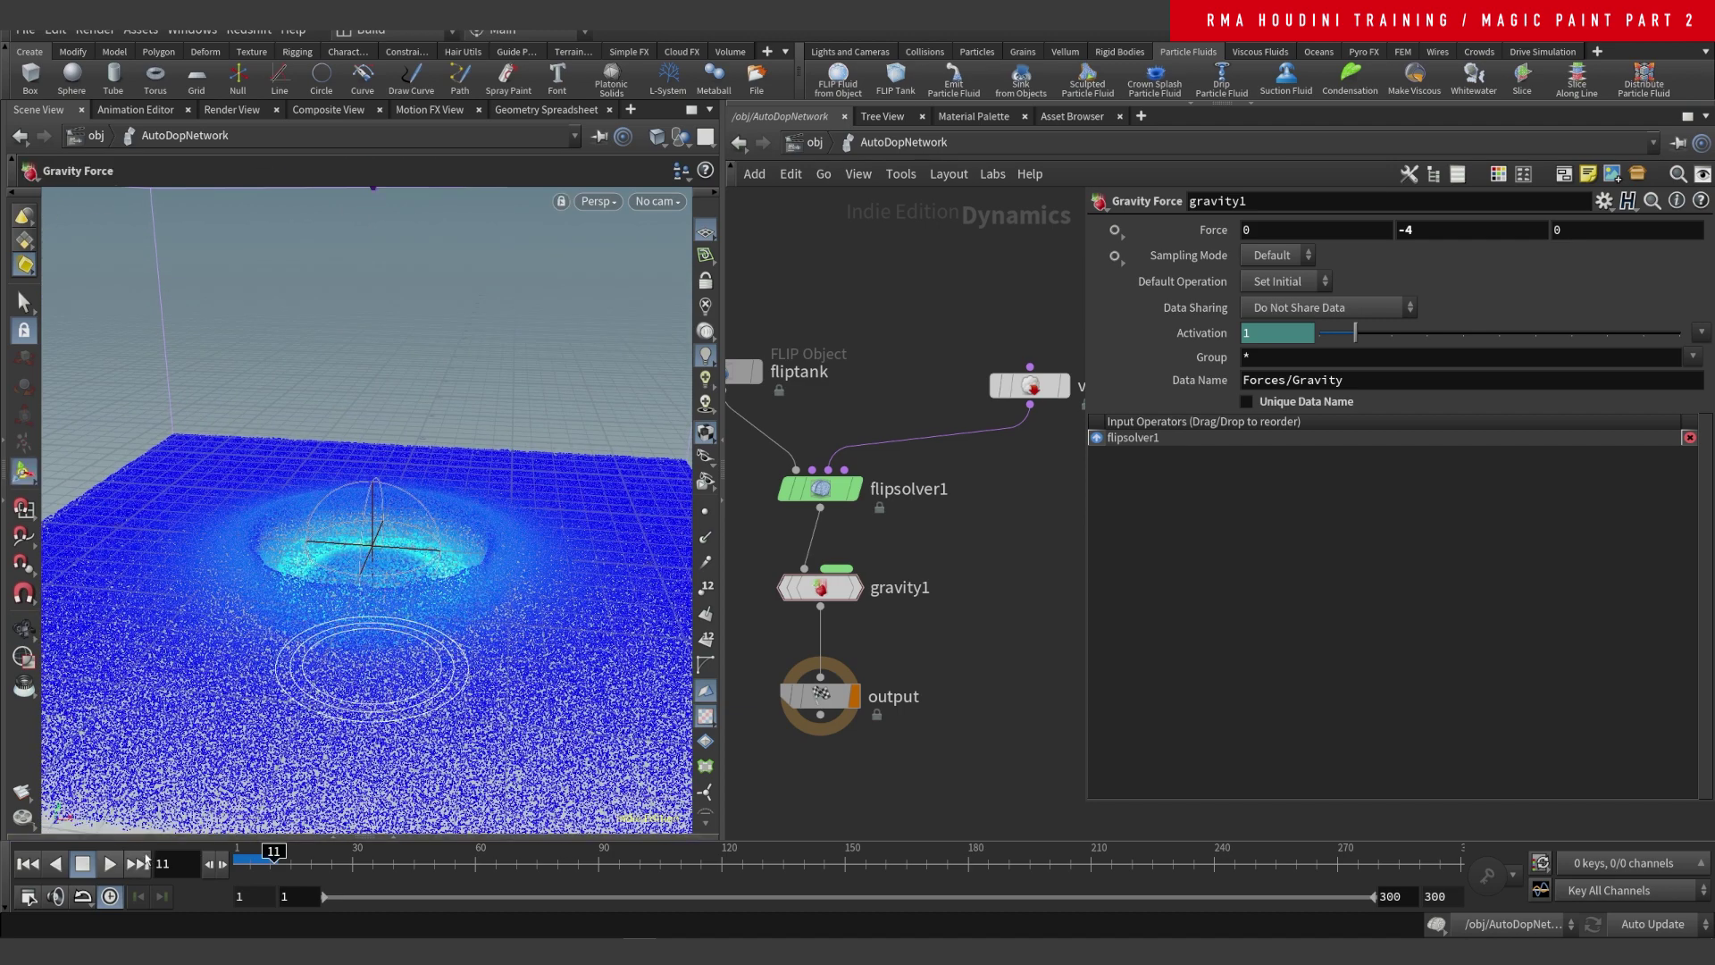
left_click(110, 863)
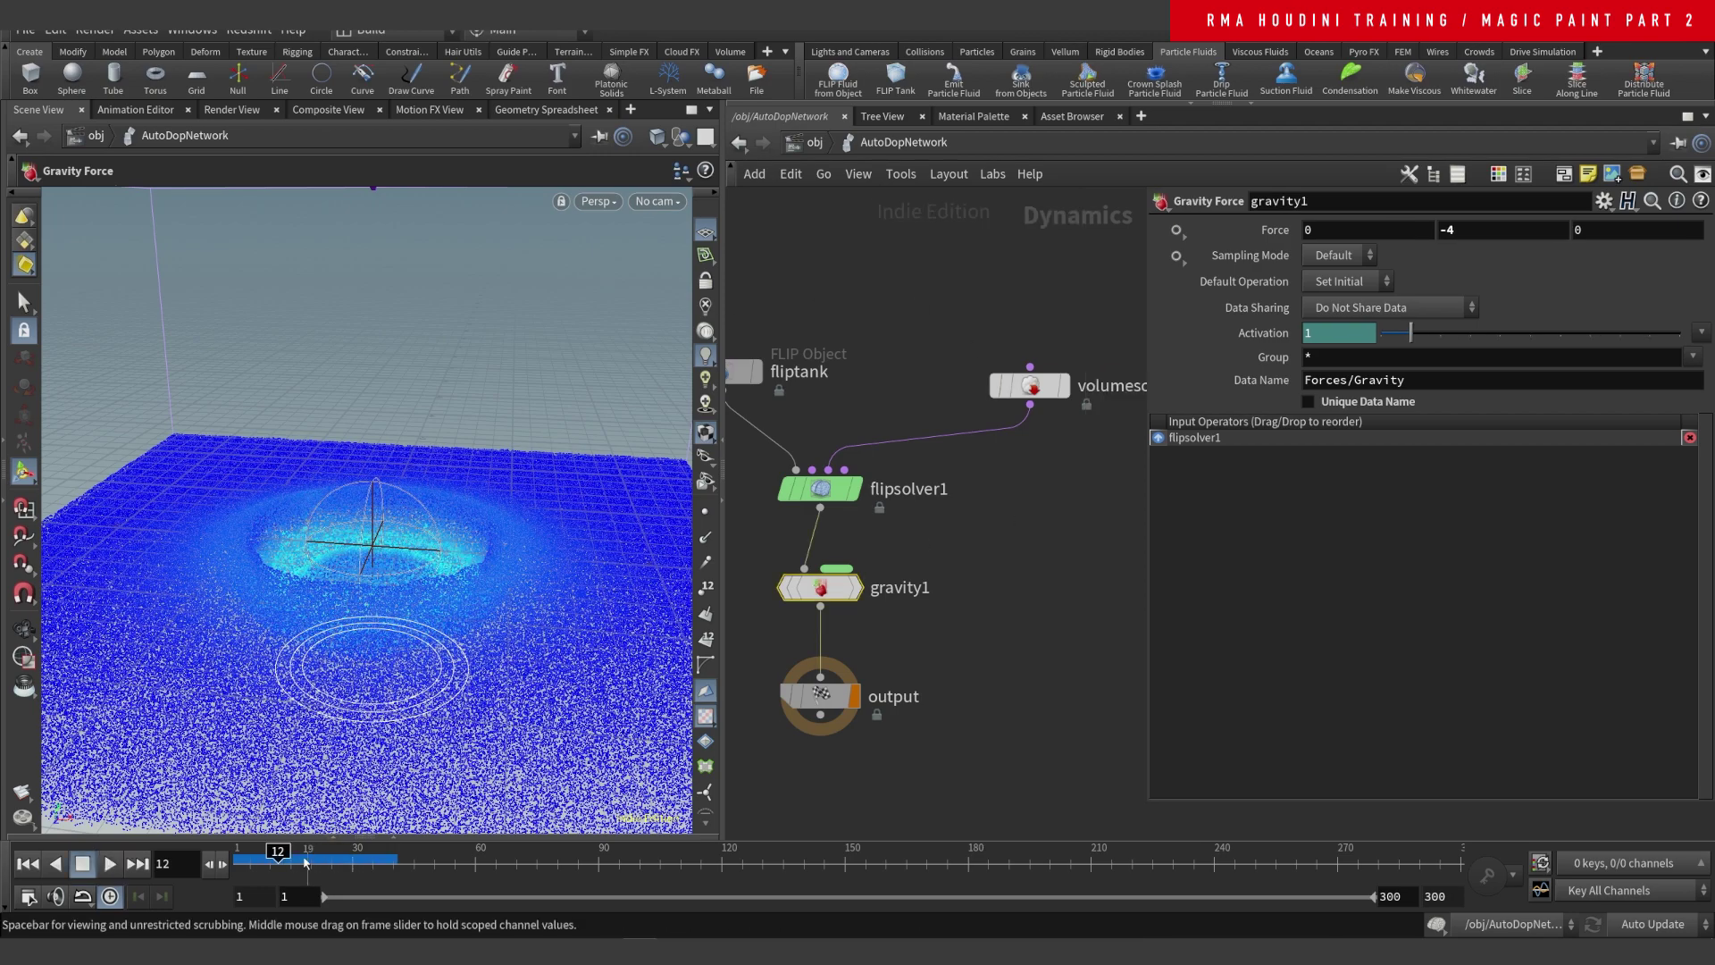
- Scrub the cached simulation to frame 26 and examine the whole tank
mouse_move(278, 856)
left_mouse_down()
mouse_move(351, 854)
mouse_move(260, 853)
mouse_move(373, 851)
mouse_move(259, 846)
mouse_move(339, 839)
left_mouse_up()
right_click_drag(432, 547, 280, 693, "alt")
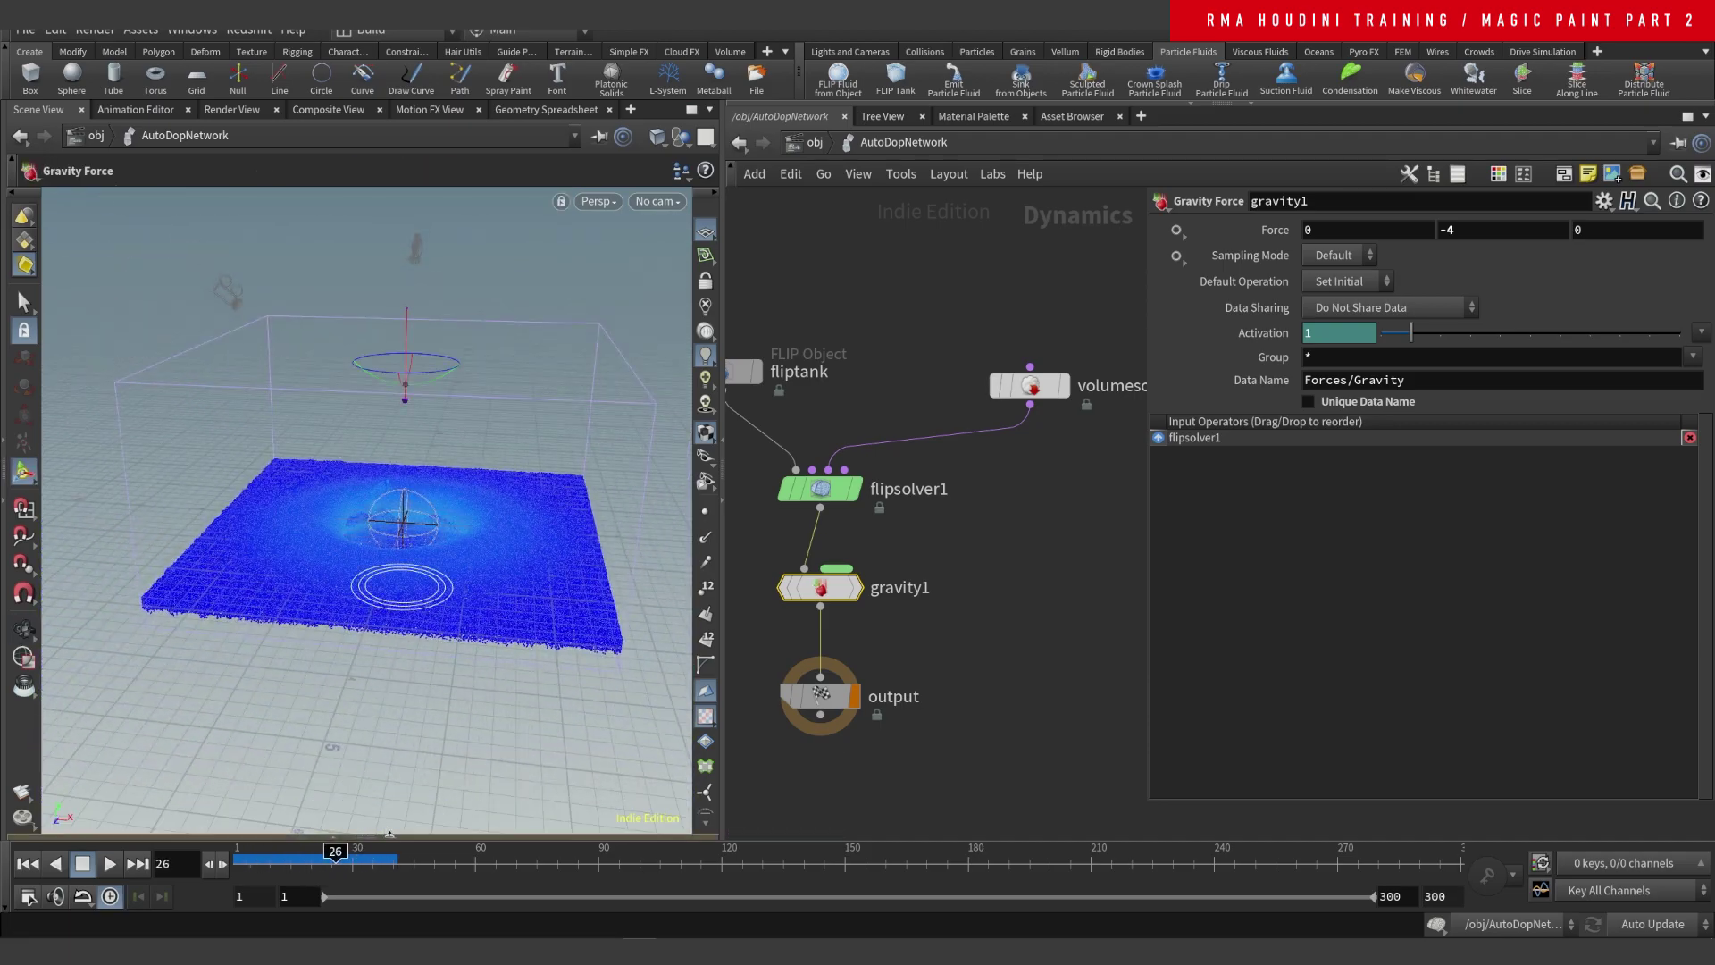
left_click_drag(386, 558, 422, 517, "alt")
right_click_drag(422, 517, 454, 508, "alt")
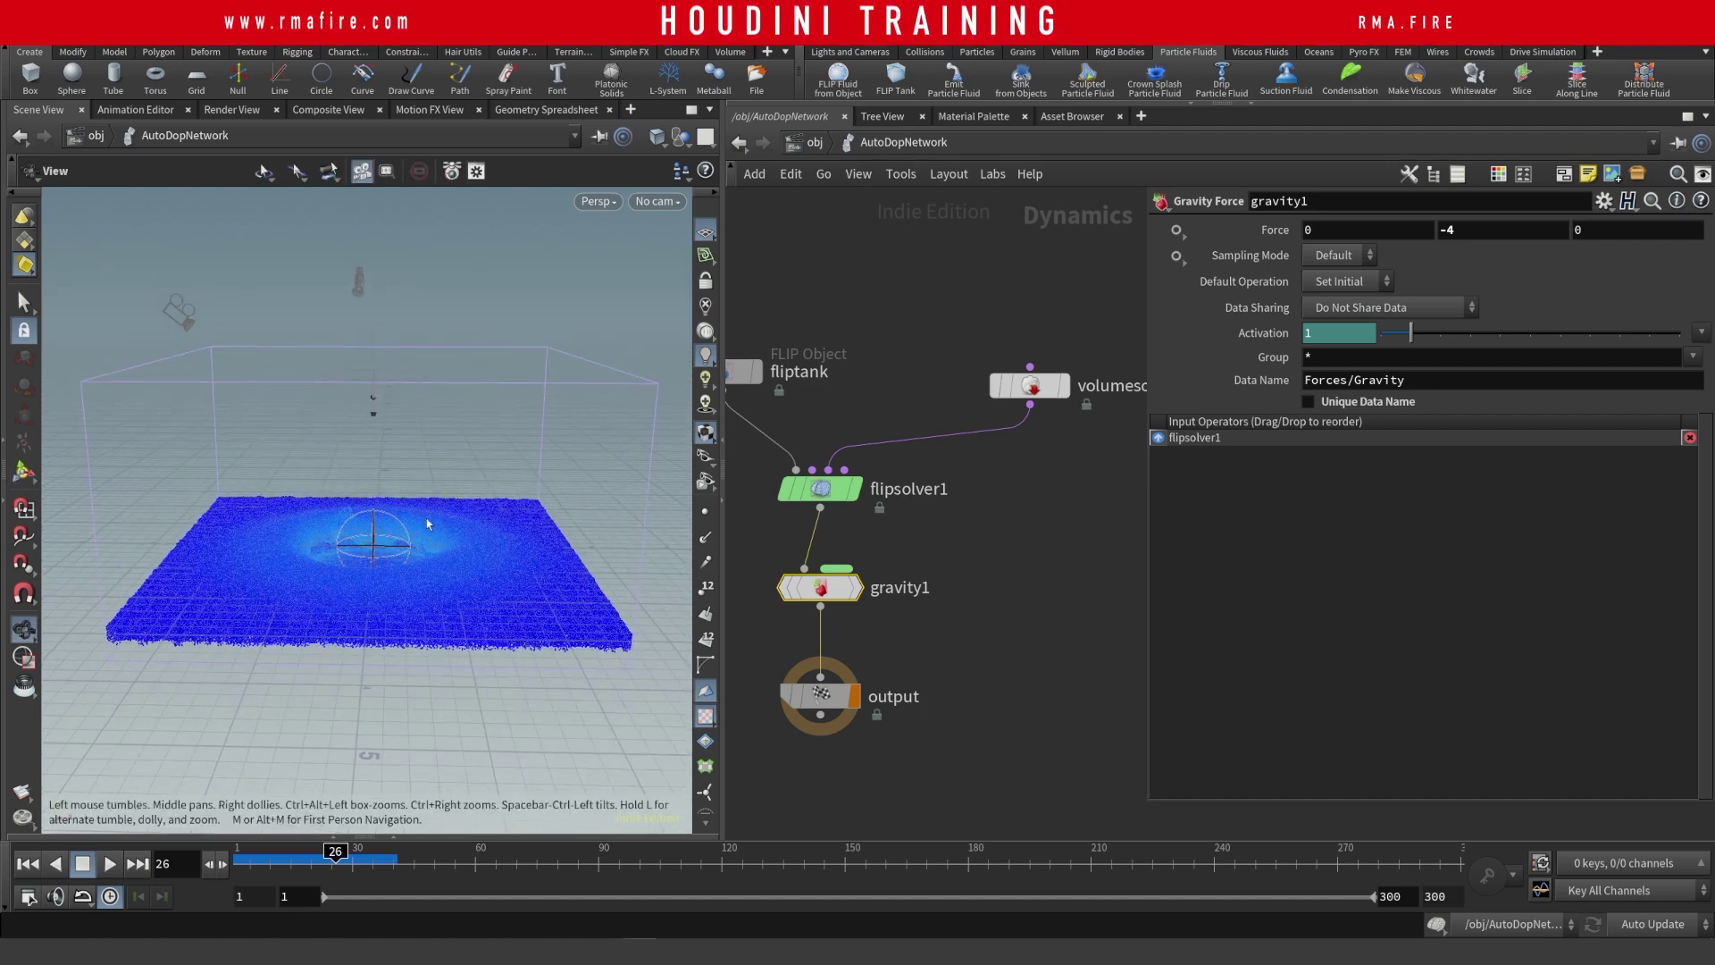
- Play the simulation on from an earlier frame to watch the splash rise, stopping back at frame 39
mouse_move(348, 859)
left_mouse_down()
mouse_move(379, 859)
mouse_move(284, 860)
left_mouse_up()
left_click(116, 864)
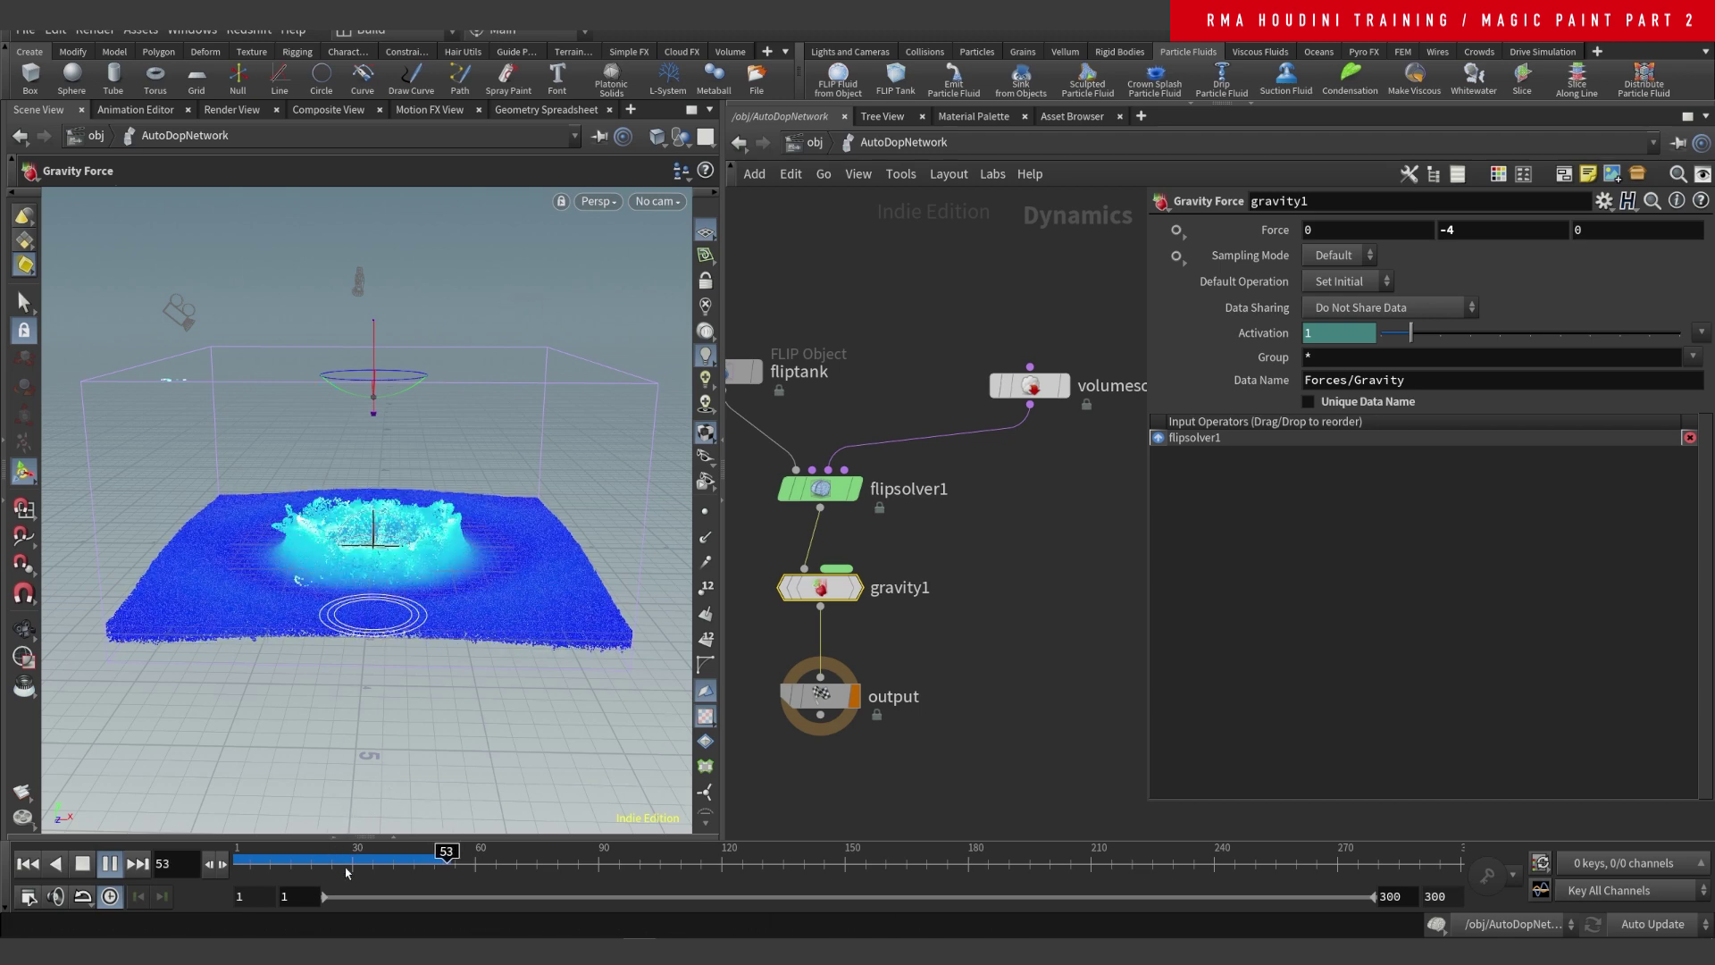
left_click_drag(391, 877, 389, 866)
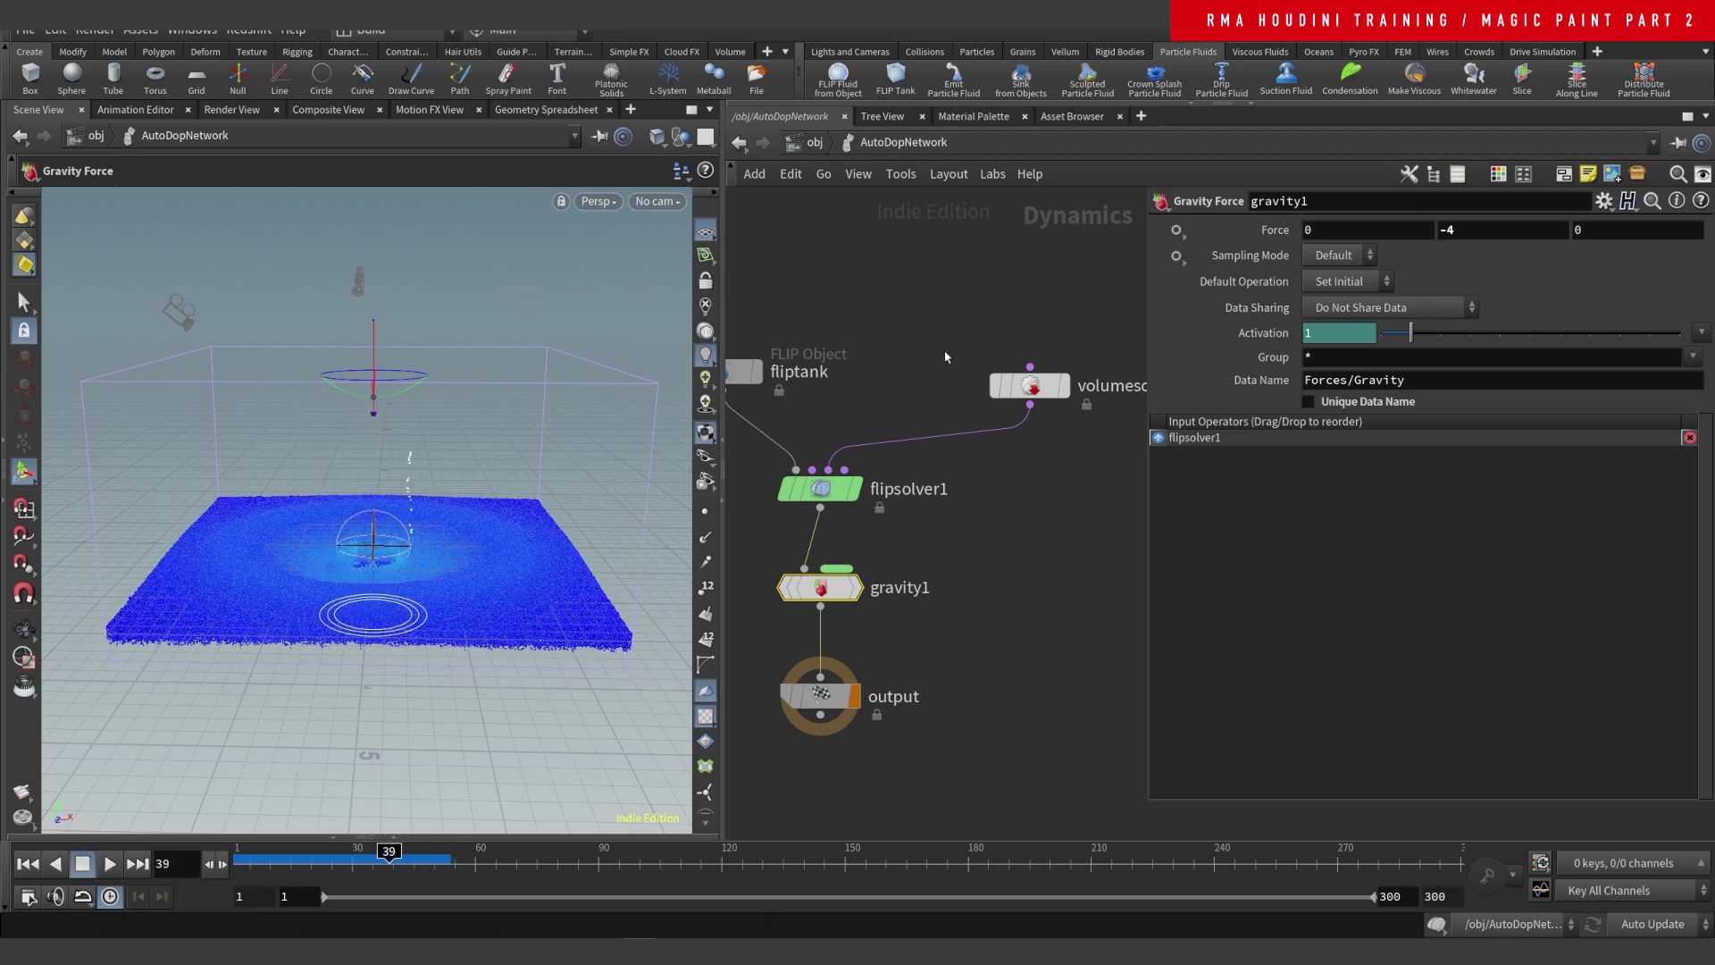
- Inspect volumesource1's source scale
left_click(1030, 385)
left_click_drag(1381, 706, 1348, 707)
left_click(970, 645)
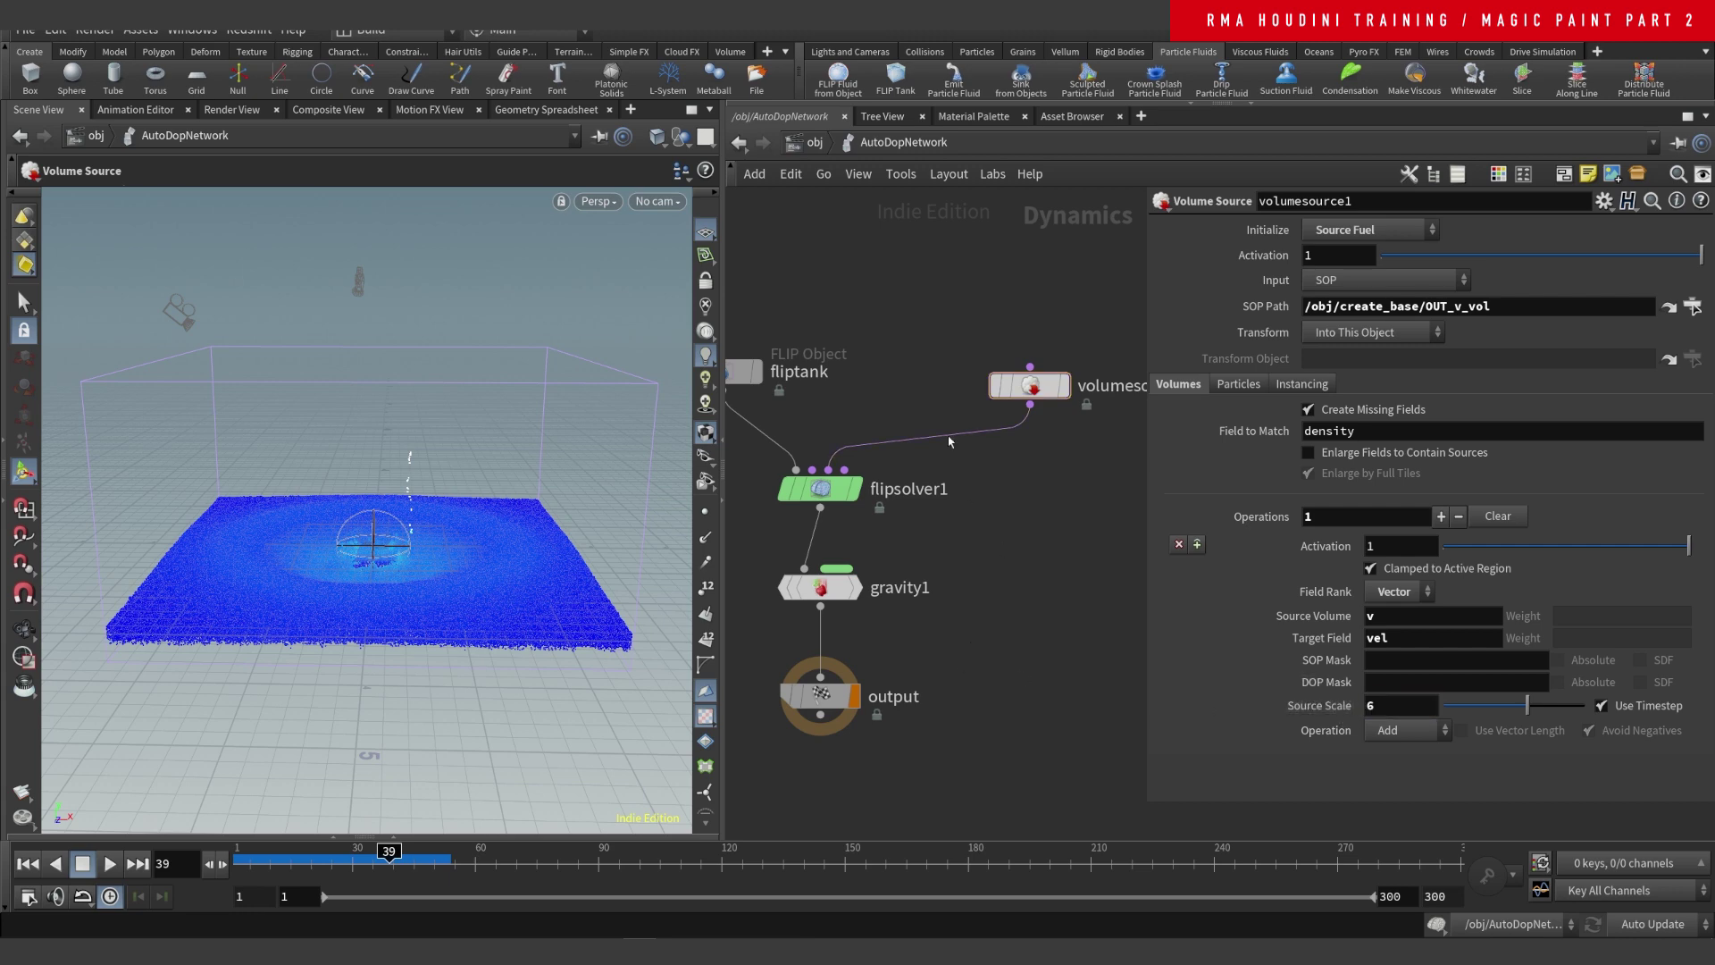
- Scrub the timeline to frame 31 and open the RRwater_sim_A geometry network
mouse_move(333, 867)
left_mouse_down()
mouse_move(295, 867)
mouse_move(357, 864)
left_mouse_up()
key("u")
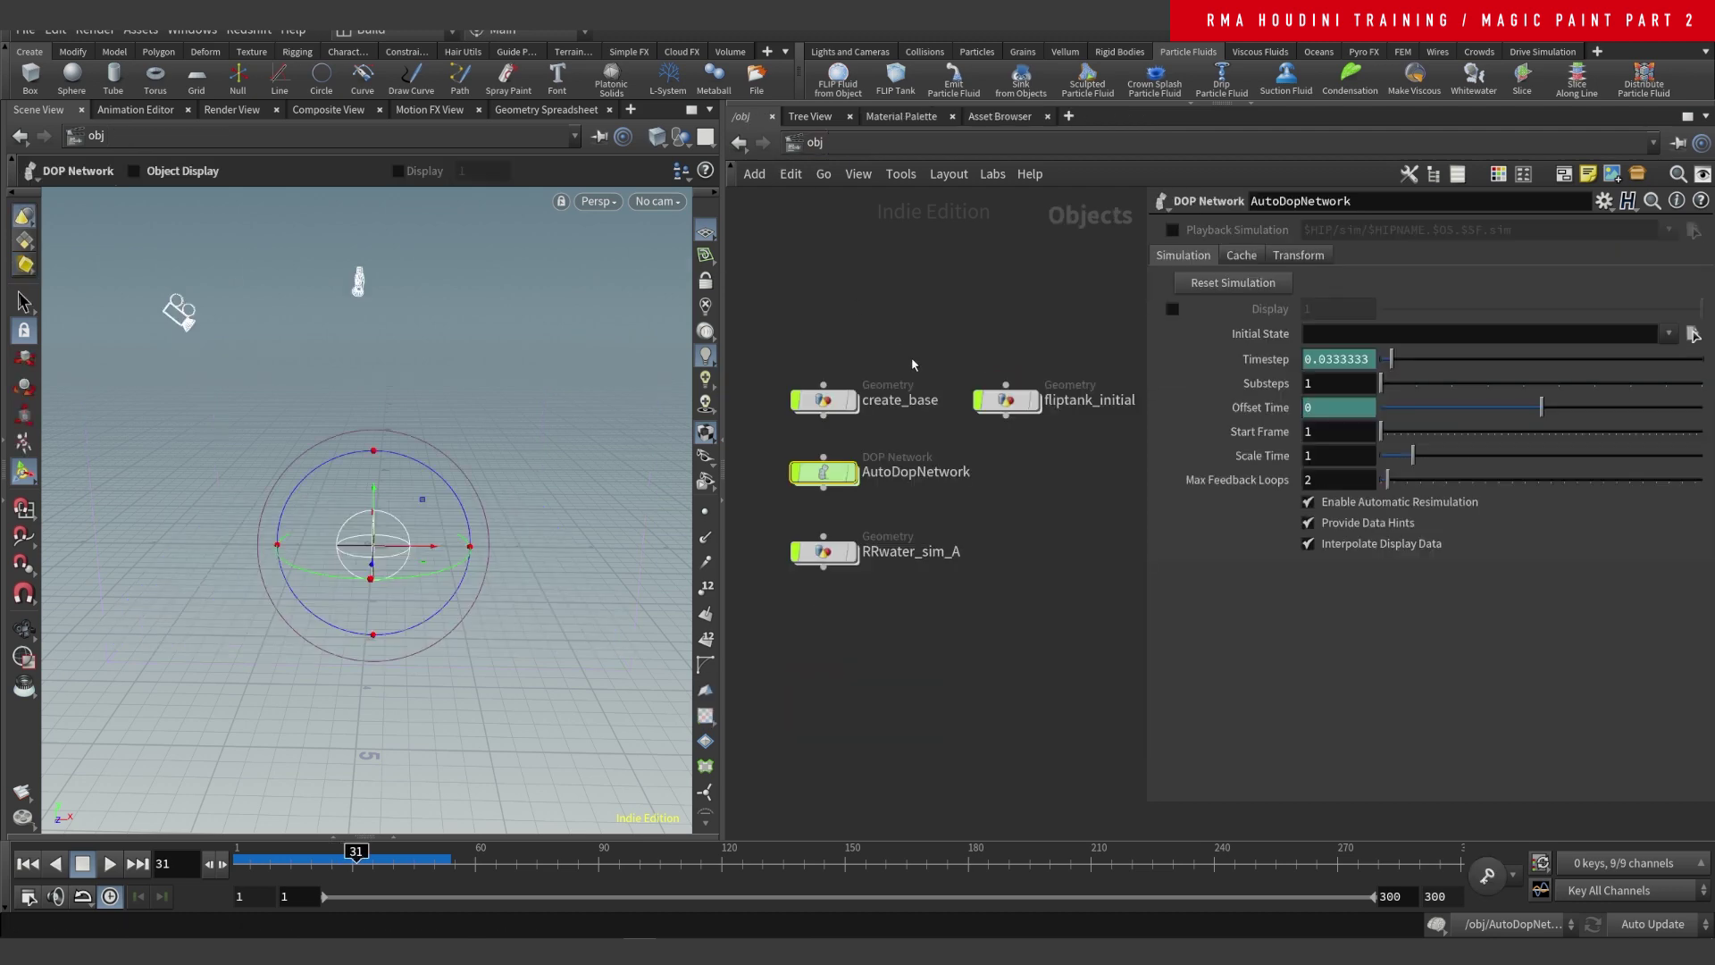
left_click(823, 551)
double_click(823, 551)
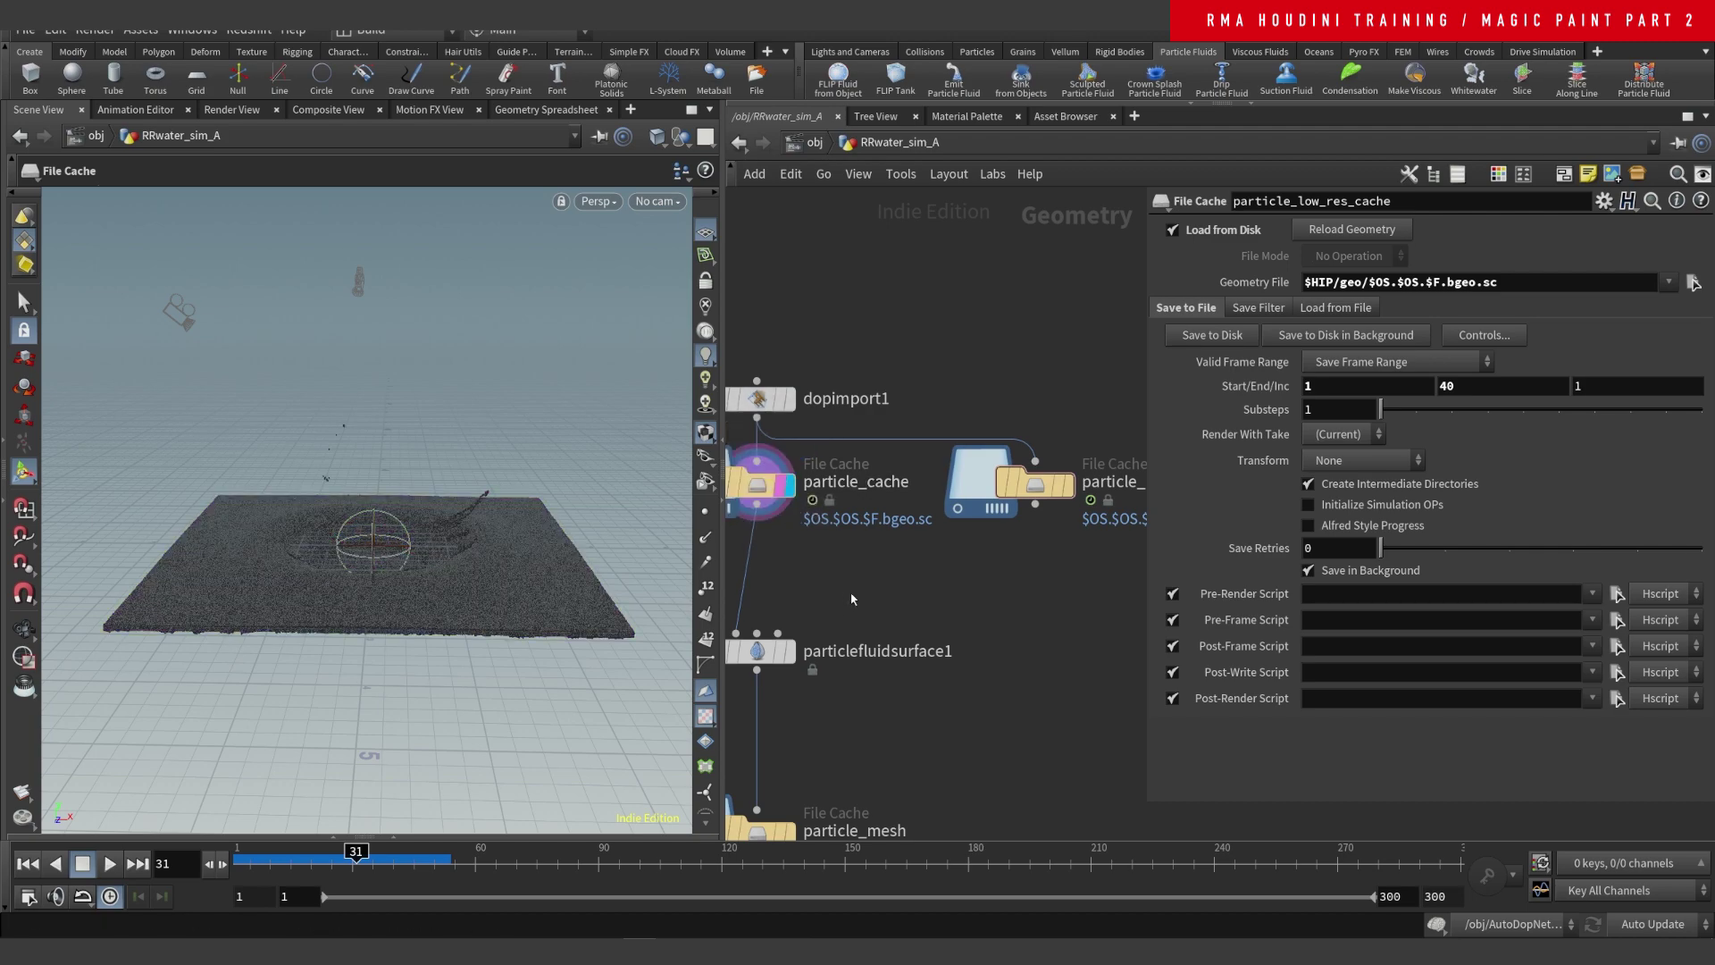
- Examine the particle_cache splash up close, and display particle_low_res_cache to compare its particles across the whole tank
scroll(459, 490, "up", 5)
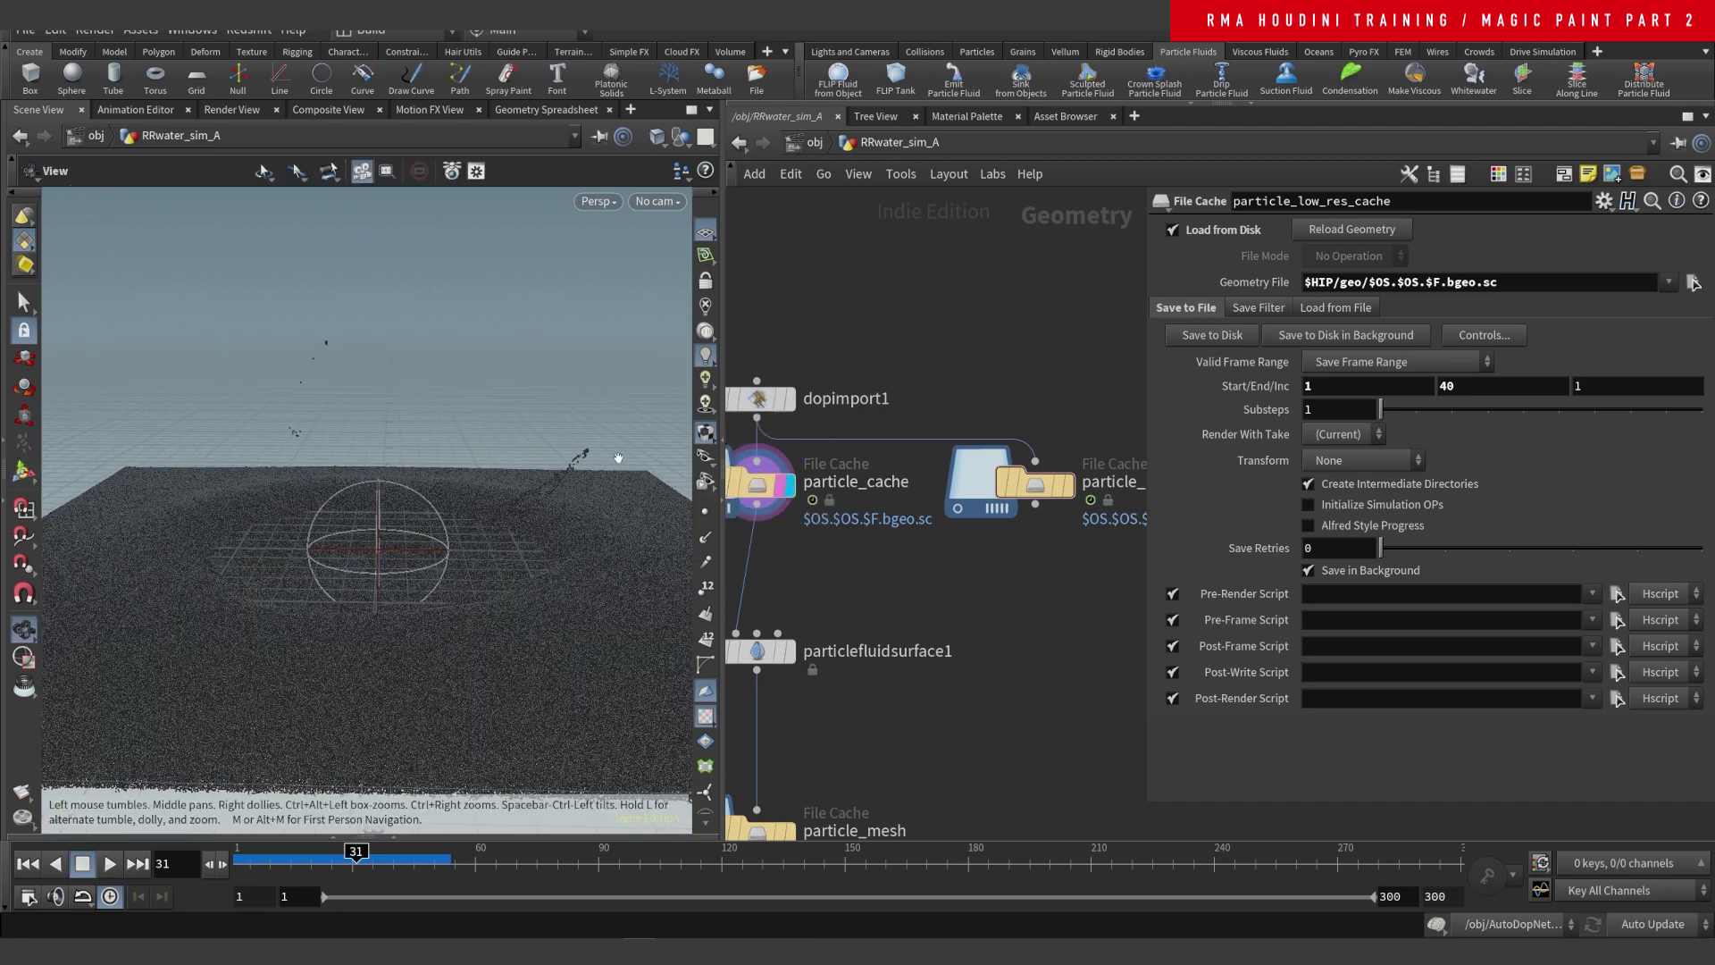
left_click_drag(472, 541, 483, 586, "alt")
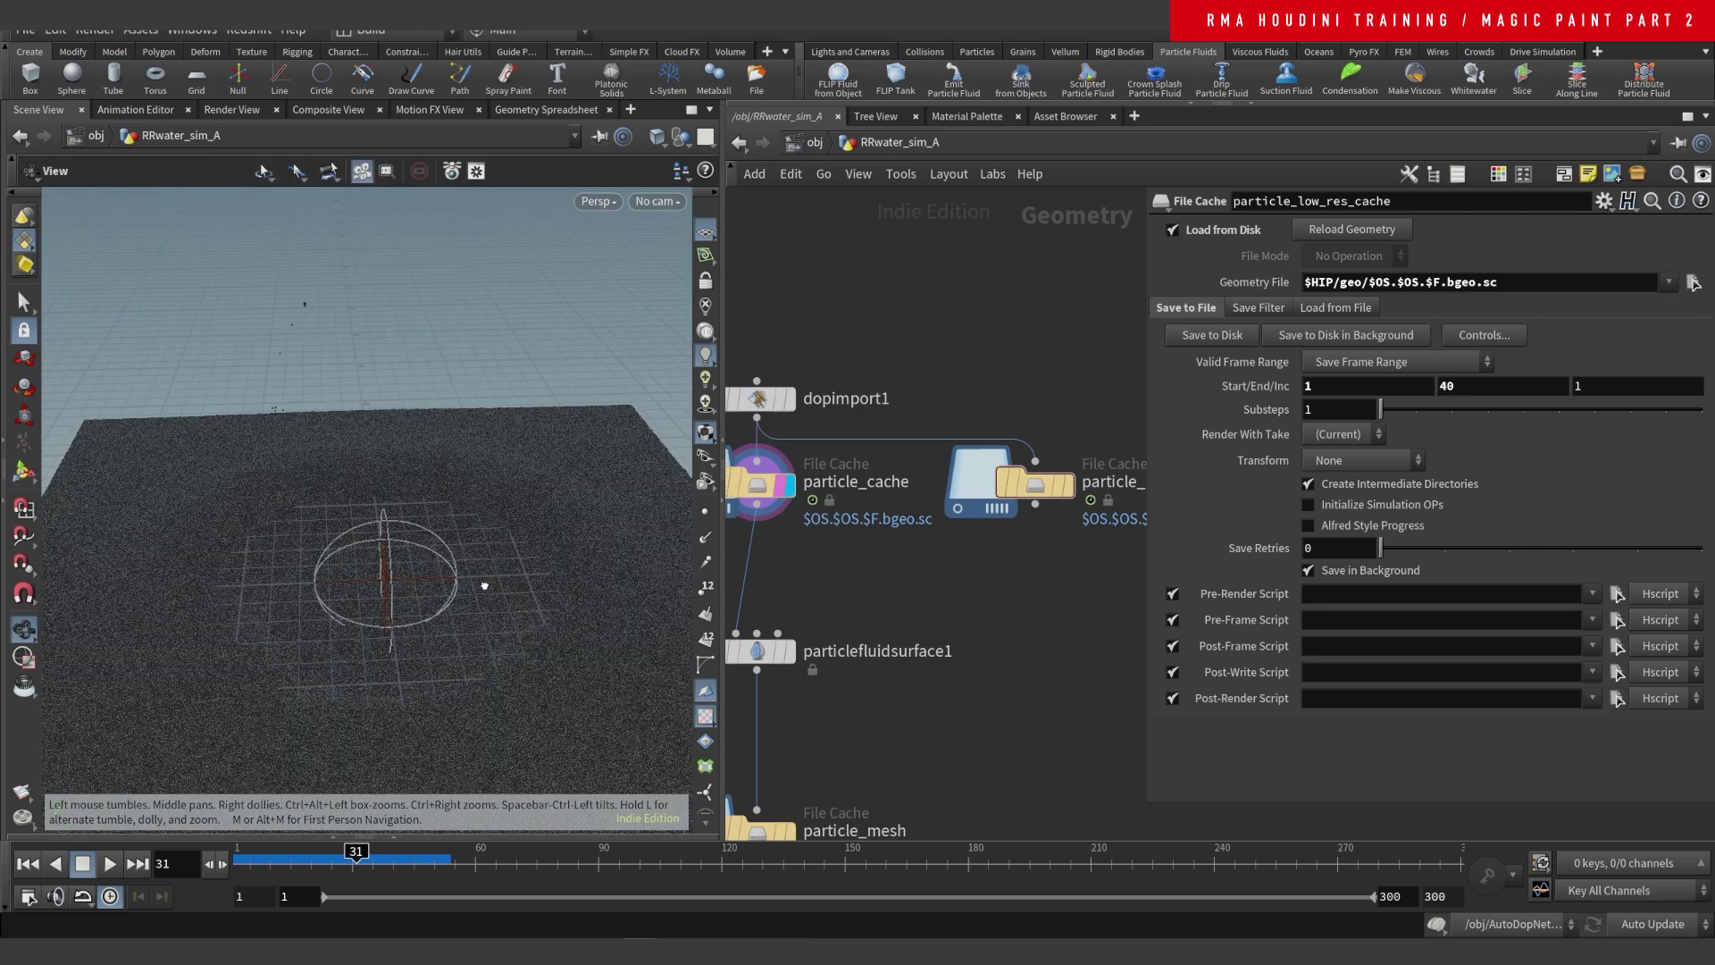
middle_click_drag(981, 572, 882, 537)
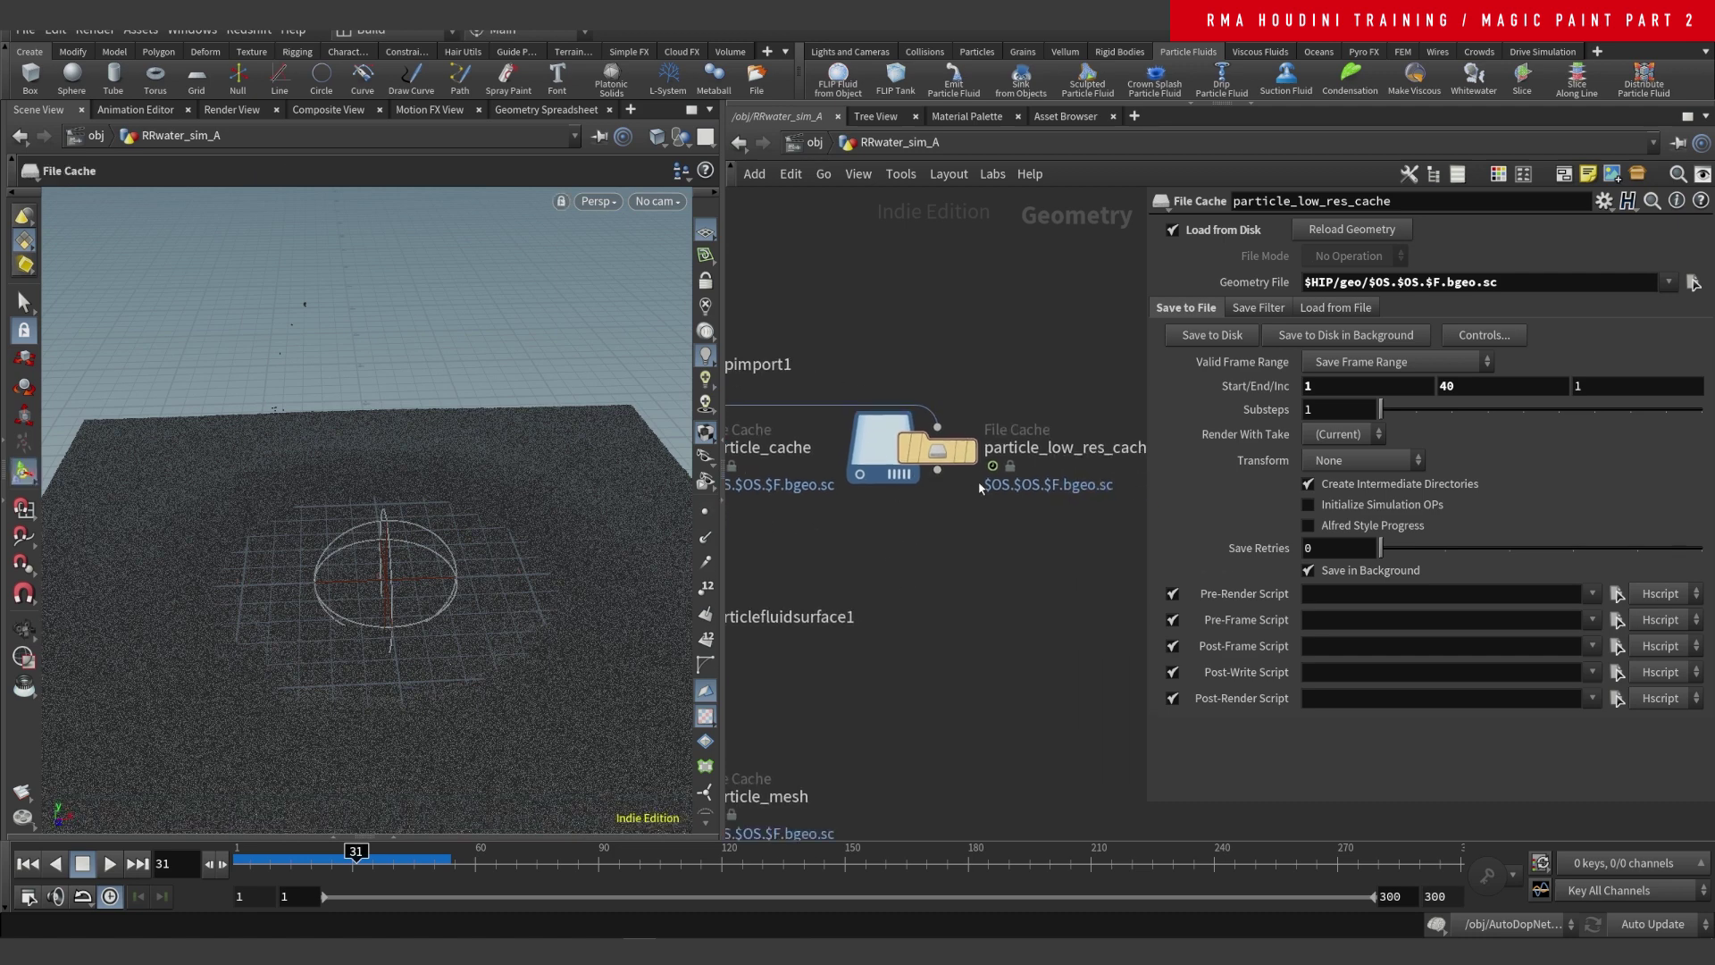
left_click(972, 449)
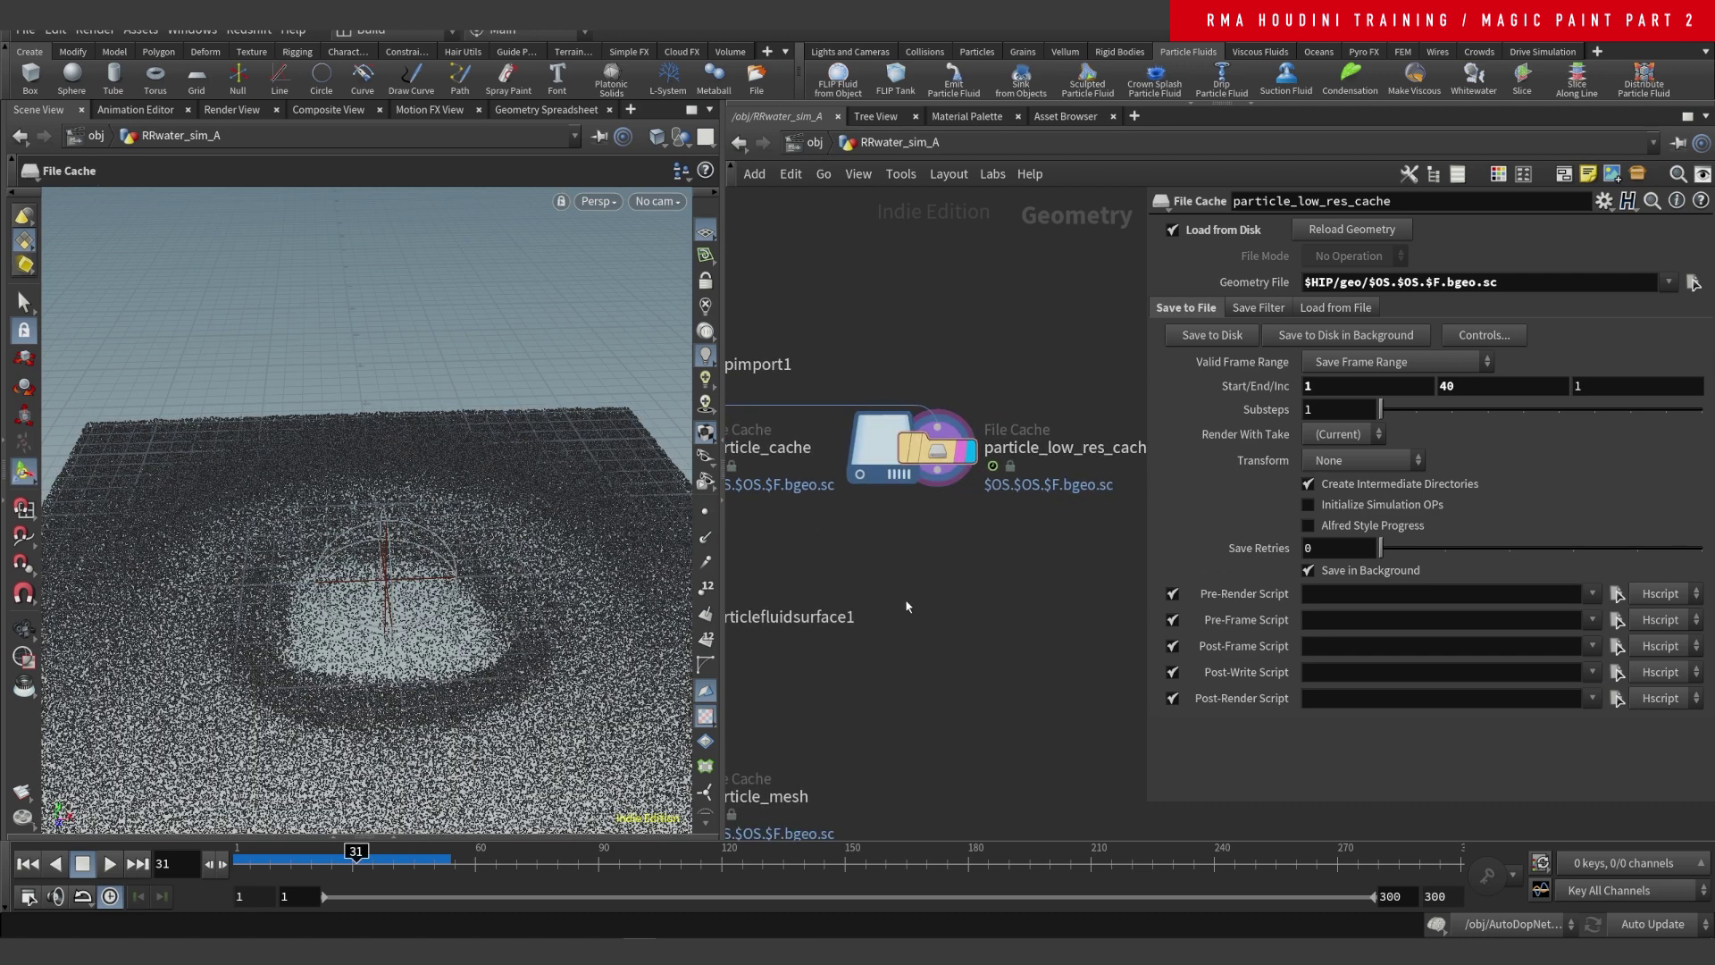
right_click_drag(399, 436, 303, 560, "alt")
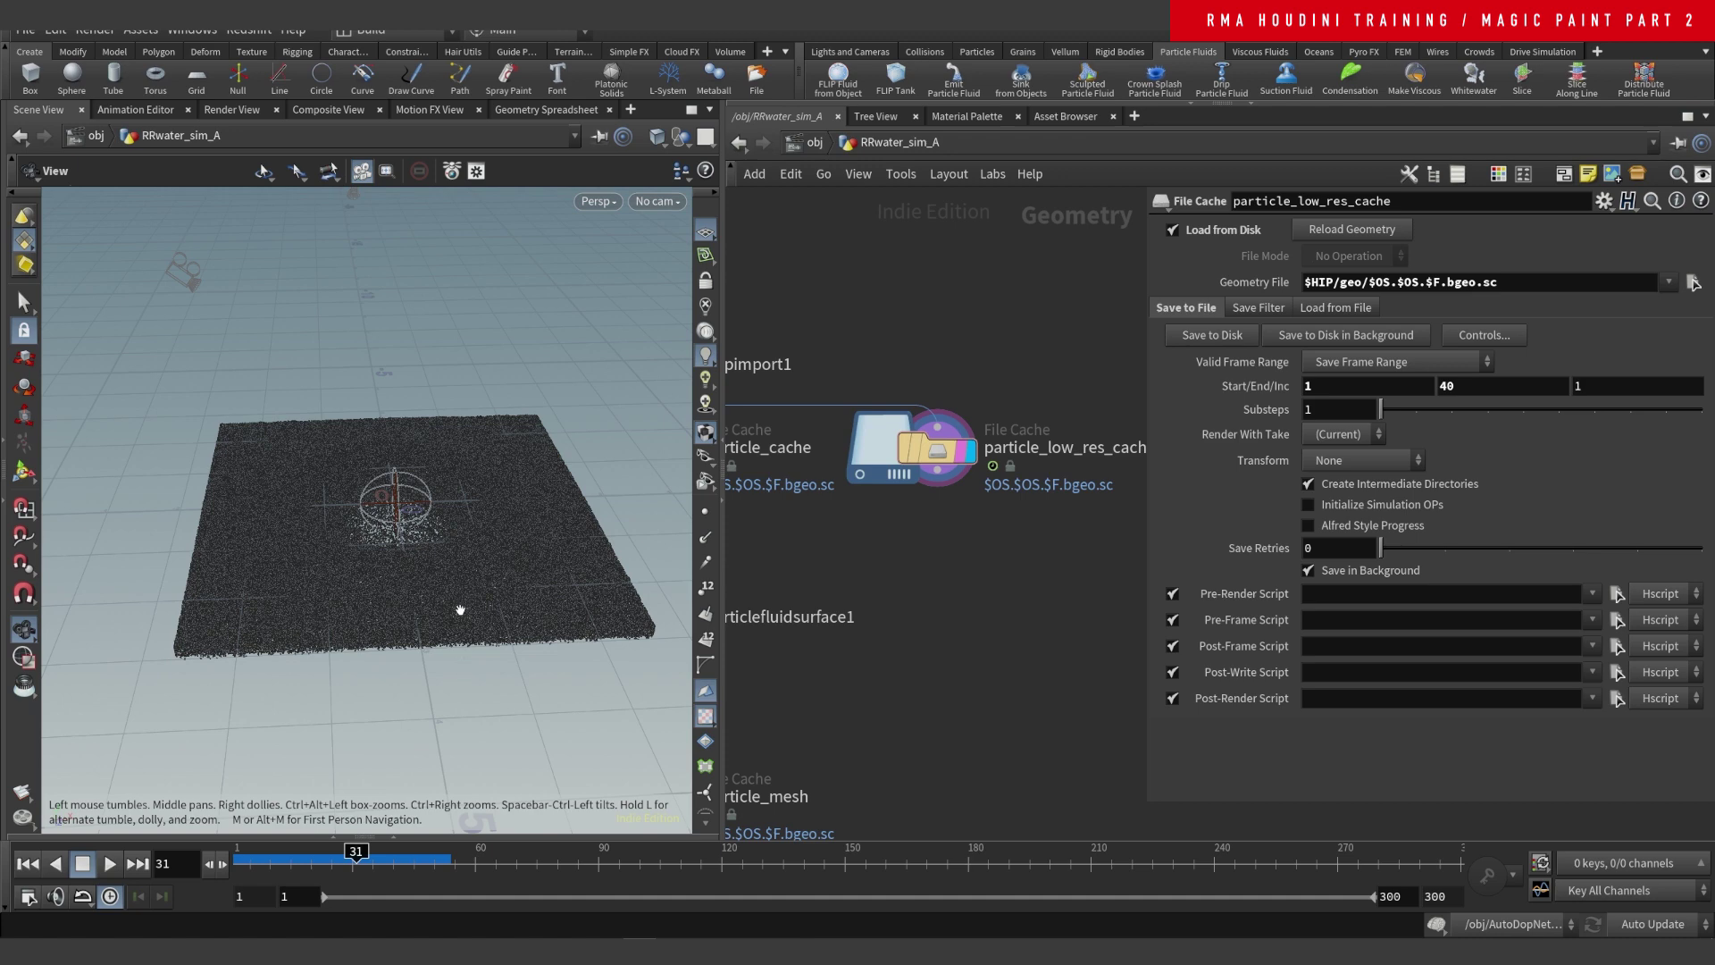
left_click_drag(460, 611, 452, 553)
key("h")
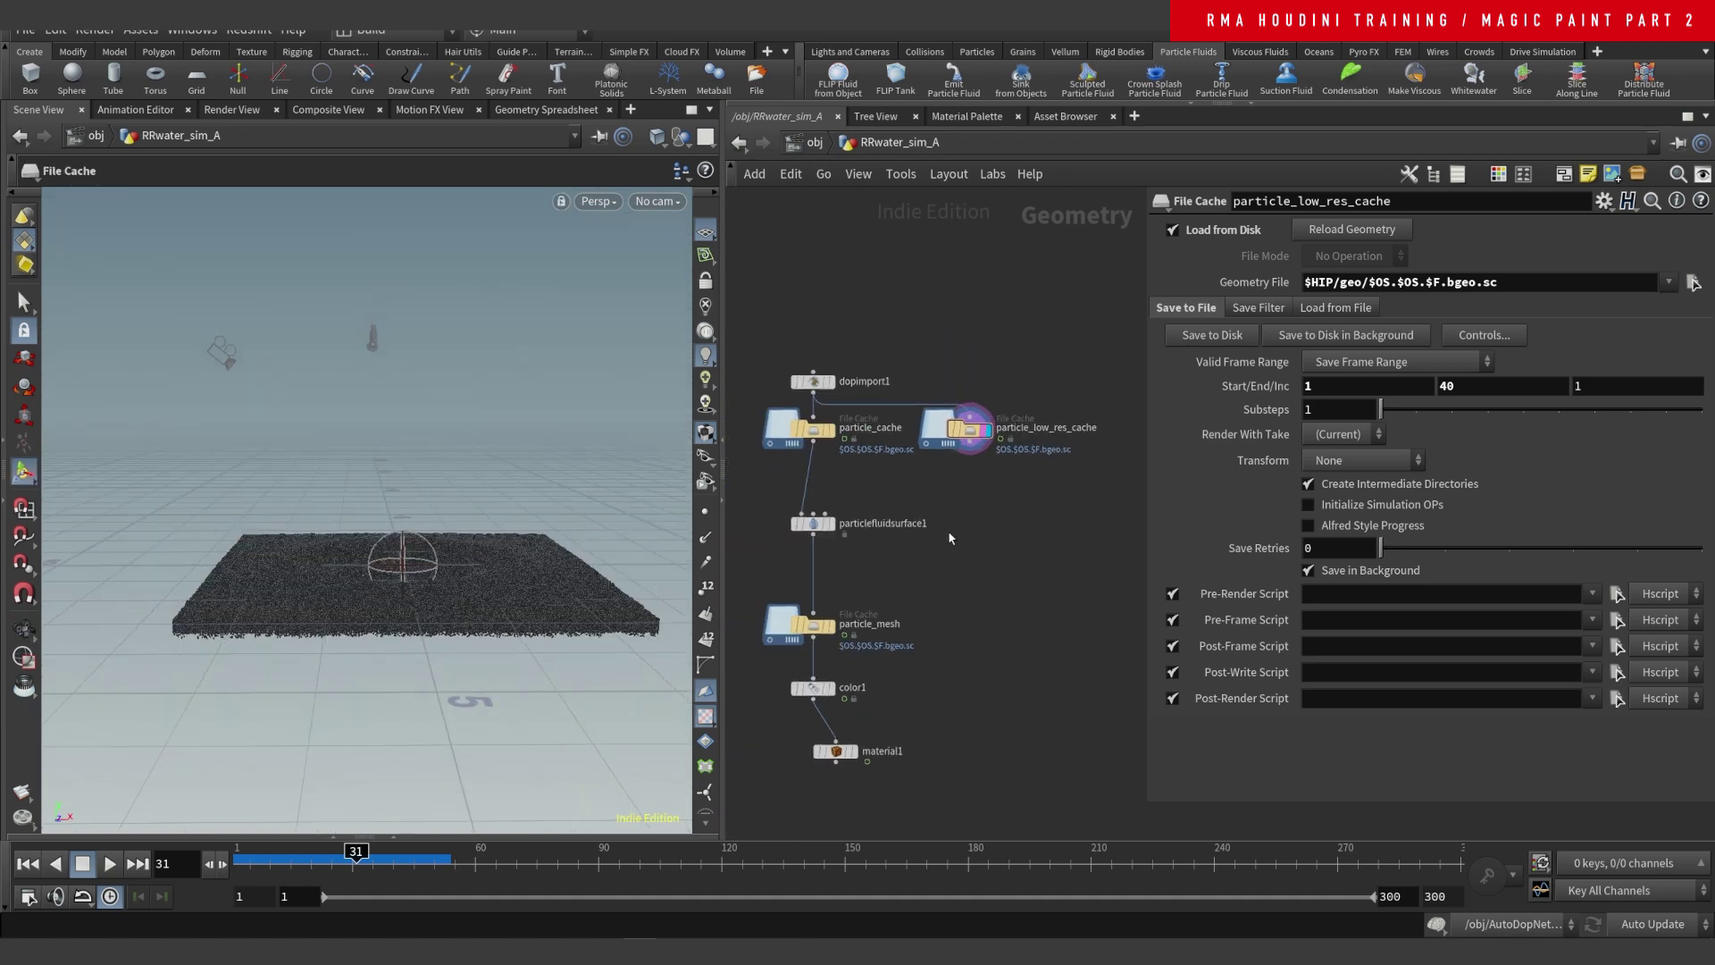
- Add a Particle Fluid Surface node below particle_low_res_cache, connect it to that cache and display it
key("Tab")
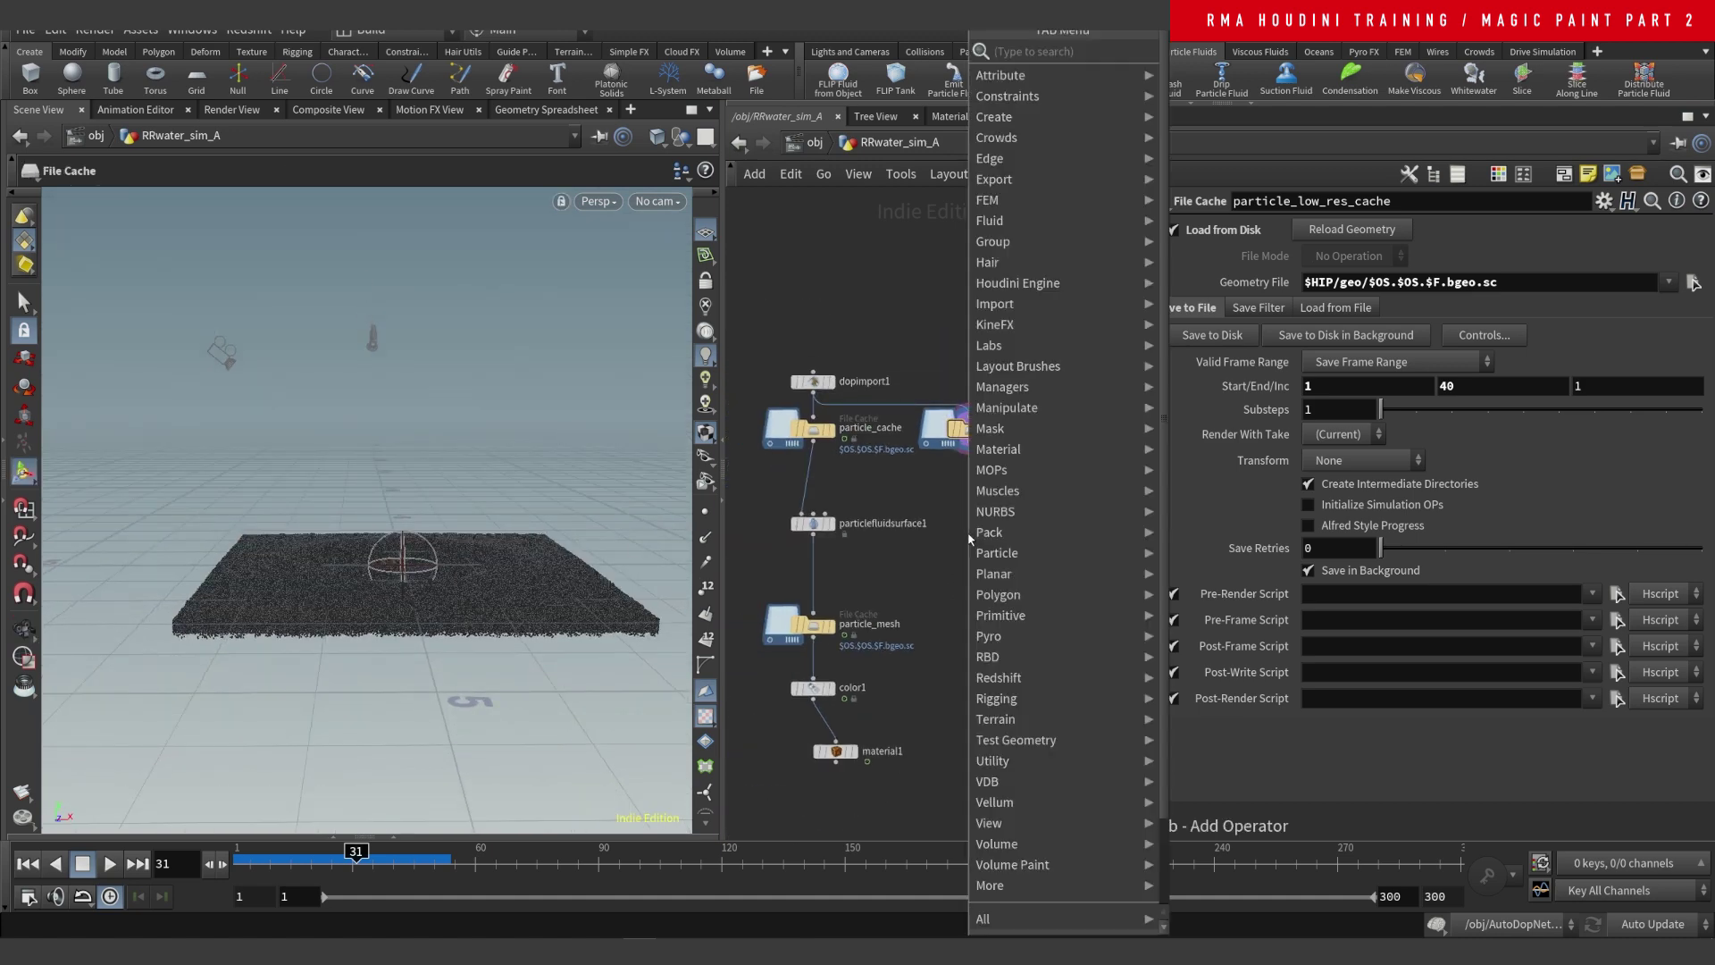
type("partfs")
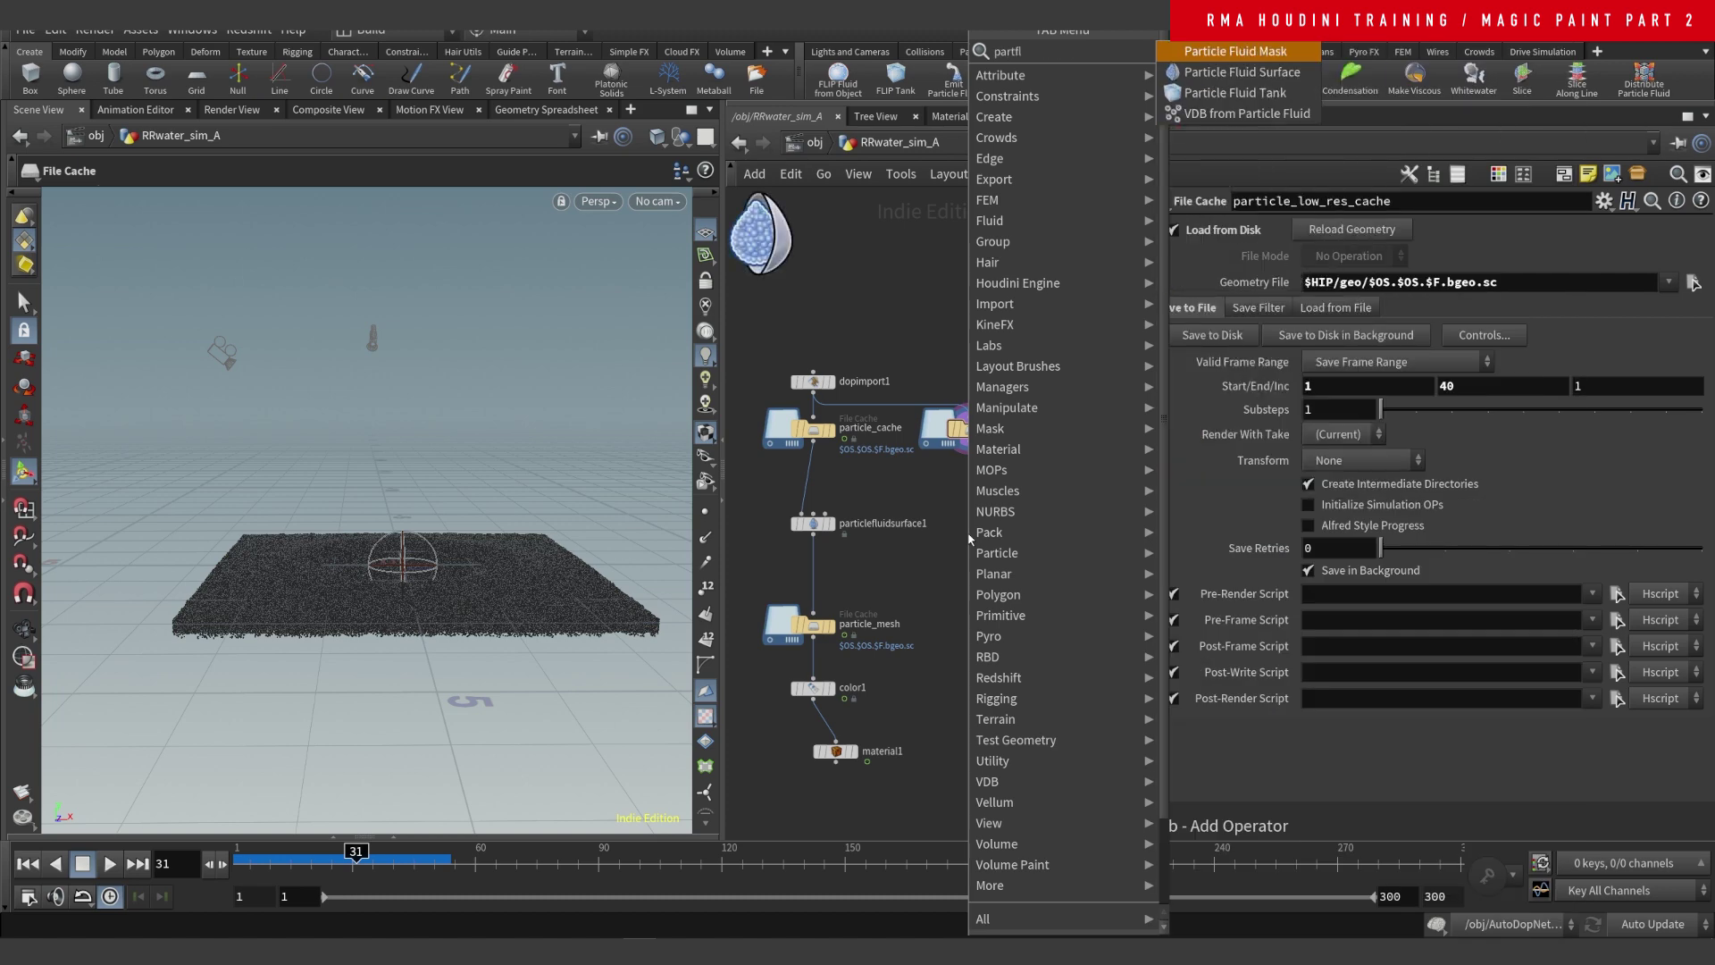
key("Return")
left_click(970, 533)
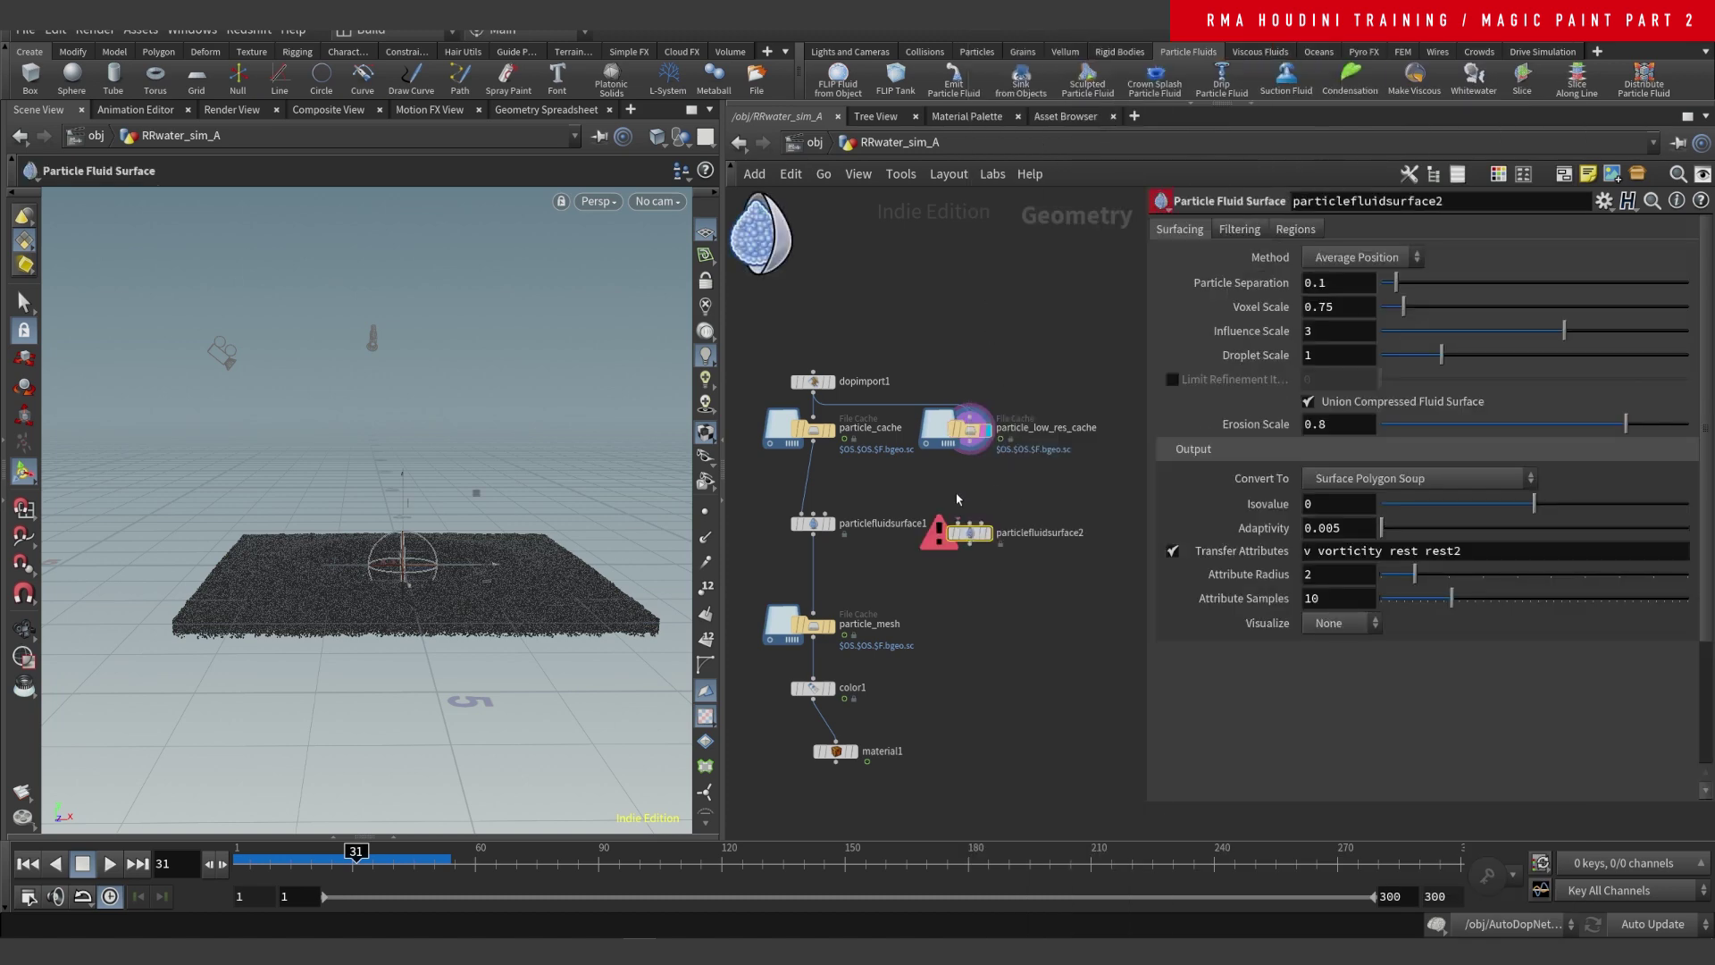
left_click(966, 526)
left_click(967, 526)
left_click_drag(969, 533, 950, 568)
left_click(980, 525)
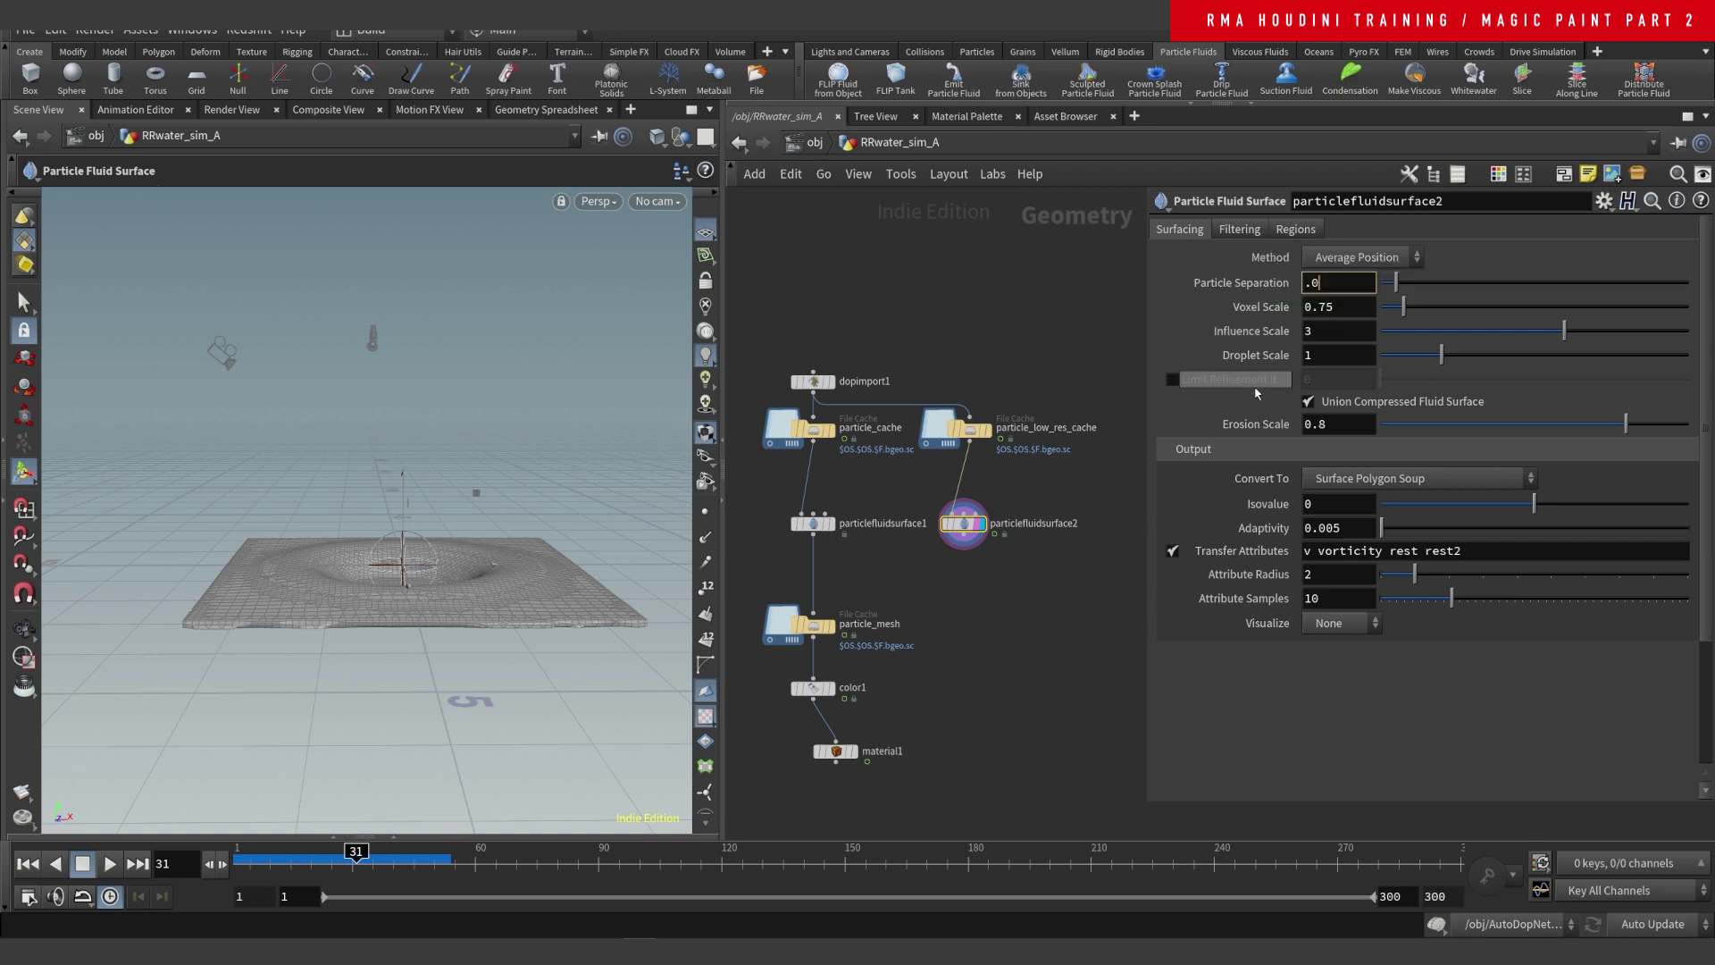
- Set particlefluidsurface2's Particle Separation first to .05 and refine it to .01
type("5")
key("Return")
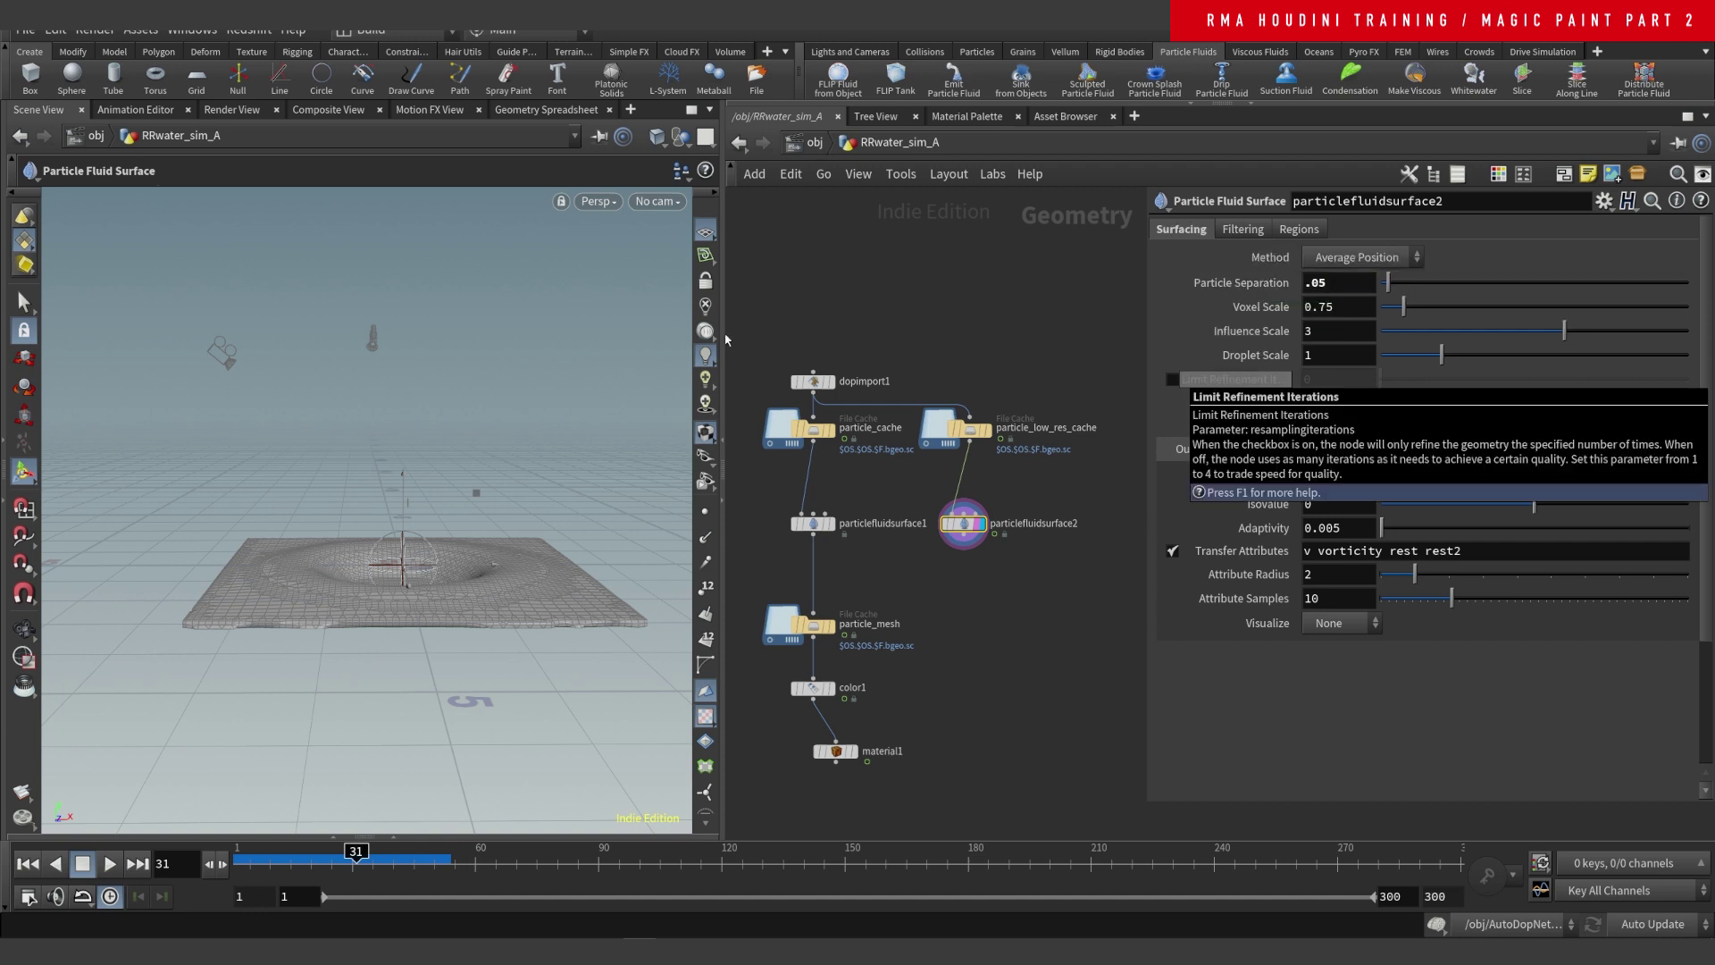
left_click_drag(1317, 287, 1329, 287)
type("1")
key("Return")
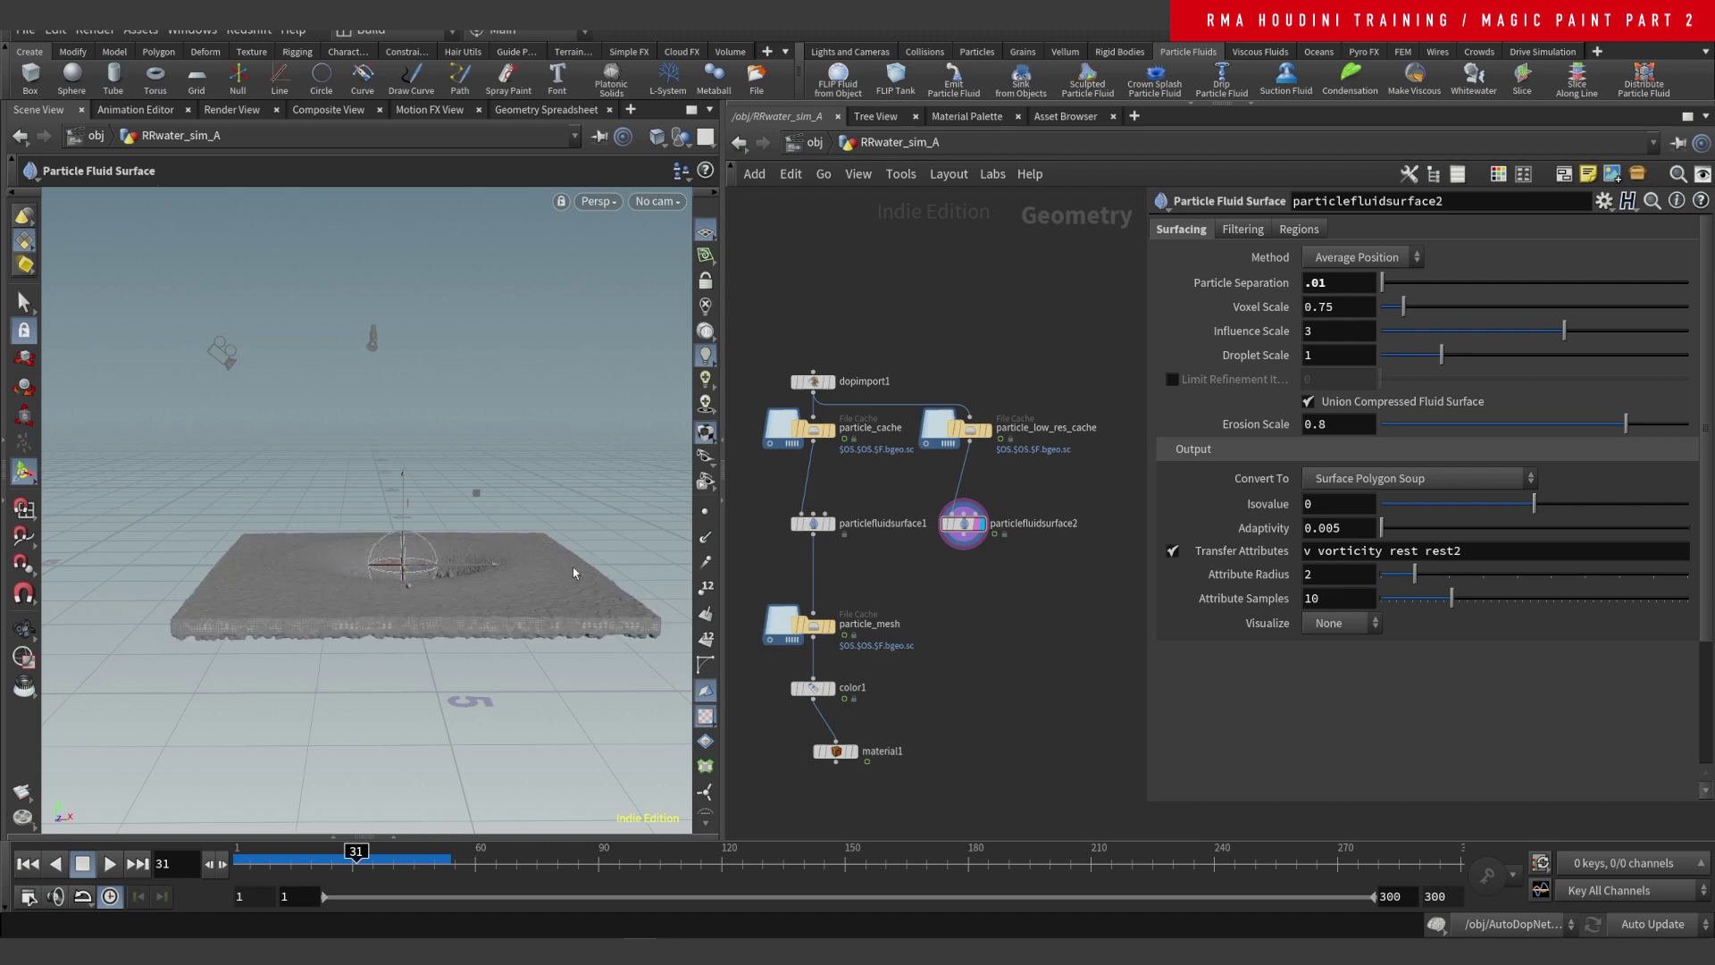
- Examine the meshed low-res splash up close and open particlefluidsurface2's filtering settings
right_click_drag(507, 567, 582, 507, "alt")
left_click_drag(507, 582, 518, 639)
key("Return")
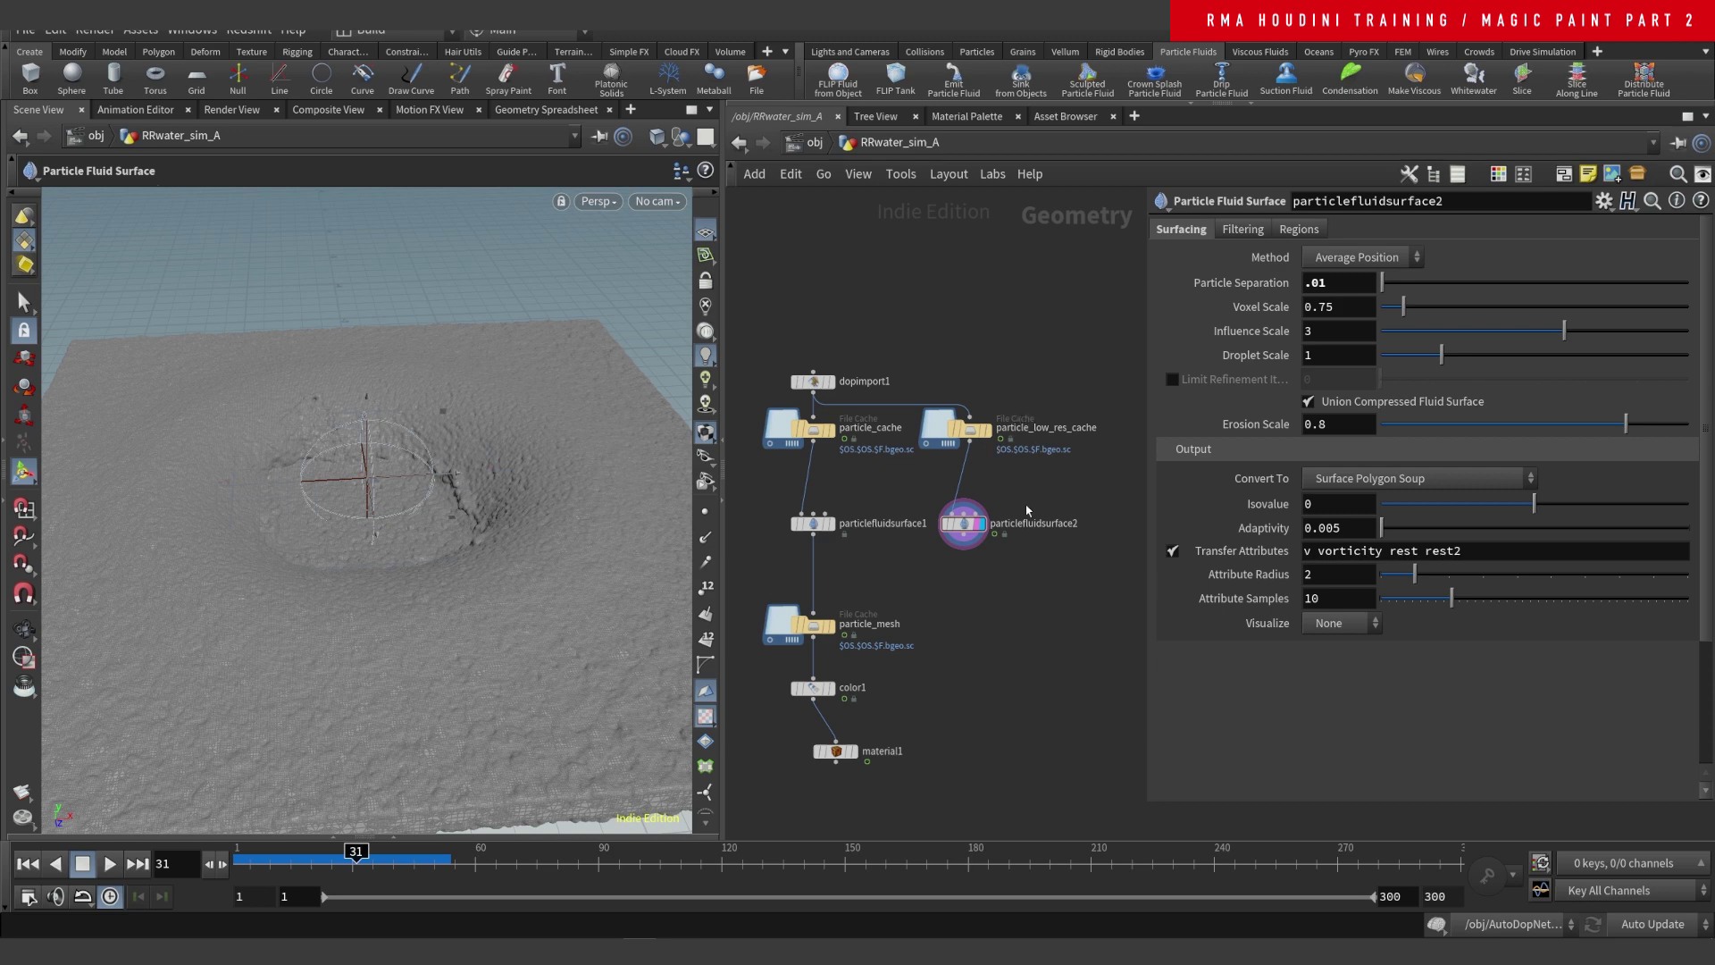
left_click(1254, 230)
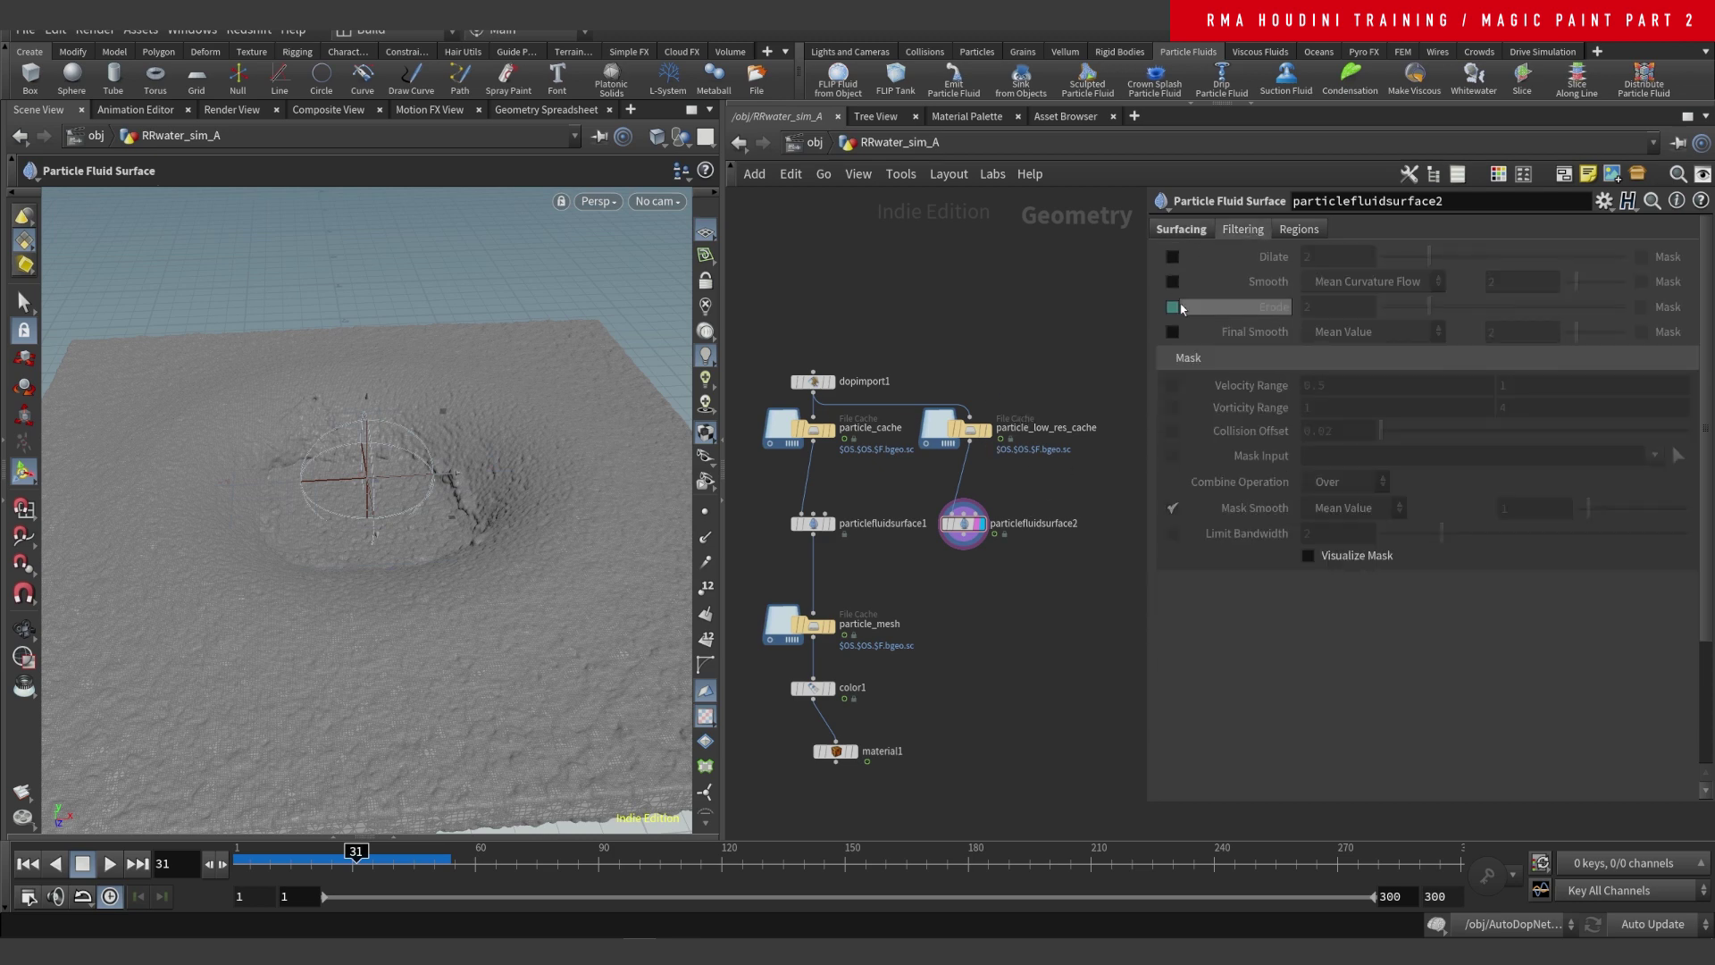
- Display the cached particle_mesh and examine the crater and its splash from closer above
mouse_move(832, 529)
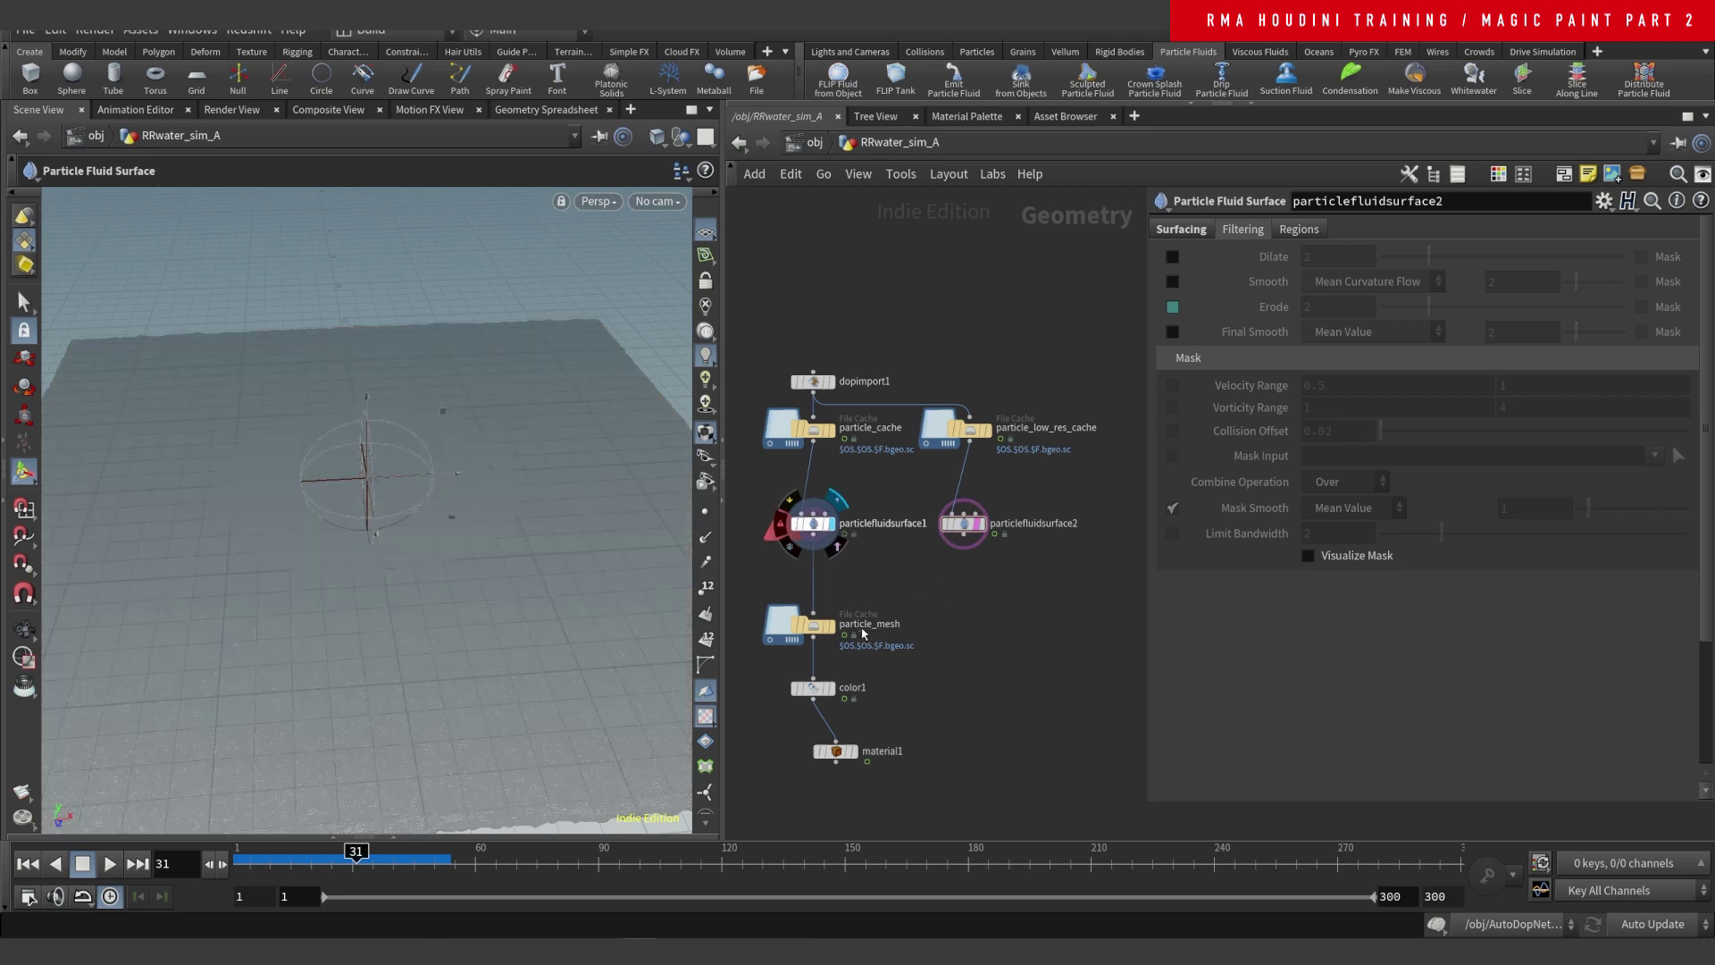
key("Escape")
mouse_move(837, 634)
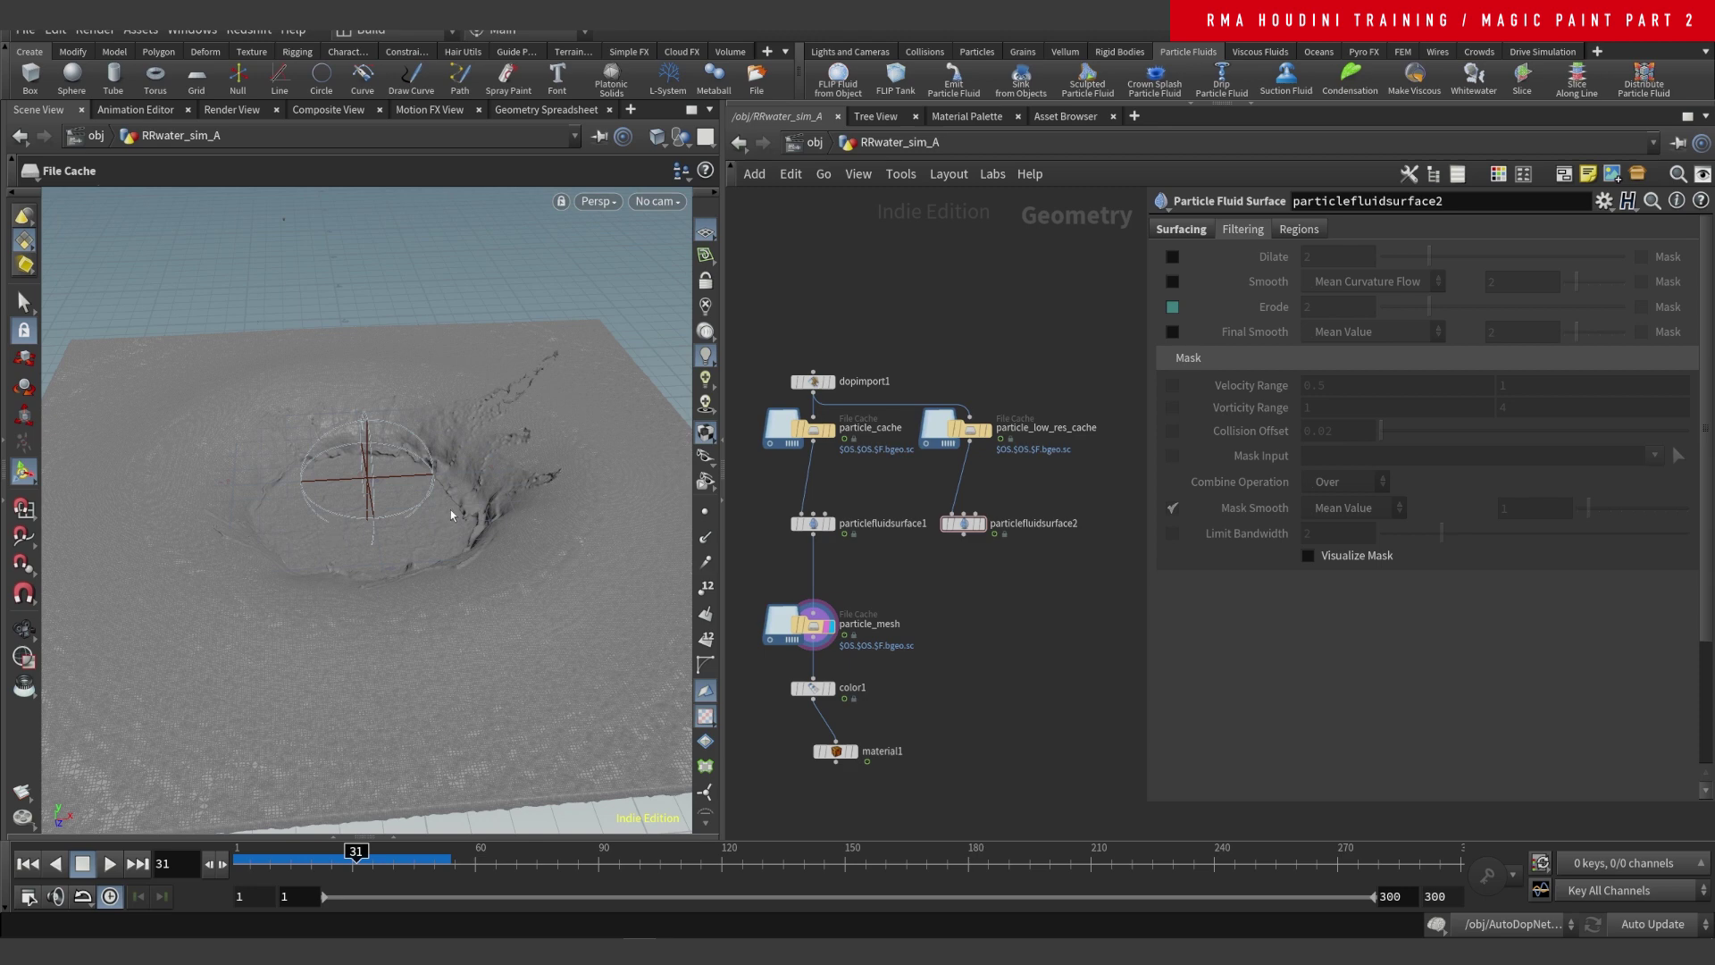
key("Escape")
left_click_drag(463, 524, 386, 456)
scroll(384, 501, "up", 3)
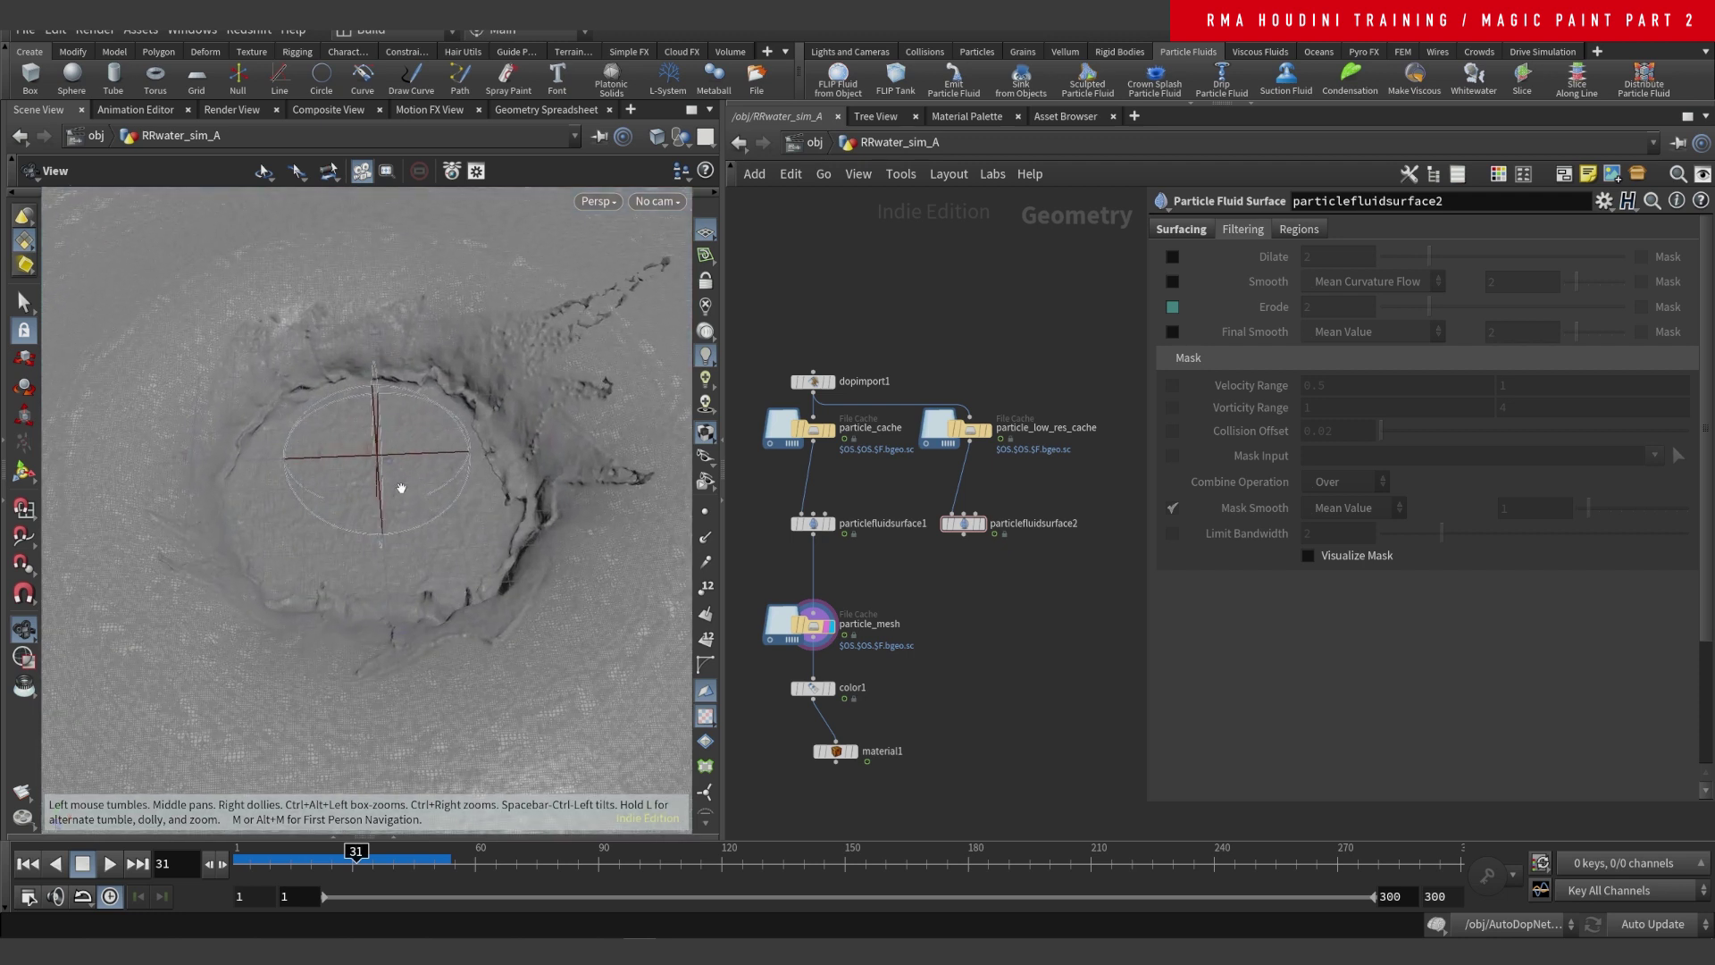
key("Return")
- Add a File Cache node below particlefluidsurface2 and rename it ss
middle_click_drag(996, 623, 955, 598)
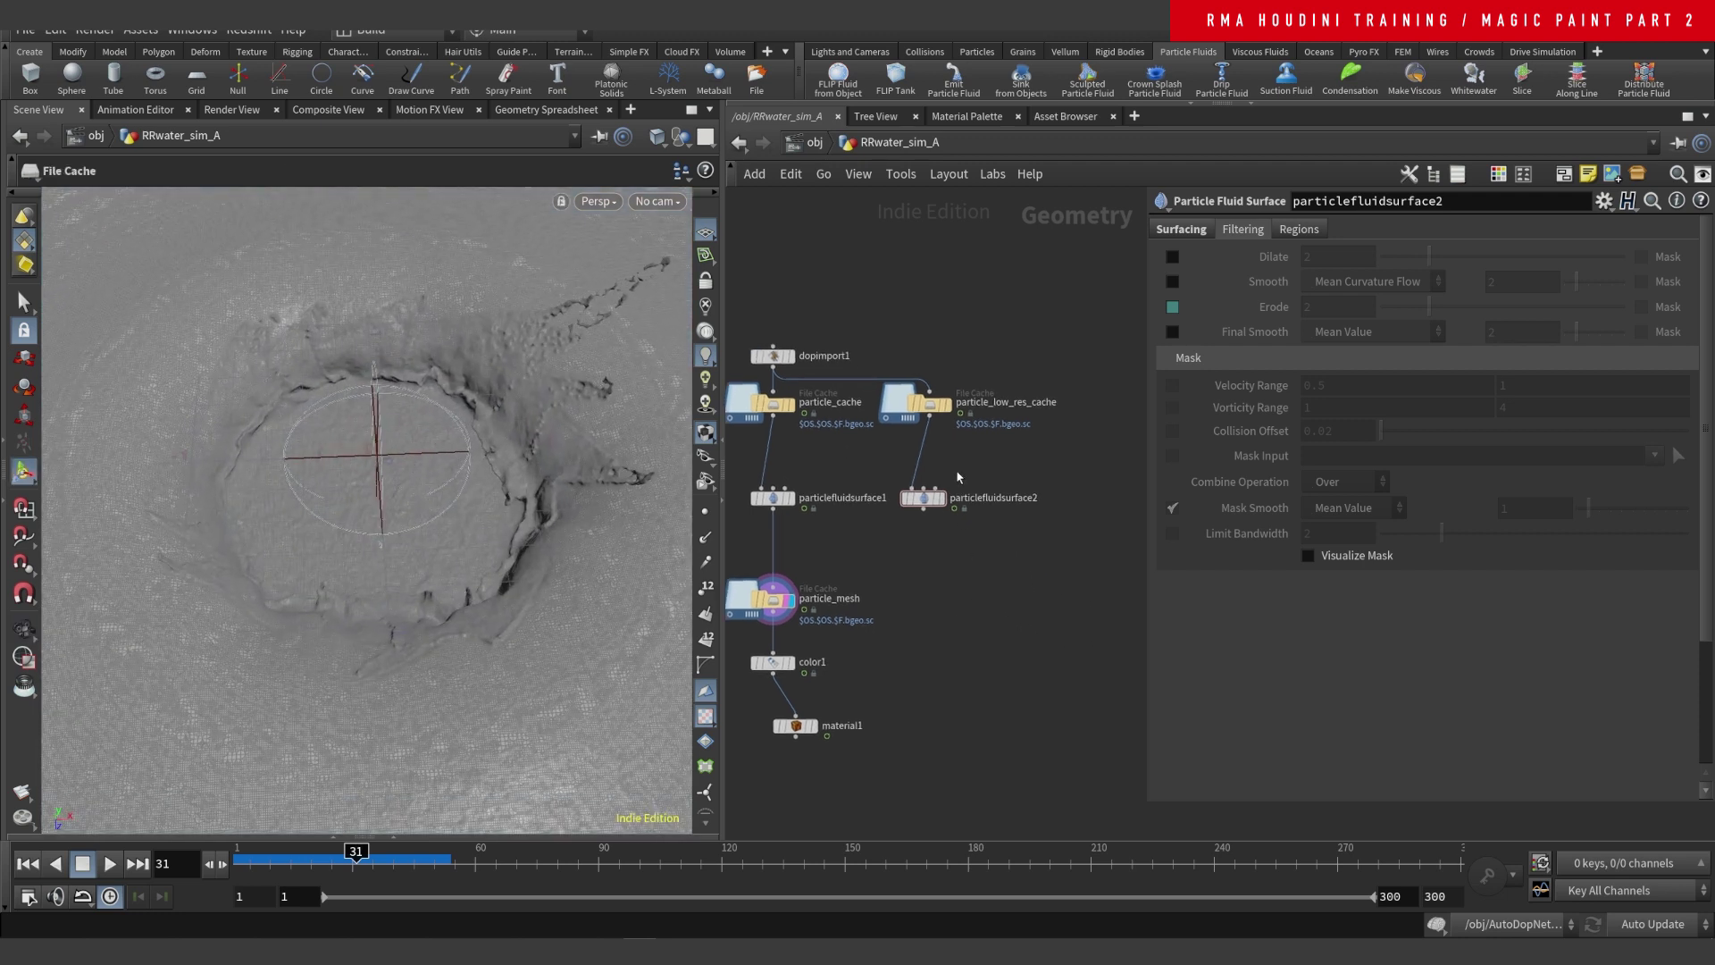
key("Tab")
type("filec")
key("Return")
left_click(951, 585)
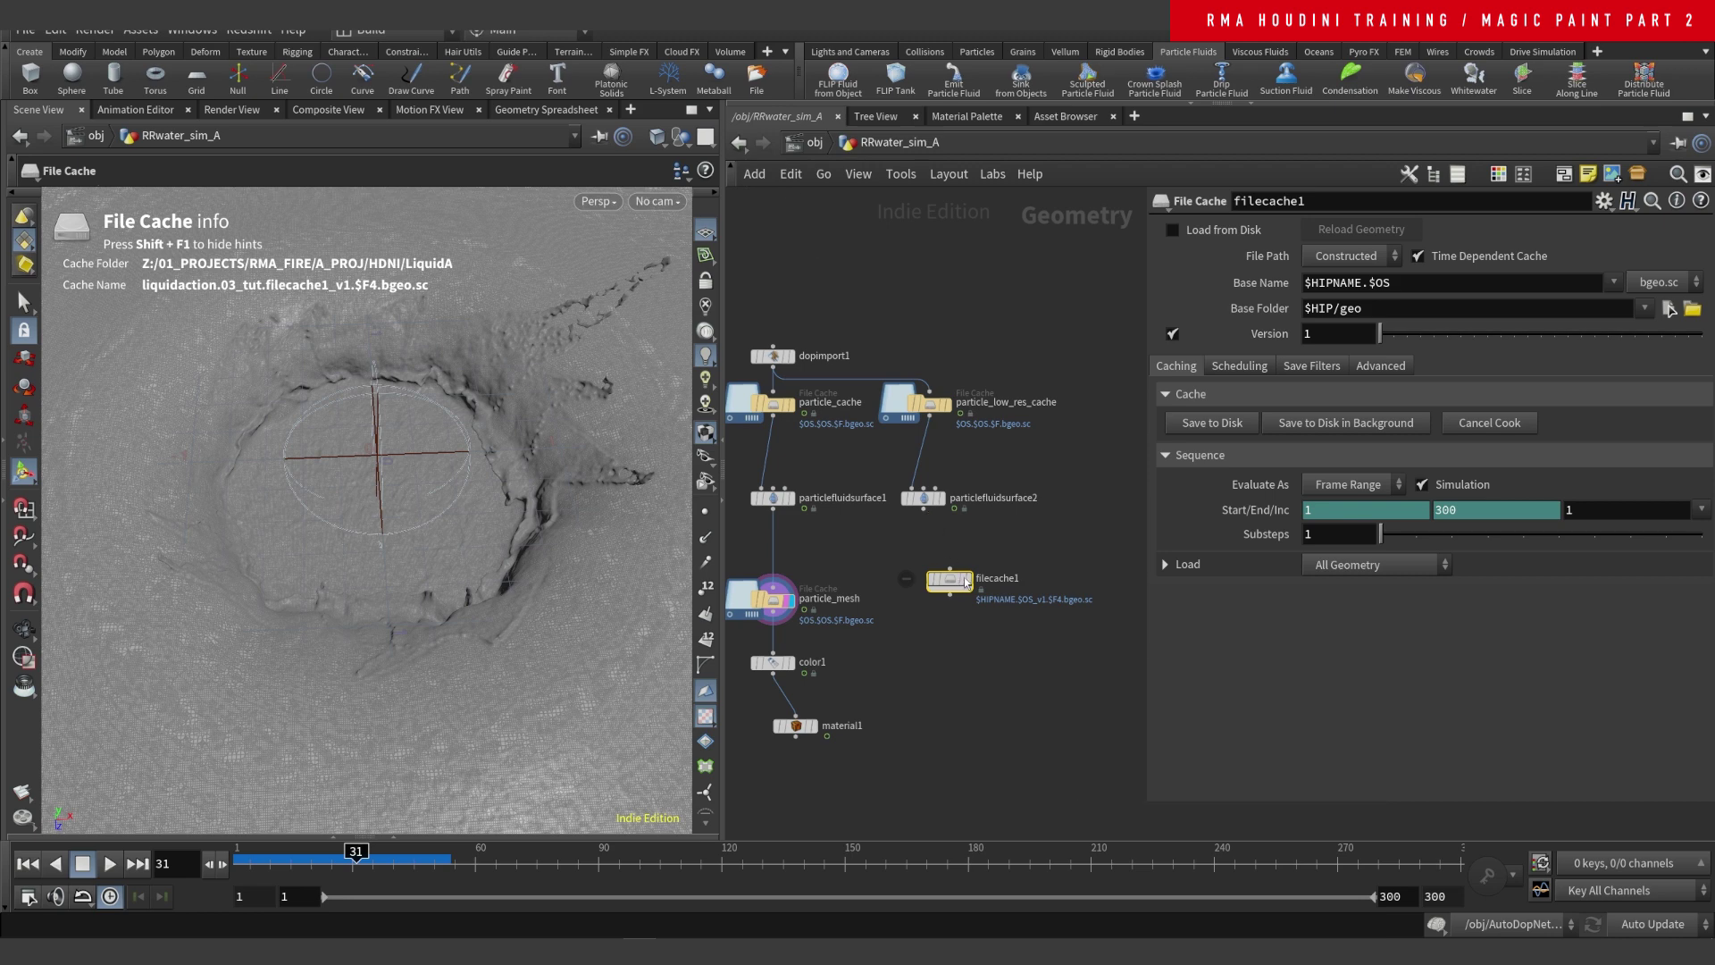
double_click(979, 577)
type("ss")
key("Return")
- Switch the ss cache to an Explicit file path and set its geometry file to $HIP/geo/$OS/$OS.$F.bgeo.sc
left_click(1446, 258)
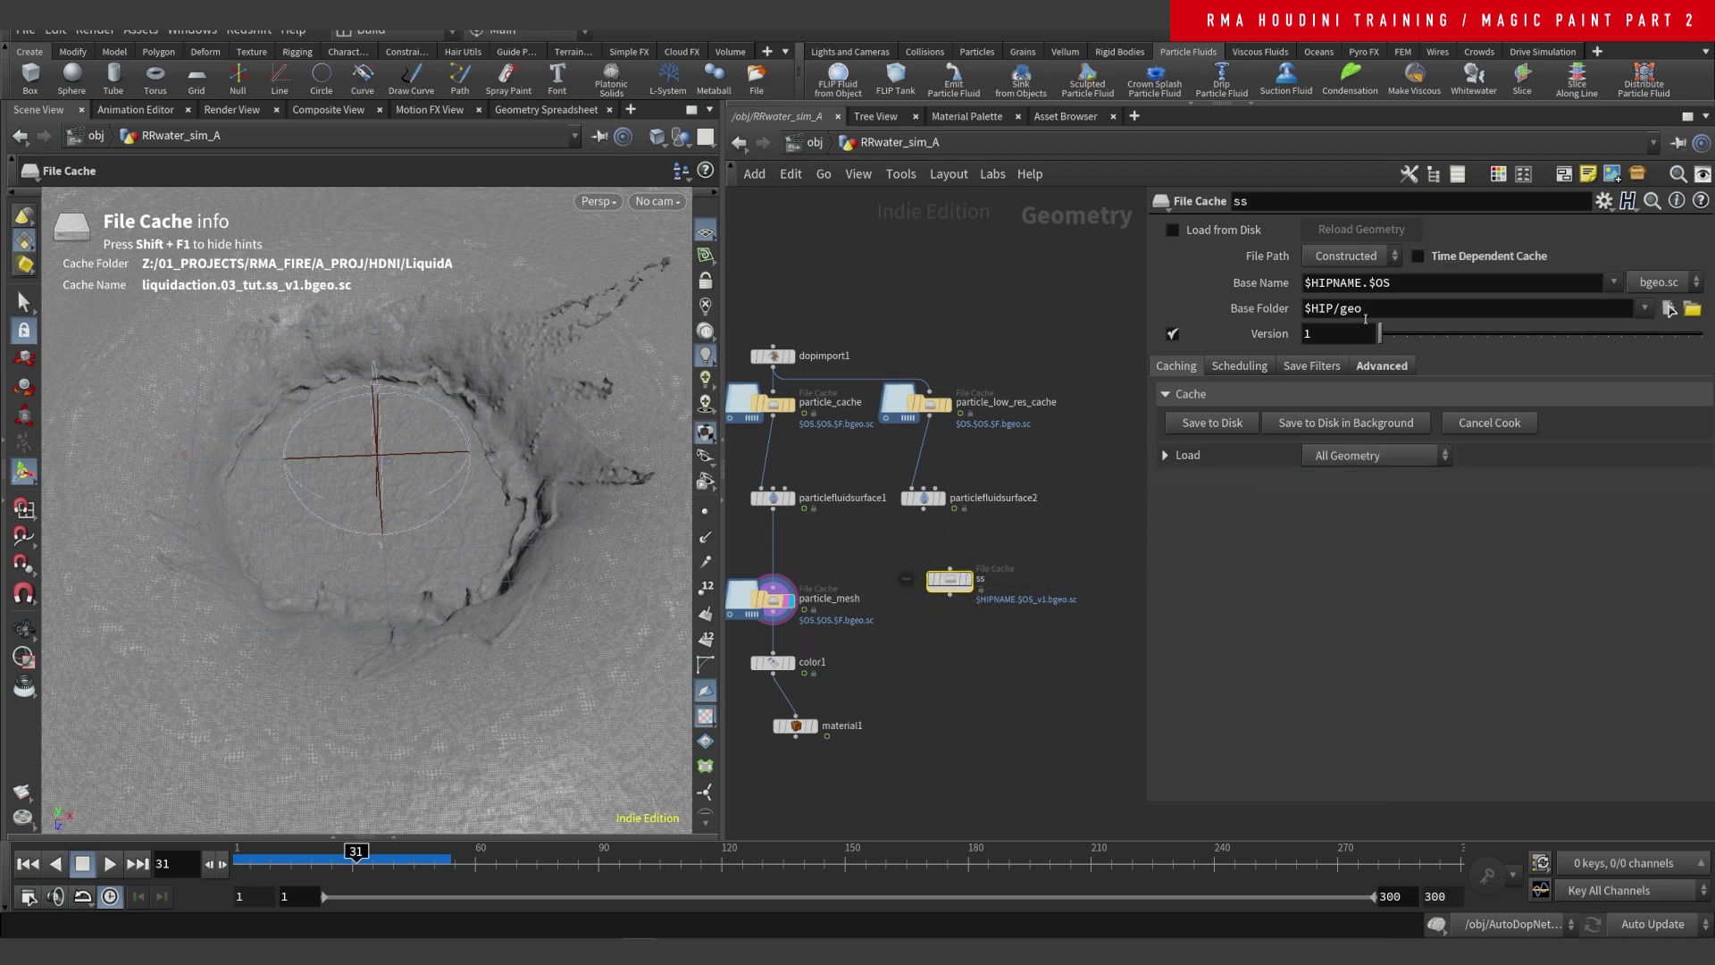
left_click(1446, 257)
left_click(1349, 256)
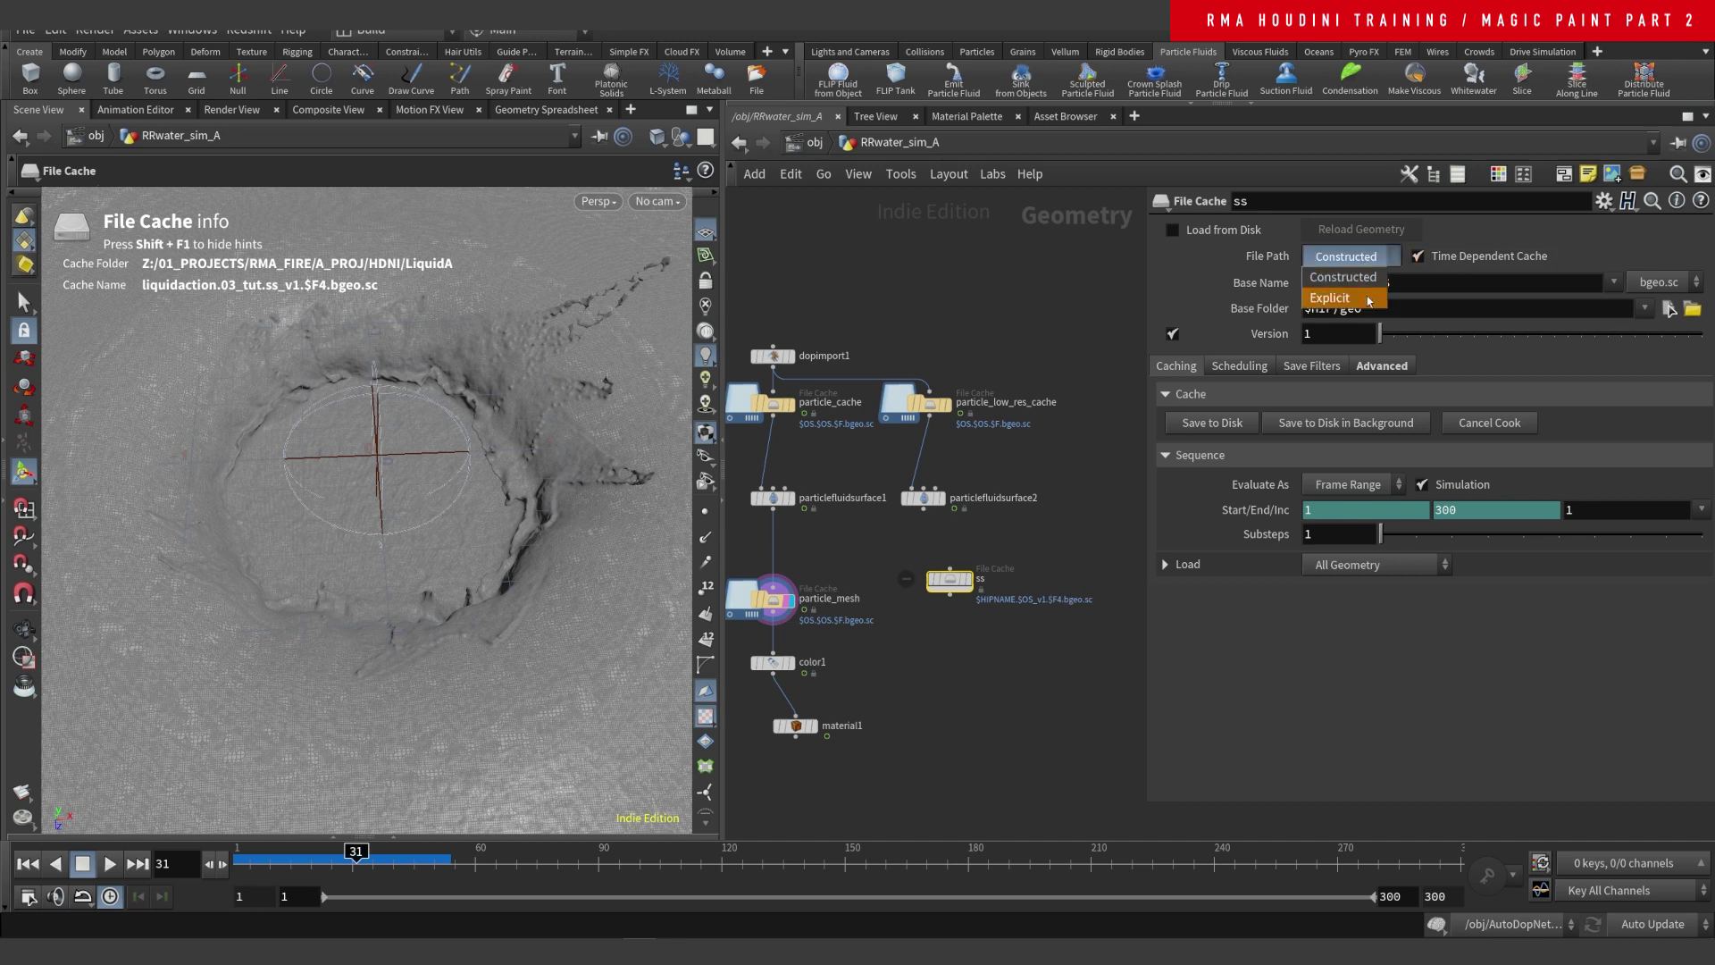
left_click(1366, 300)
left_click_drag(1371, 284, 1597, 257)
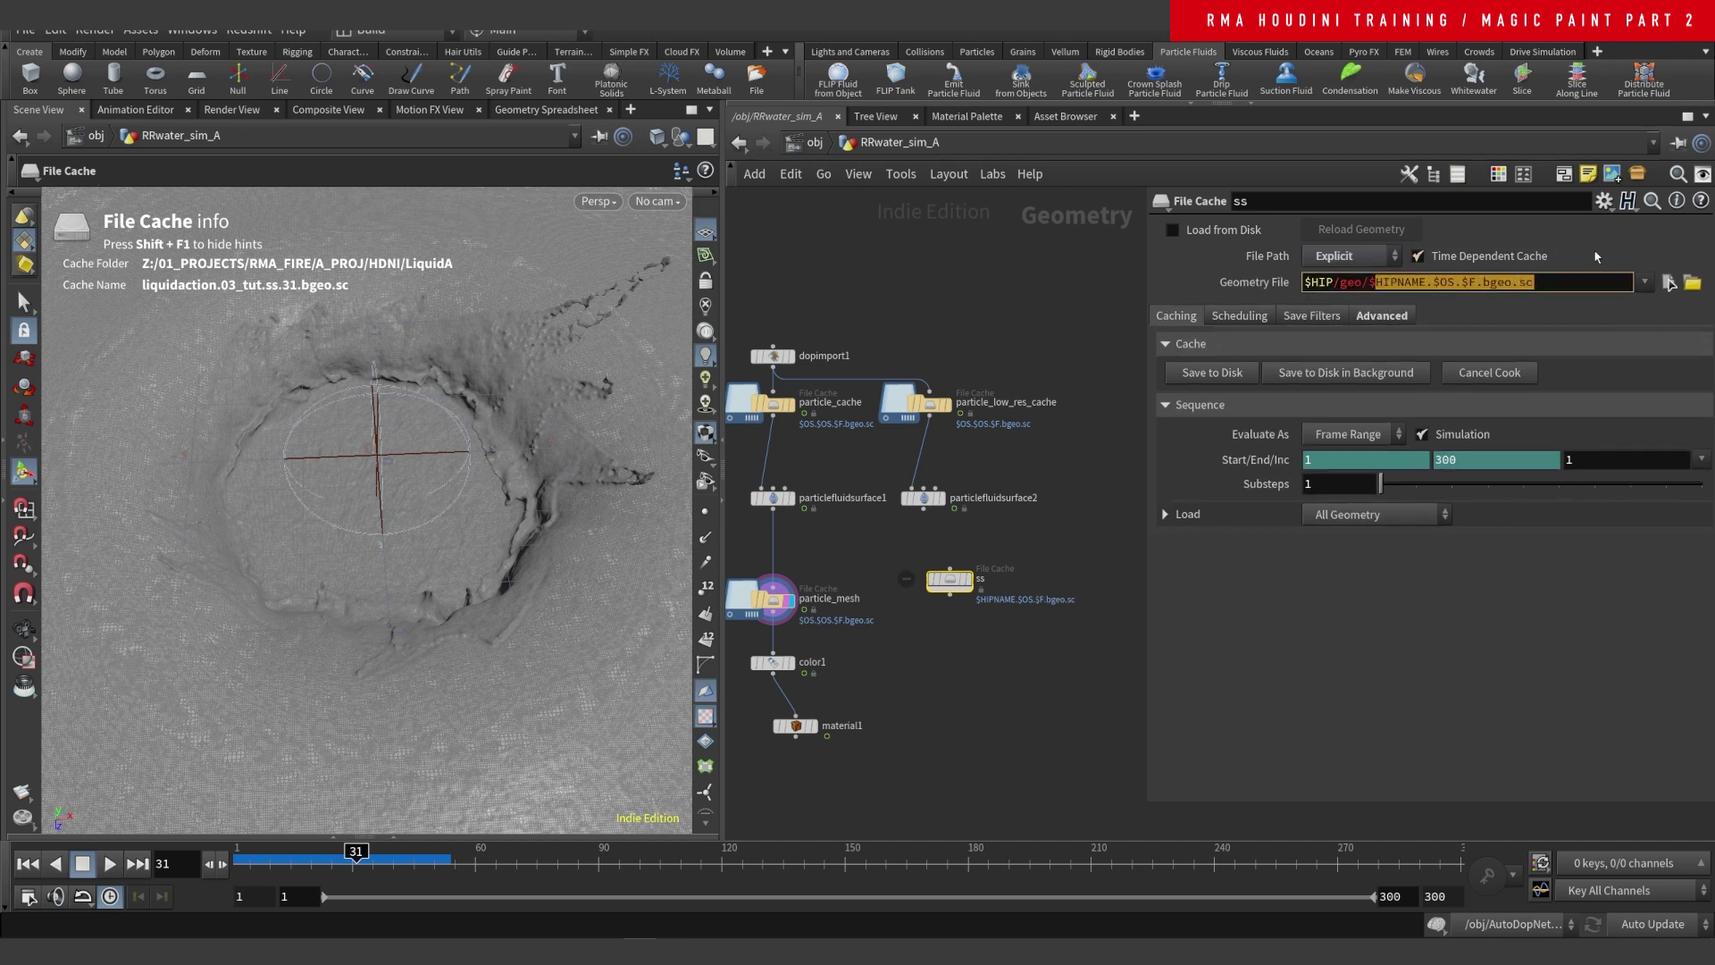
type("OS/$O")
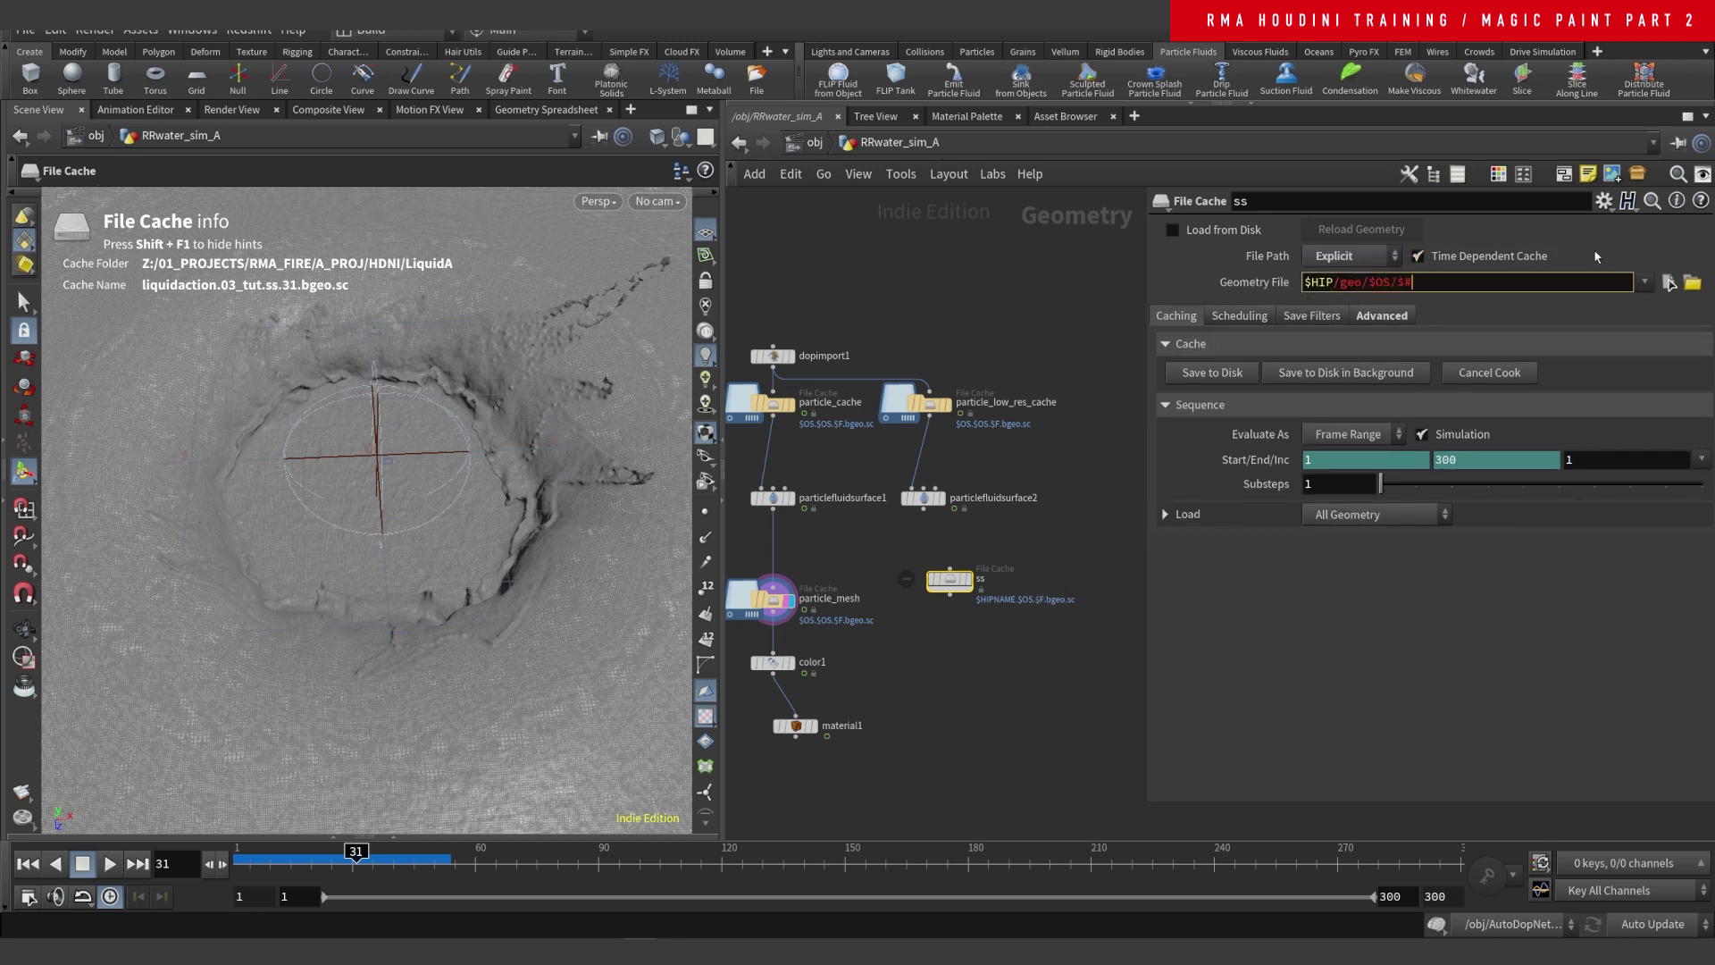
type("S.$F.bgeo.sc")
key("Return")
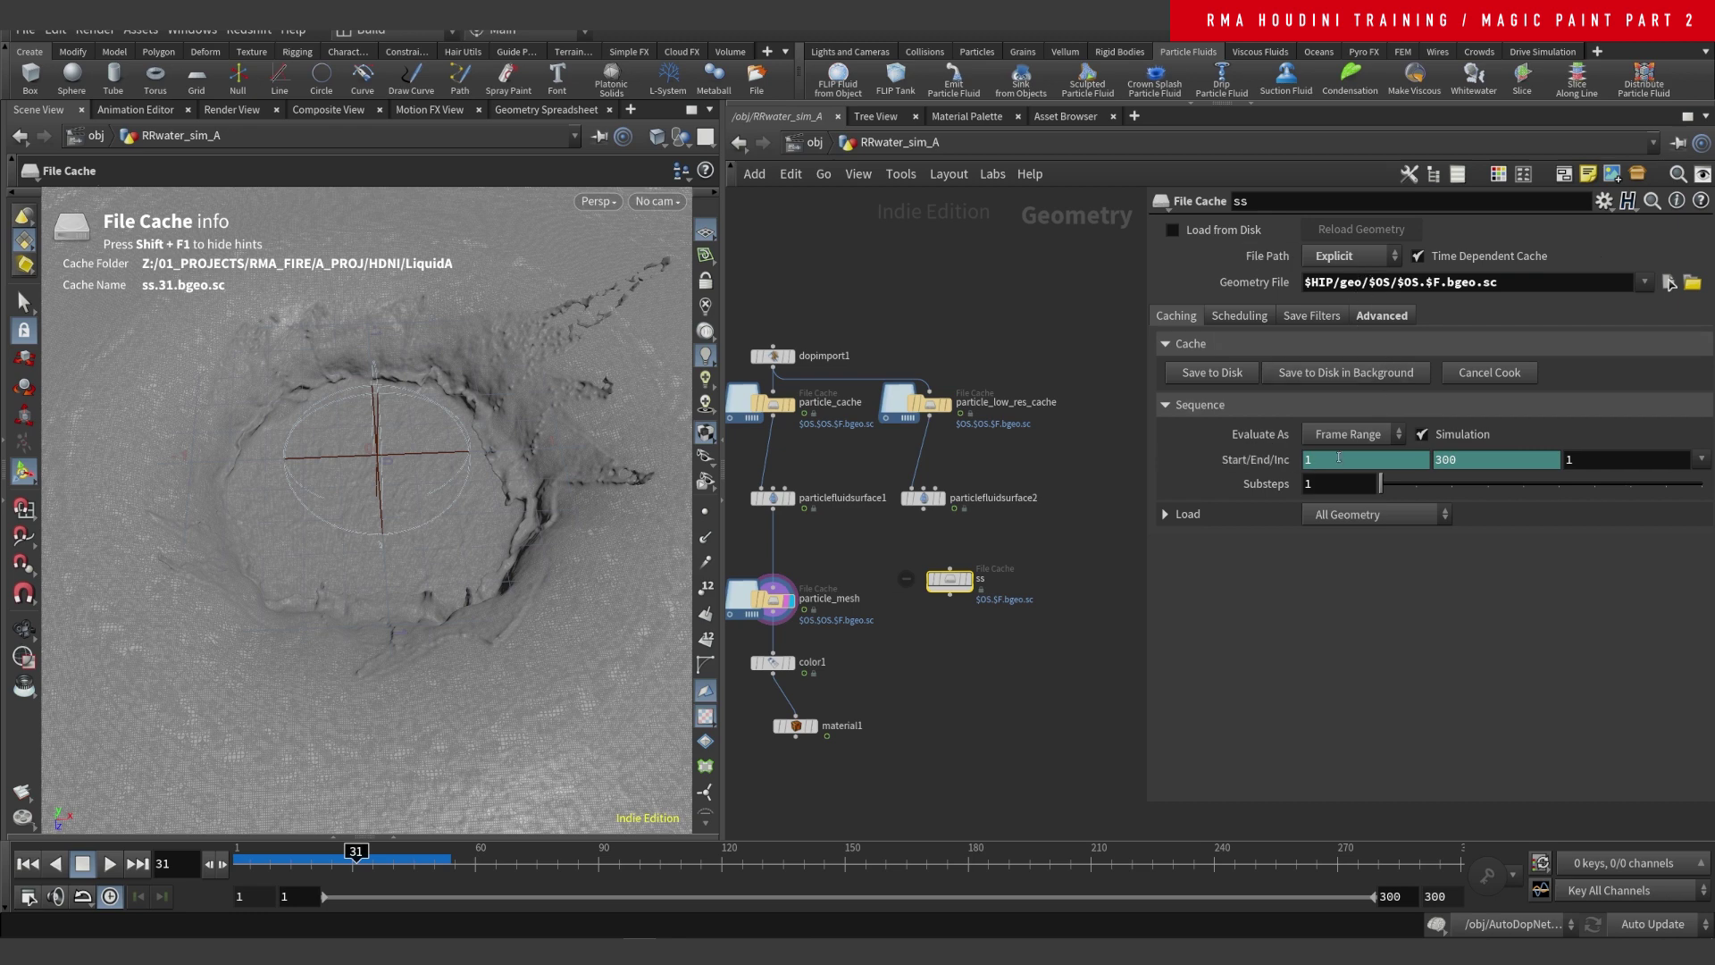
- Examine the $OS folder, $OS file name and $F.bgeo.sc parts of the ss cache's geometry path
left_click(1343, 284)
left_click_drag(1368, 284, 1391, 288)
mouse_move(982, 582)
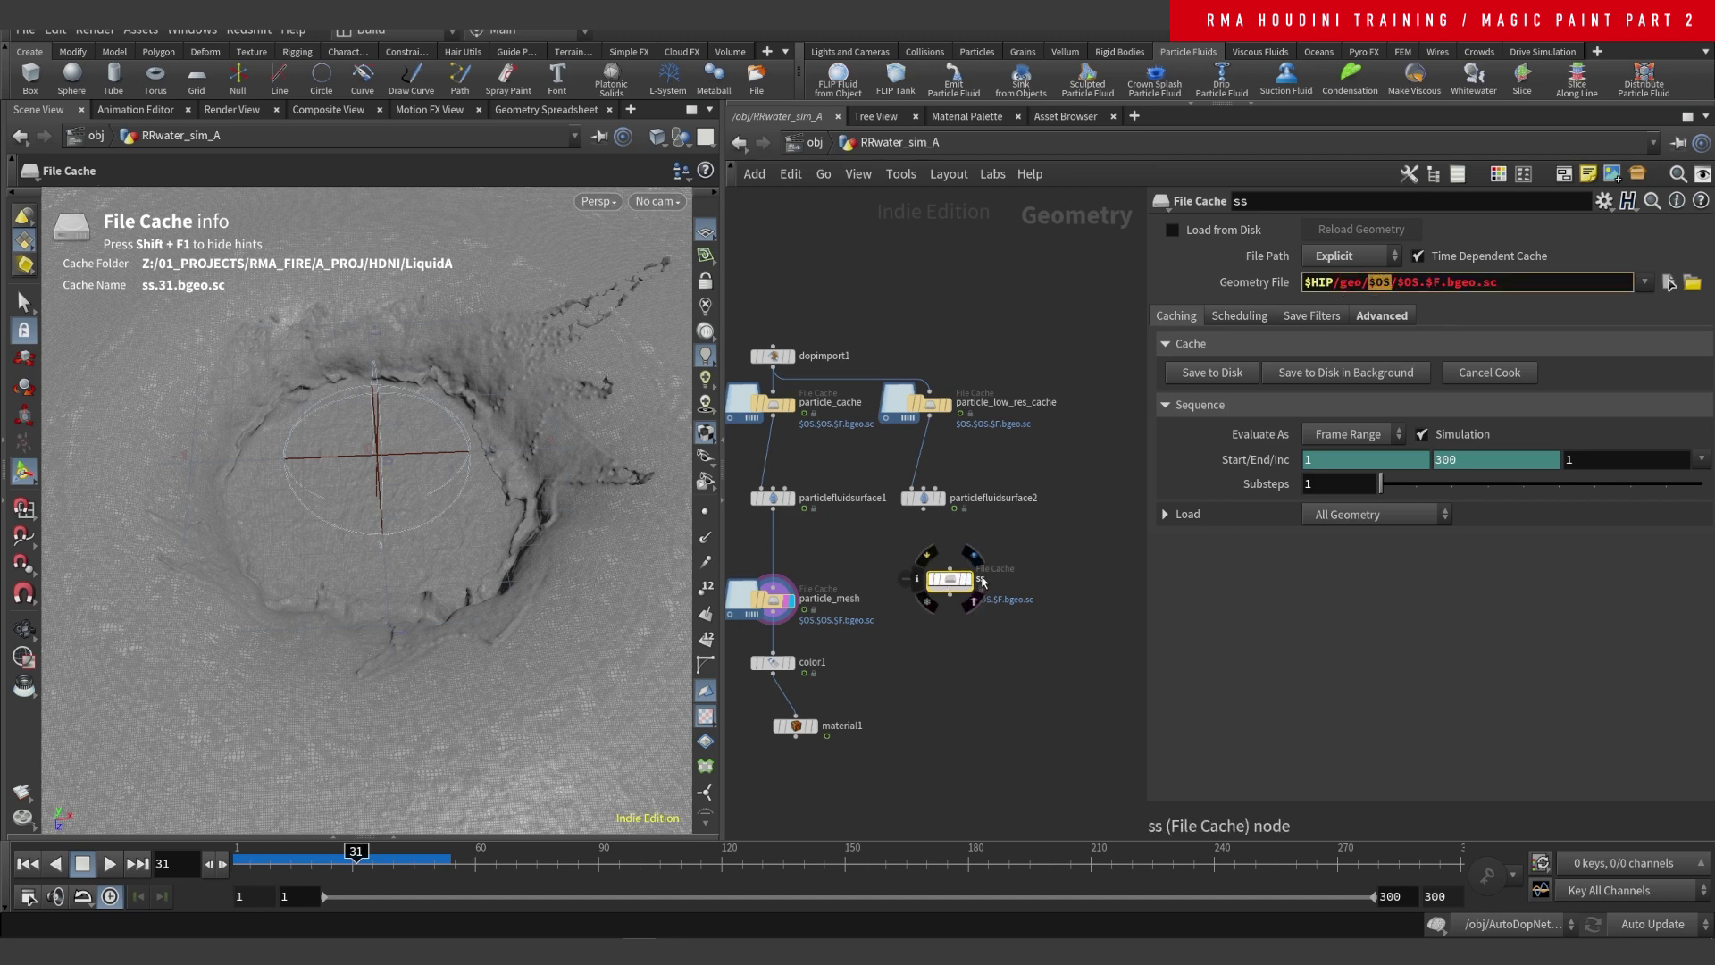
left_click_drag(1398, 288, 1420, 289)
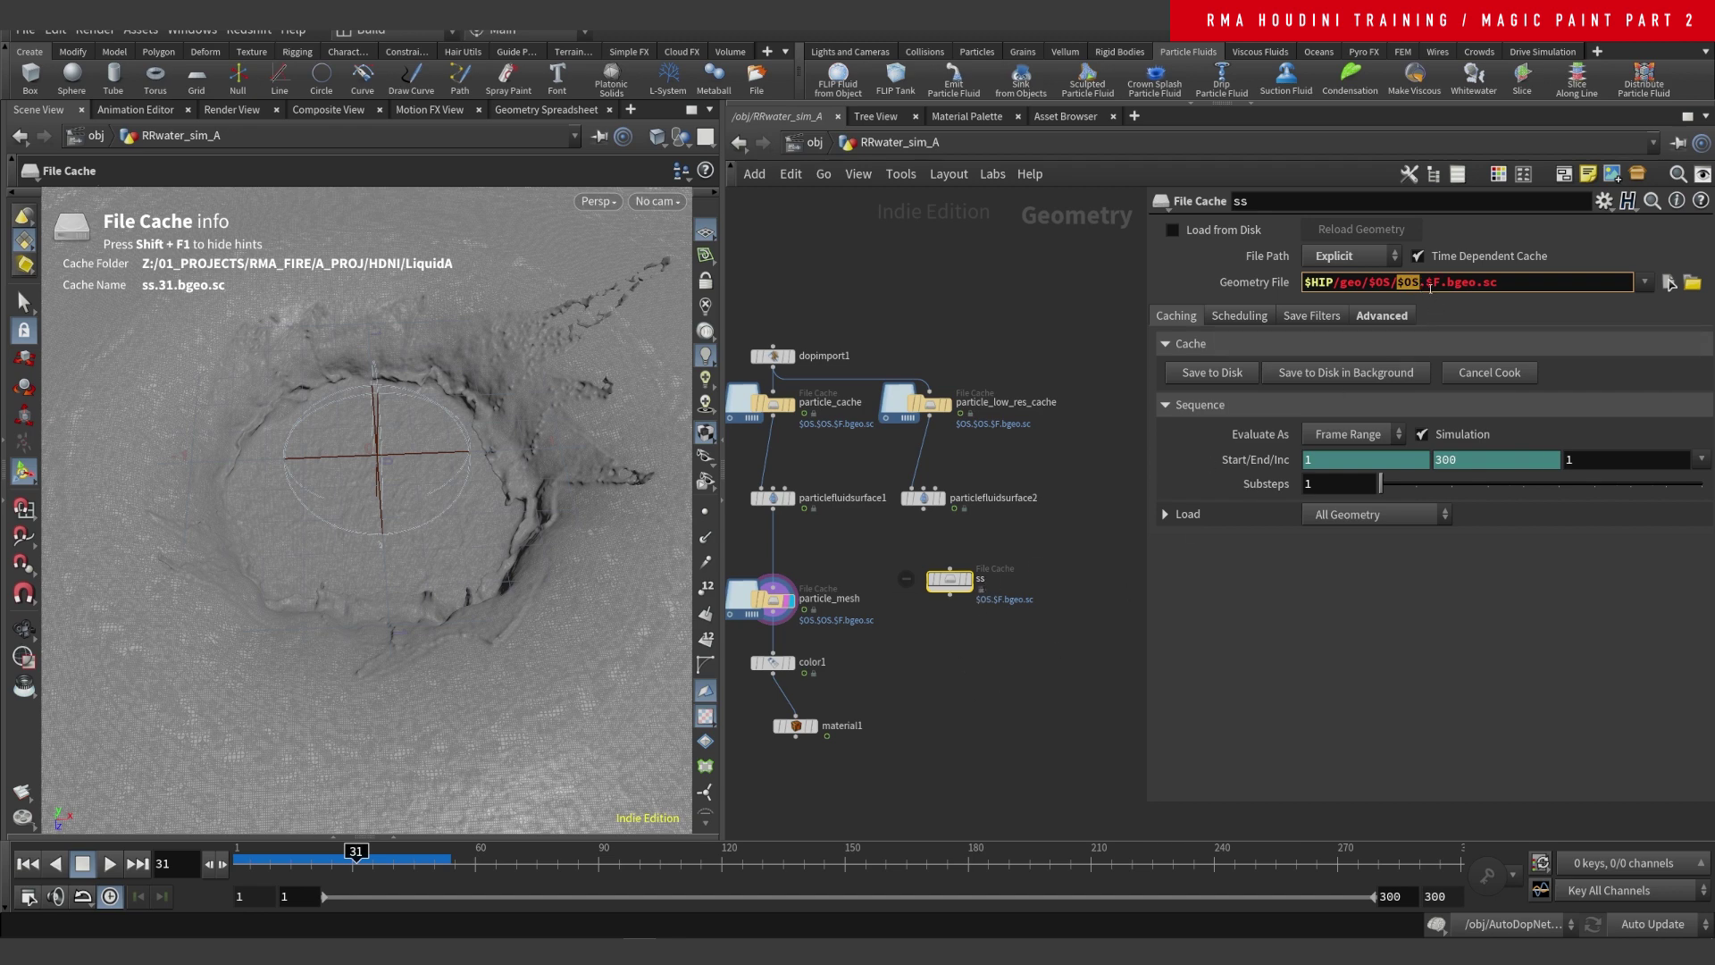
left_click_drag(1427, 289, 1533, 288)
left_click(951, 640)
- Display the color1 node below particle_mesh and open its parameters
middle_click_drag(950, 641, 1024, 597)
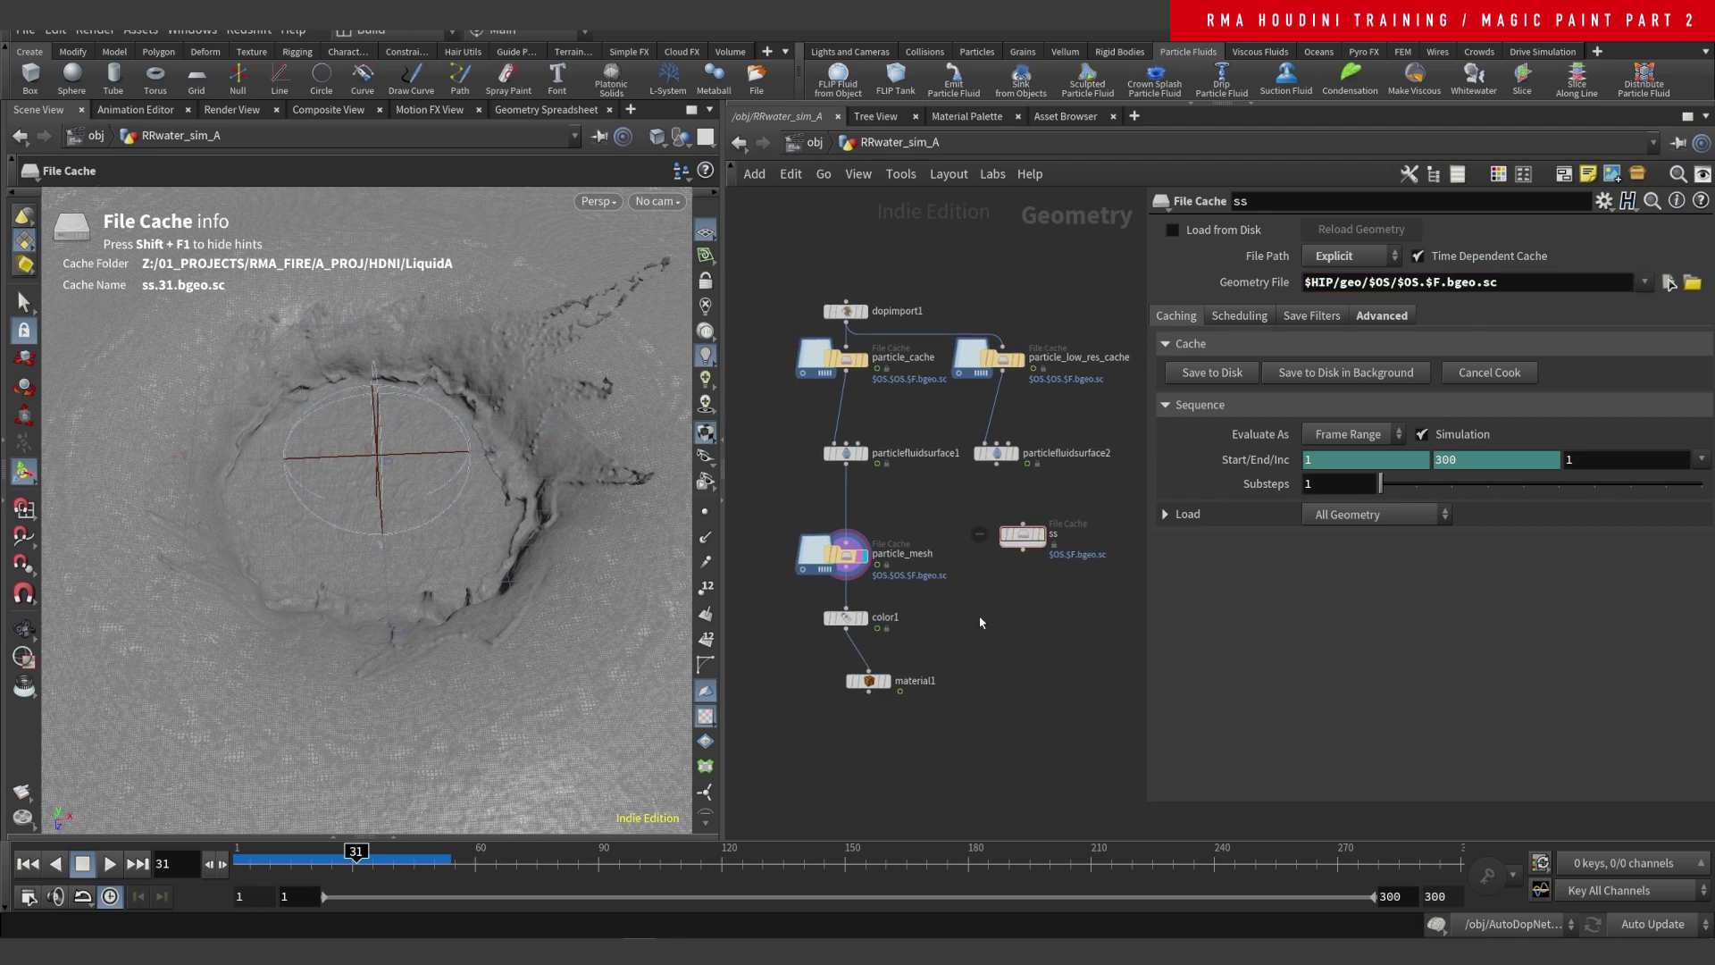
scroll(980, 623, "up", 3)
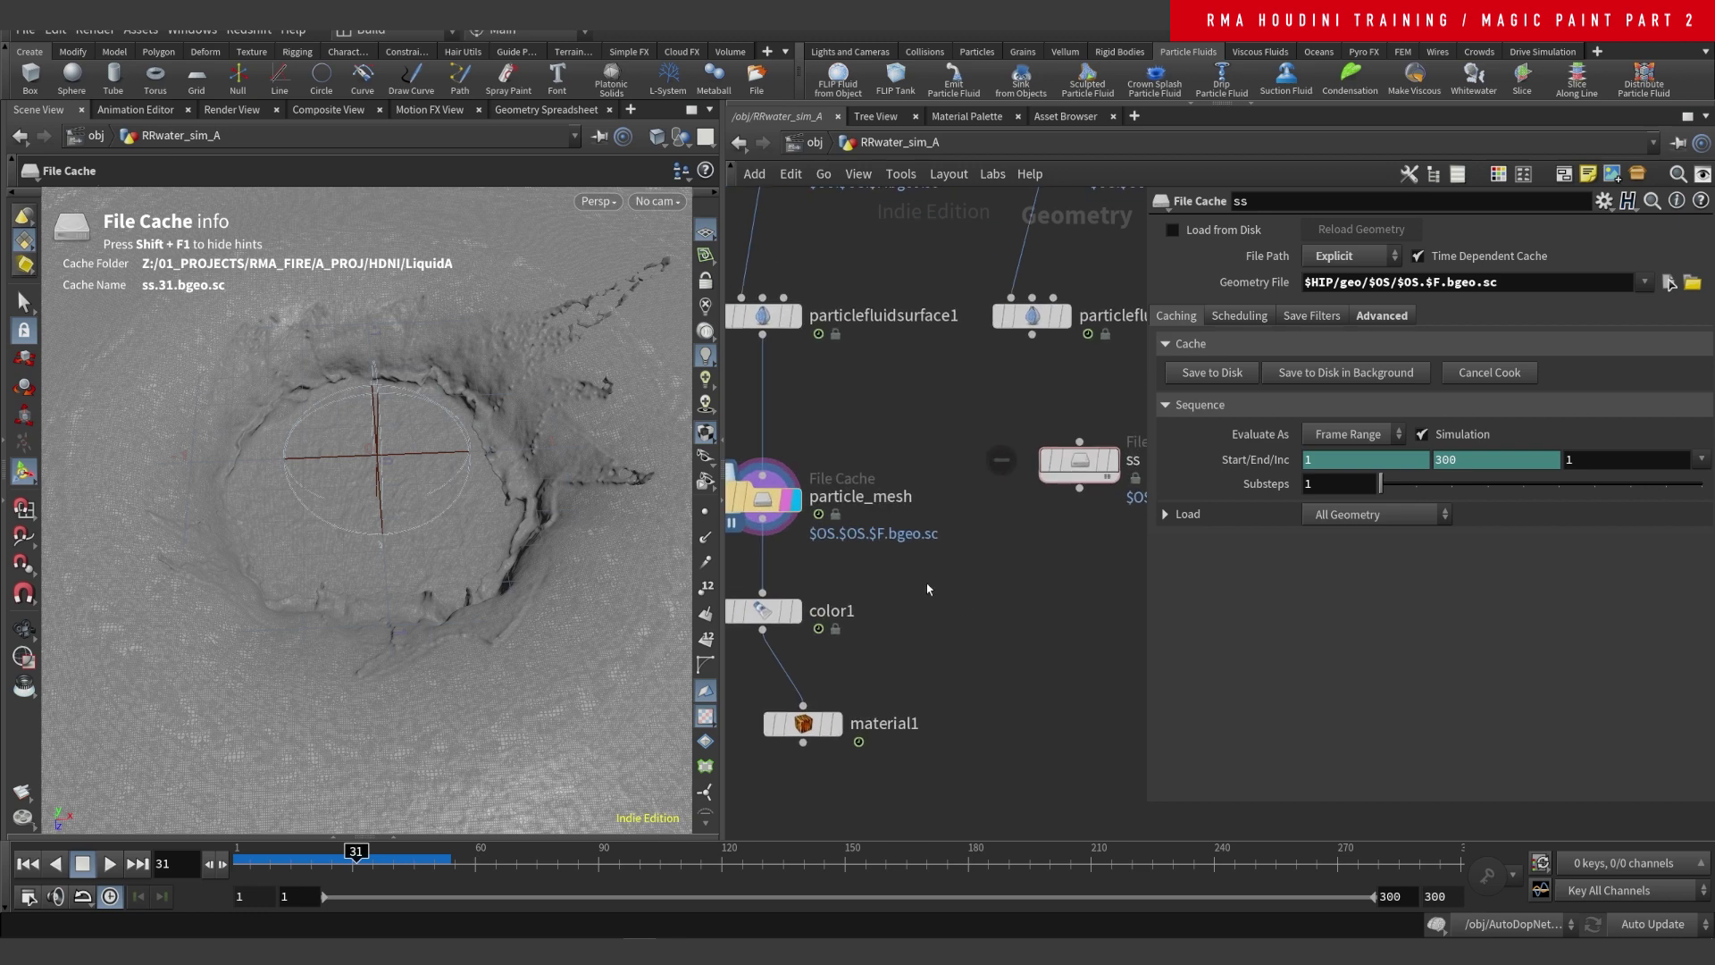
left_click(798, 612)
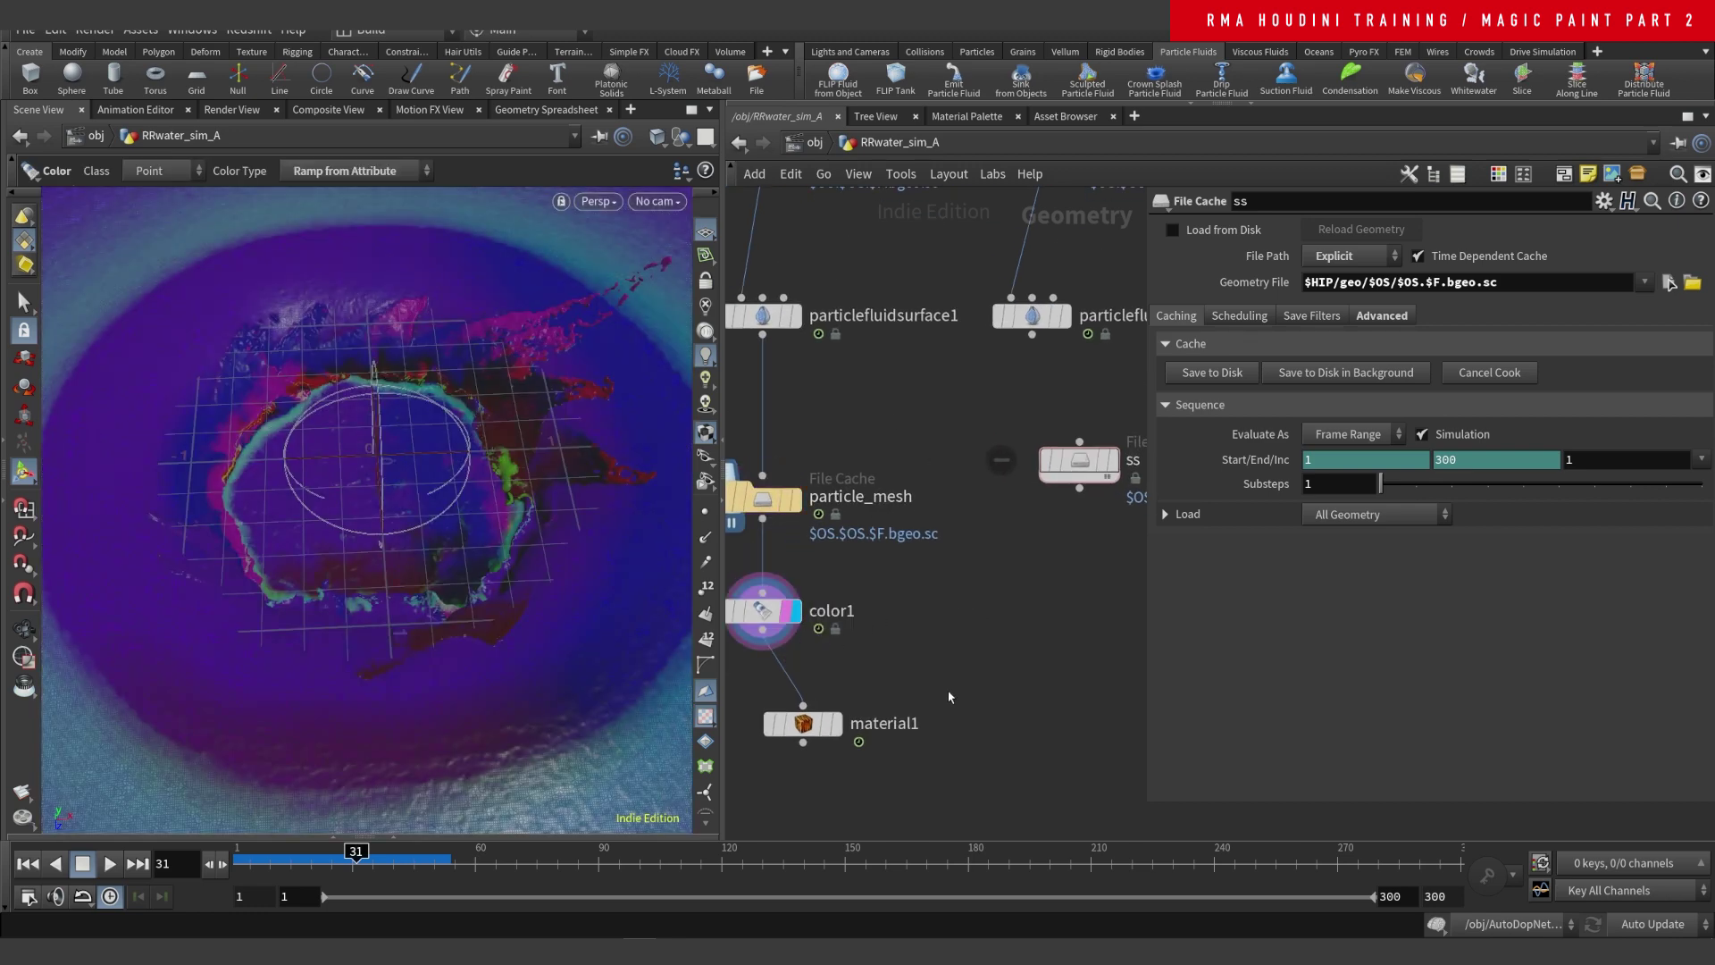
left_click(830, 610)
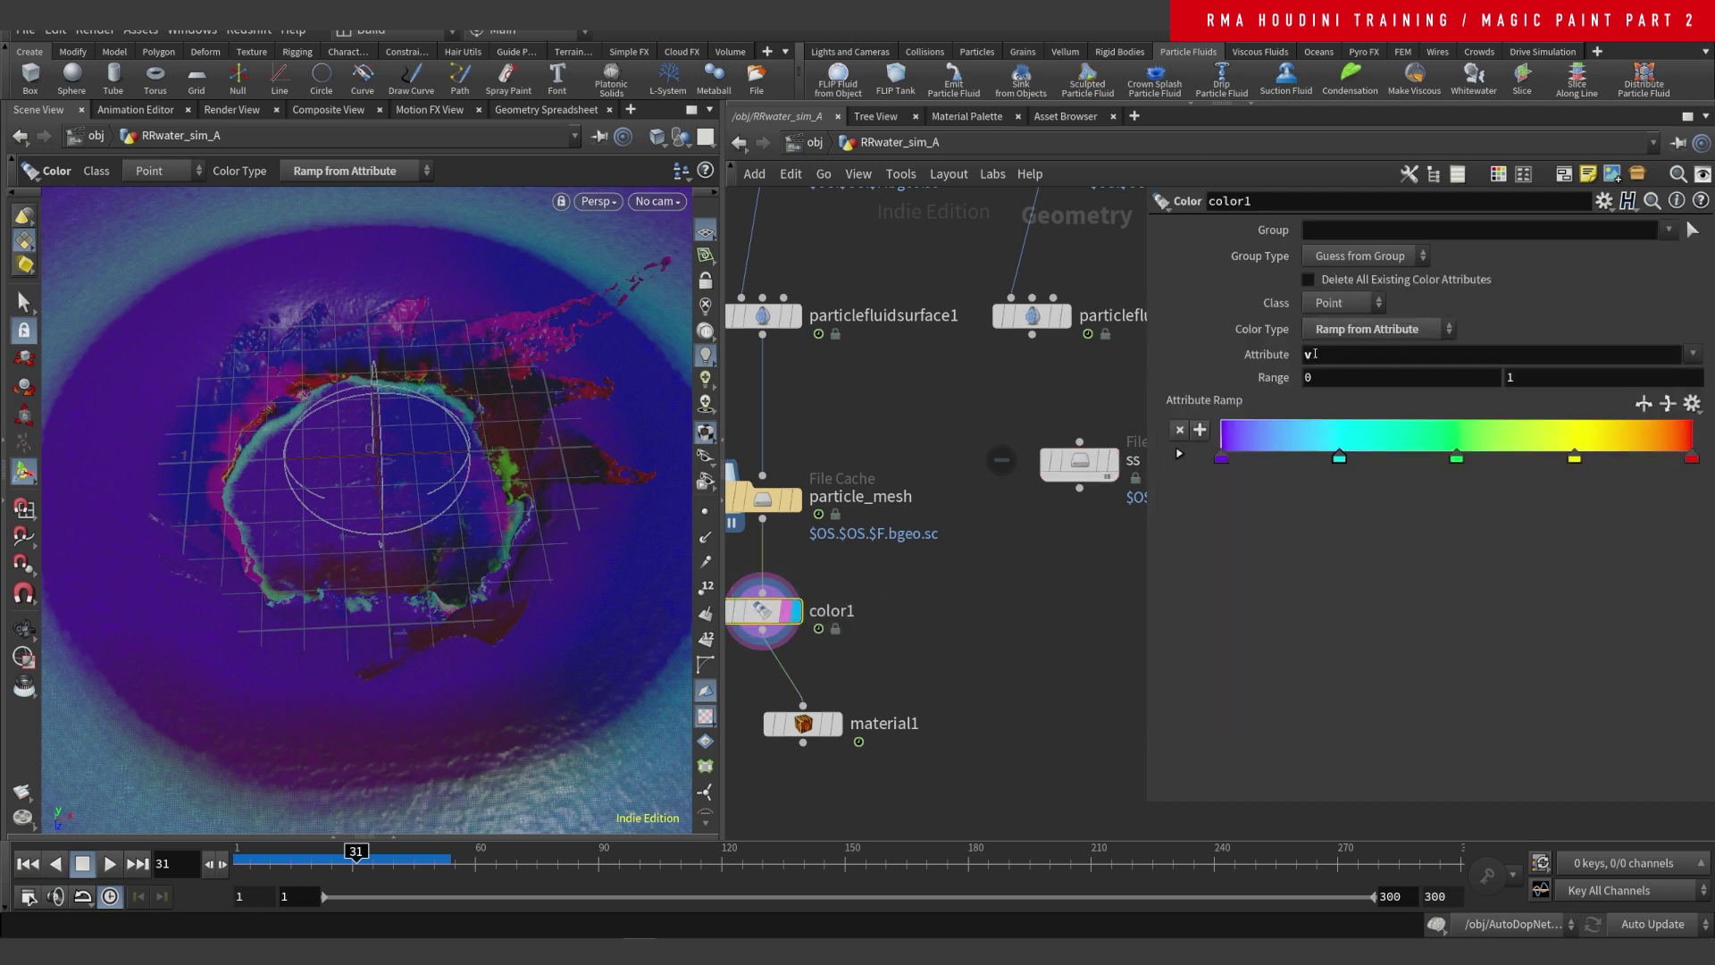
- Try the Magma and Two-Tone presets on the color1 attribute ramp, then undo both ramp changes
left_click(1692, 404)
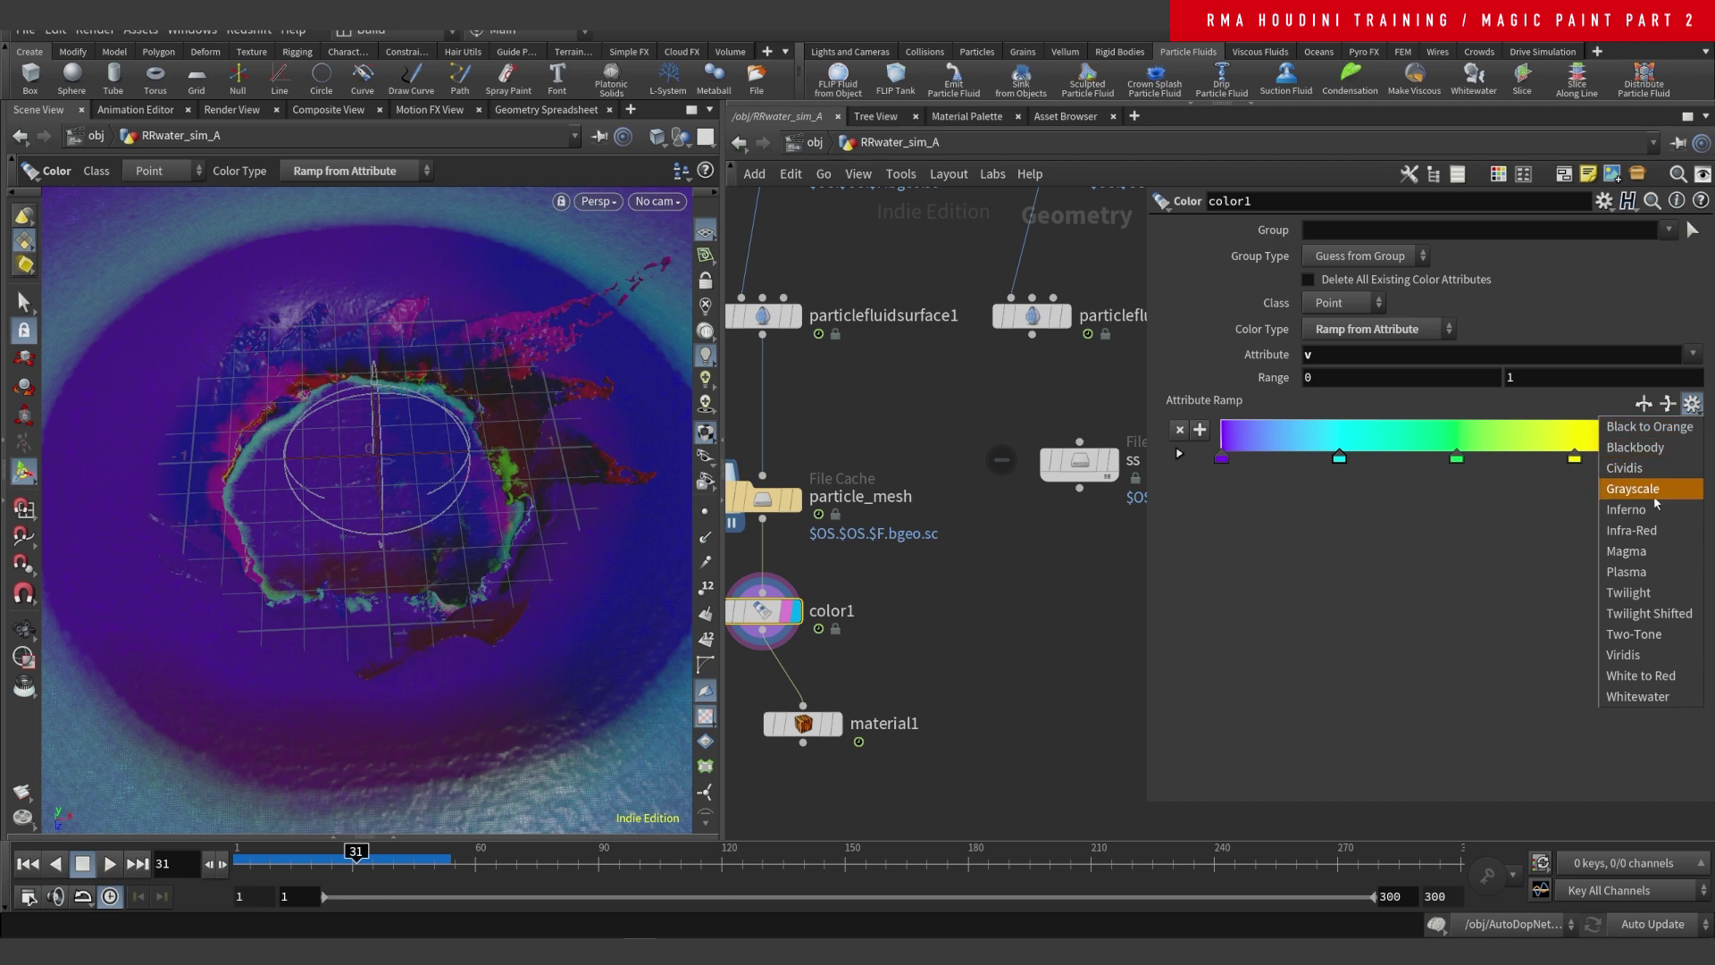
left_click(1646, 552)
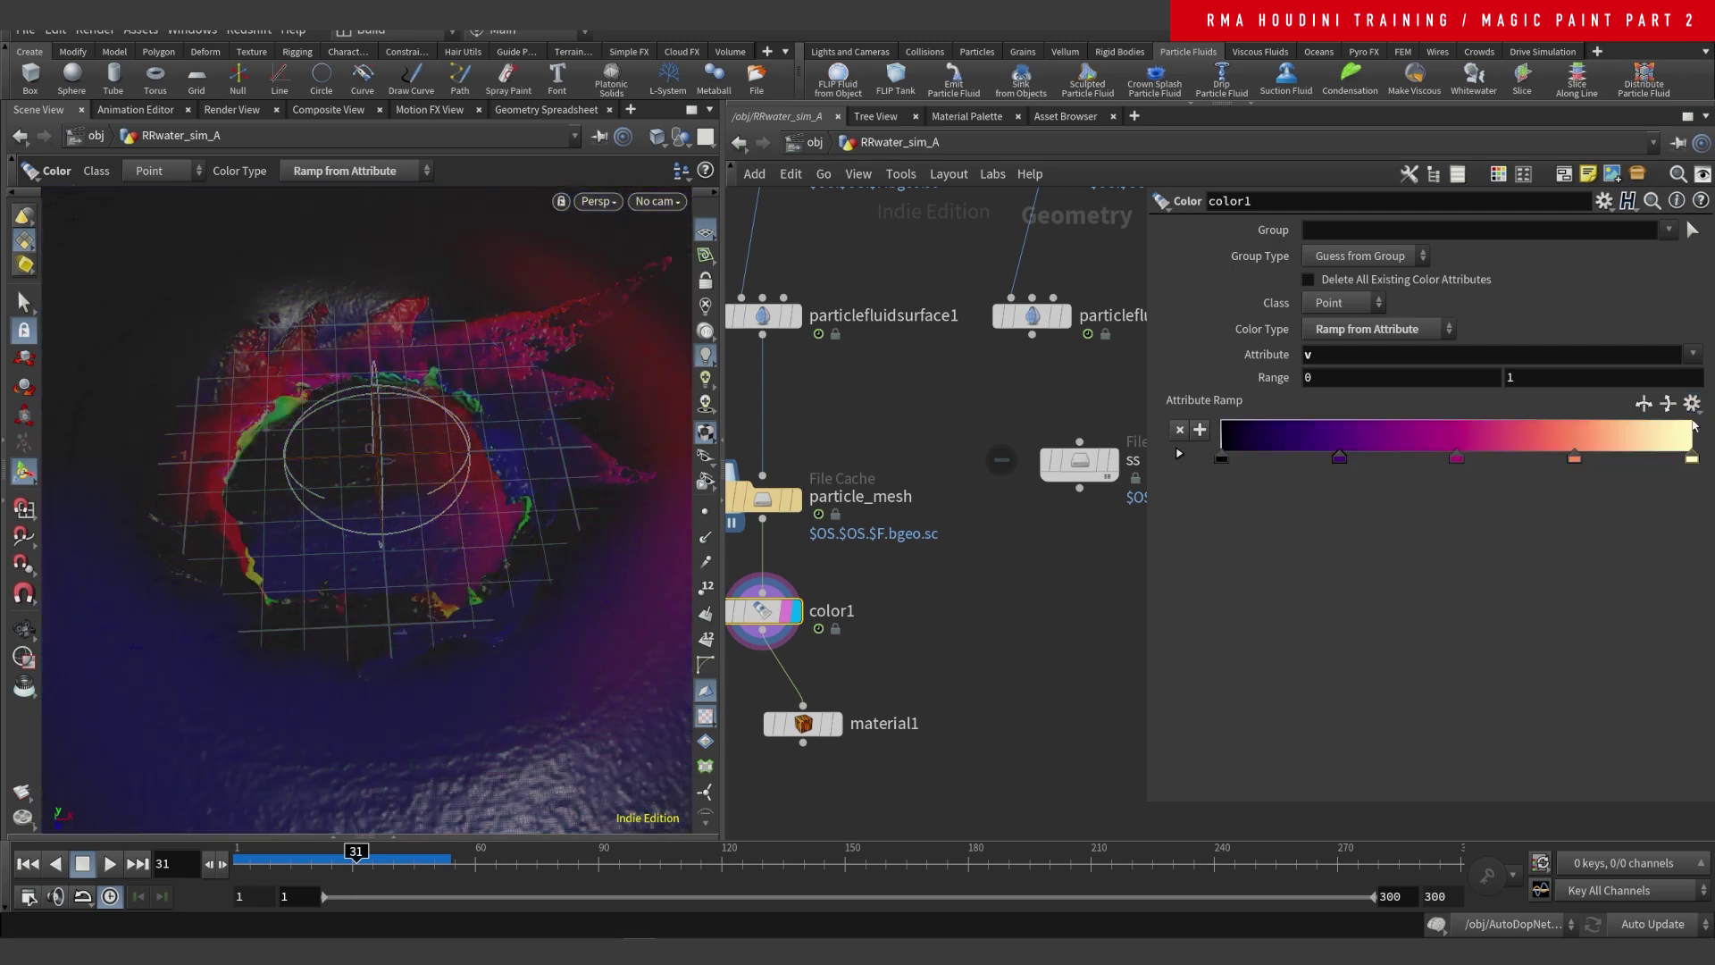
left_click(1692, 404)
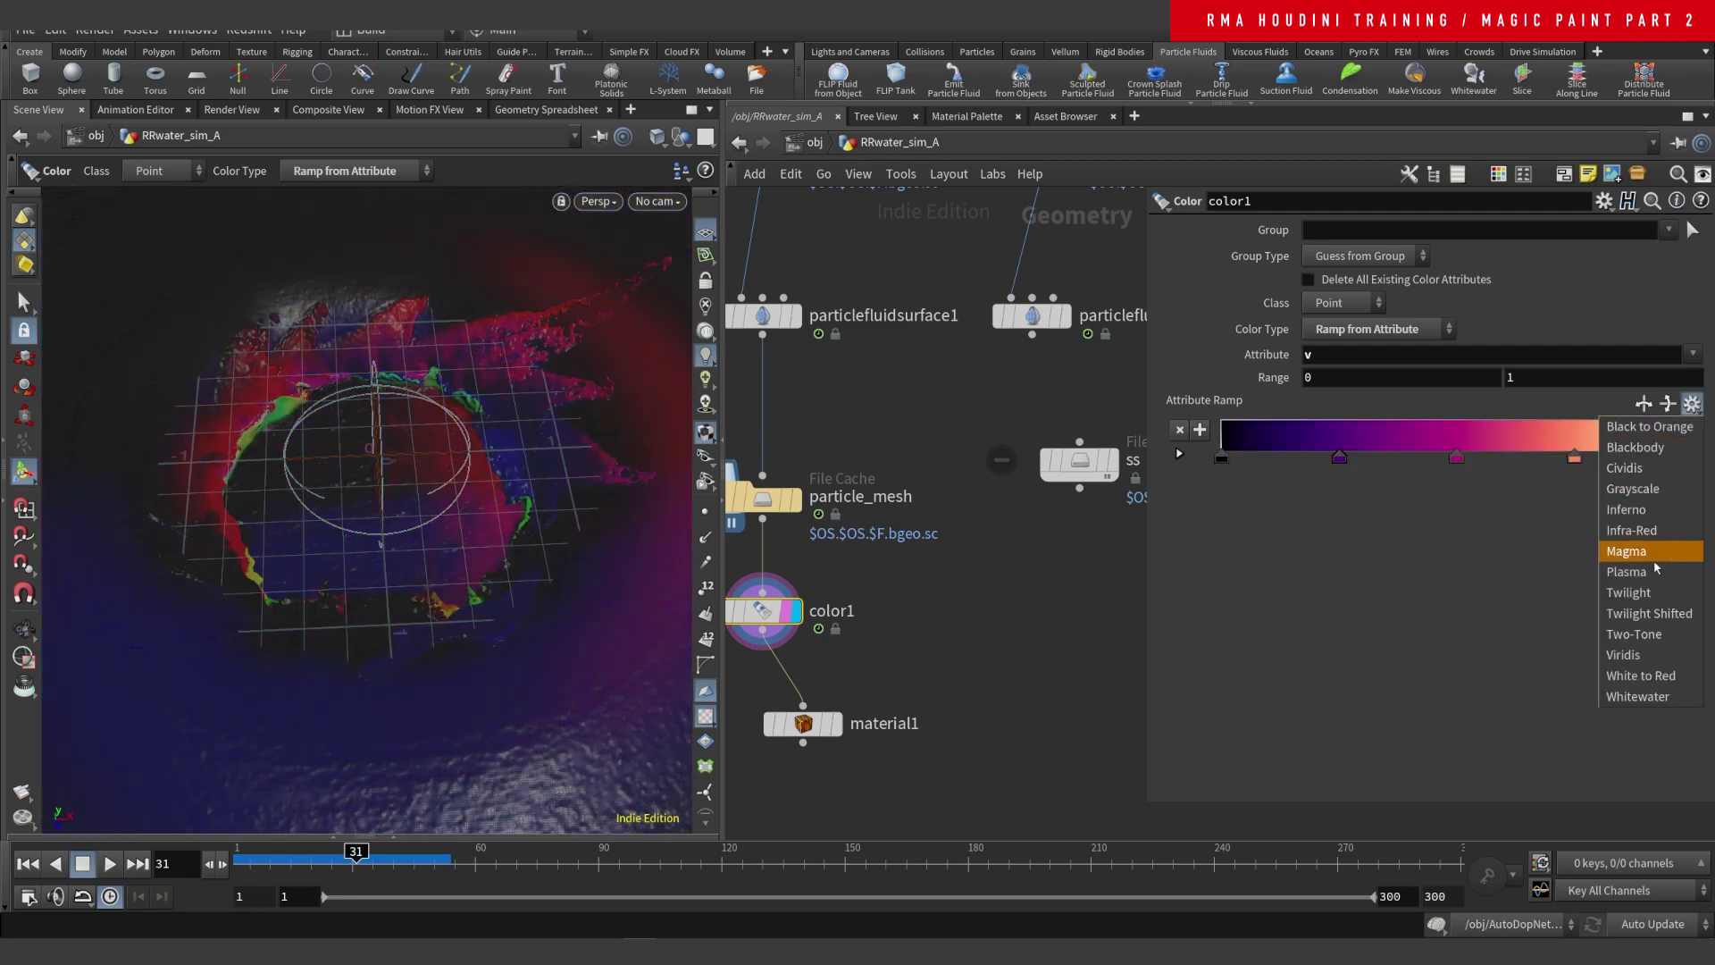
left_click(1643, 633)
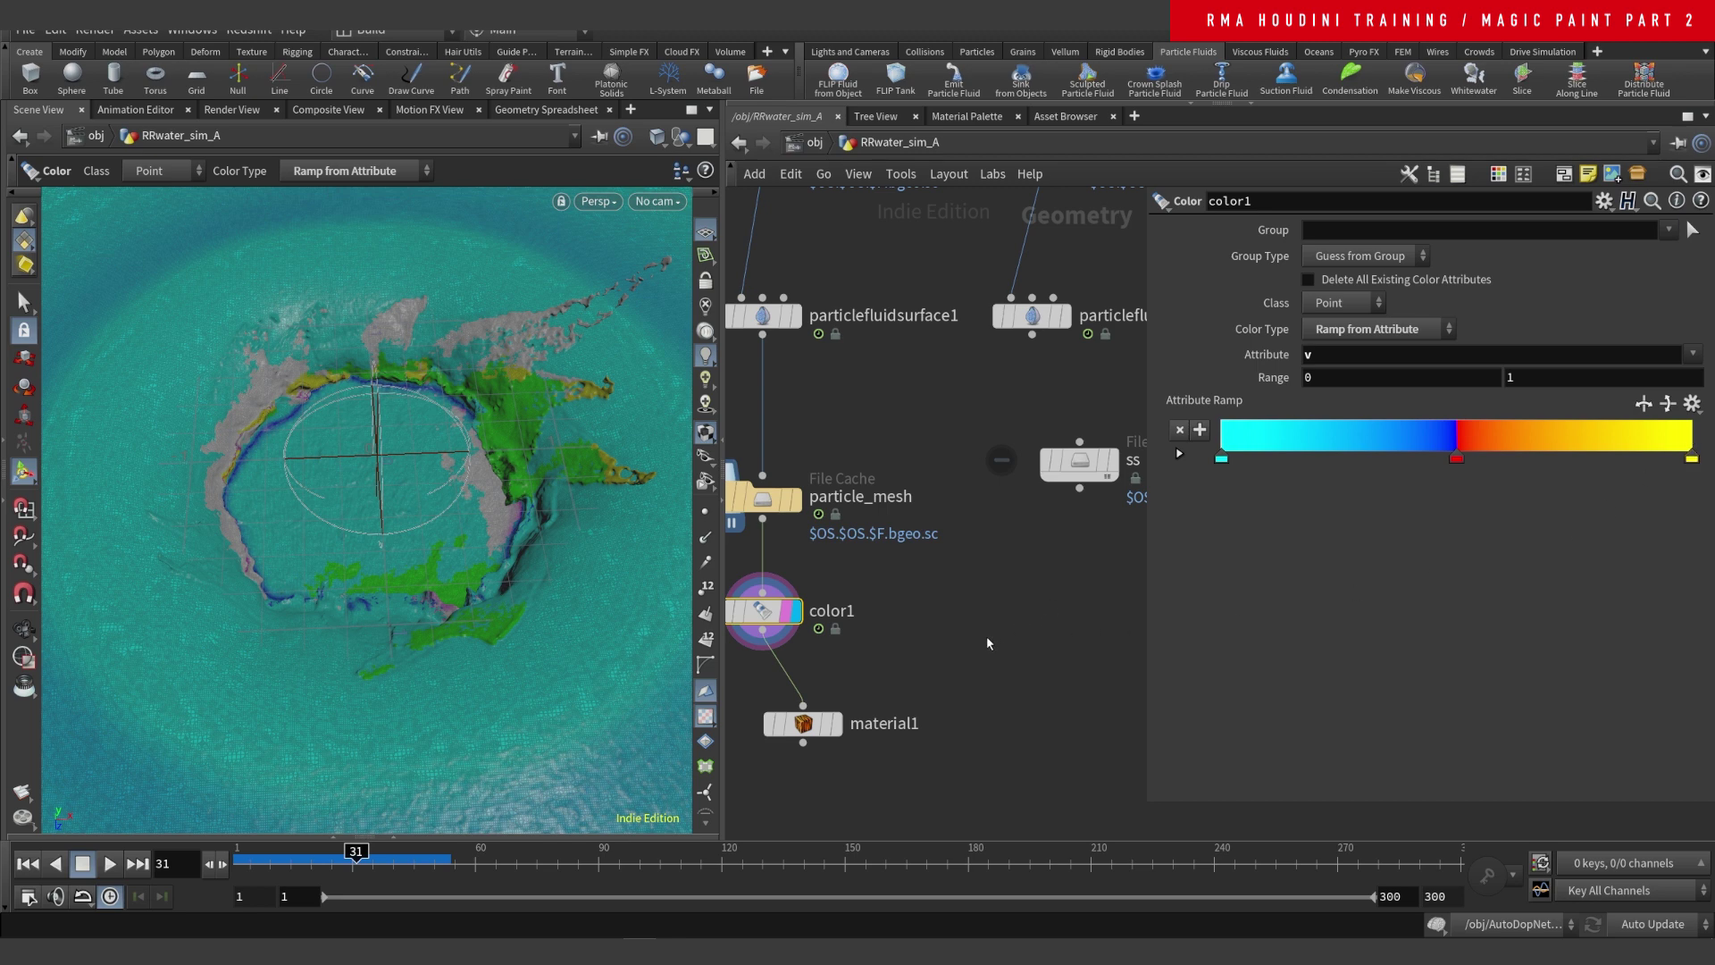
key("ctrl+z")
key("ctrl+z")
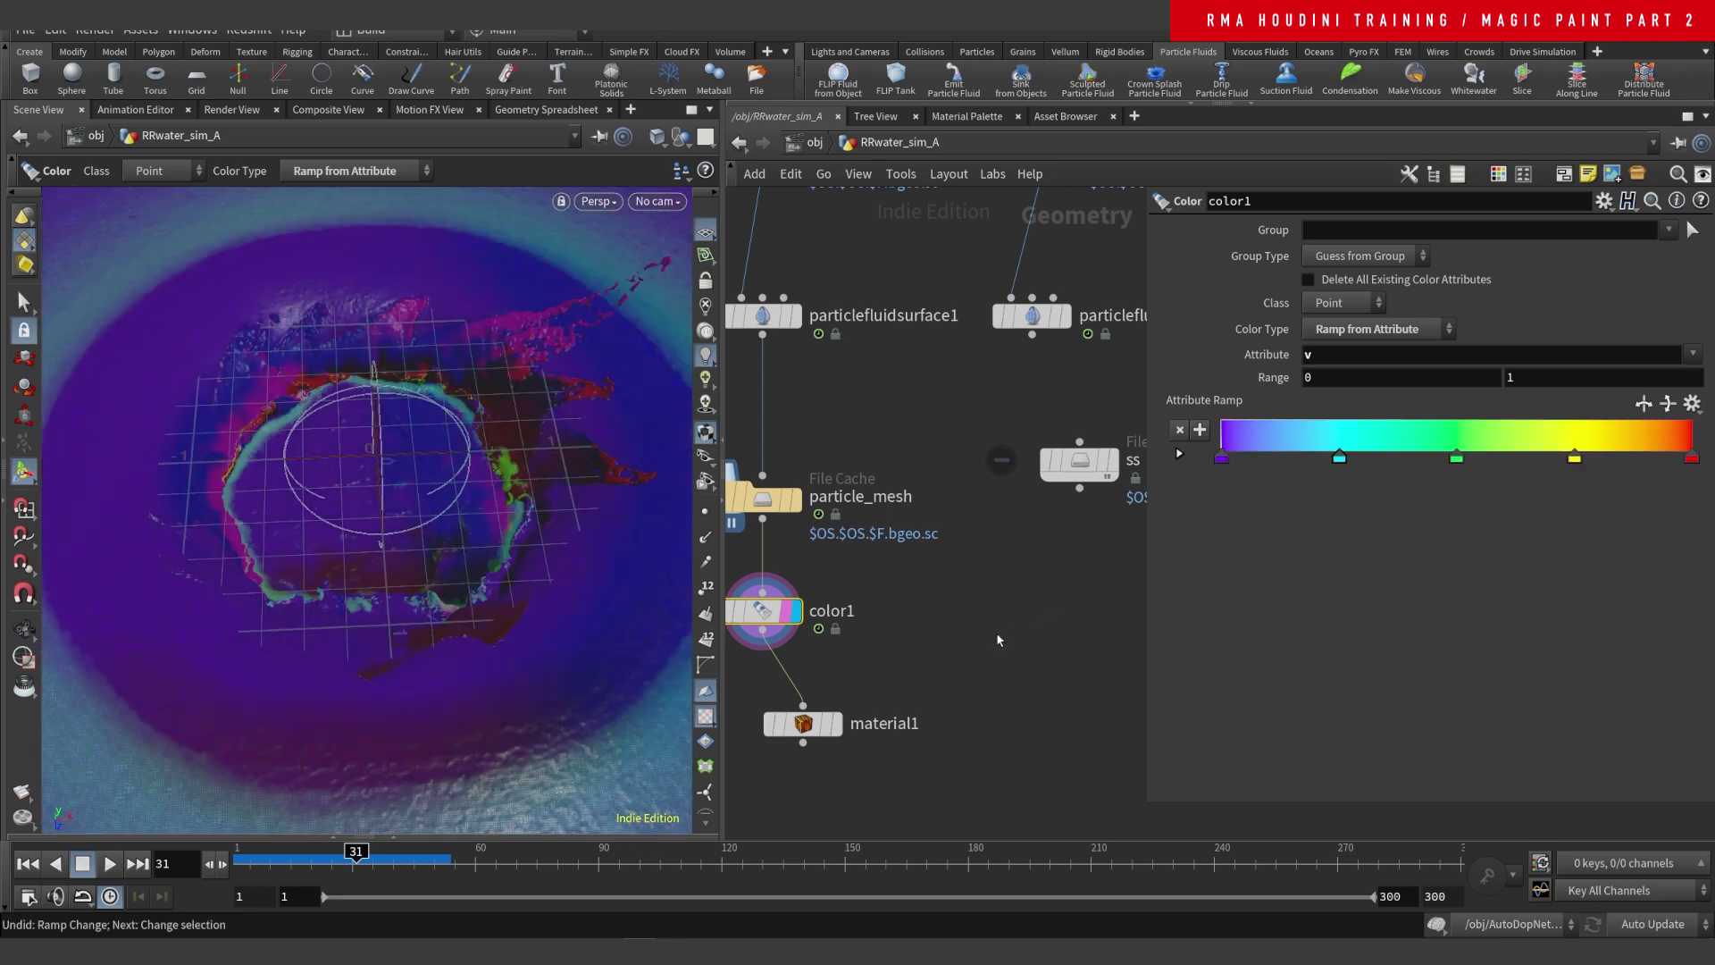
- Display the material1 node below color1 and open its parameters
right_click_drag(507, 448, 365, 597, "alt")
key("Return")
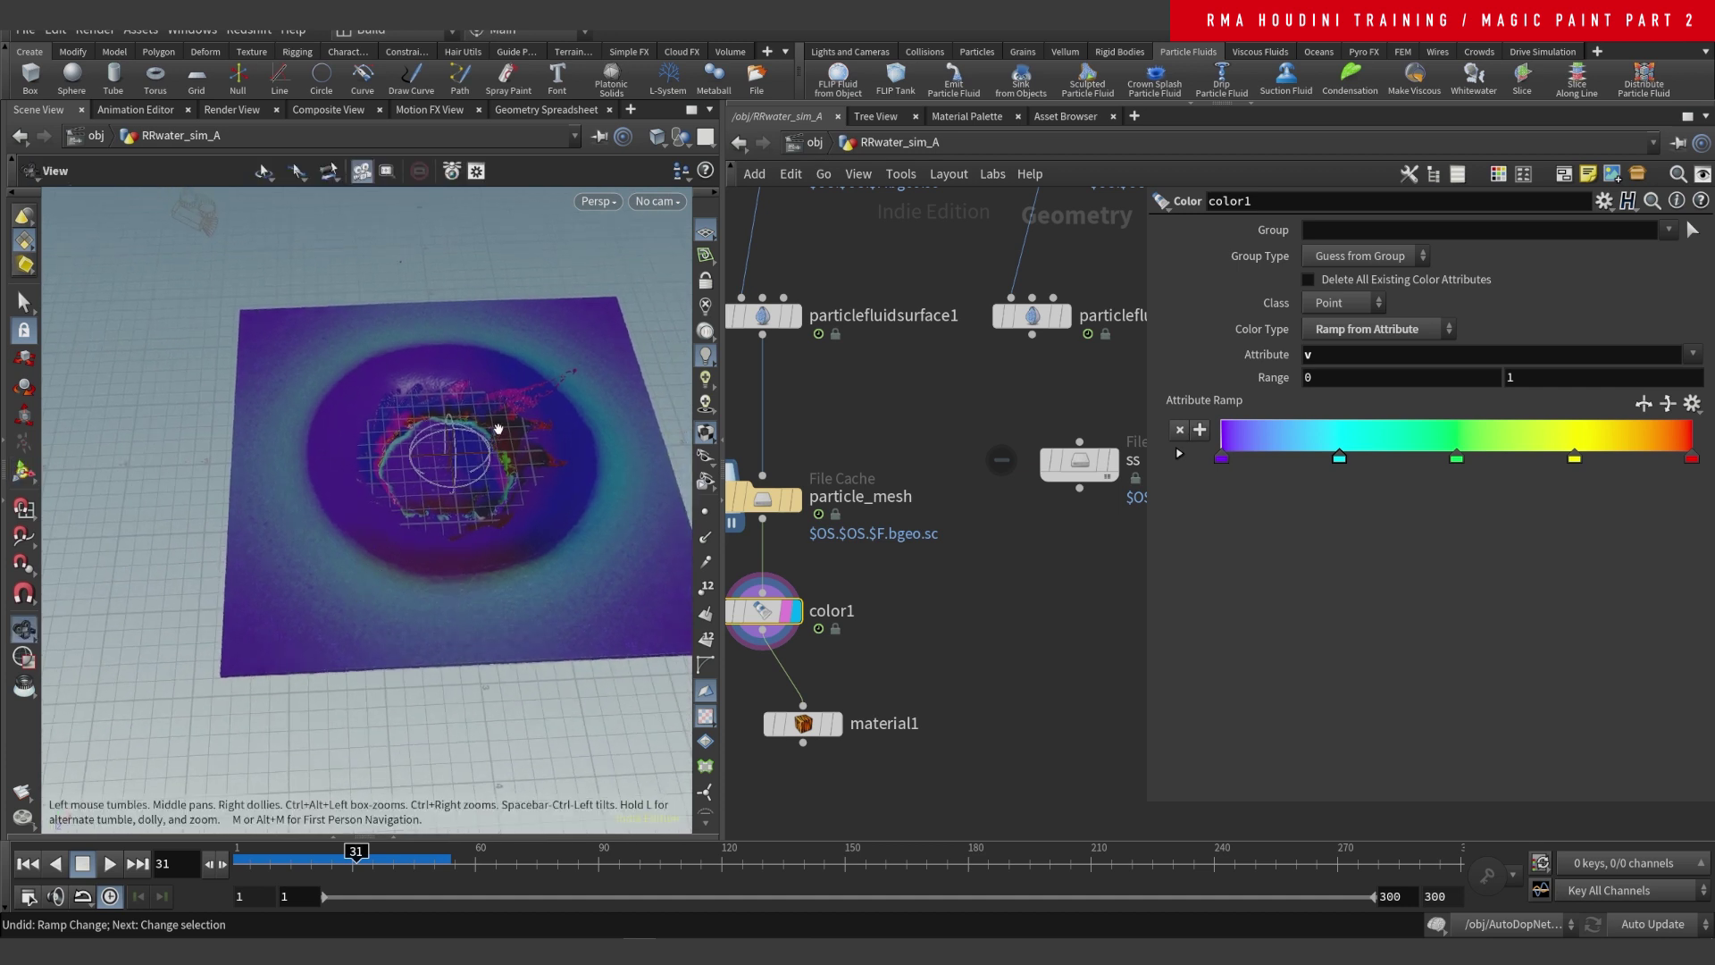
right_click_drag(514, 418, 586, 414, "alt")
middle_click_drag(930, 576, 956, 491)
left_click_drag(988, 573, 771, 727)
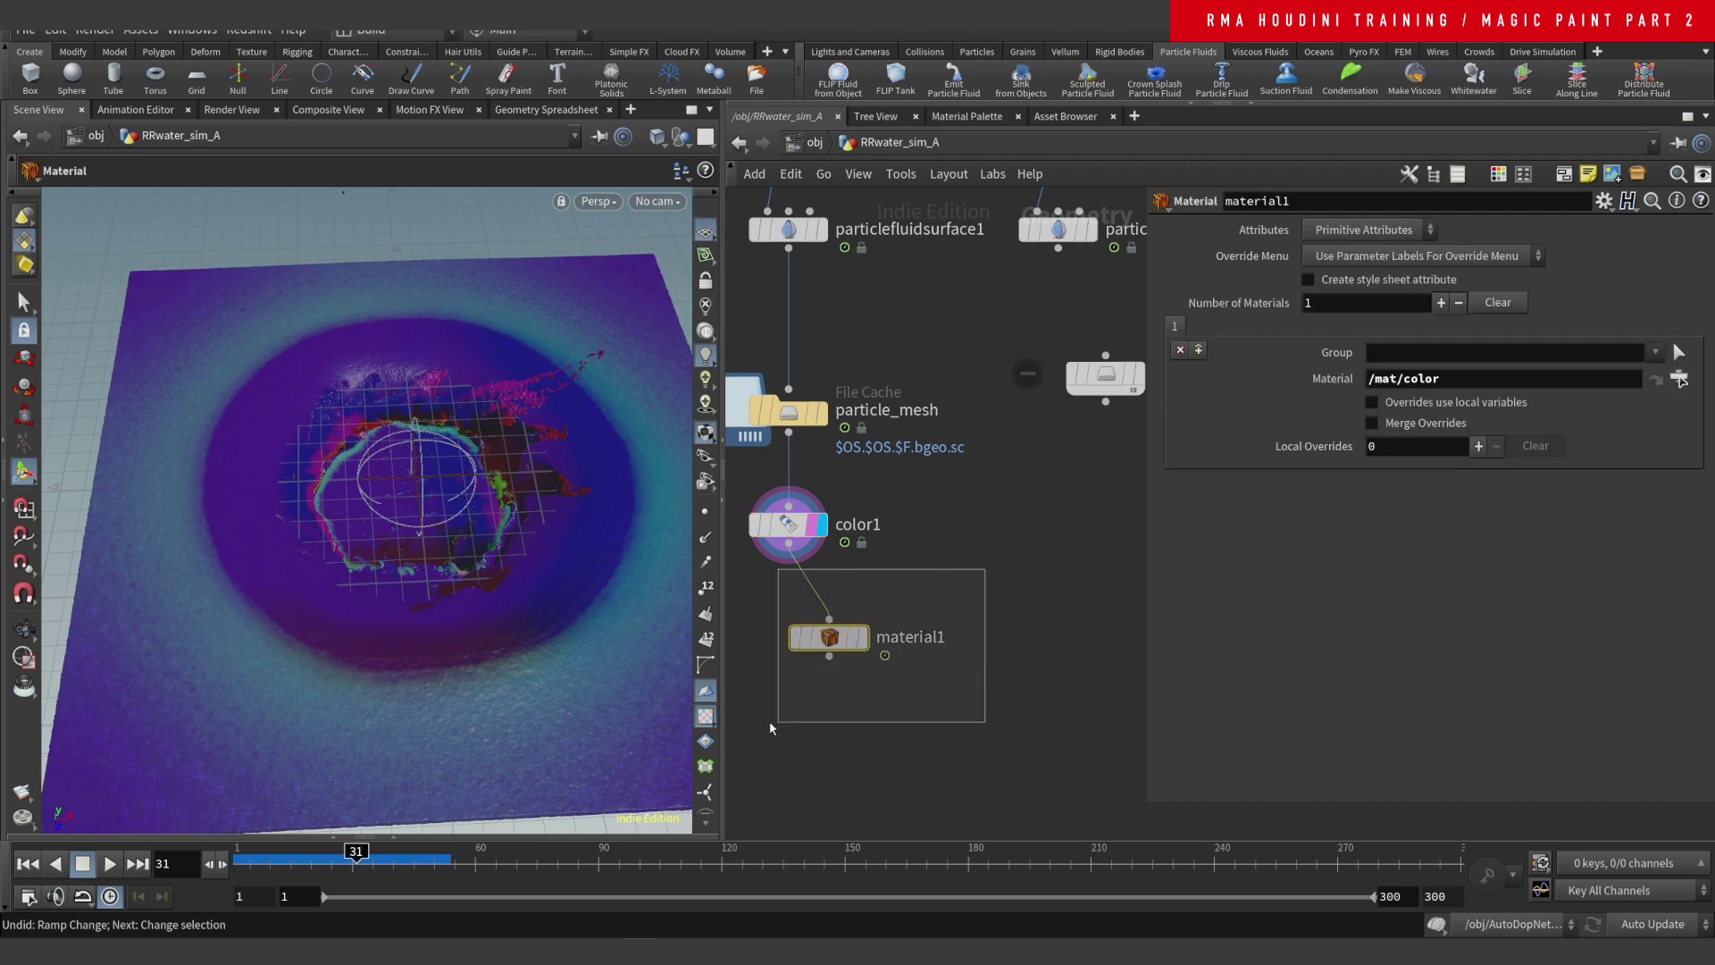
left_click(857, 638)
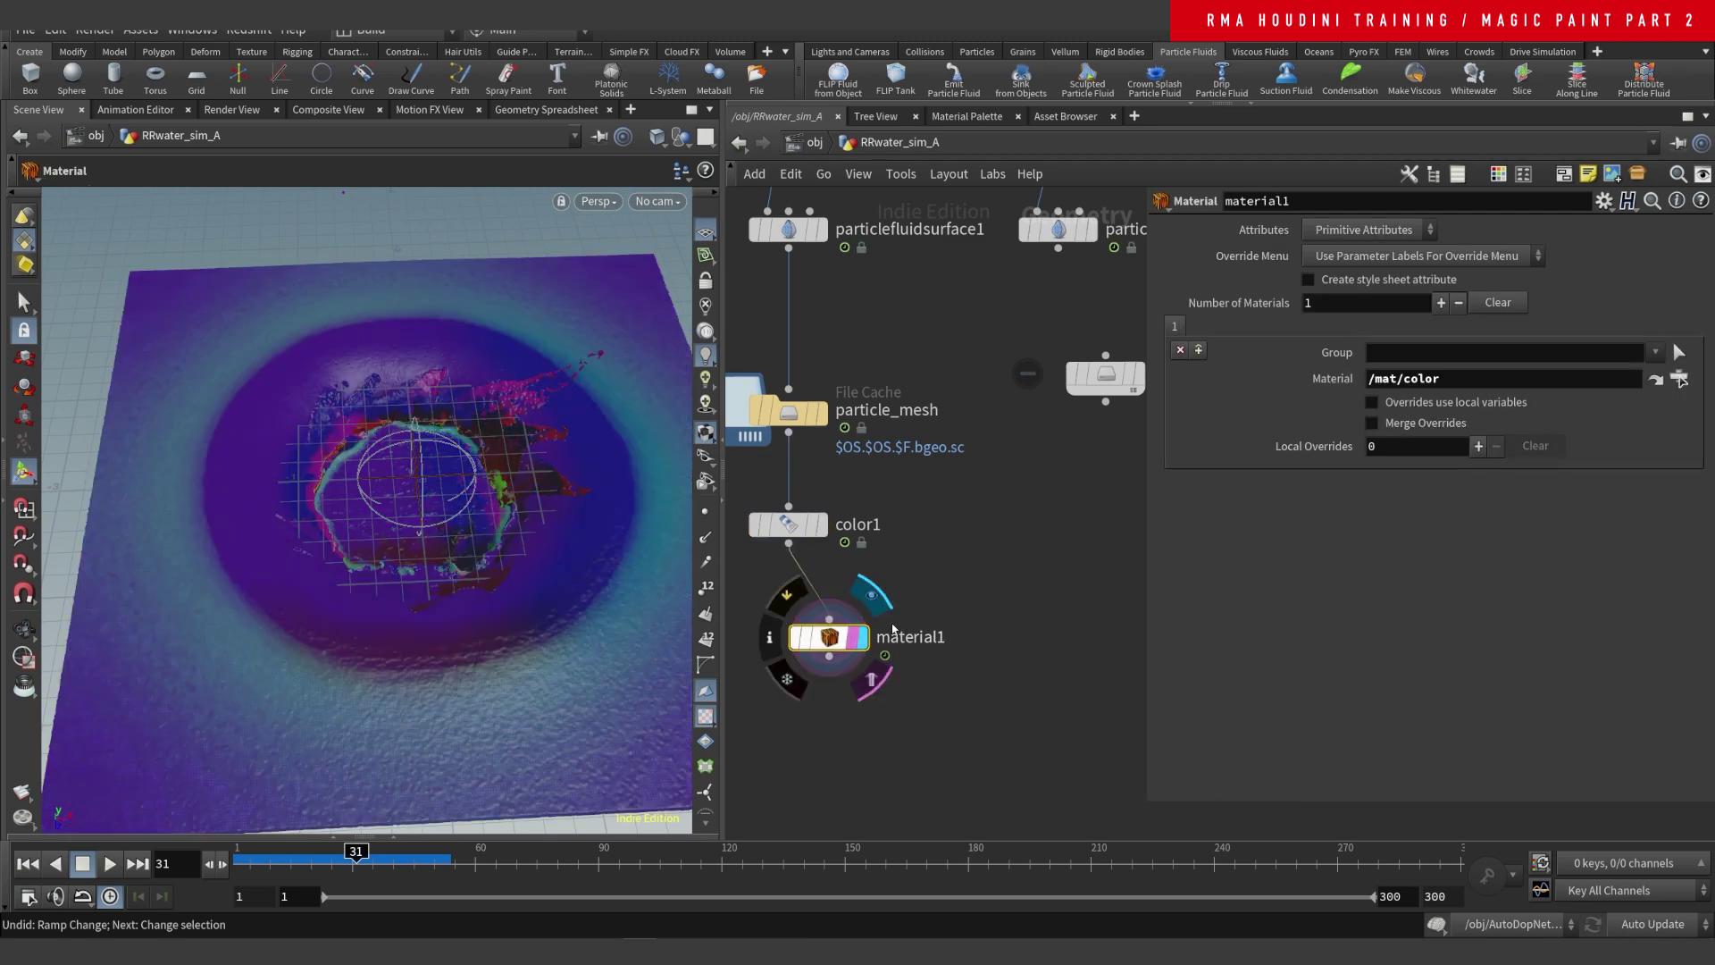
left_click(966, 698)
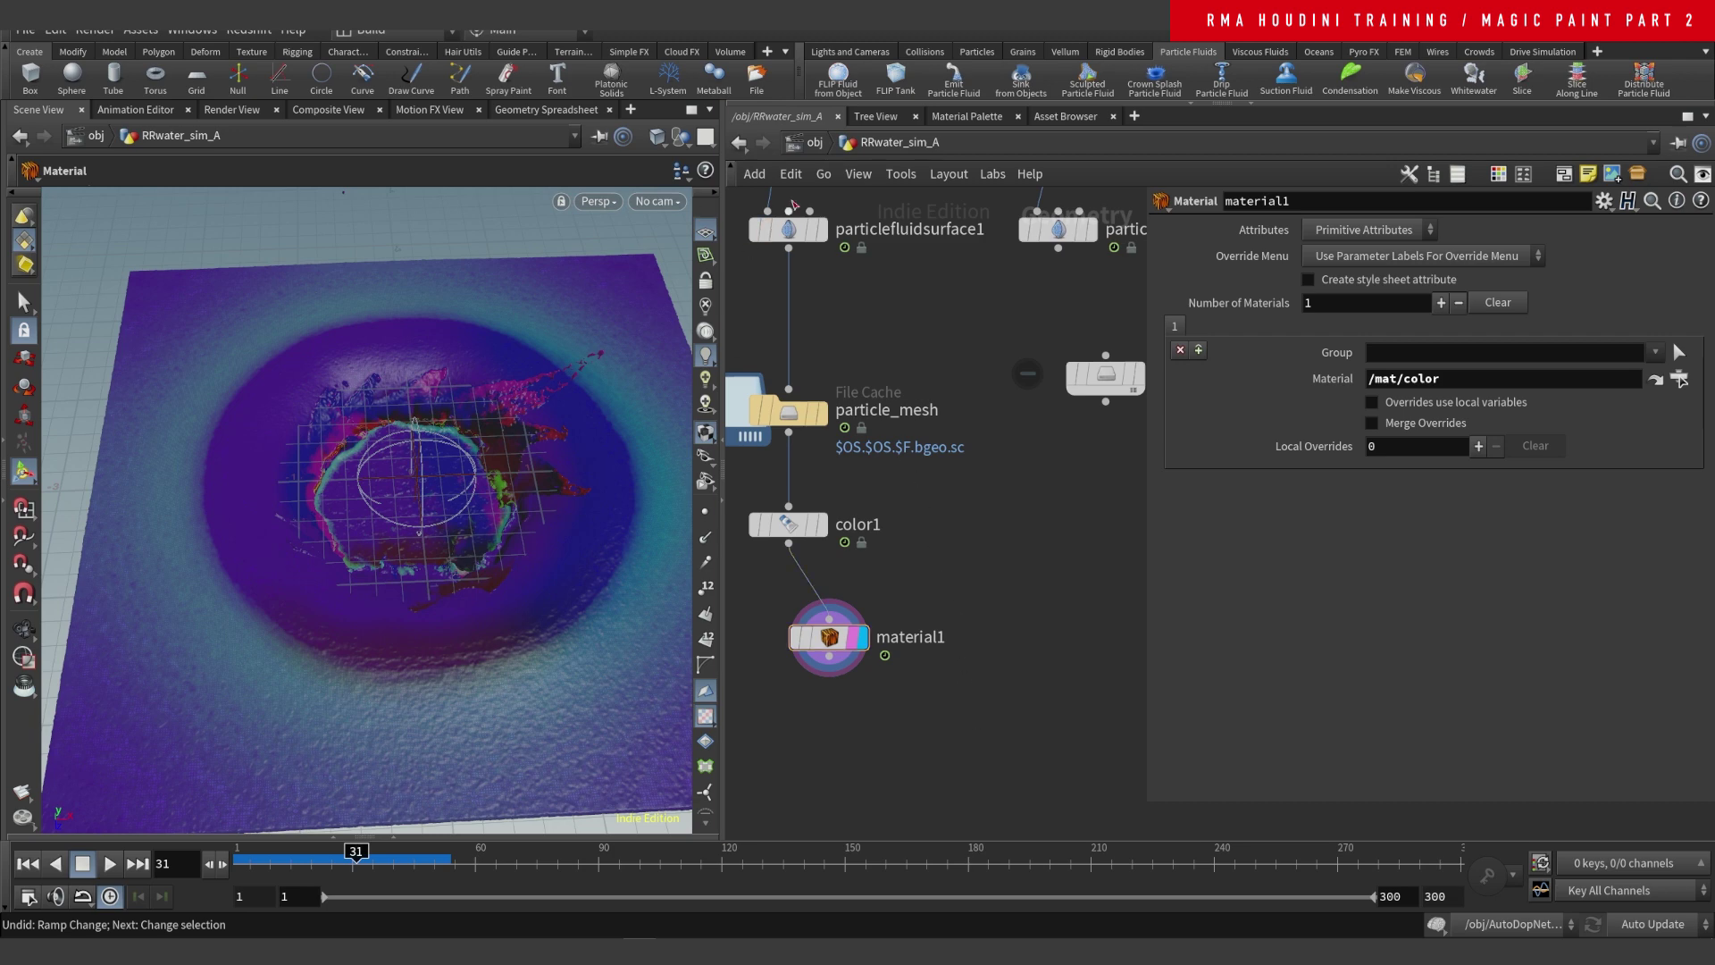
- Go up to the object level, select cam1 and open its View parameters
left_click(814, 142)
left_click(852, 552)
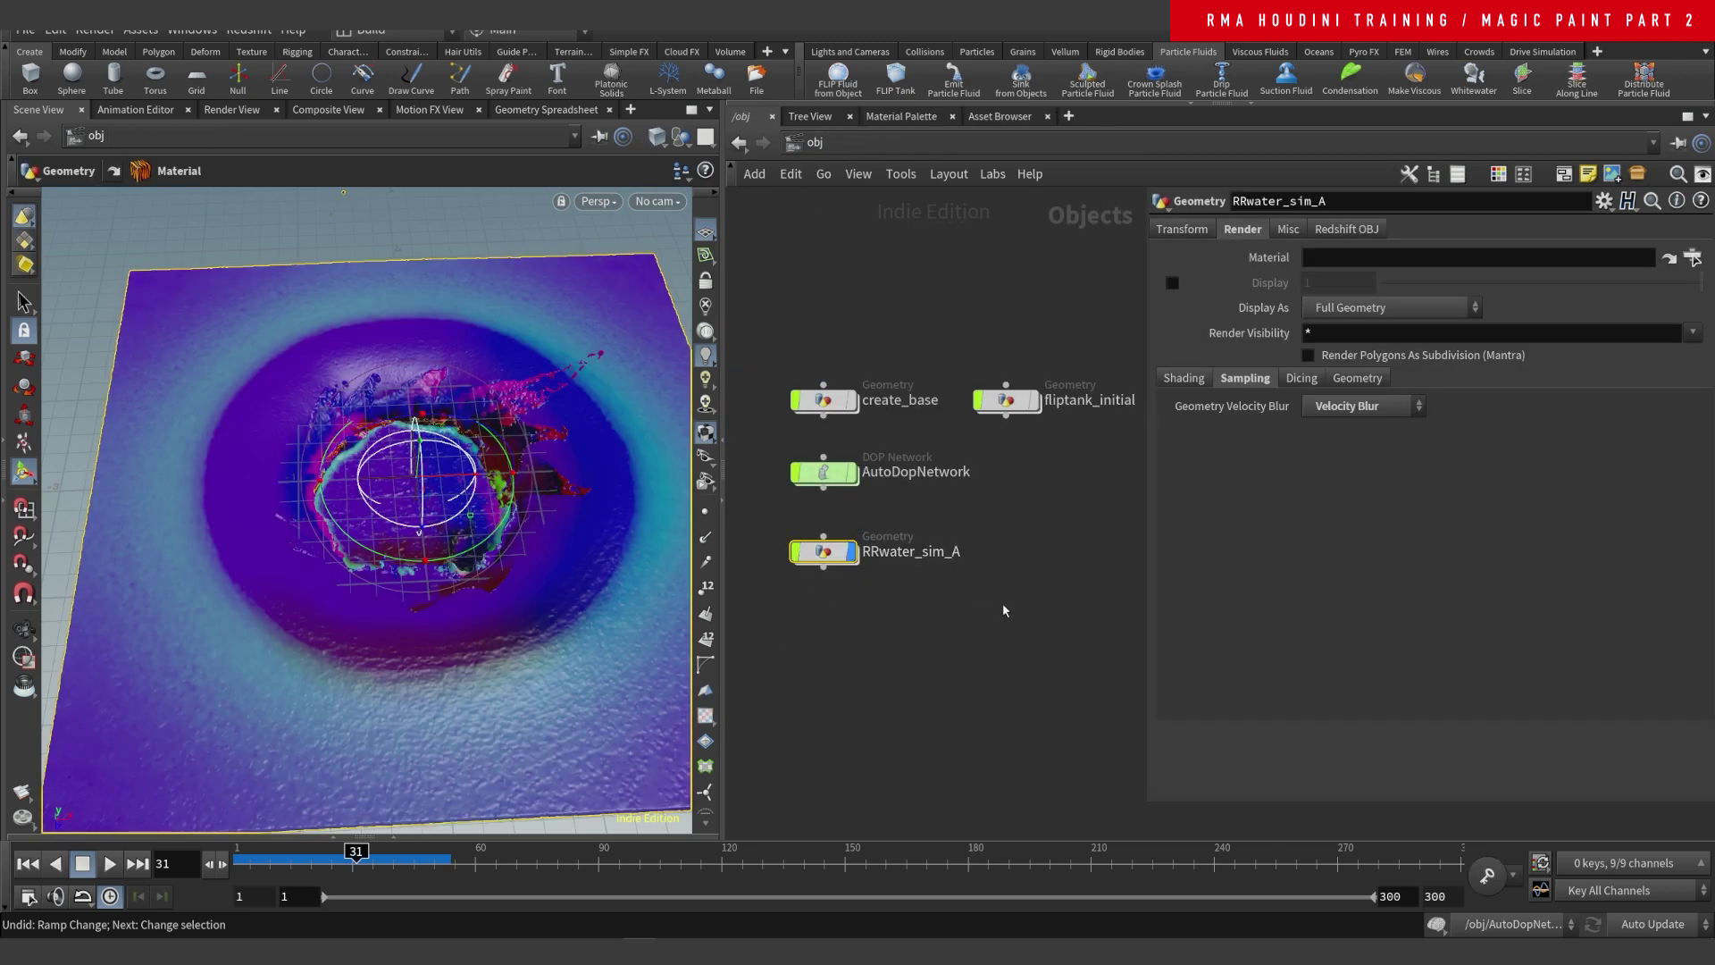
key("h")
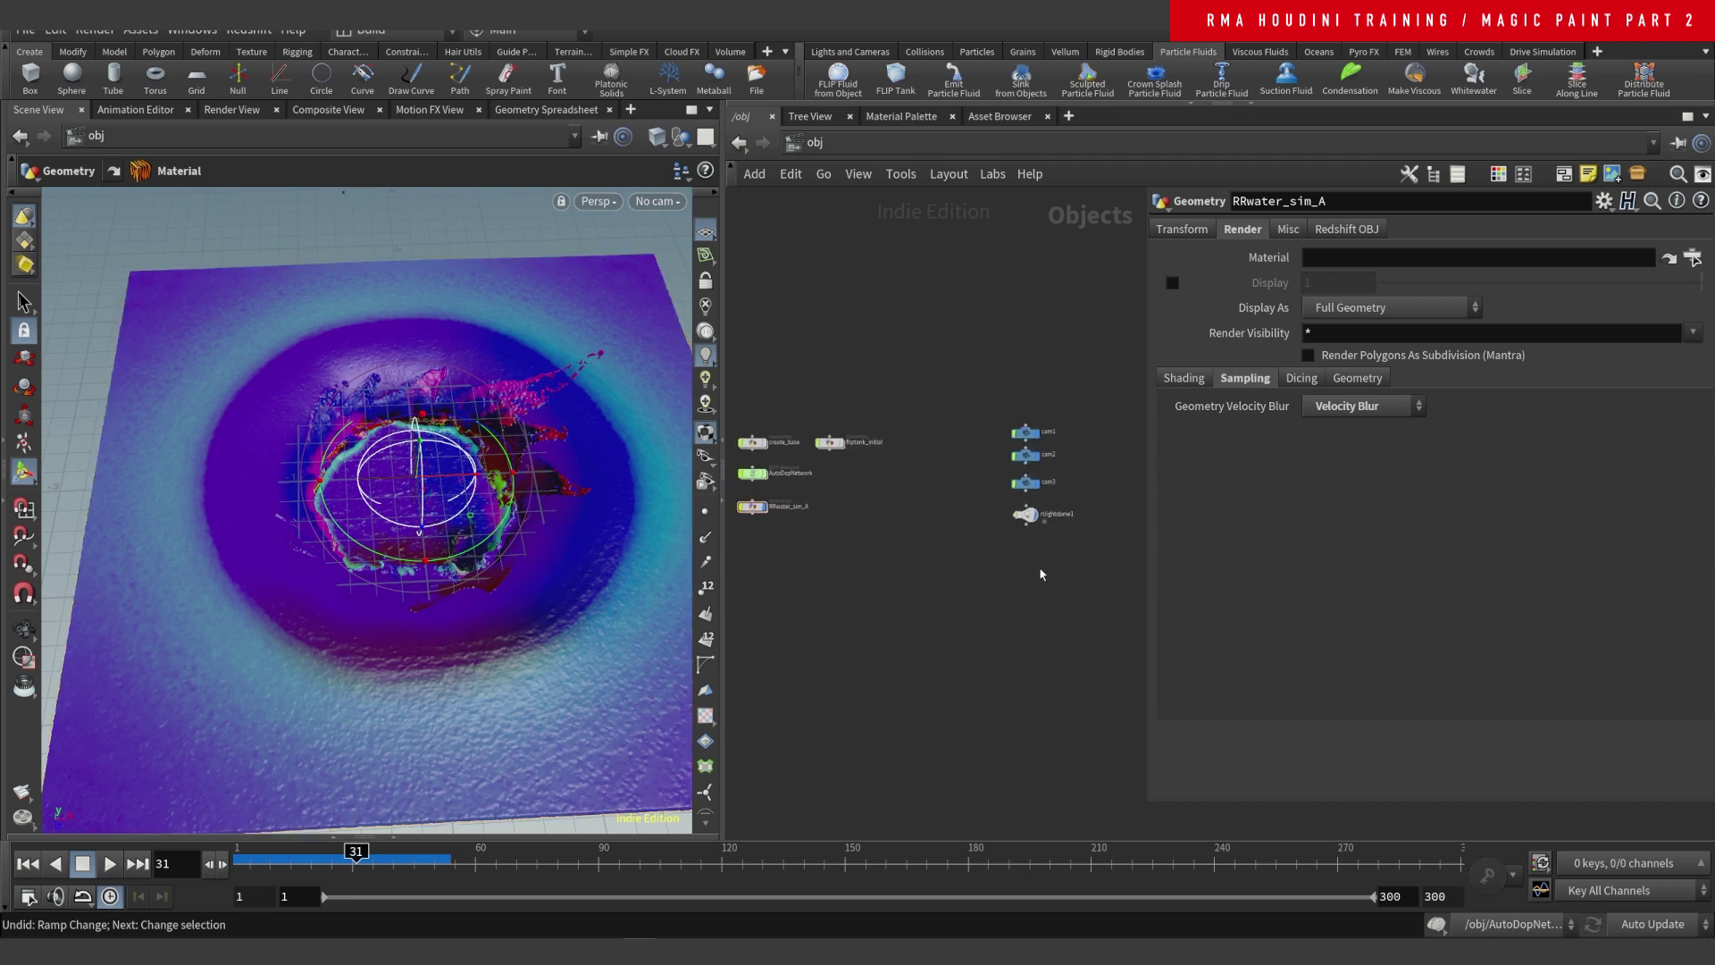
scroll(1092, 450, "up", 5)
mouse_move(873, 368)
left_mouse_down()
mouse_move(1004, 407)
mouse_move(1006, 423)
left_mouse_up()
key("Escape")
scroll(483, 536, "down", 6)
left_click_drag(499, 565, 579, 254)
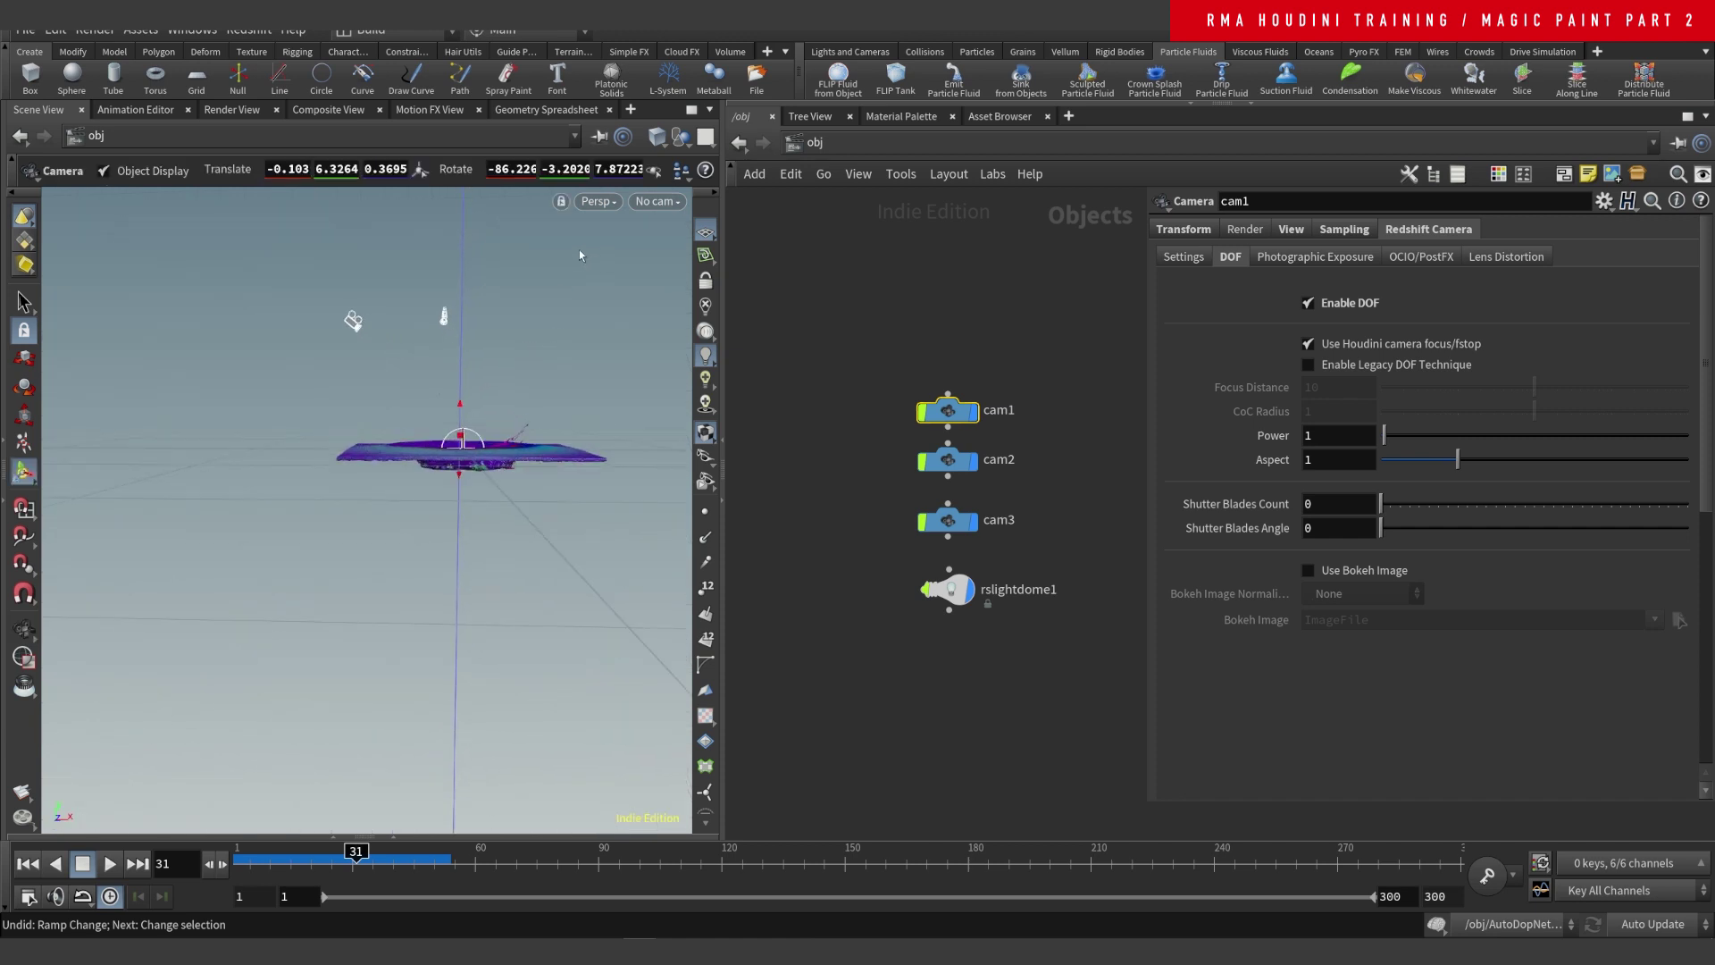
left_click_drag(529, 359, 490, 435)
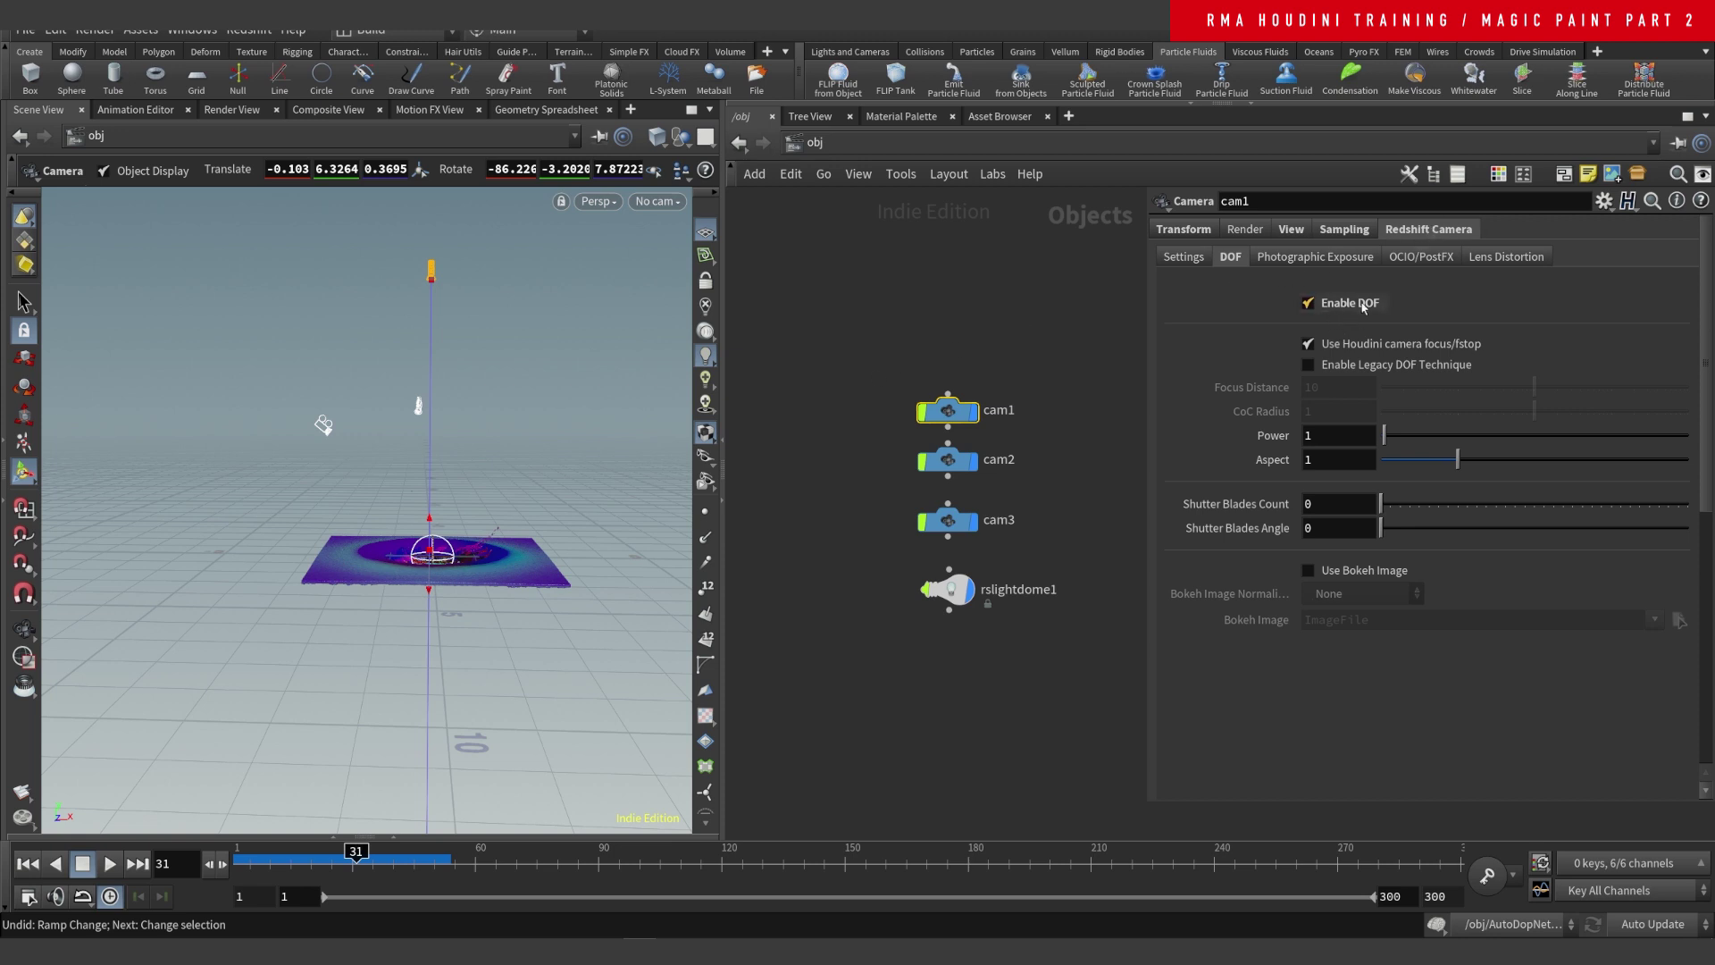
left_click(1291, 230)
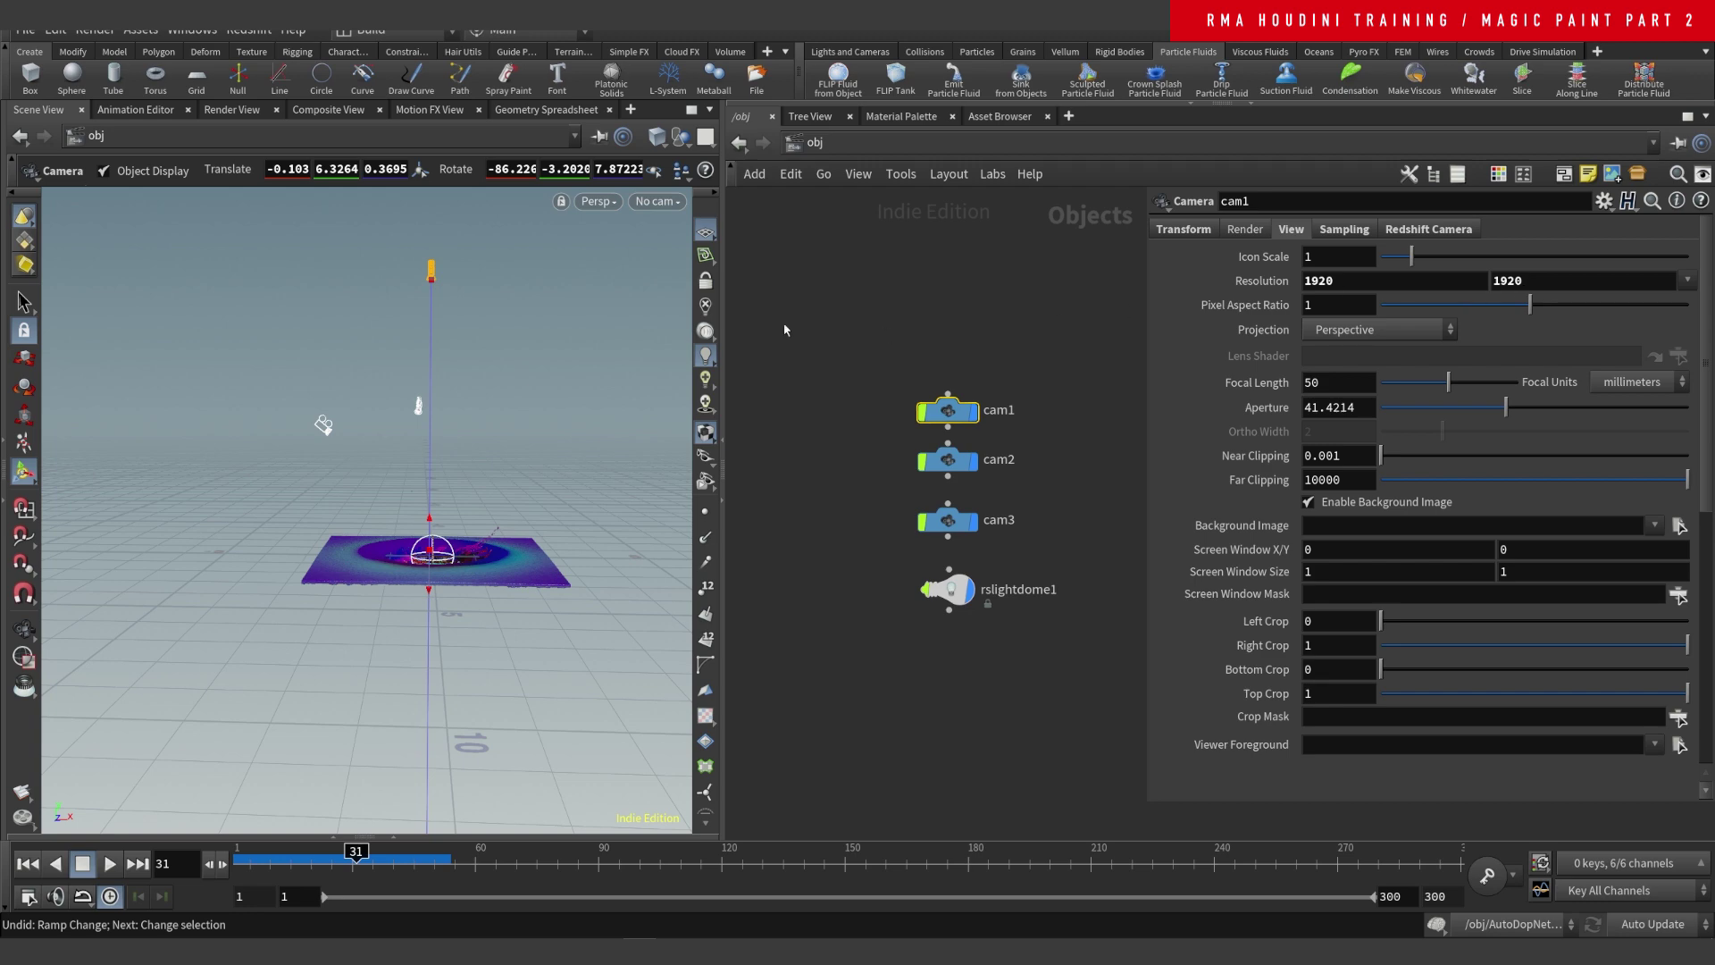
- Look through cam1, cam2 and cam3 in the viewport, finishing on cam1
left_click(659, 201)
left_click(670, 294)
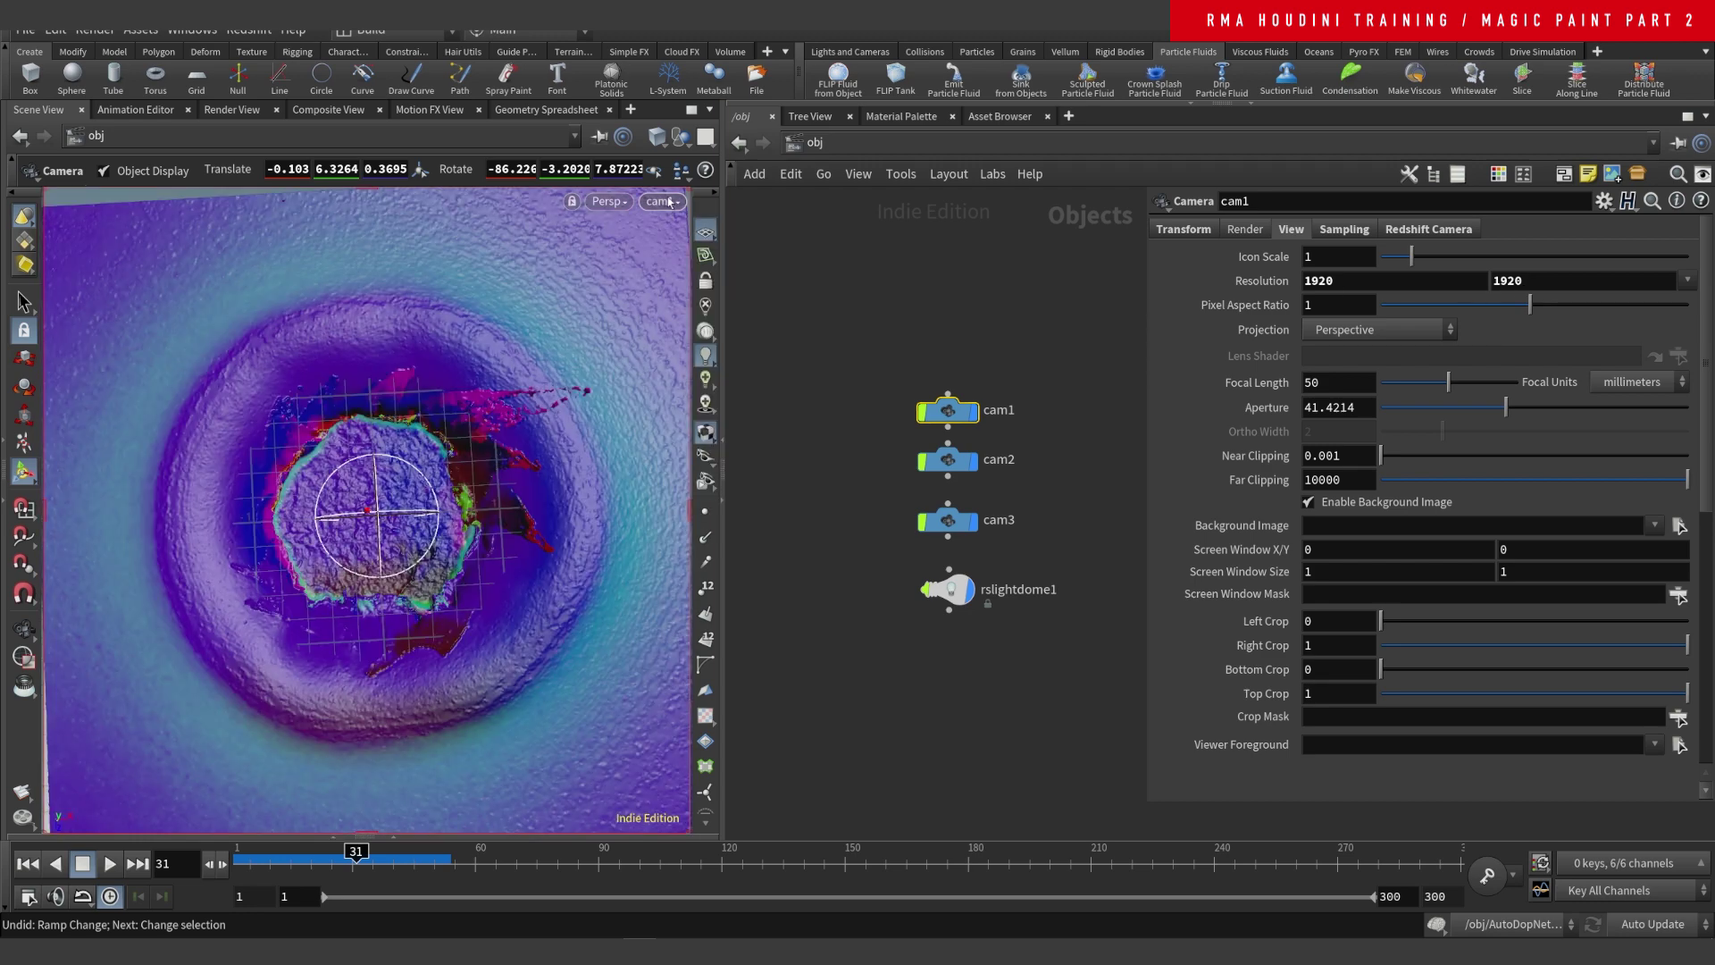
left_click(663, 202)
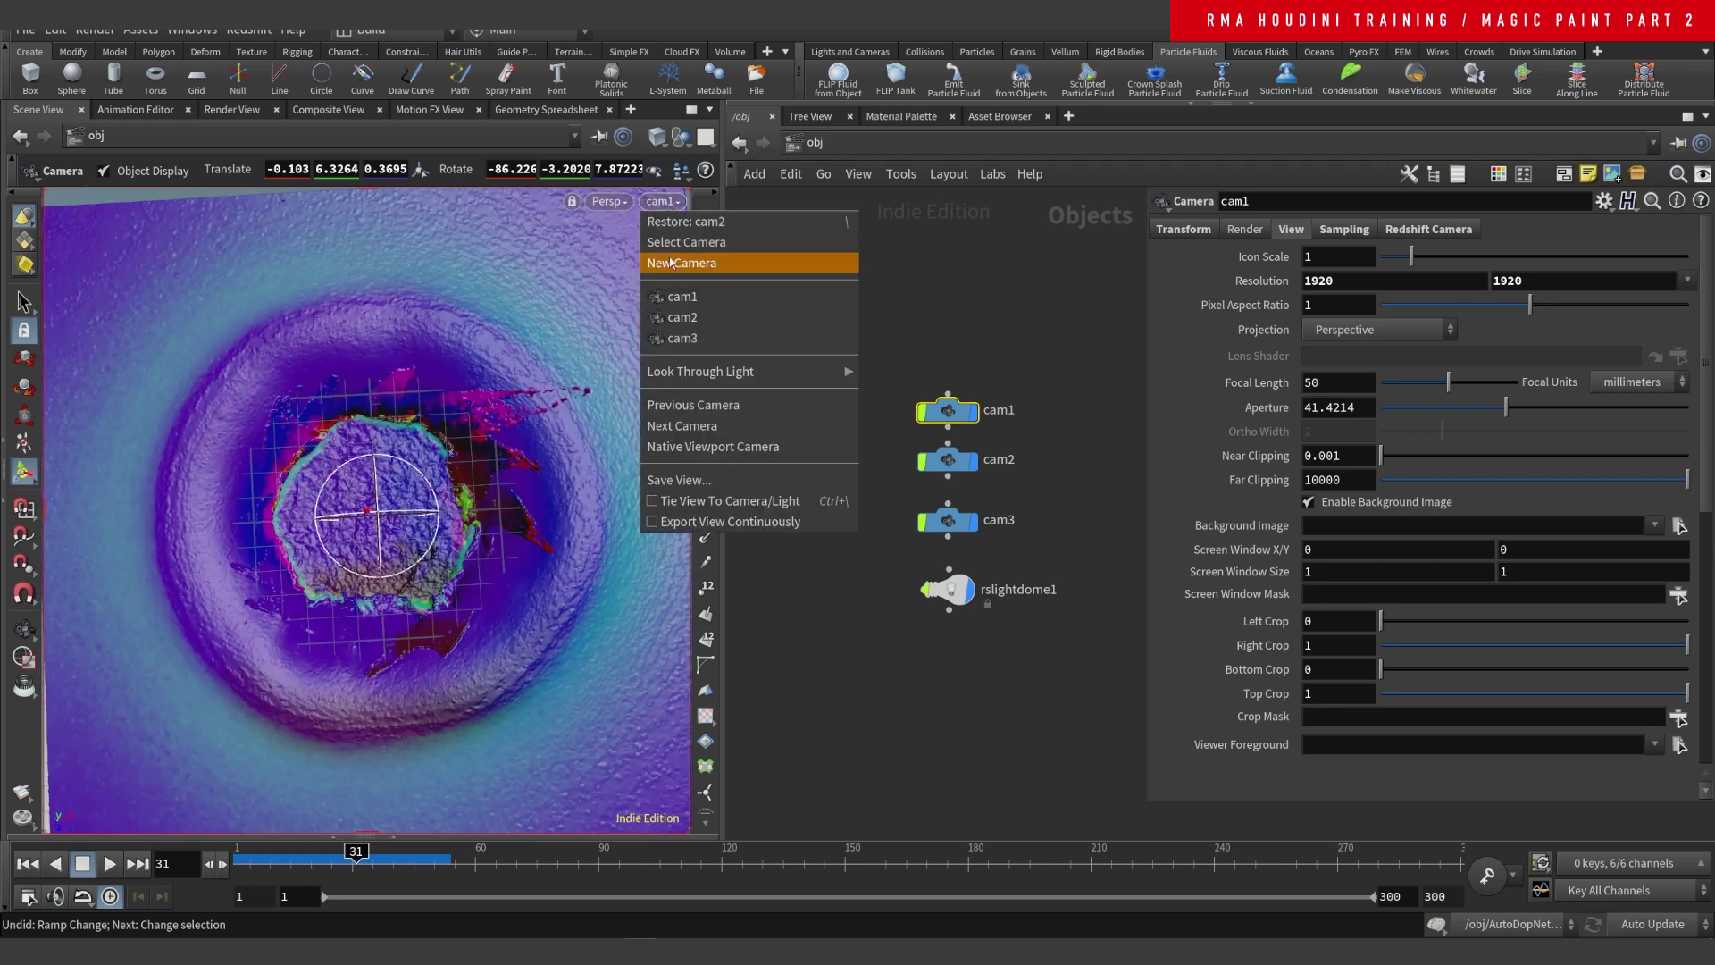
left_click(680, 318)
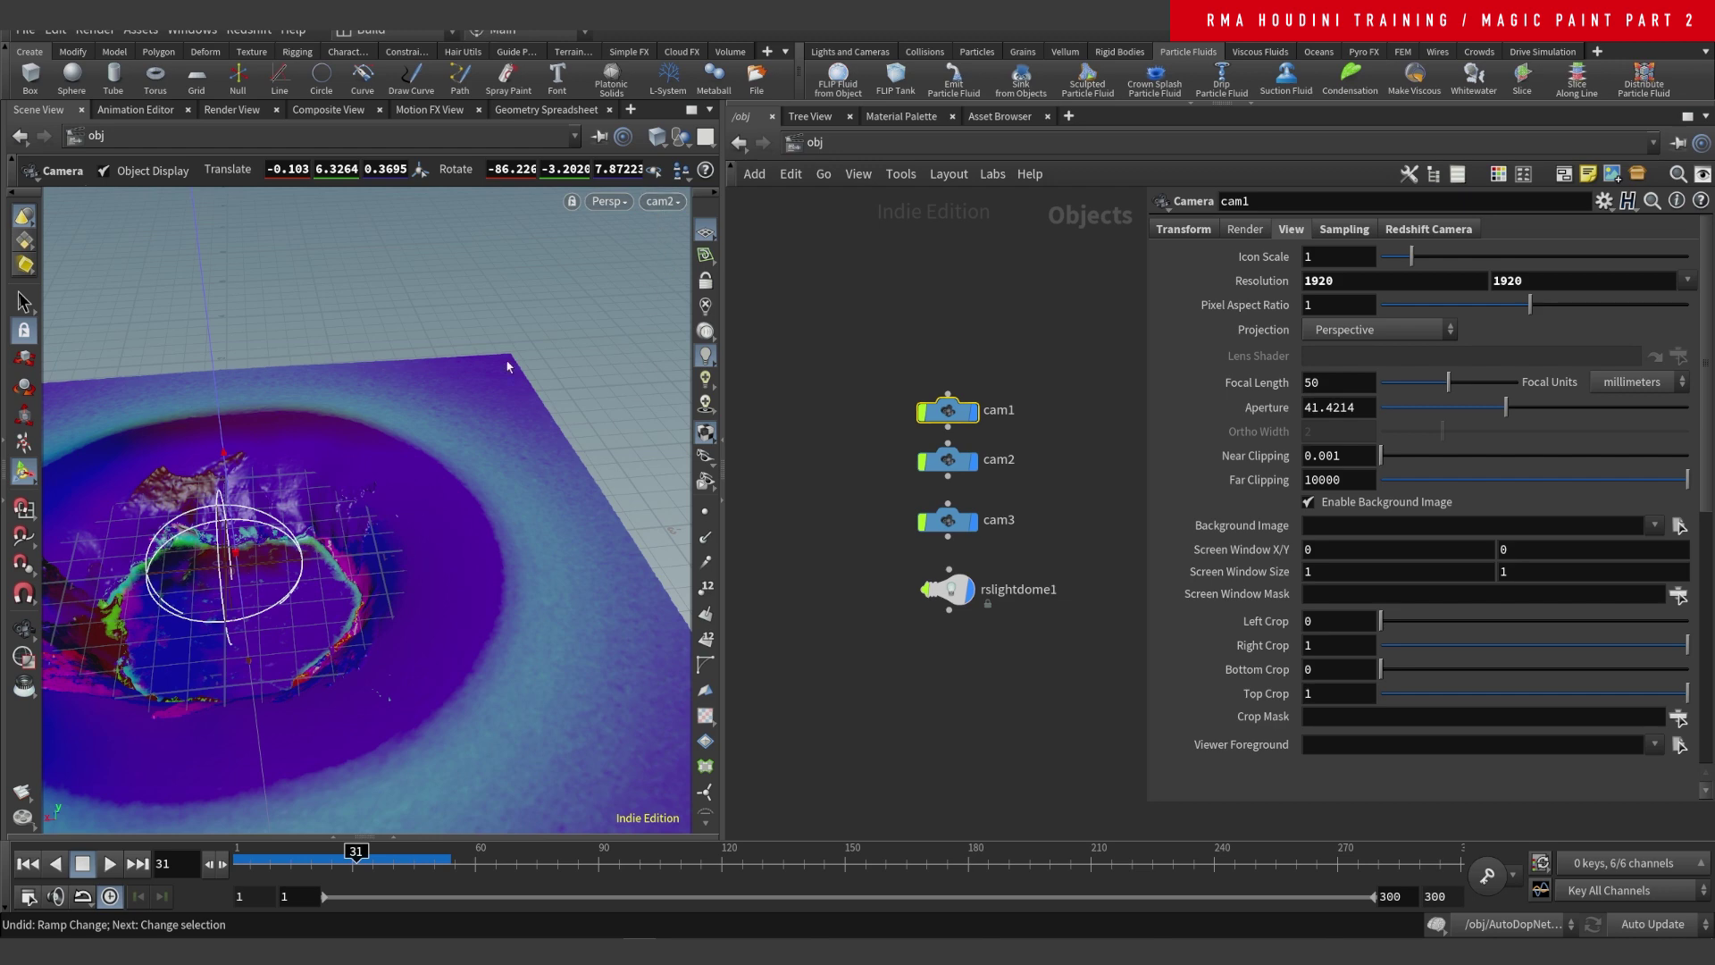
left_click(661, 202)
left_click(675, 340)
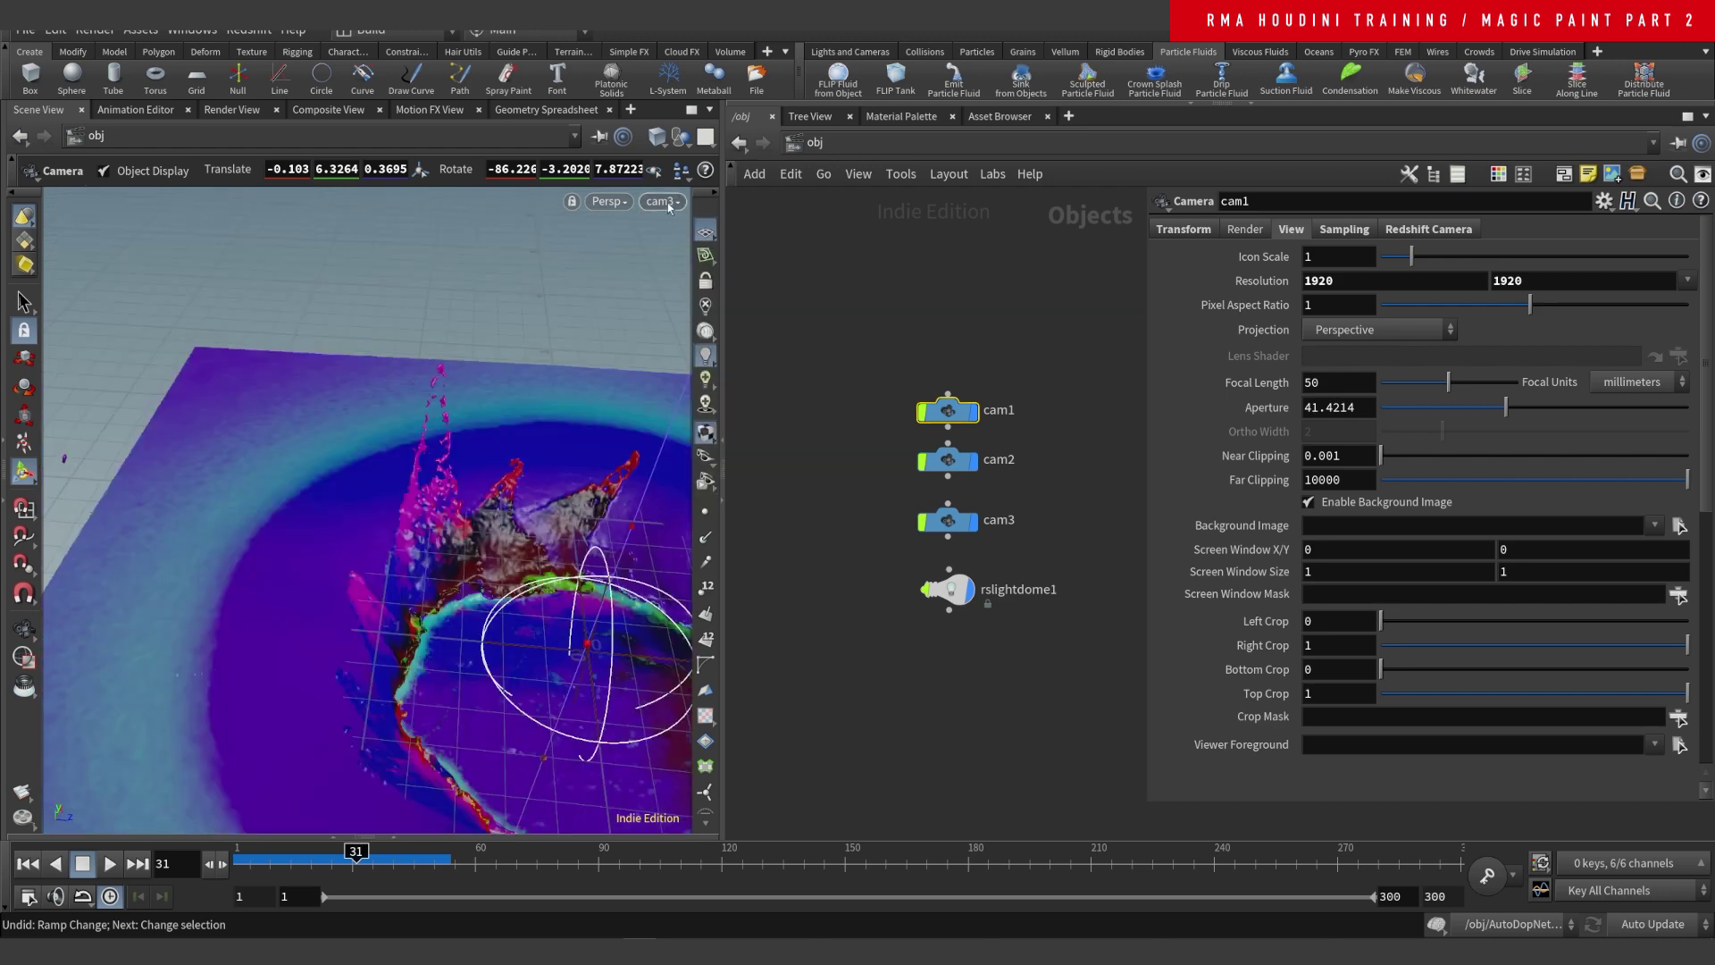
left_click(667, 202)
left_click(681, 295)
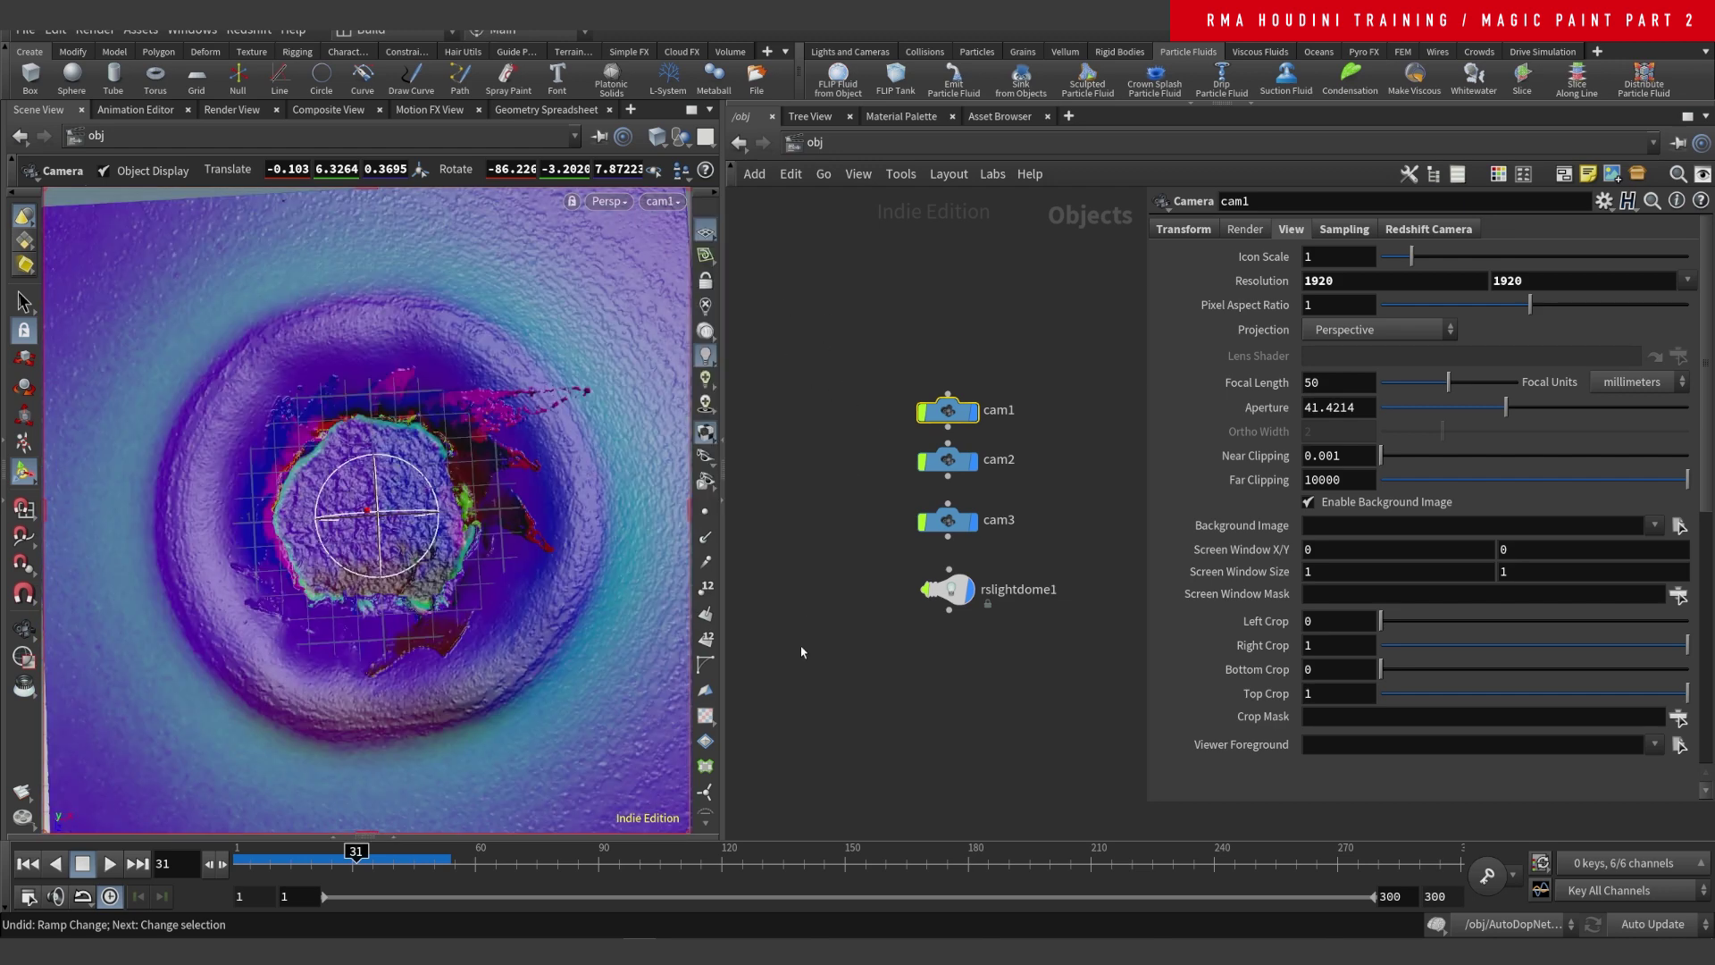
- Select rslightdome1 and examine its Light parameters, including the HDRI dome texture
left_click_drag(874, 554, 1009, 636)
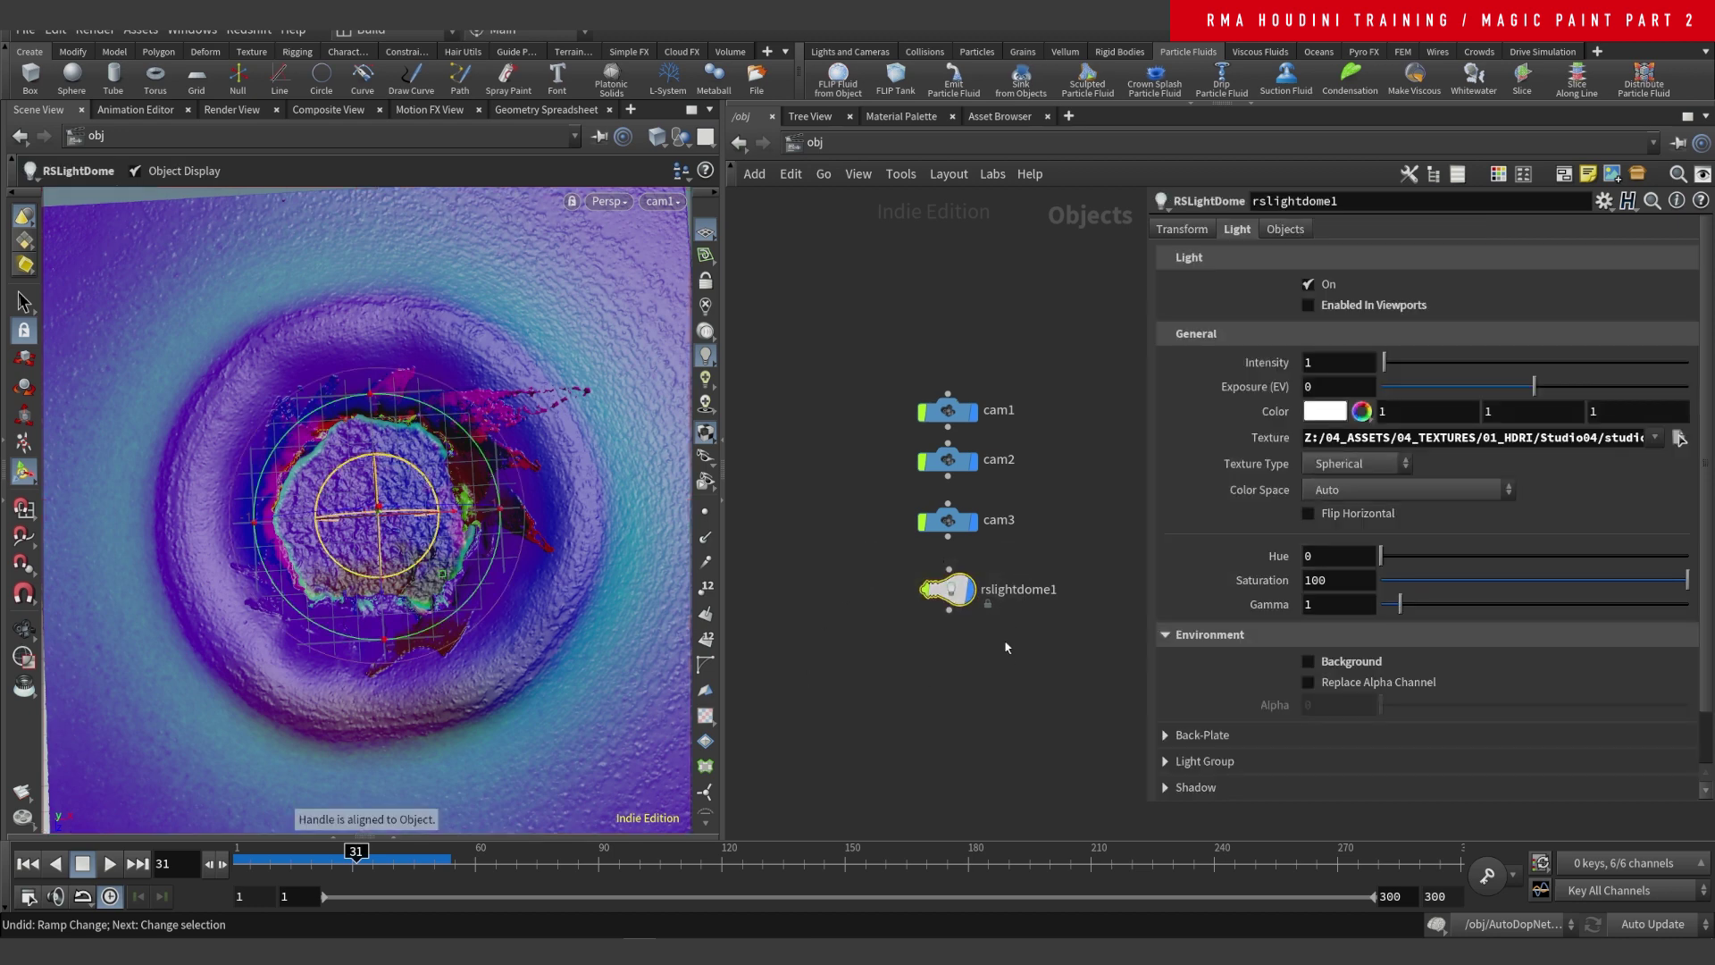
middle_click_drag(963, 620, 955, 576)
left_click_drag(888, 559, 893, 572)
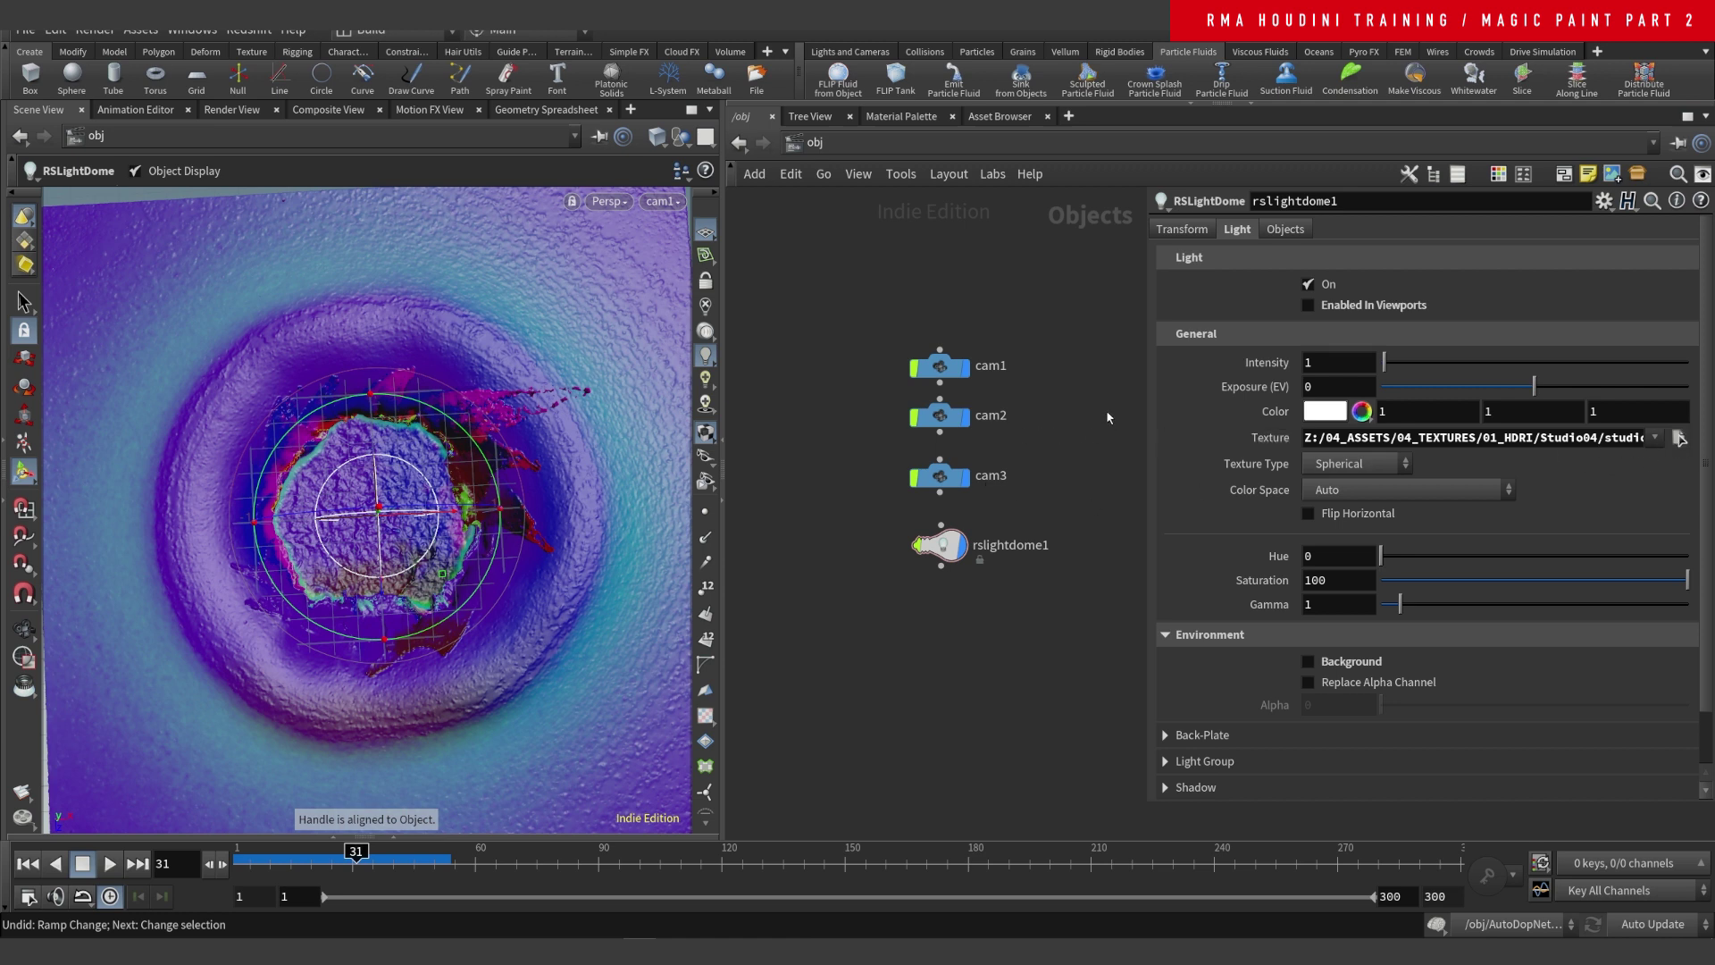
scroll(1094, 438, "down", 2)
middle_click_drag(843, 591, 917, 595)
scroll(918, 595, "down", 4)
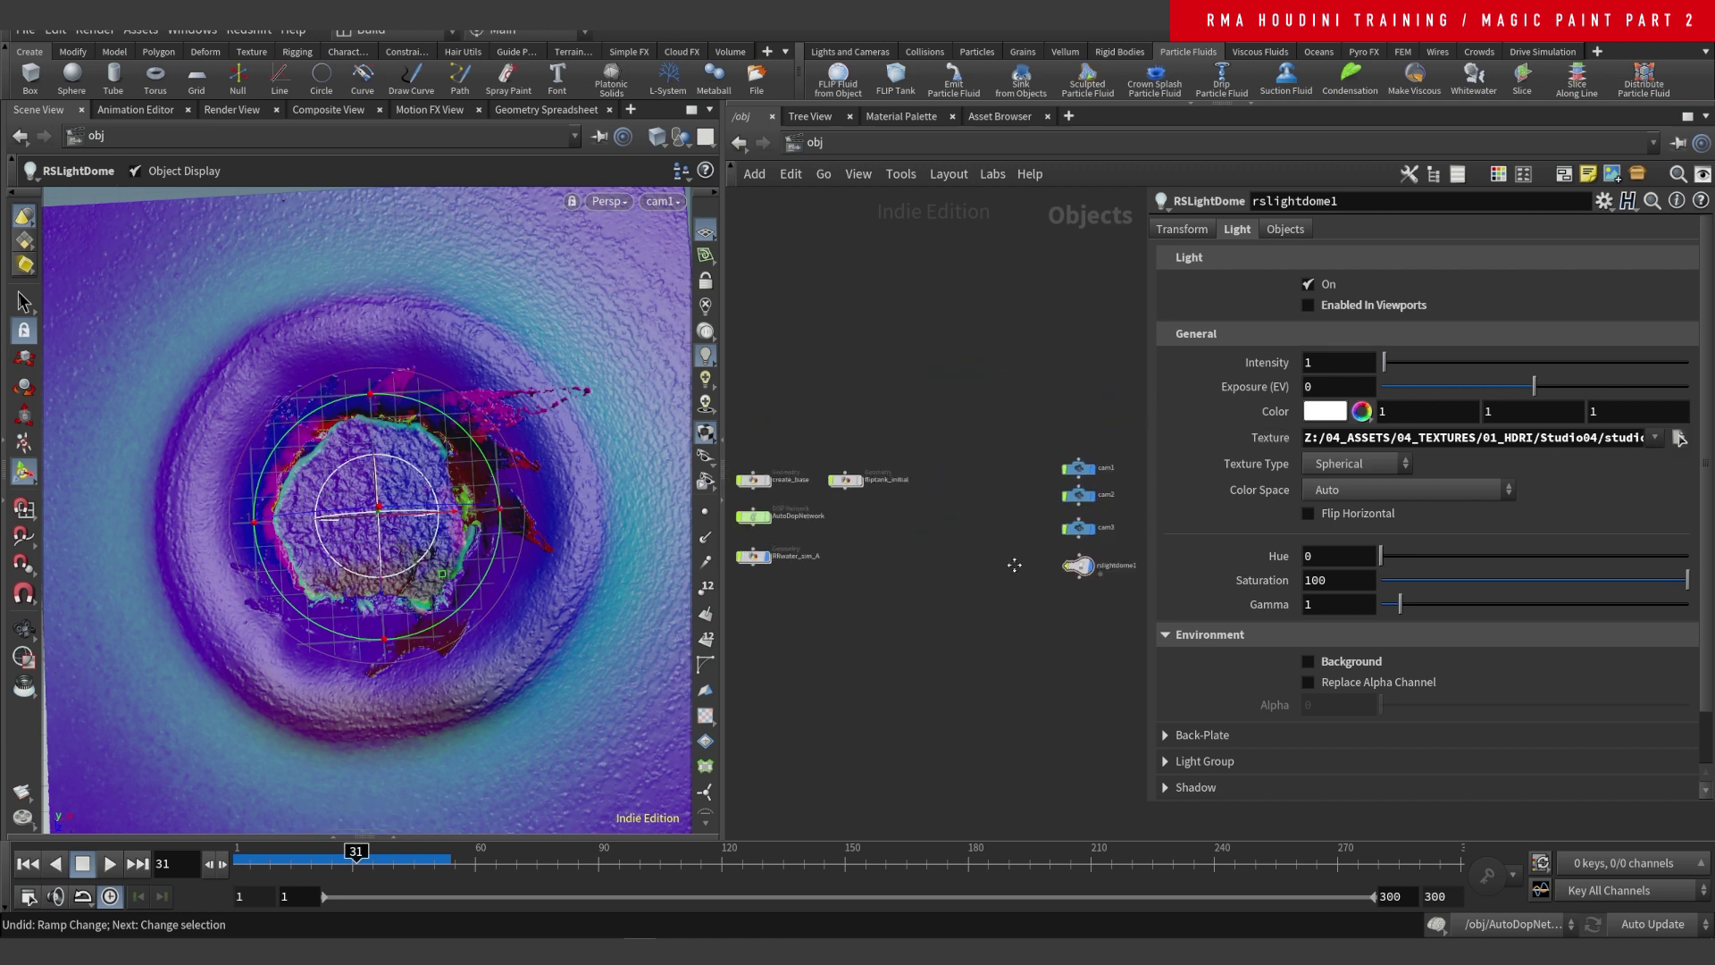
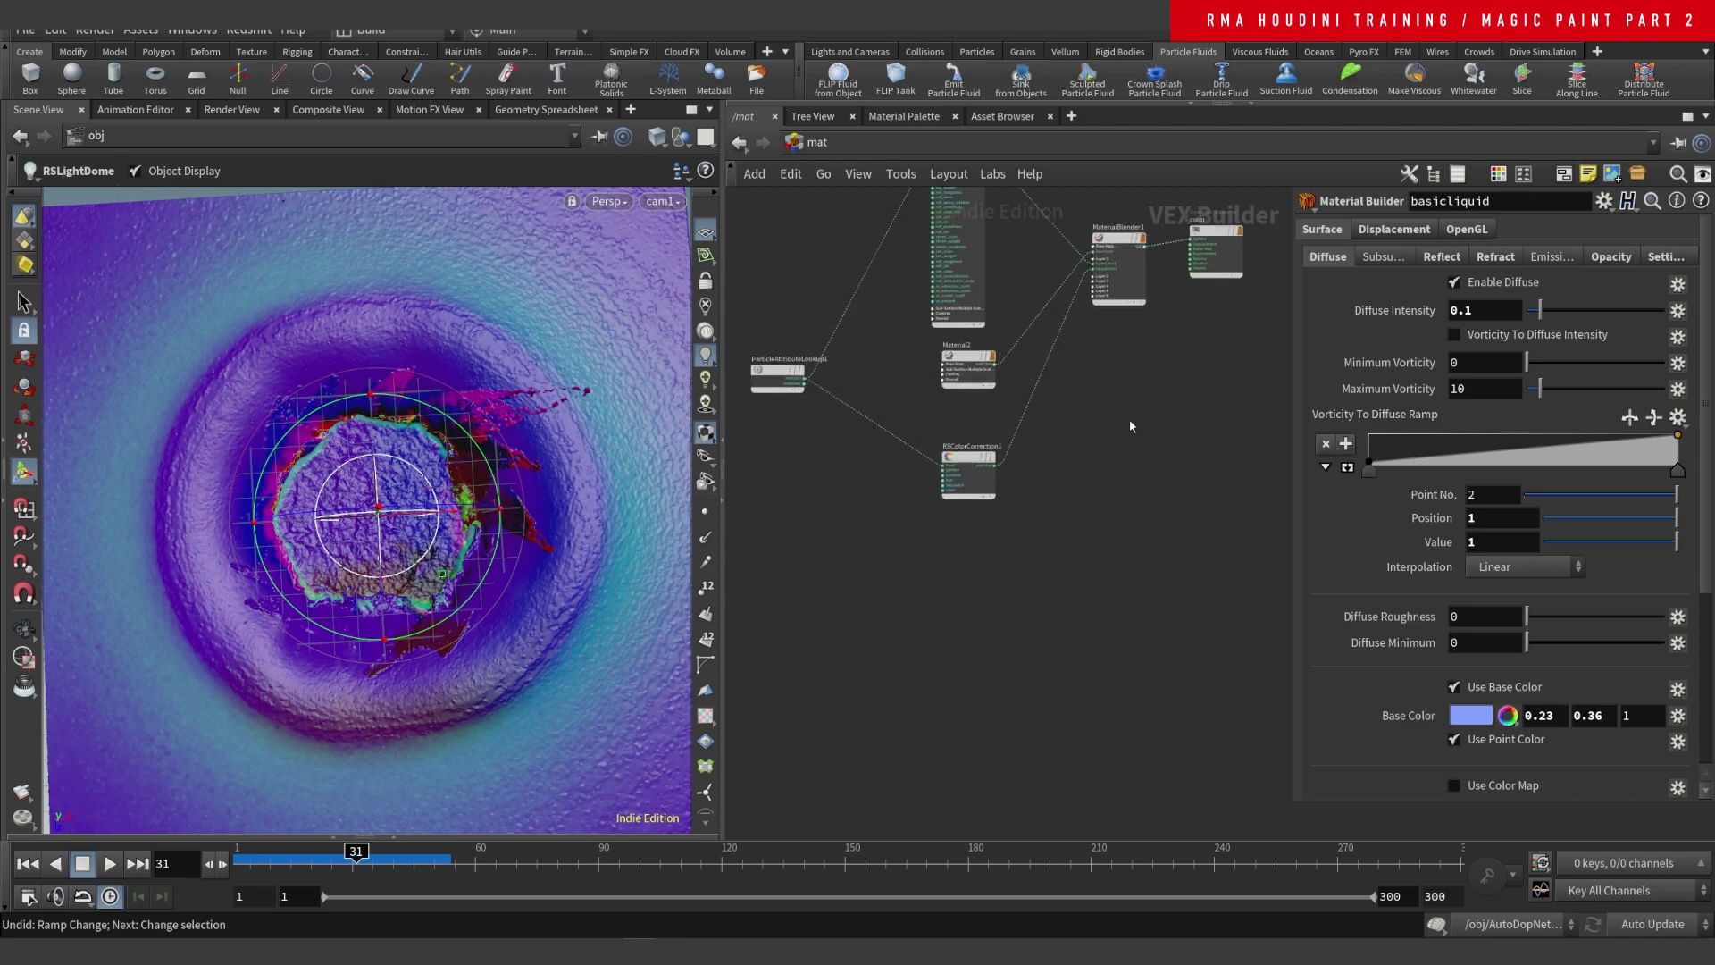
- Add an RS Material node and a Redshift Material output node in empty space of the mat network
key("Tab")
type("redma")
key("Return")
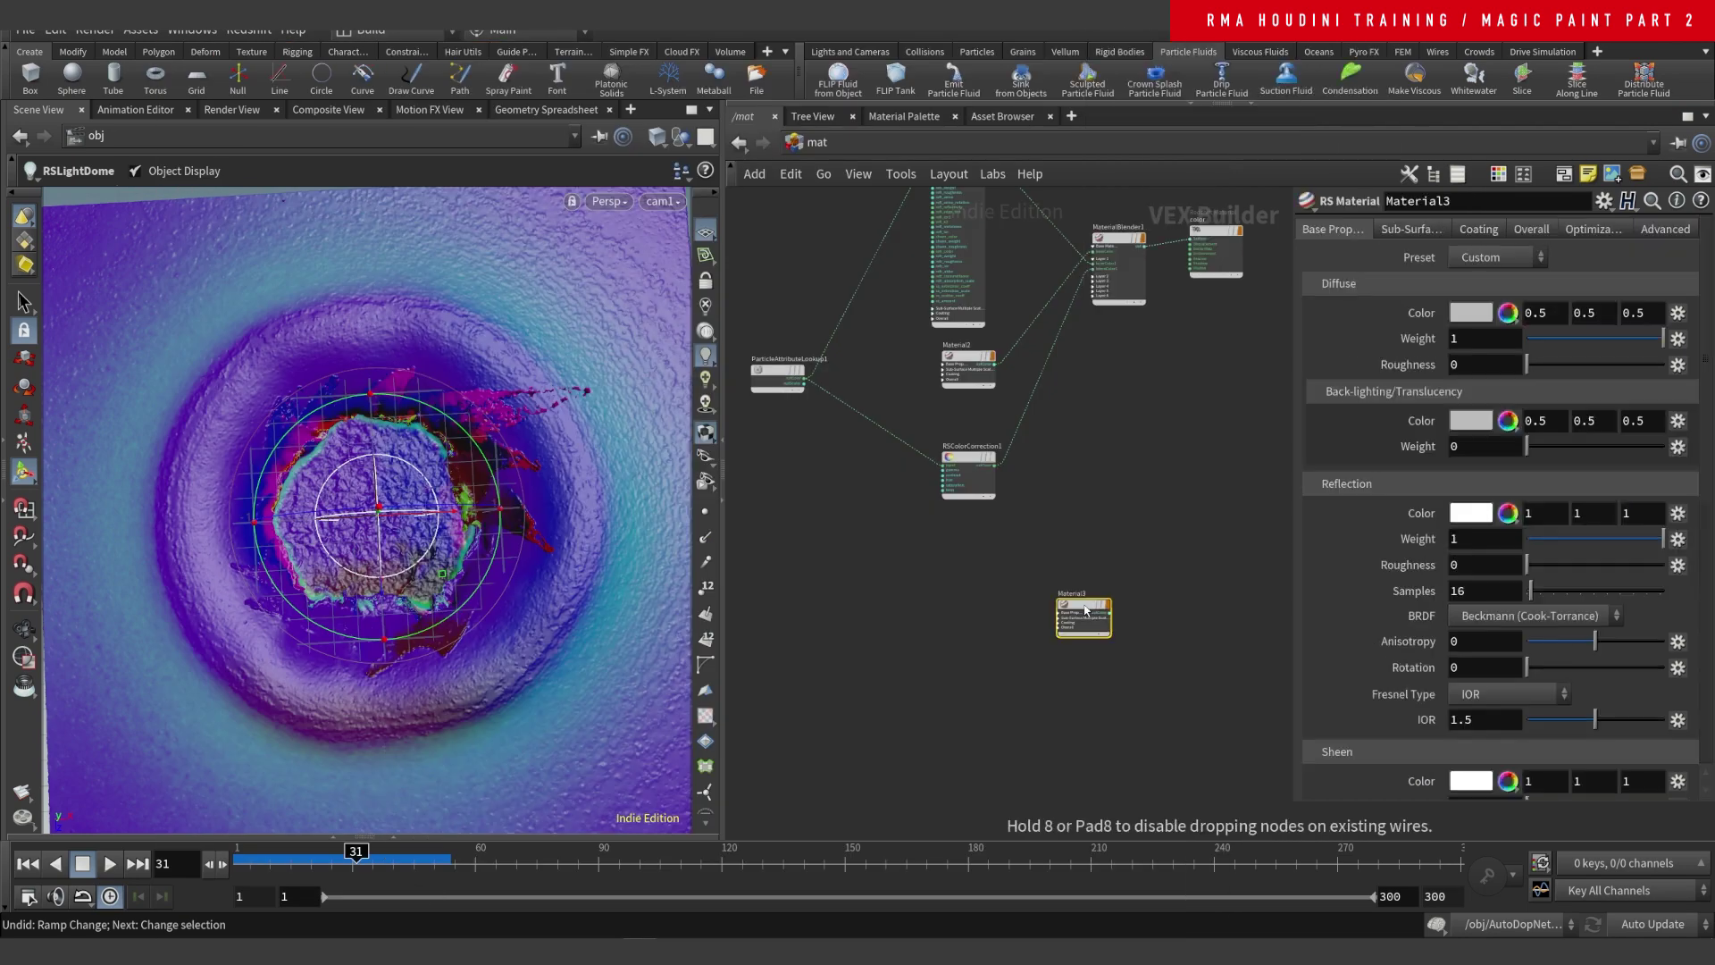
left_click(1083, 605)
key("Tab")
type("redma")
key("Return")
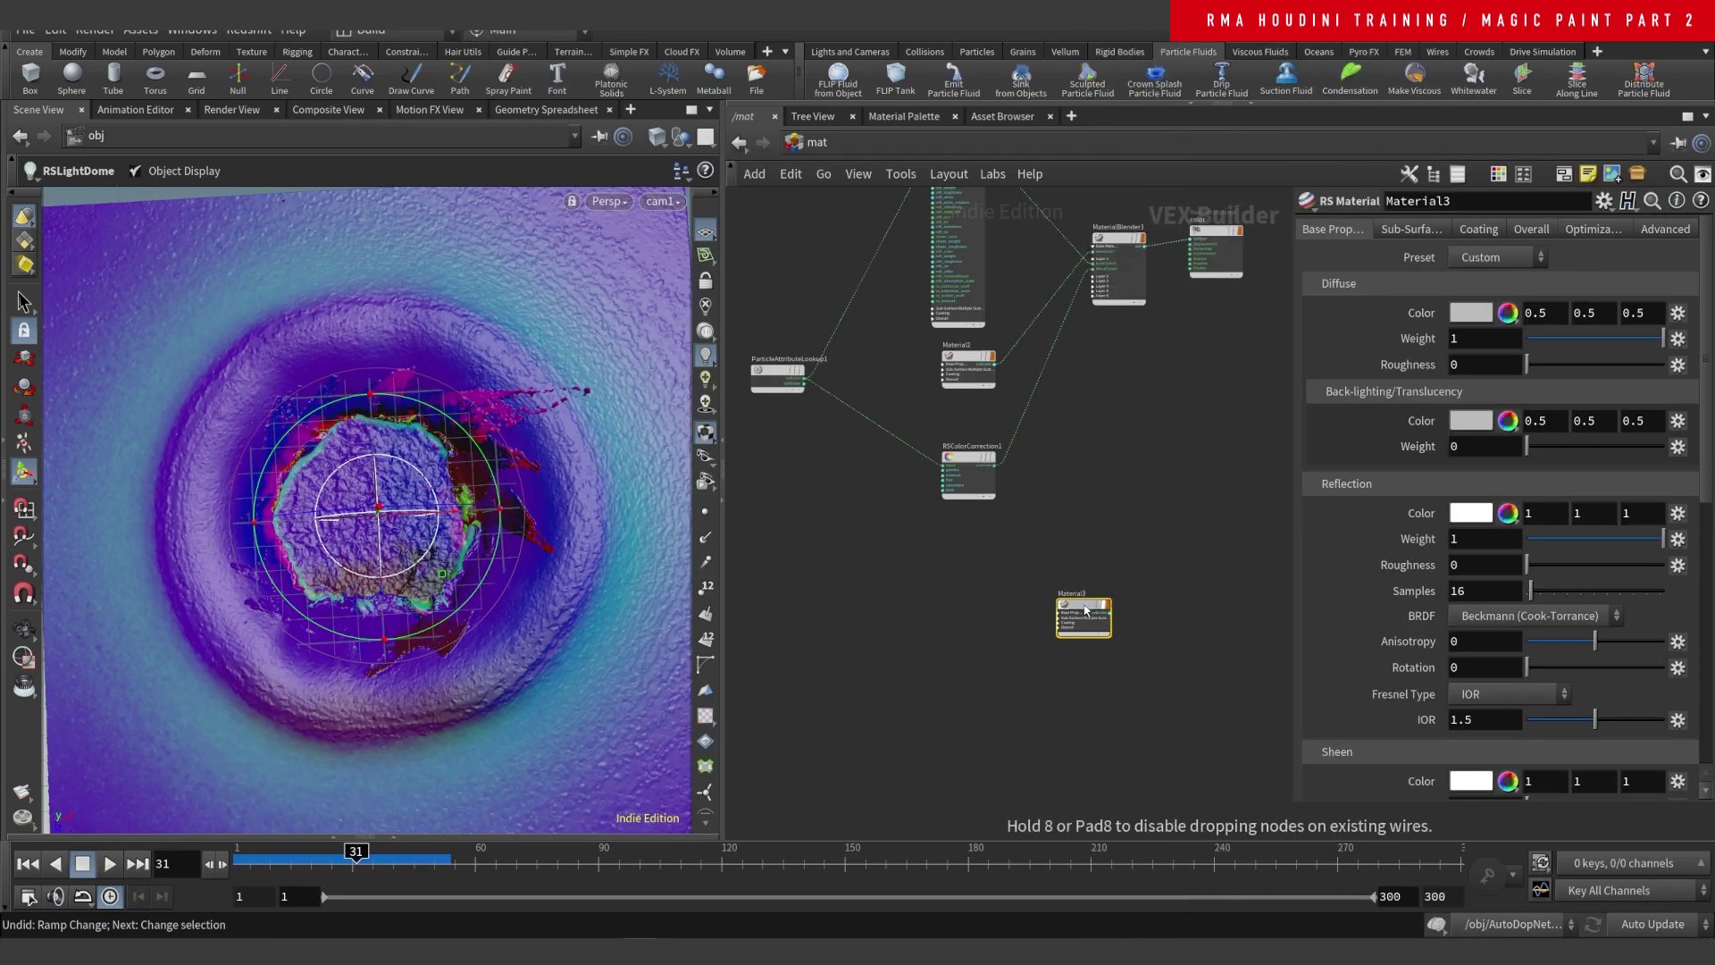
left_click(1121, 571)
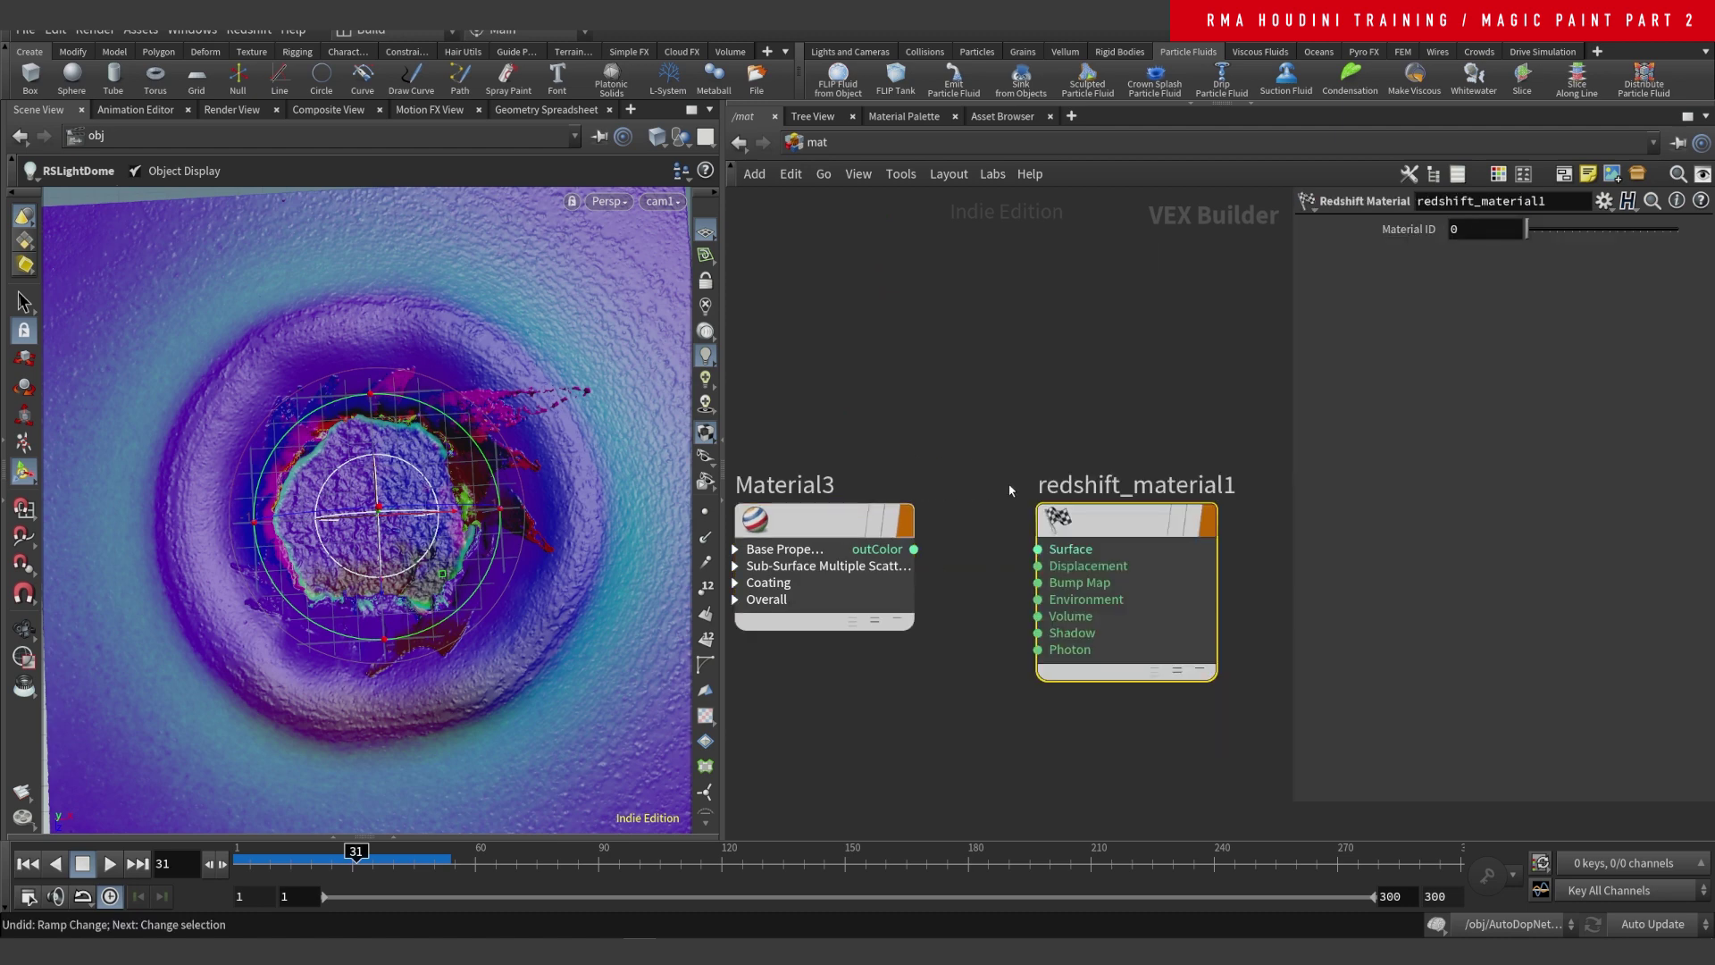
- Connect the outColor output of Material3 to the Surface input of redshift_material1
left_click(844, 563)
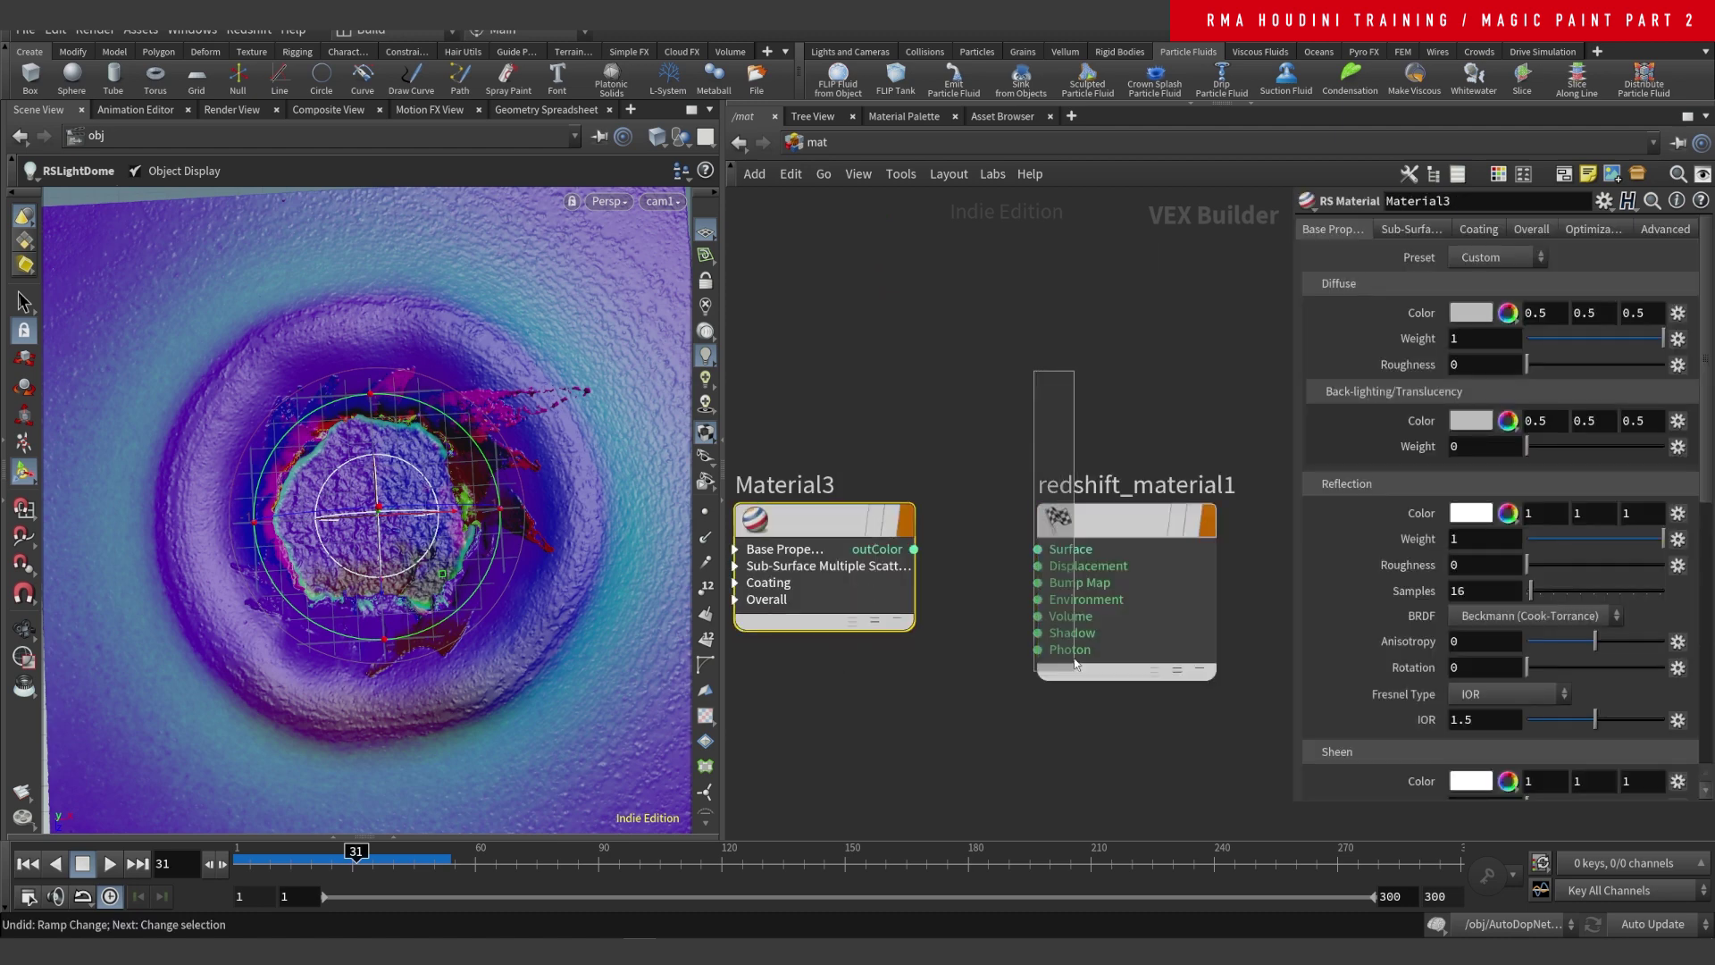
left_click(1123, 527)
left_click(913, 549)
left_click(1036, 550)
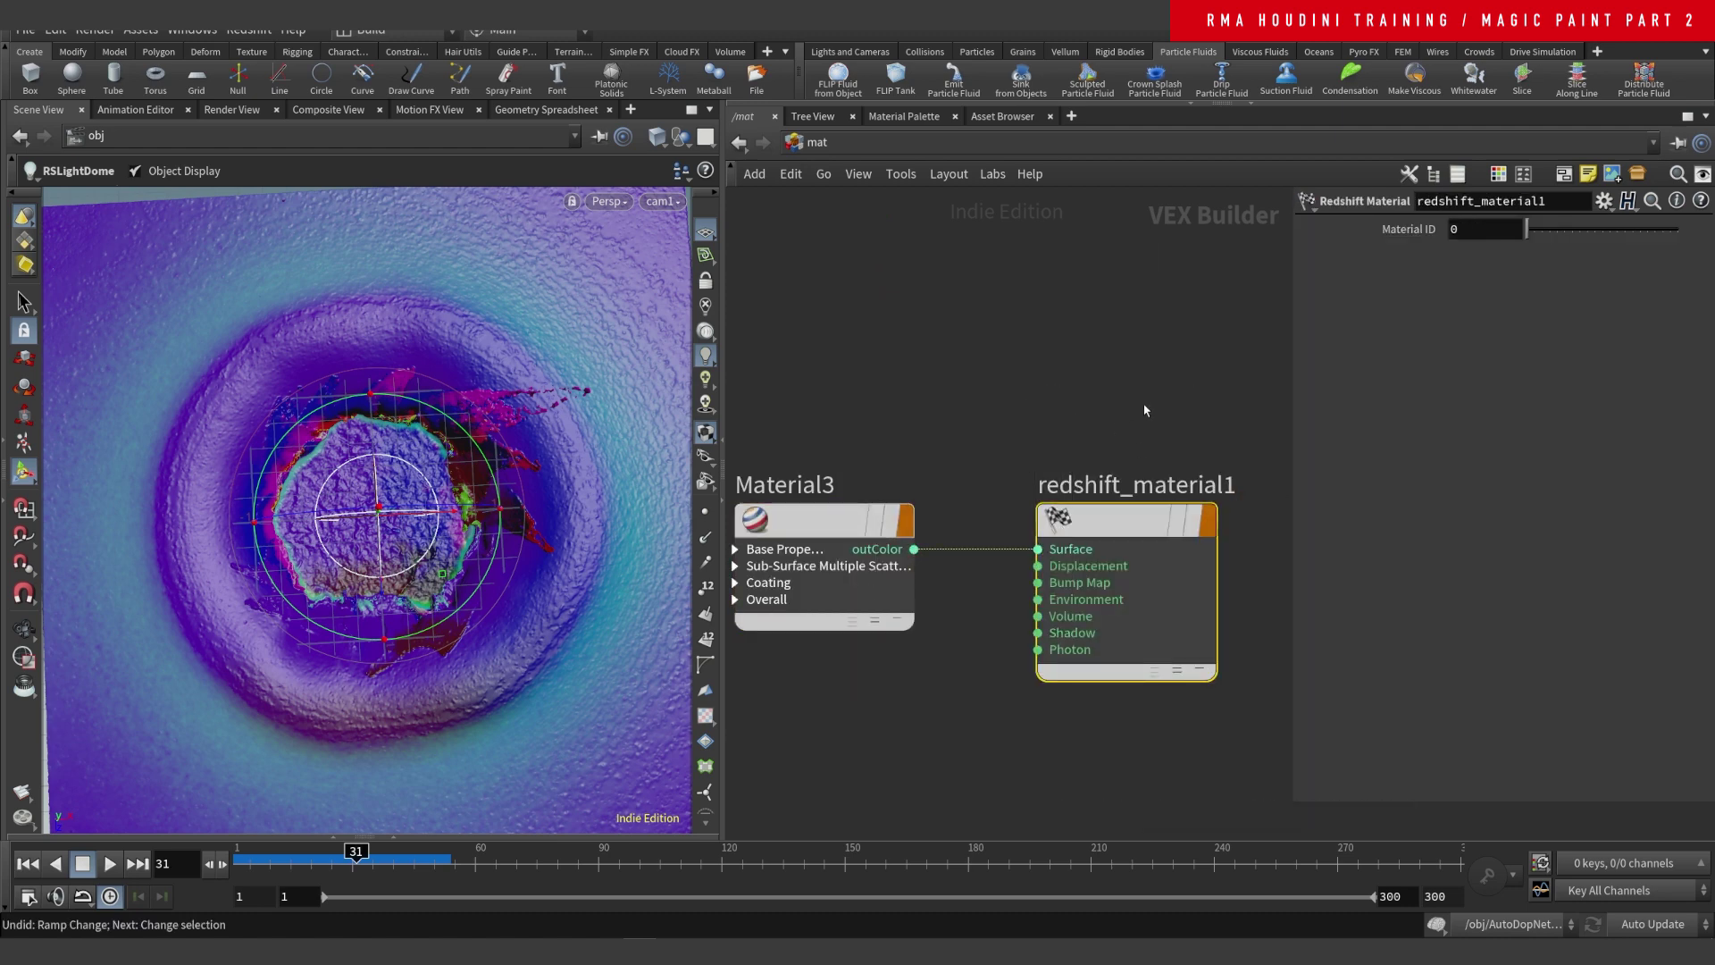
- Select ParticleAttributeLookup1 in the existing color material network and examine its Attribute Name
scroll(1027, 482, "down", 2)
key("h")
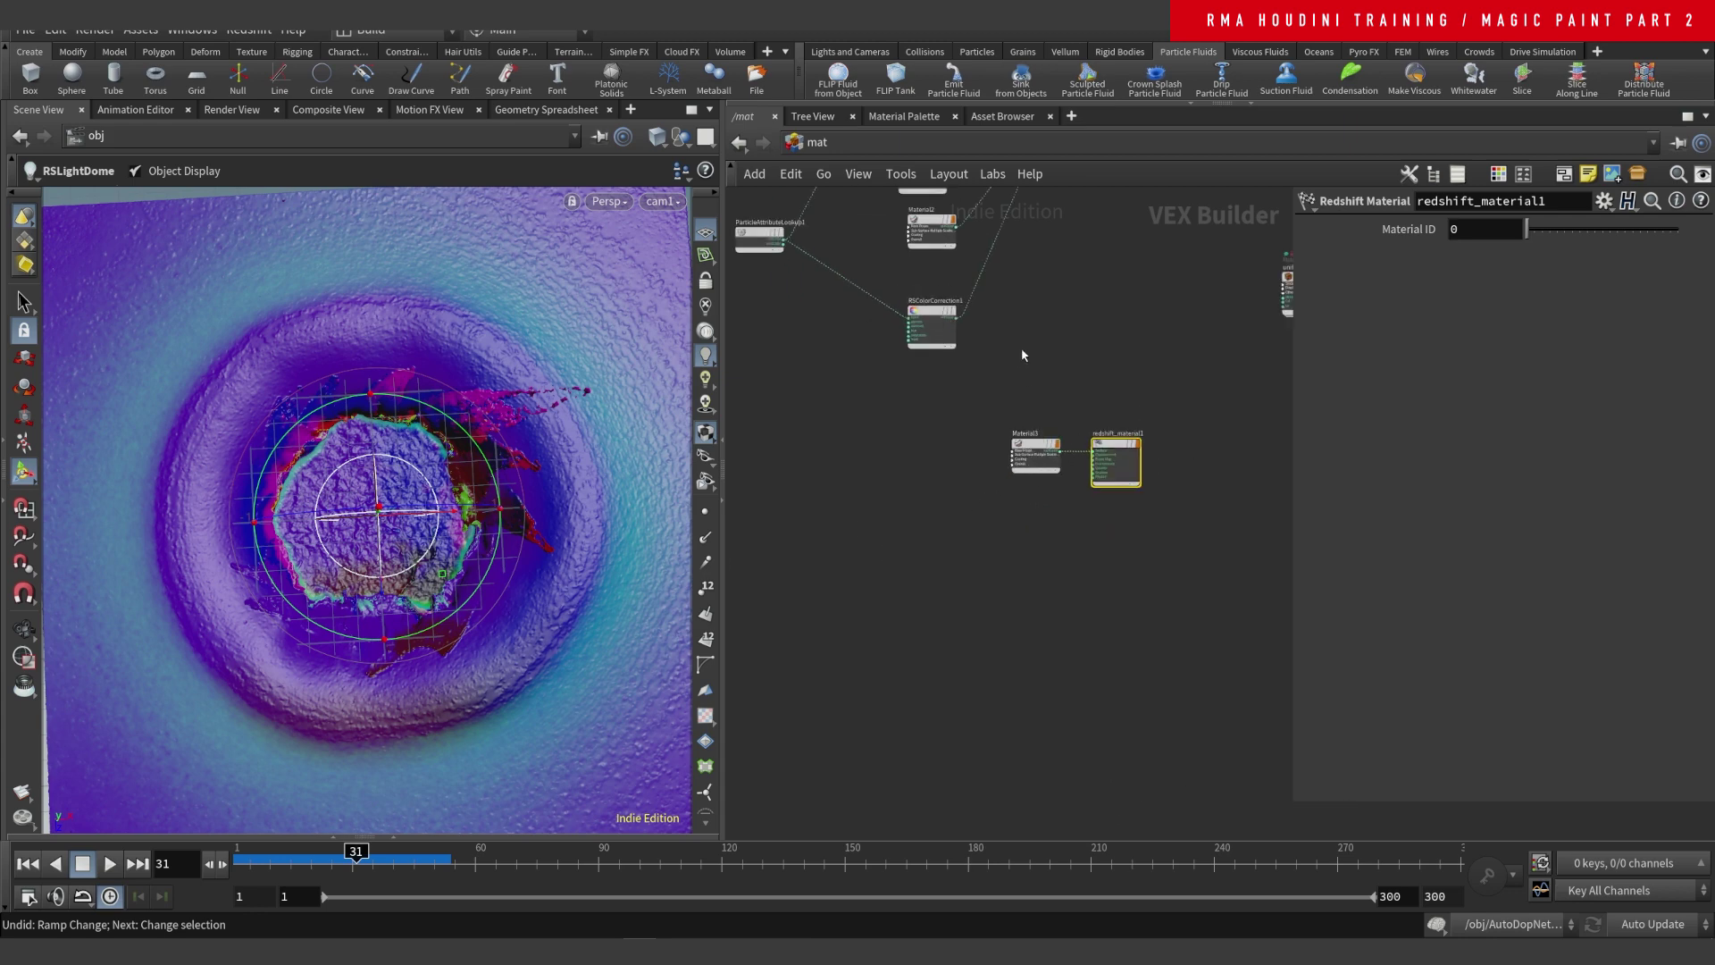
scroll(876, 398, "up", 3)
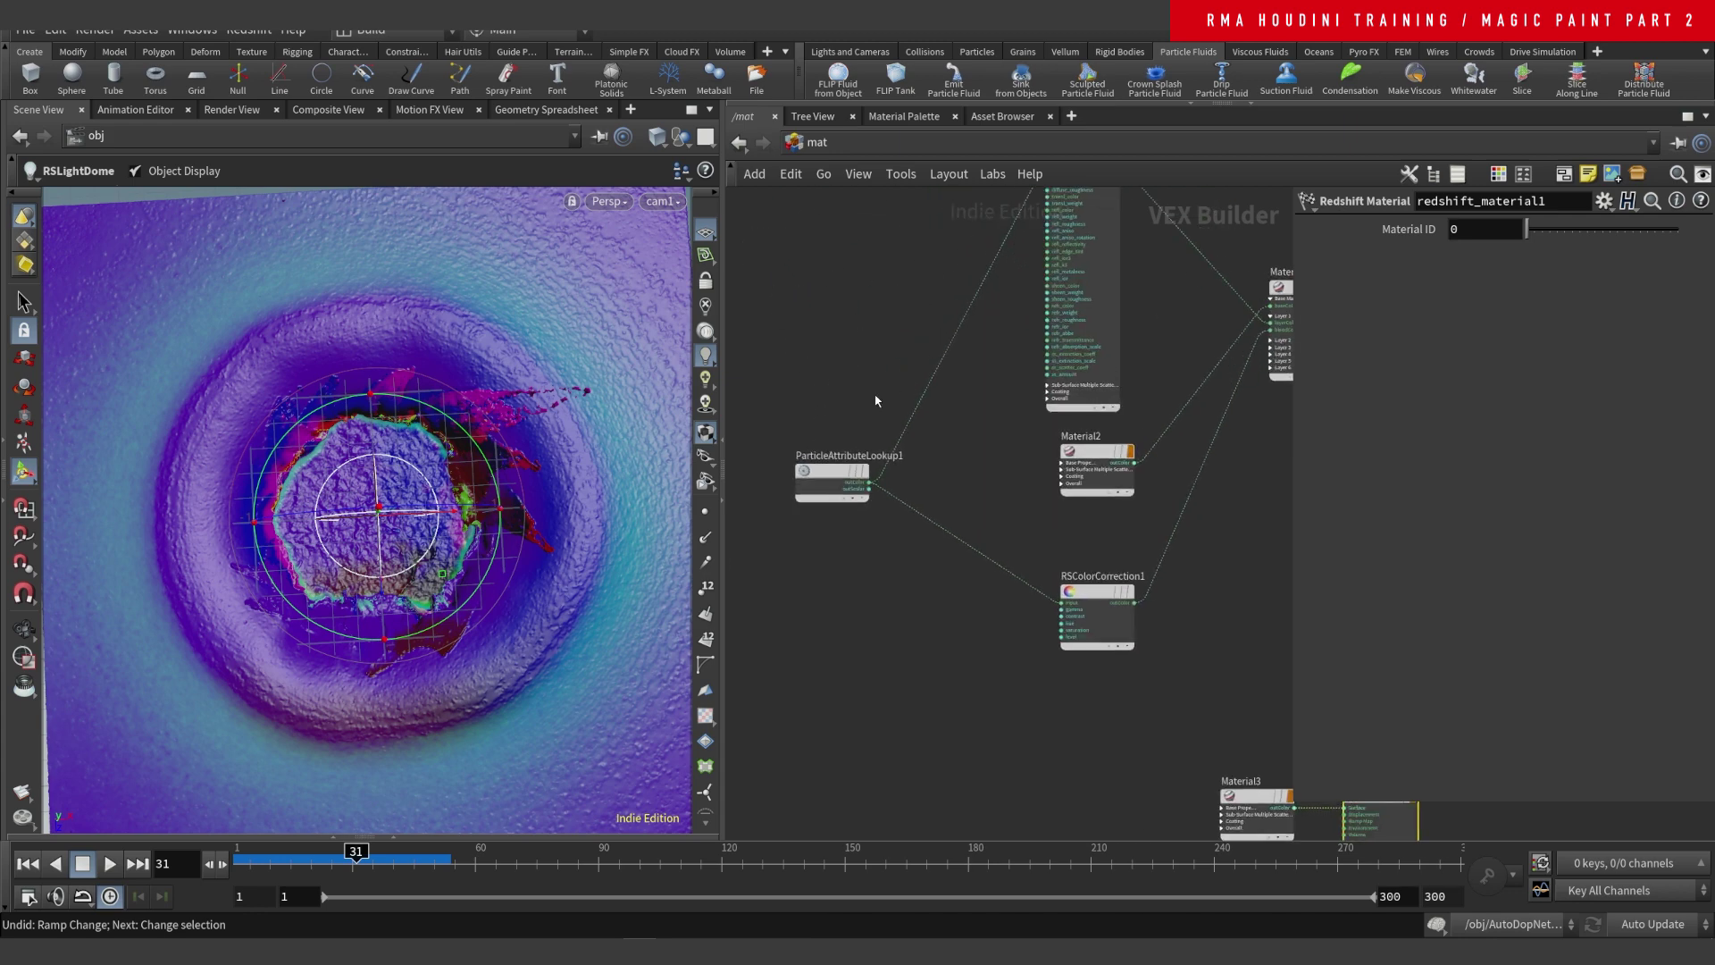
left_click_drag(813, 371, 831, 582)
scroll(812, 578, "down", 4)
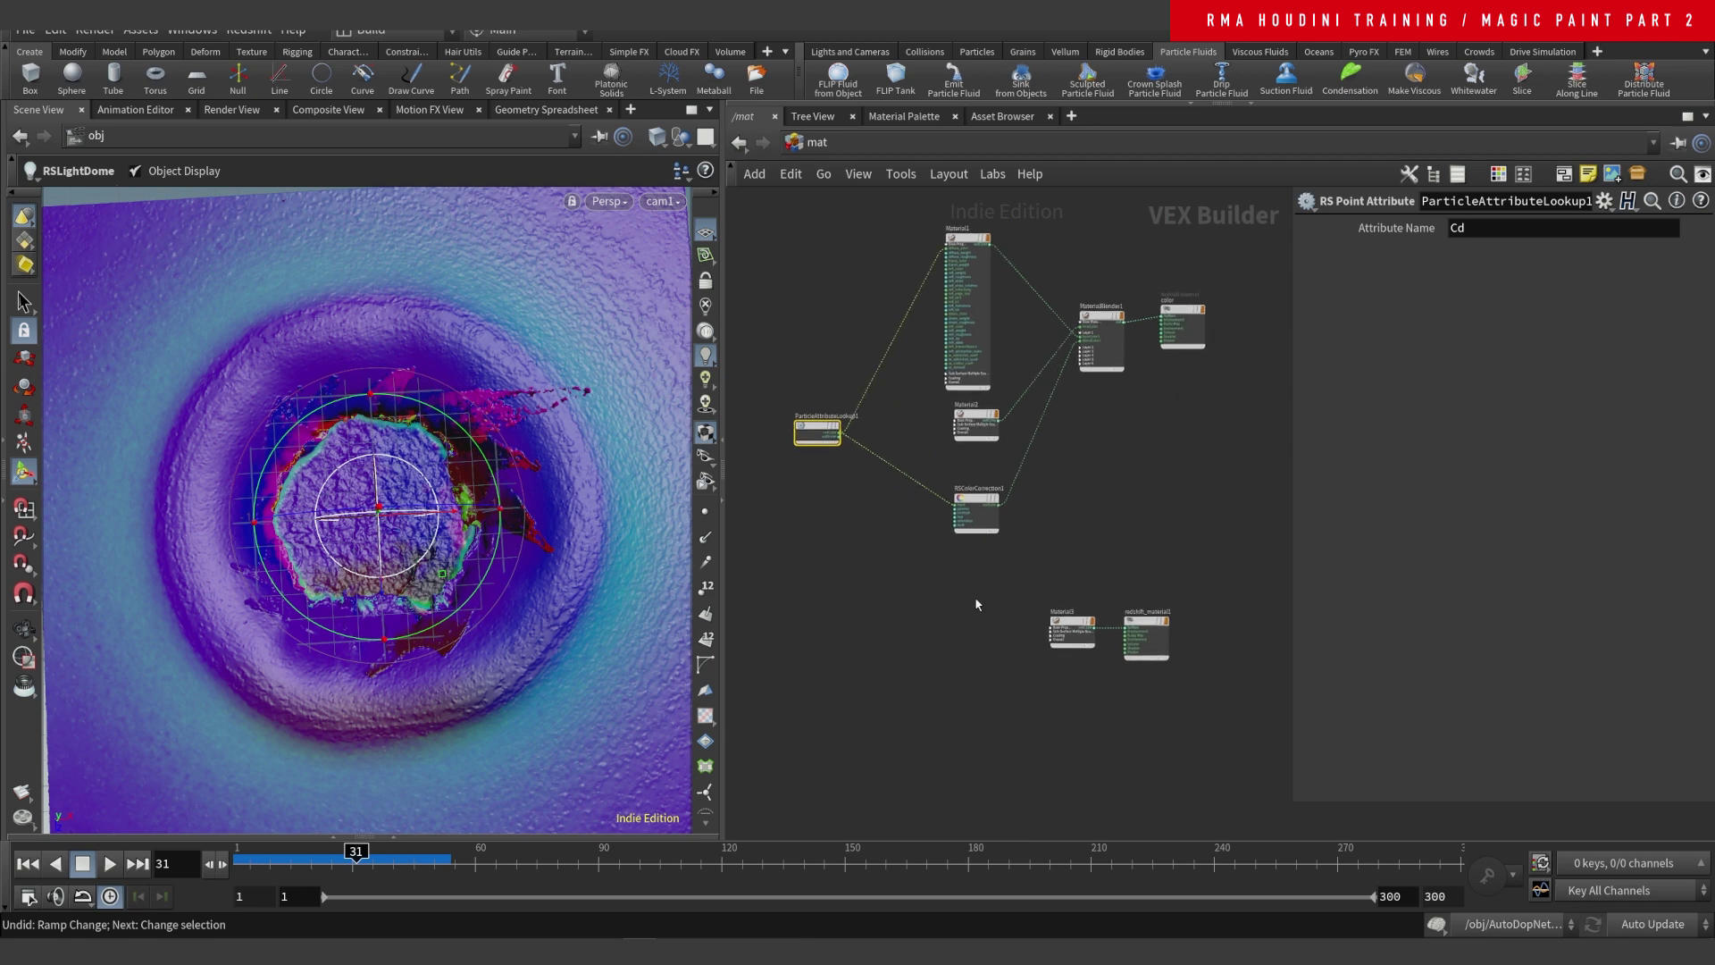
- Expand the Base Properties inputs on the Material3 node
scroll(1025, 620, "up", 4)
left_click(1070, 539)
scroll(947, 581, "down", 4)
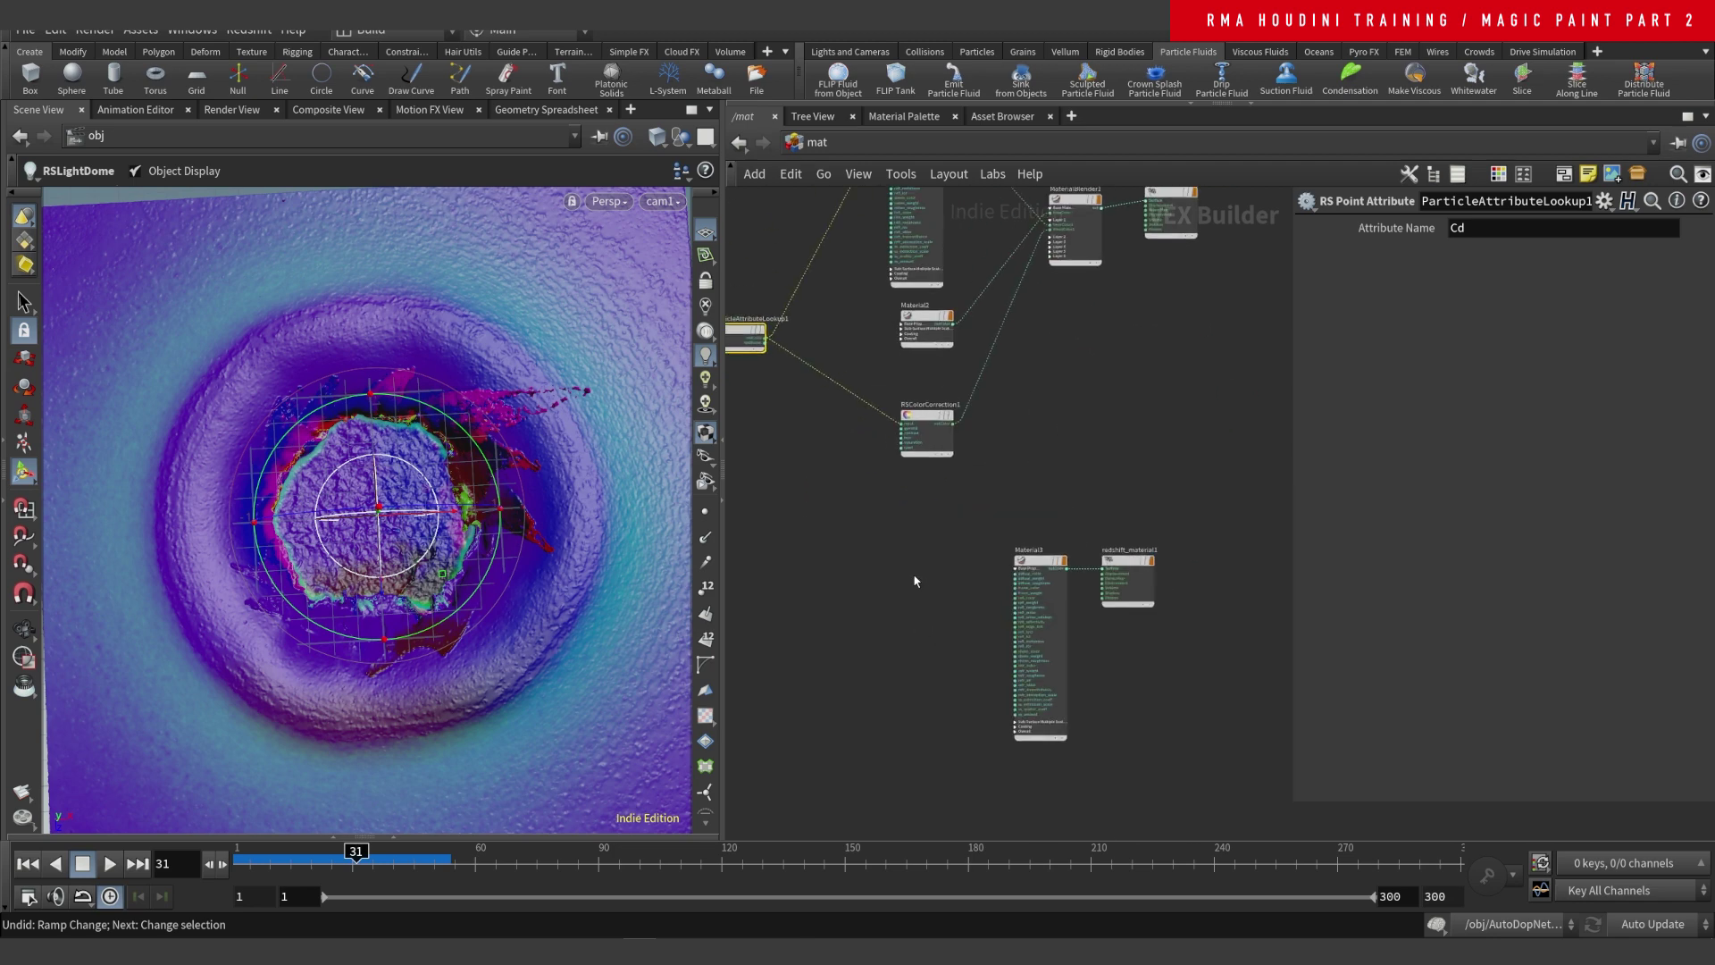
- Insert an RS Material Blender node between Material3 and redshift_material1, with redshift_material1 moved aside to make room
scroll(1098, 649, "up", 2)
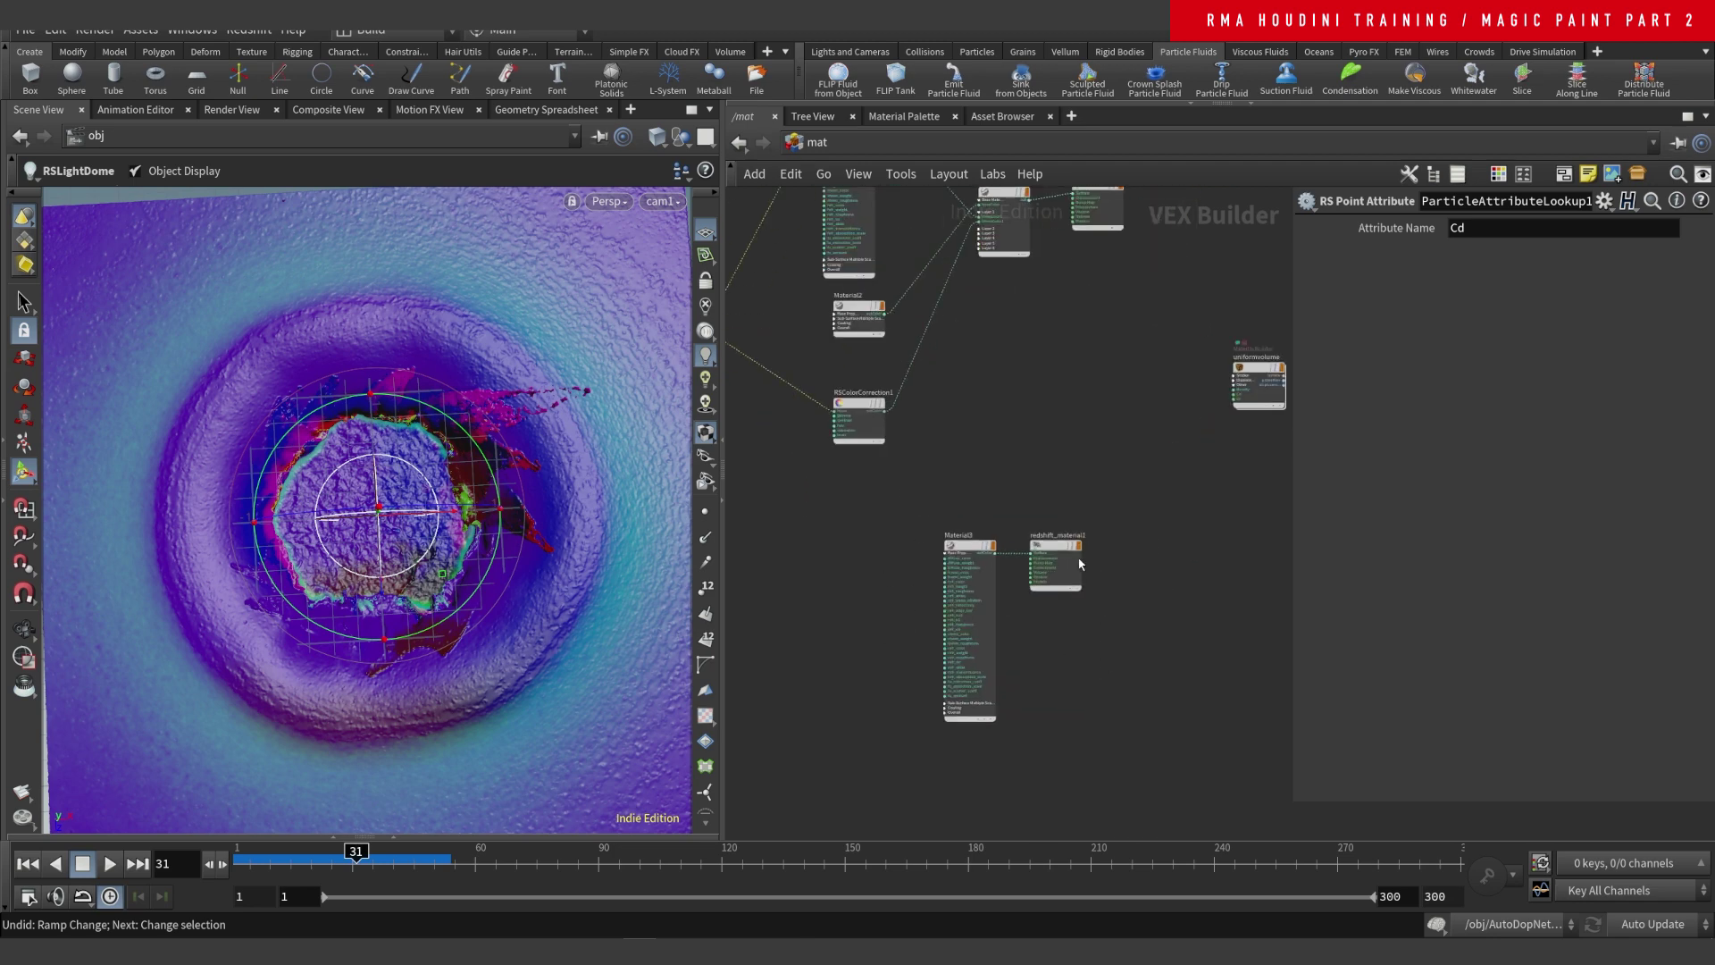
left_click_drag(1072, 543, 1168, 540)
key("Tab")
type("mat bl")
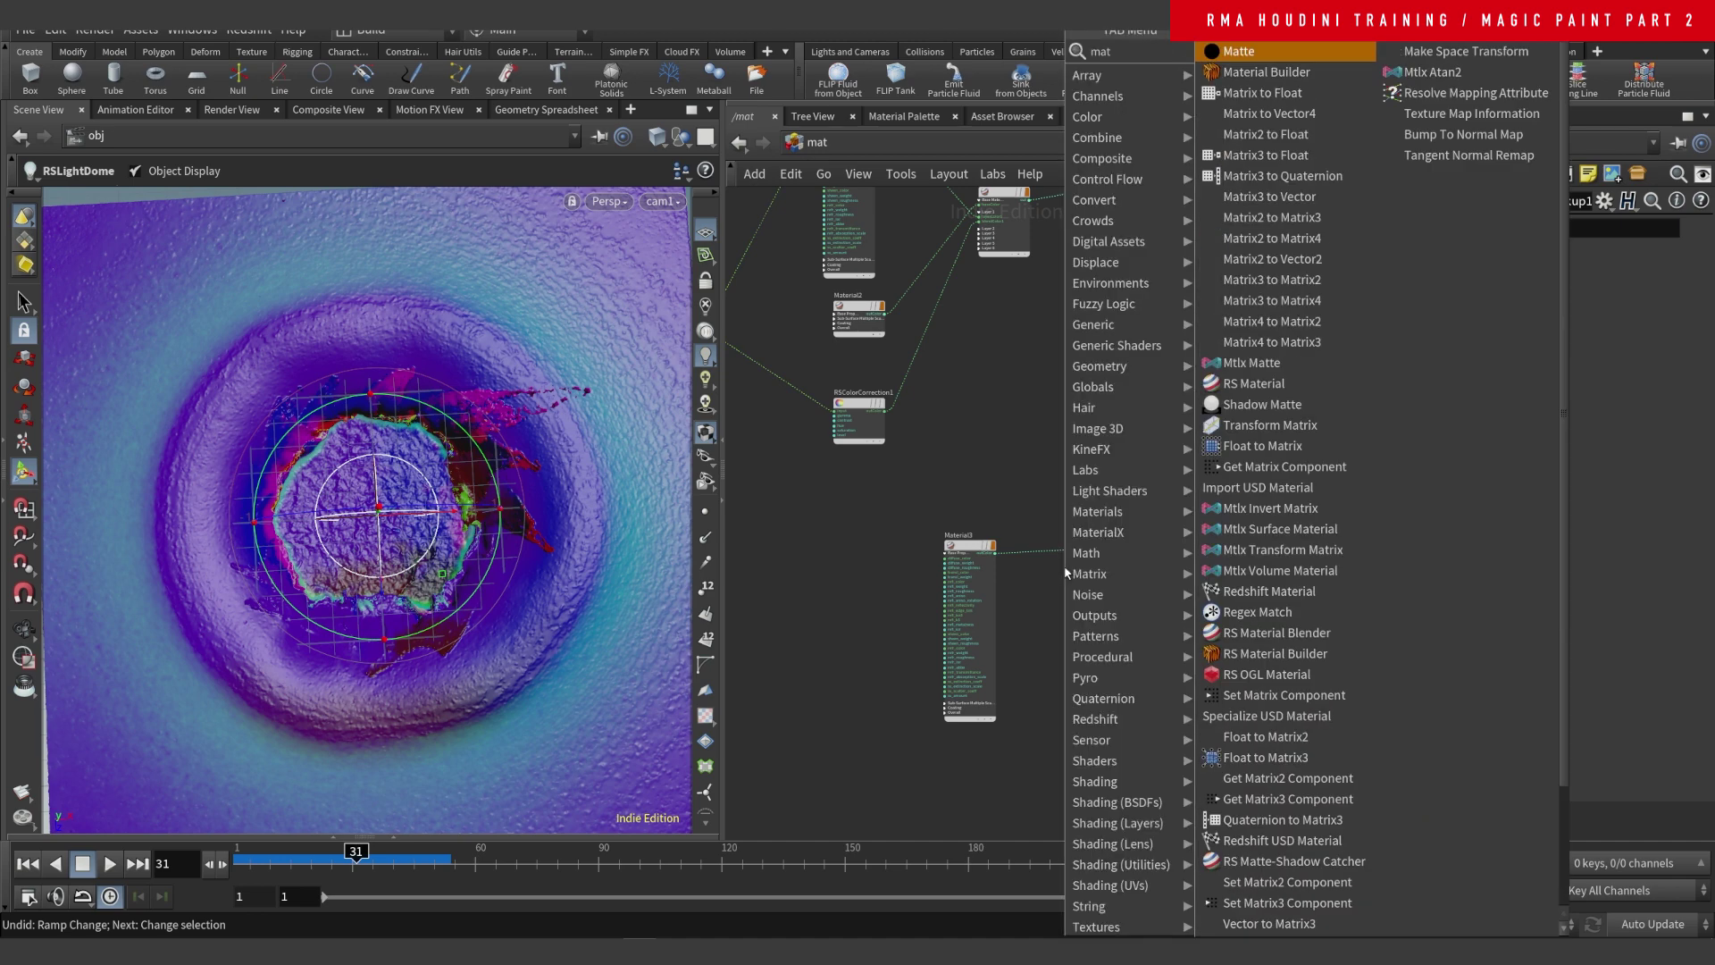
key("Return")
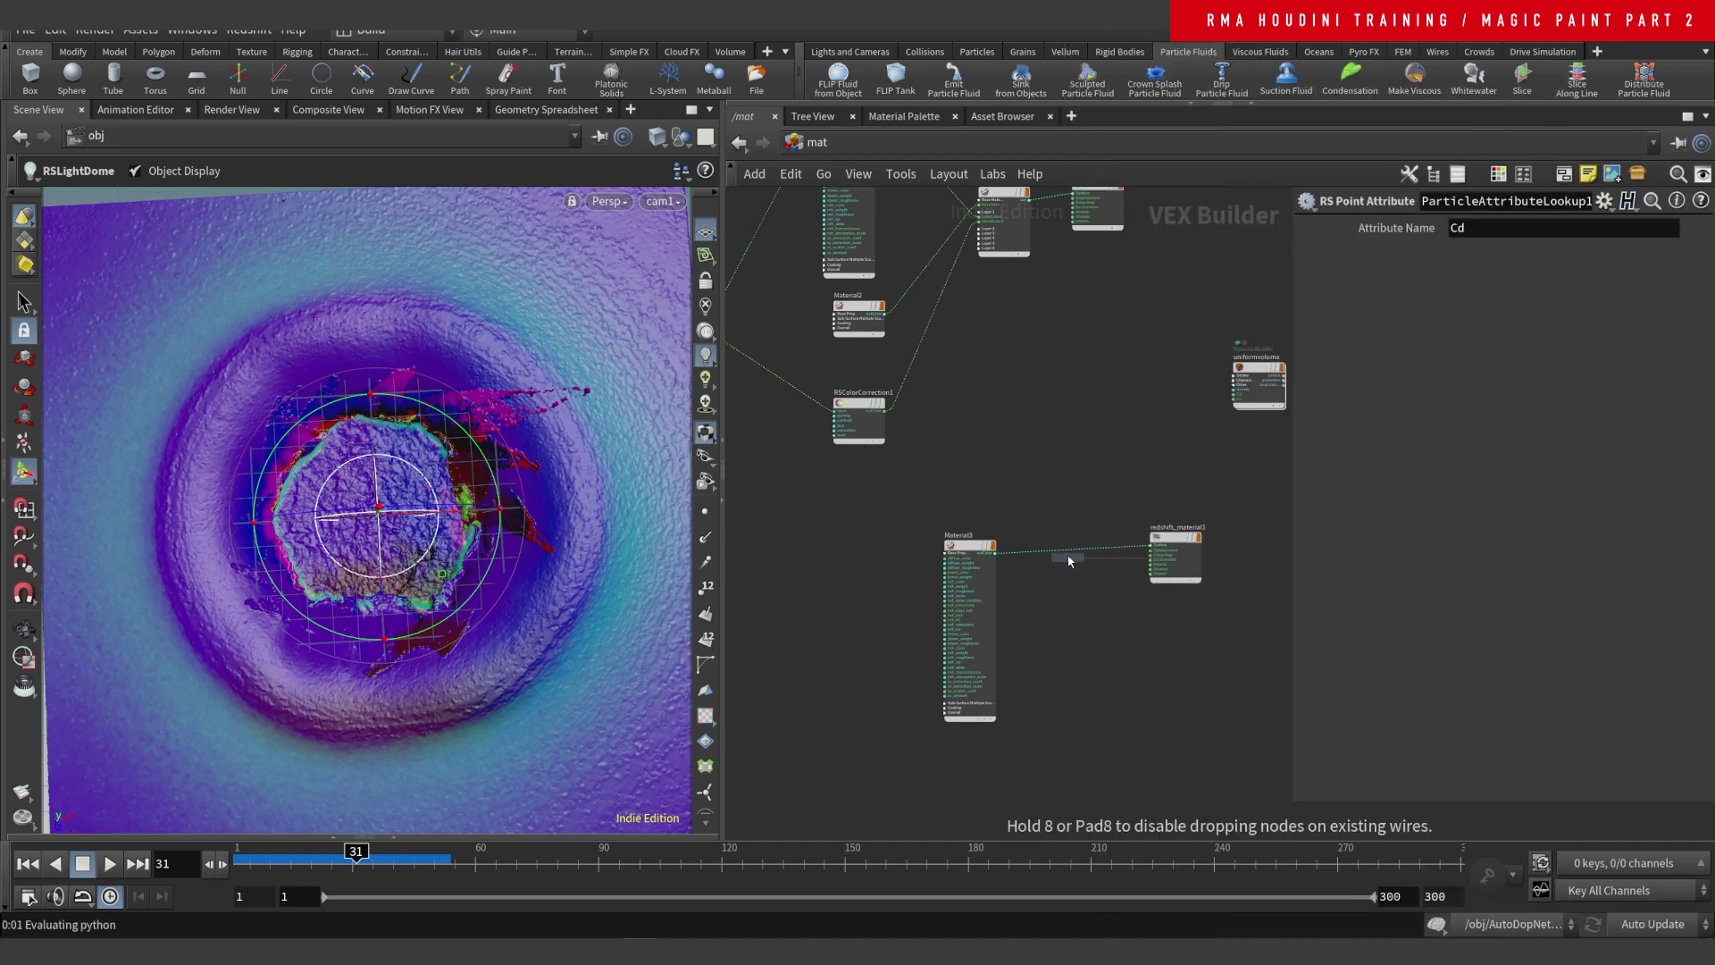
left_click(1070, 559)
left_click_drag(979, 550, 956, 519)
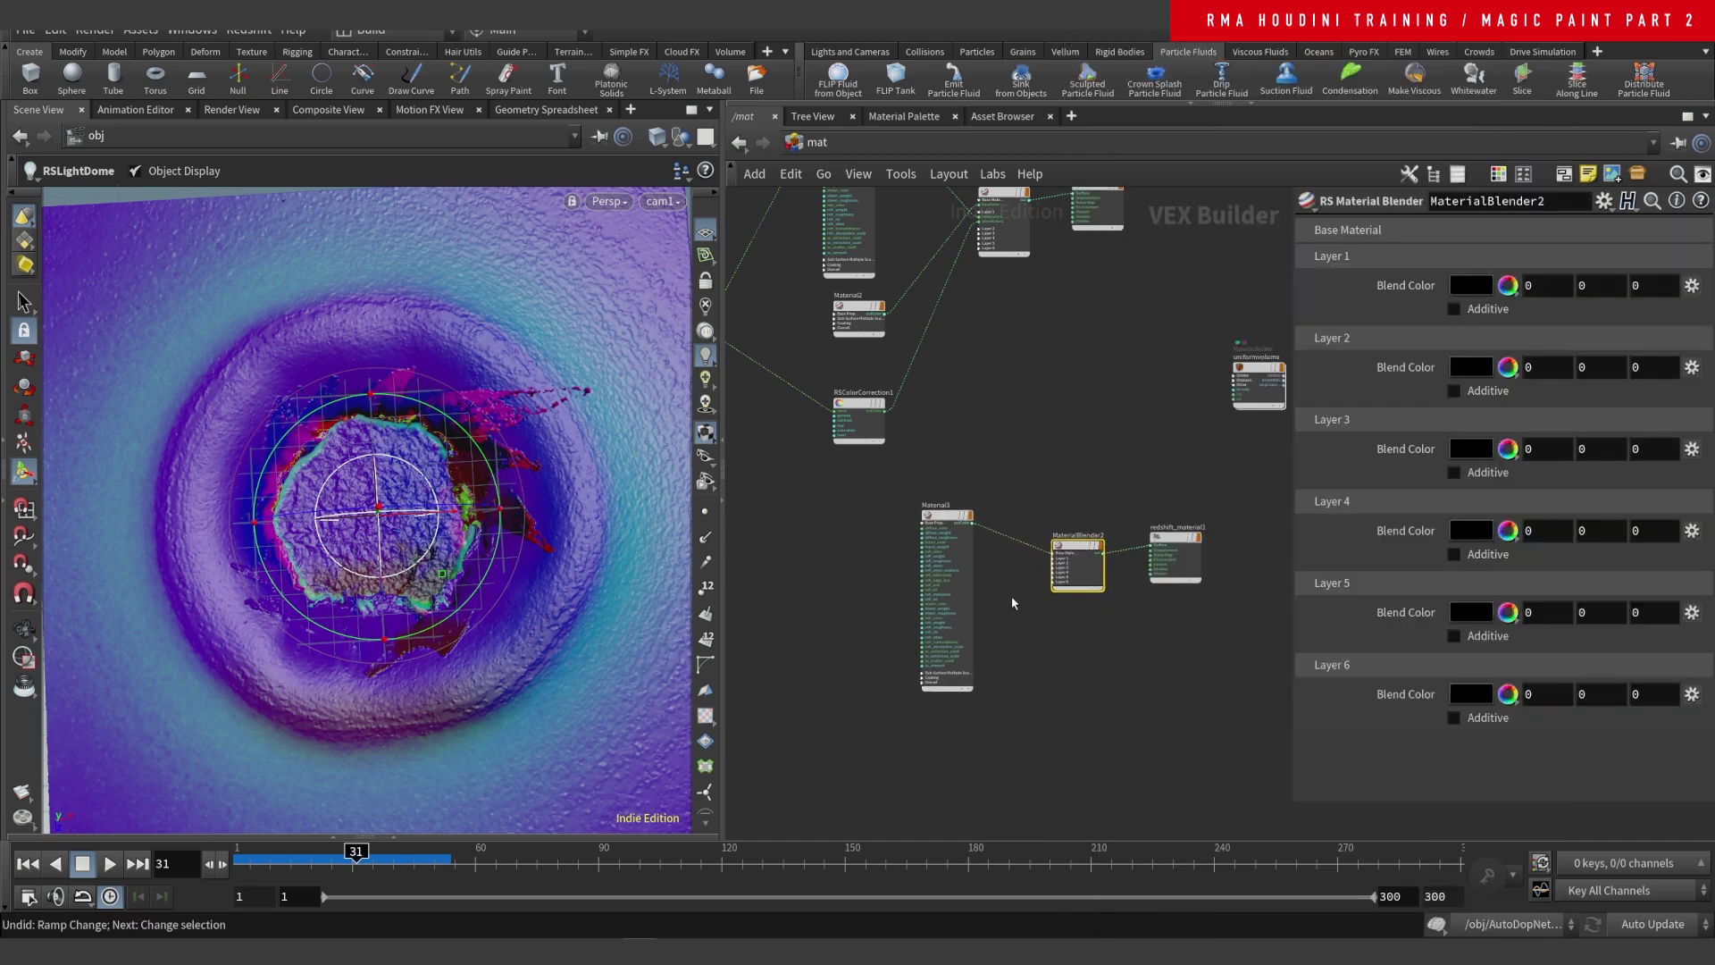
- Duplicate Material3 below the original and connect the copy's outColor to the layerColor1 input of MaterialBlender2
right_click_drag(1034, 614, 1087, 543)
right_click_drag(1037, 472, 1032, 478)
scroll(1031, 478, "down", 5)
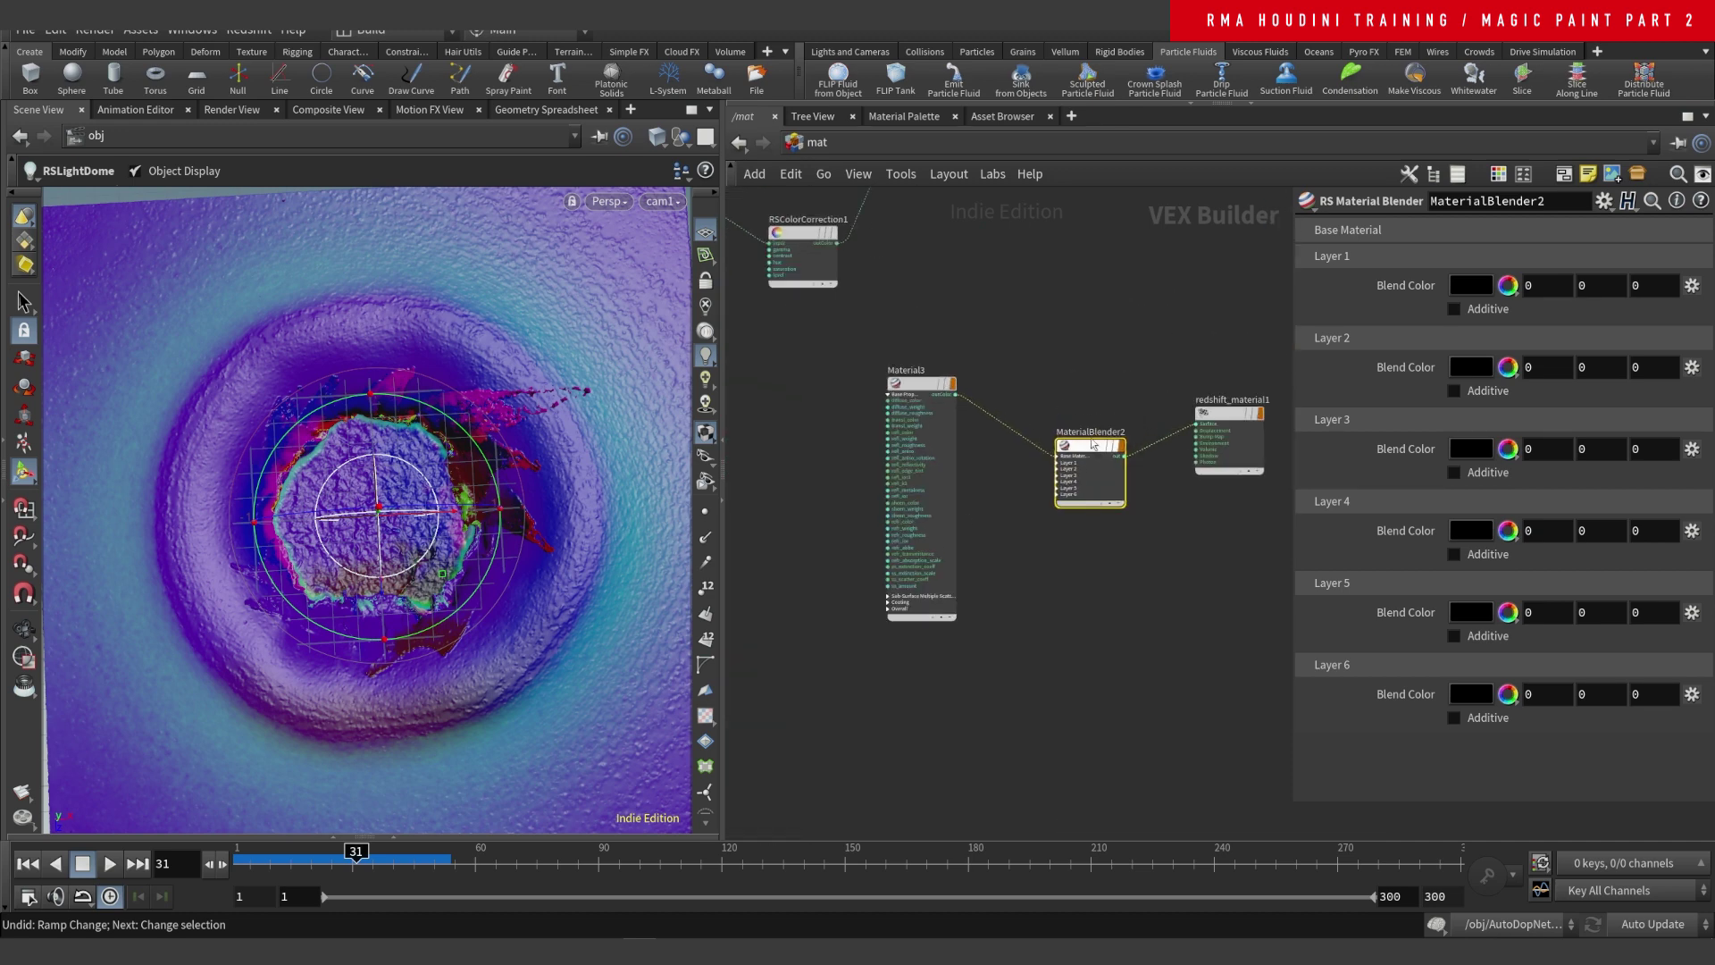
scroll(1040, 396, "down", 2)
left_click_drag(985, 386, 975, 585, "alt")
scroll(1036, 527, "up", 3)
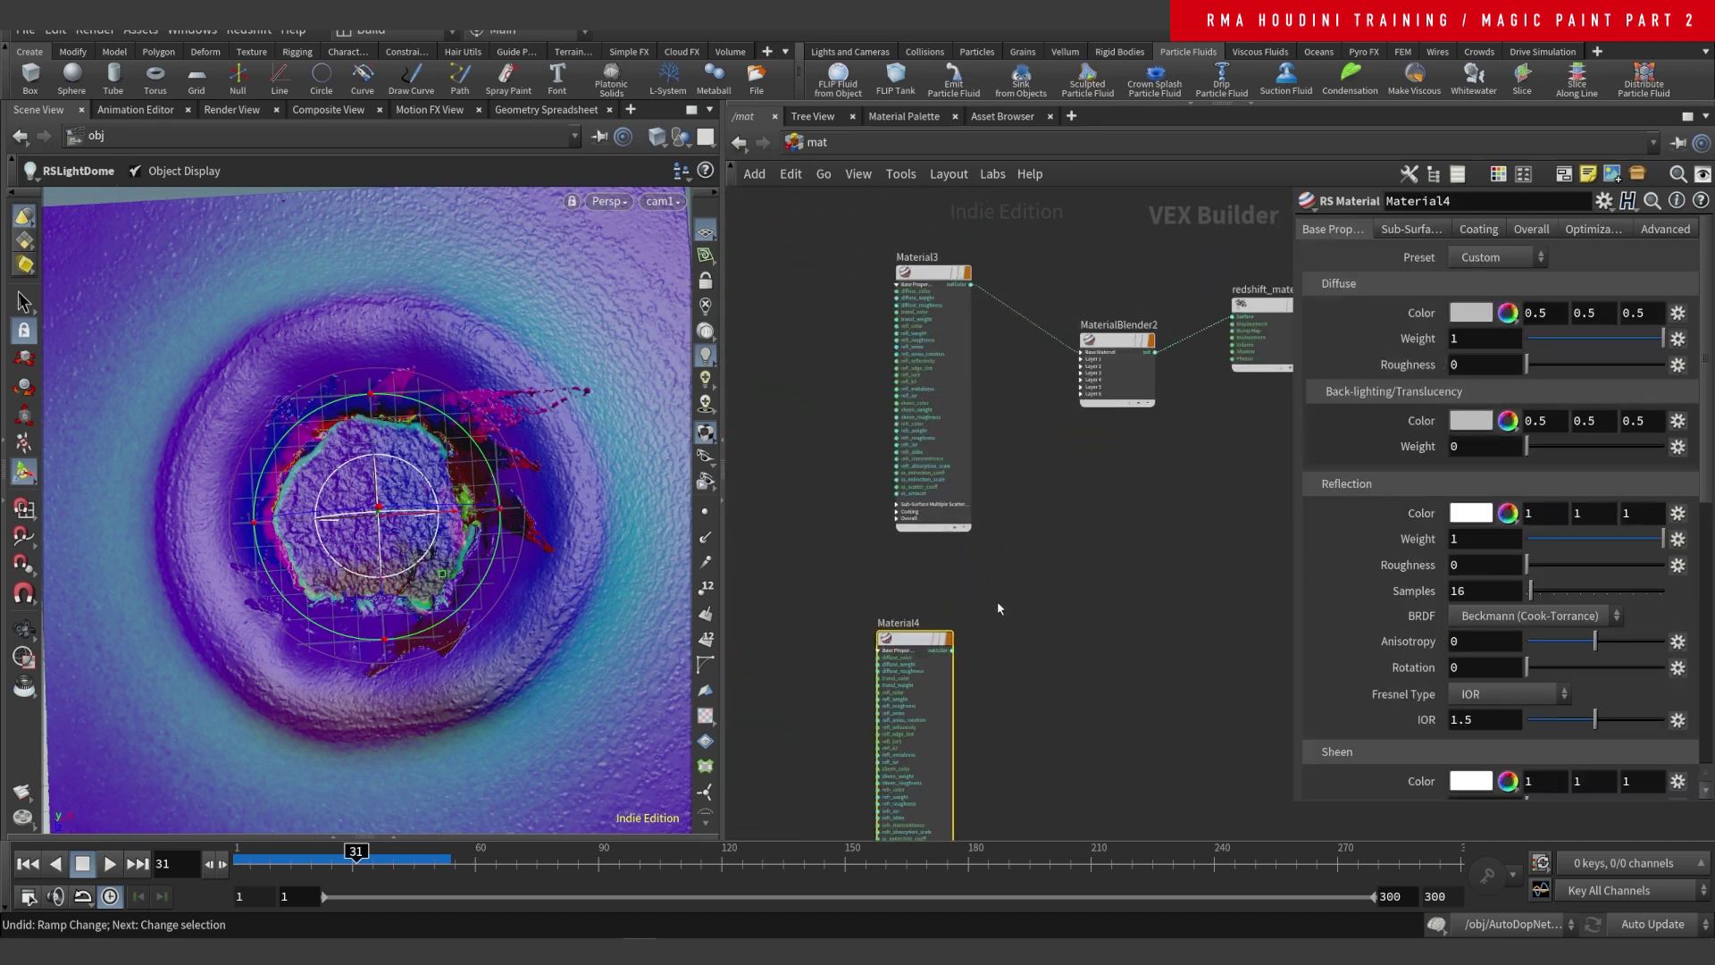
left_click(953, 650)
left_click(1081, 358)
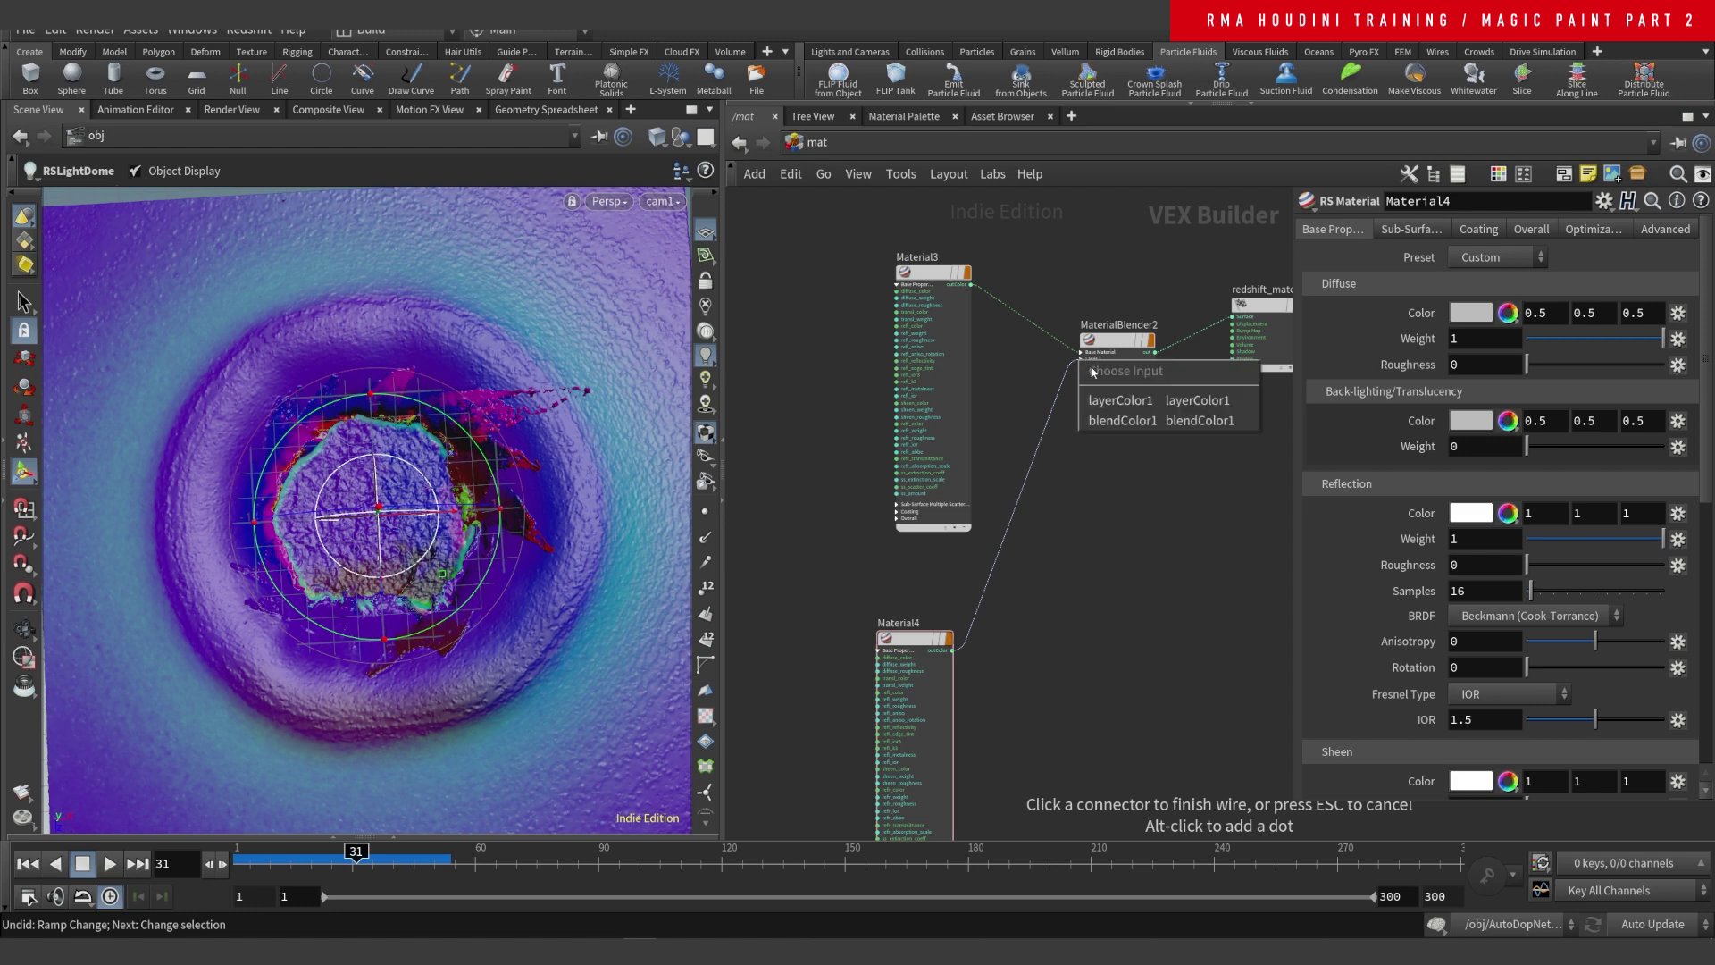
left_click(1107, 399)
left_click_drag(907, 647, 920, 587)
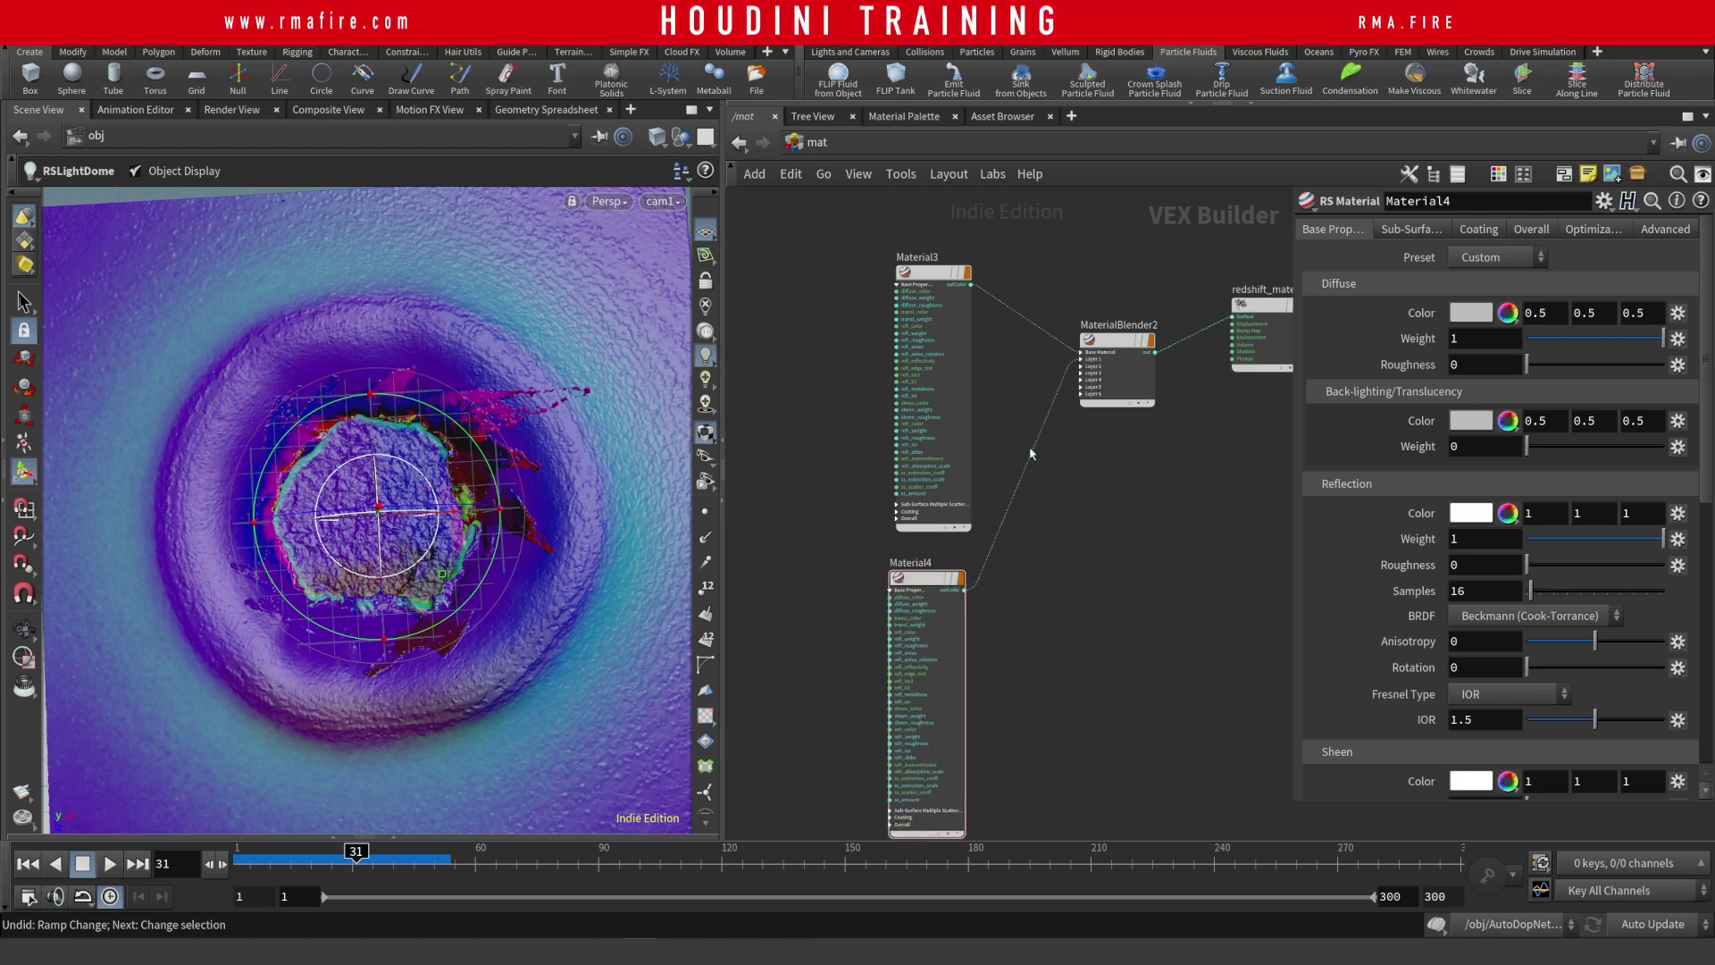
- Expand the Layer 1 inputs on MaterialBlender2 and examine its layerColor1 and blendColor1 connectors
left_click(1084, 372)
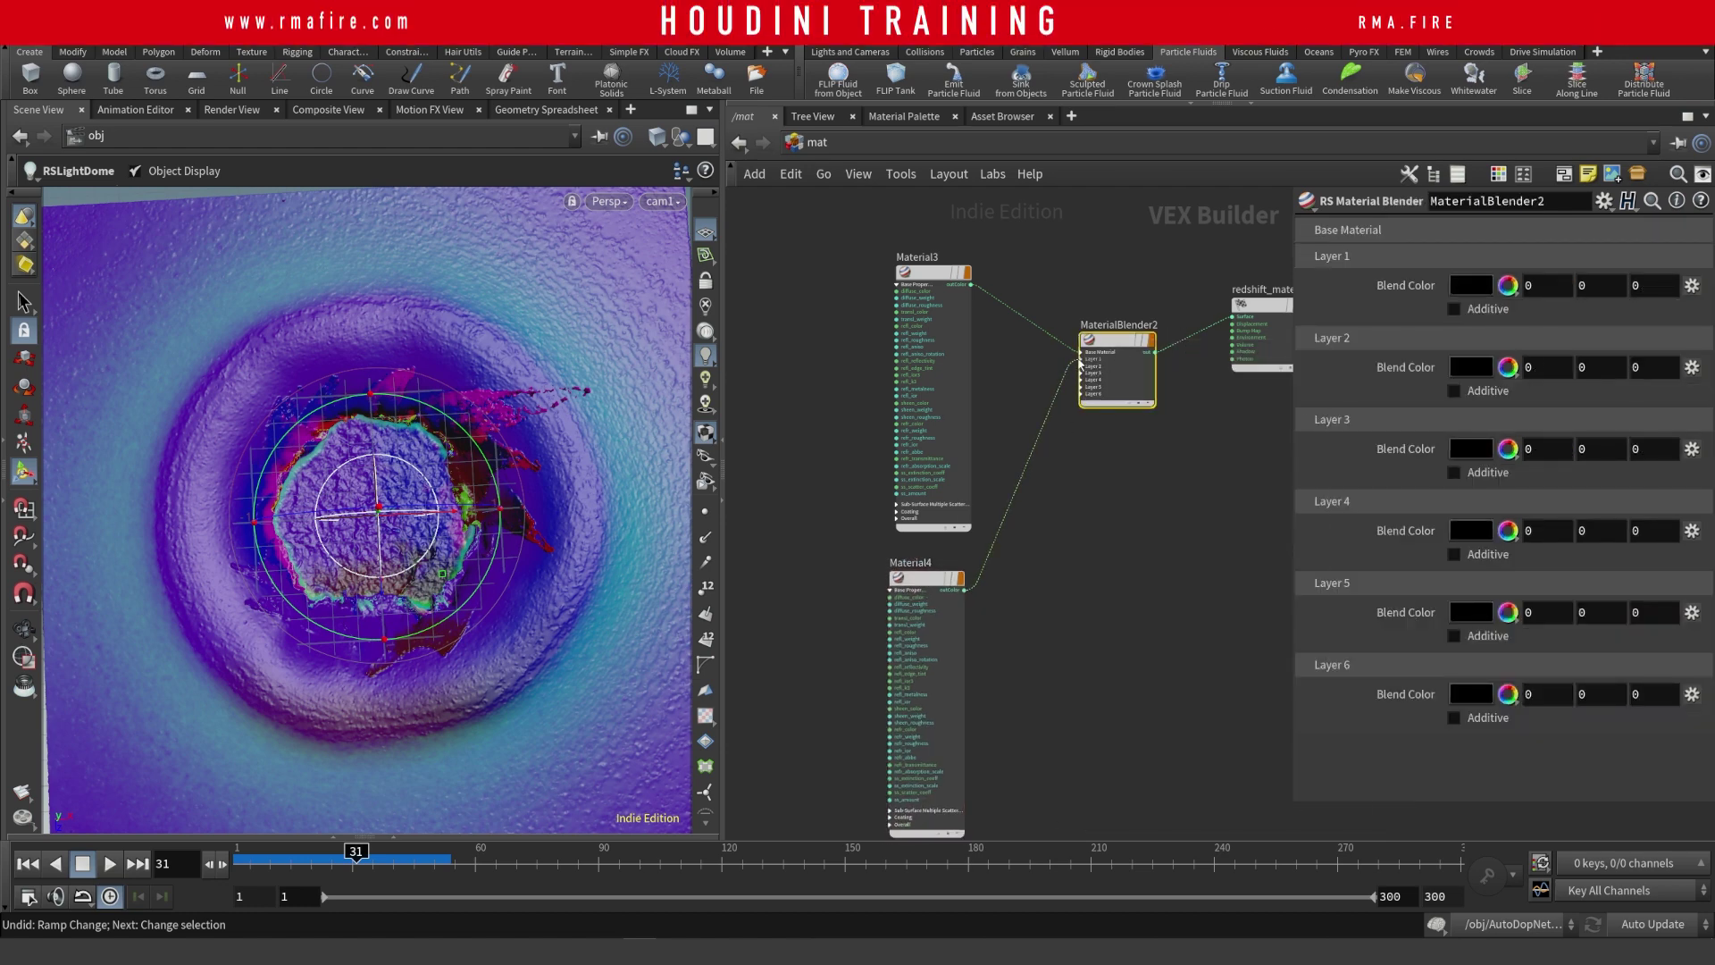
left_click(1082, 359)
scroll(1045, 494, "up", 3)
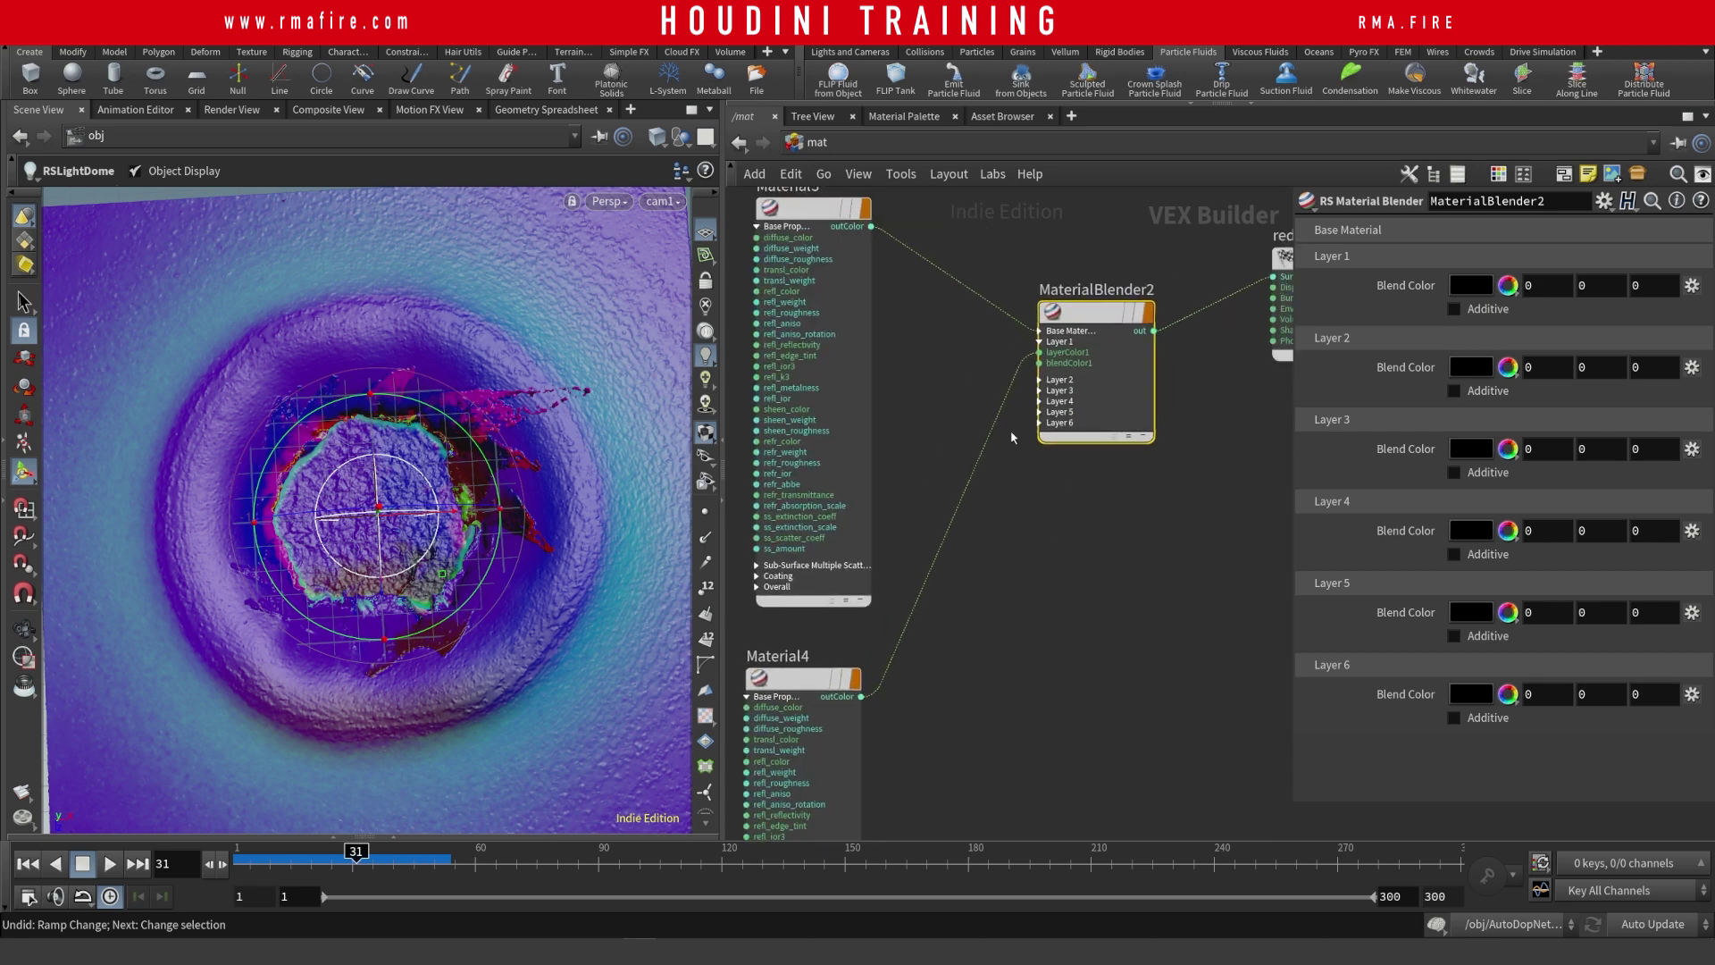
scroll(1052, 366, "down", 5)
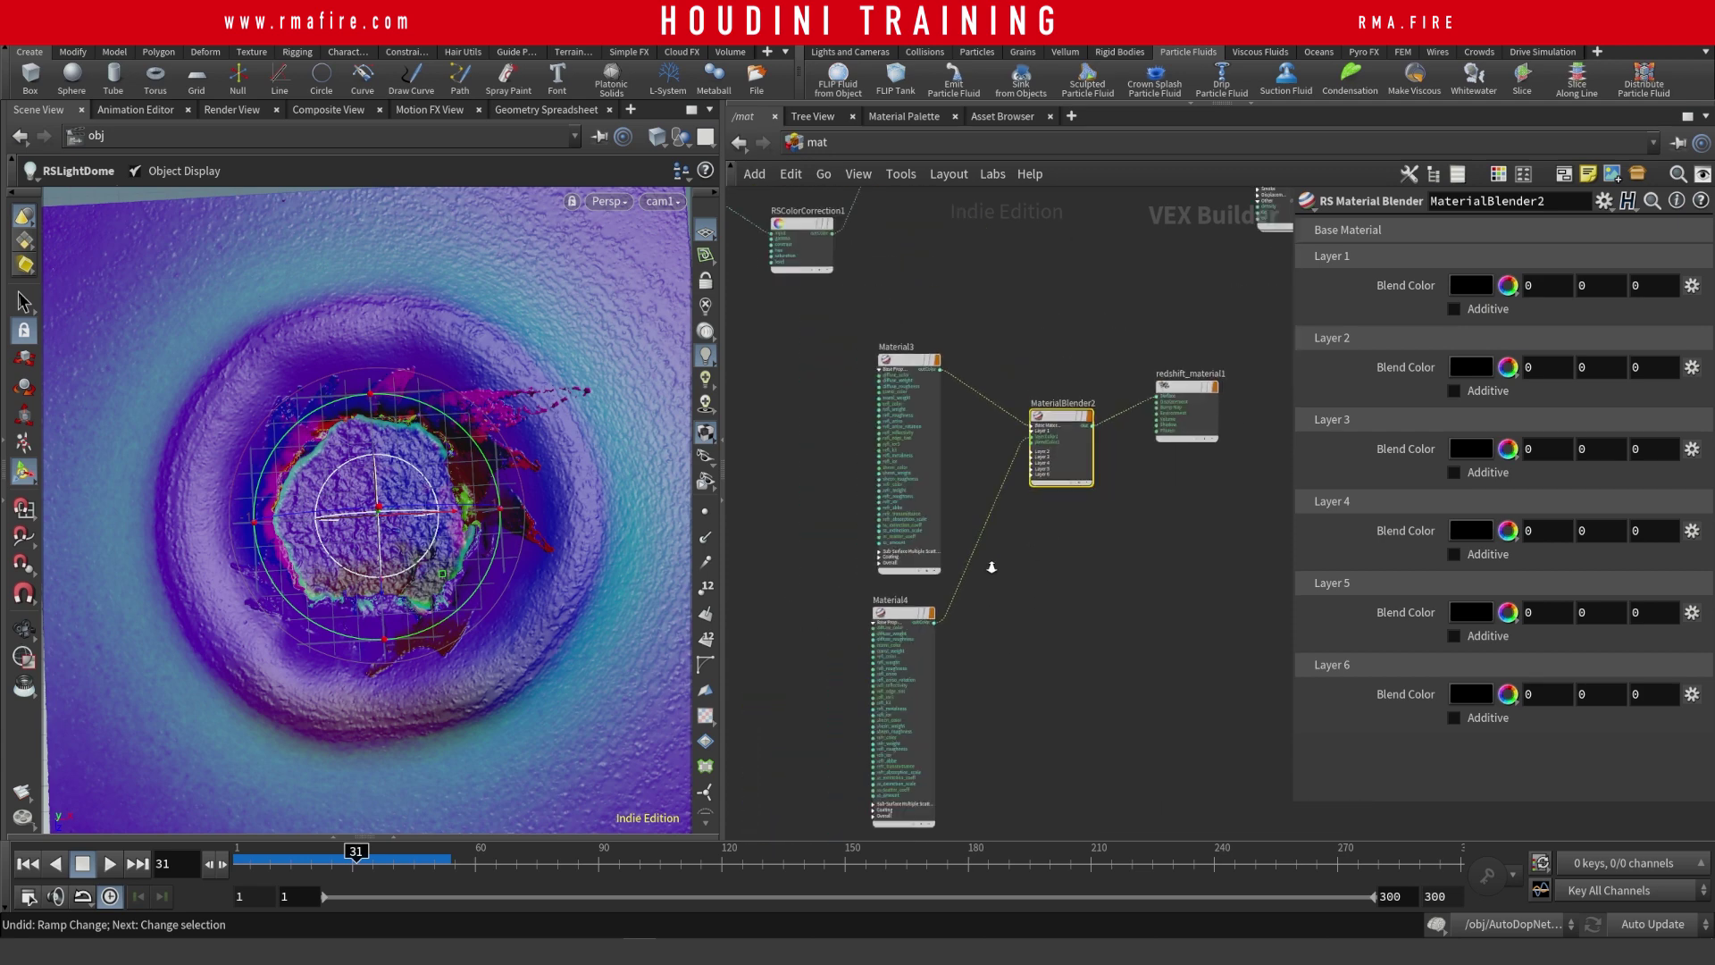
scroll(1045, 348, "up", 3)
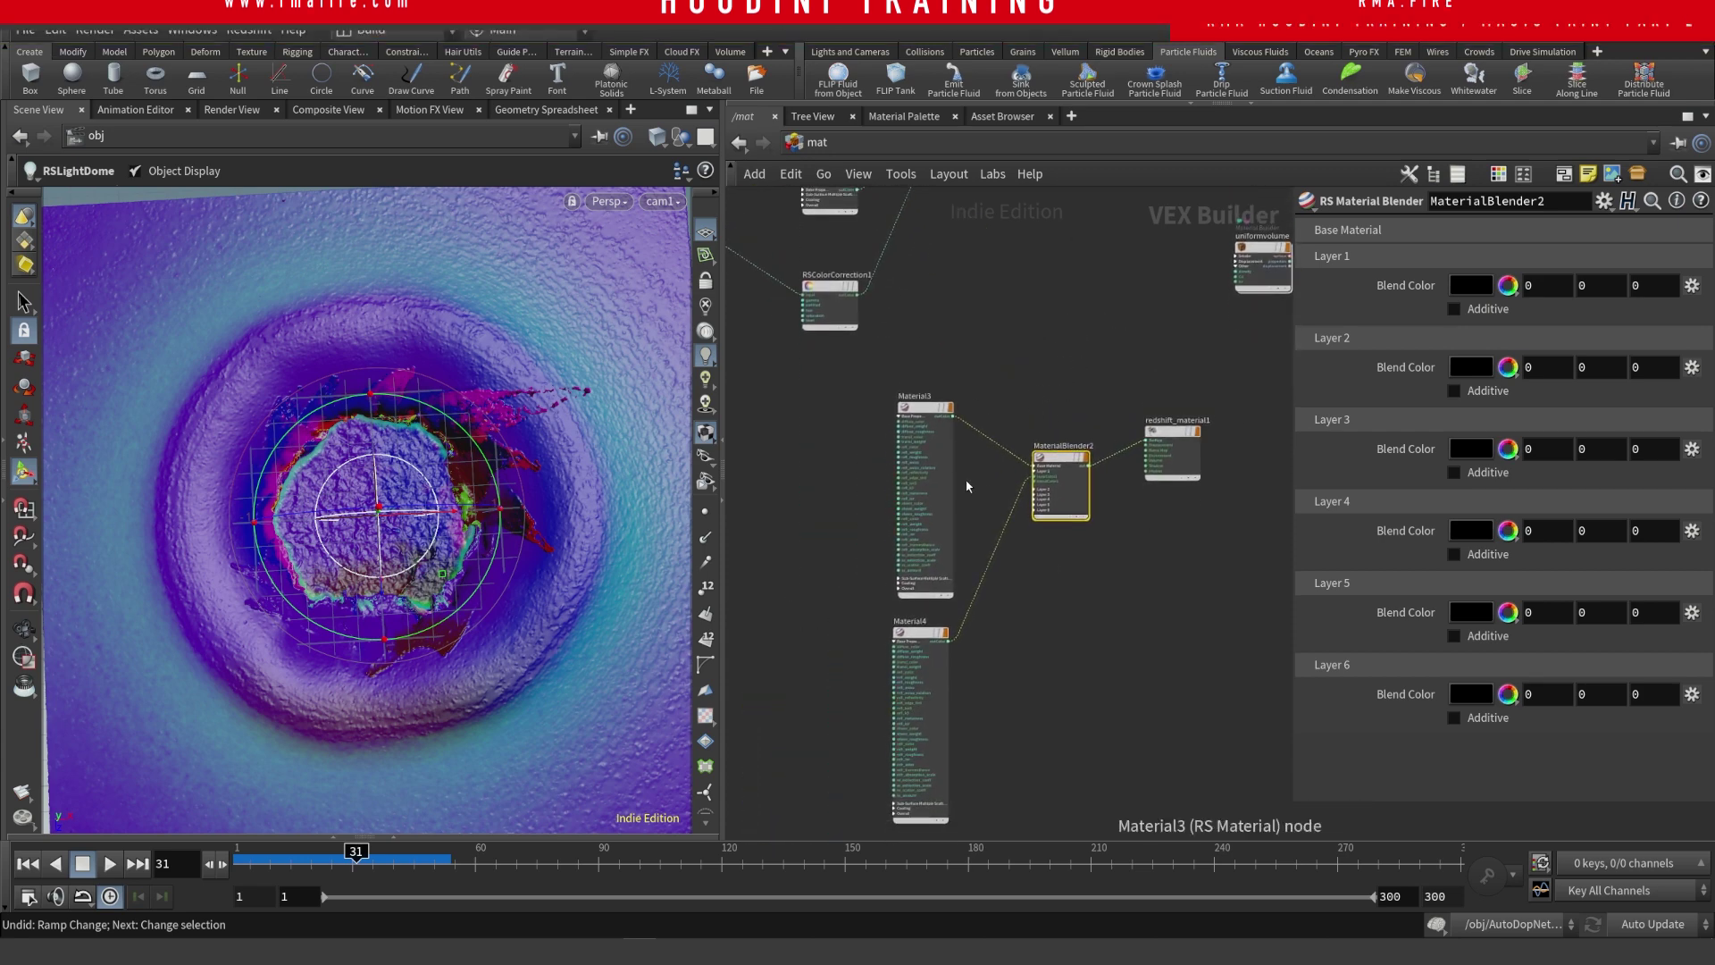
- Examine Material3, Material4 and the ParticleAttributeLookup1 node that feeds the existing color material
left_click_drag(815, 346, 983, 500)
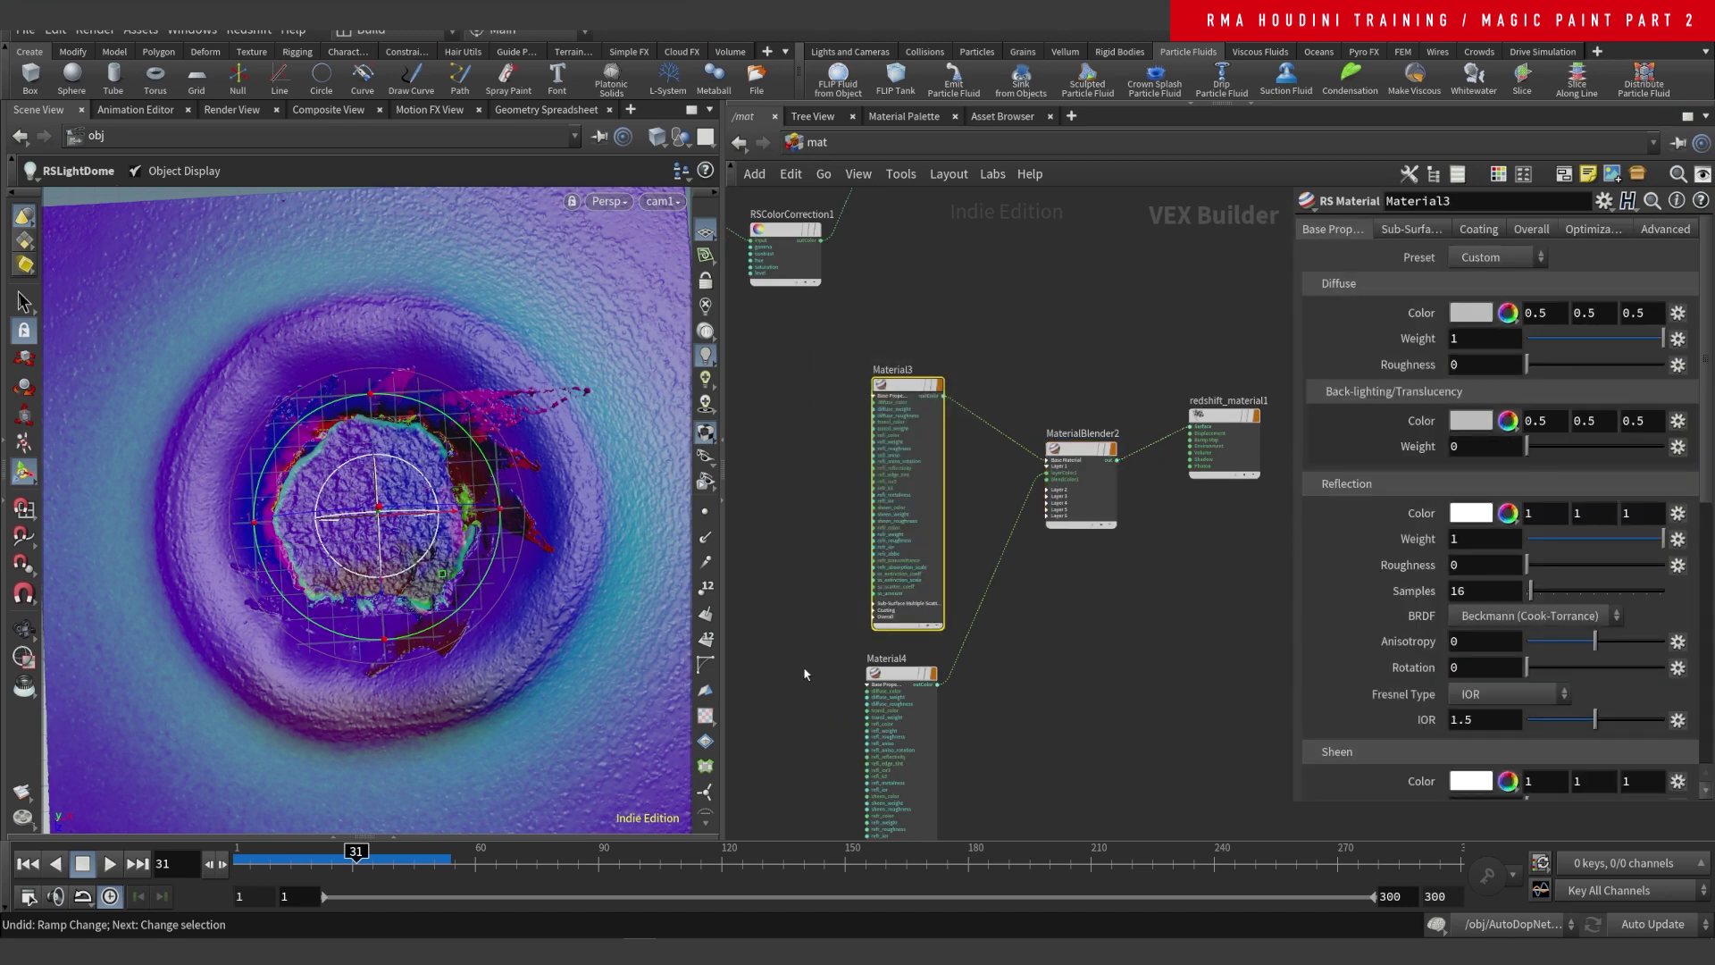
left_click_drag(806, 674, 974, 690)
middle_click_drag(997, 279, 1065, 657)
scroll(1058, 541, "down", 1)
middle_click_drag(1069, 527, 1153, 512)
left_click_drag(771, 384, 753, 496)
middle_click_drag(800, 611, 879, 586)
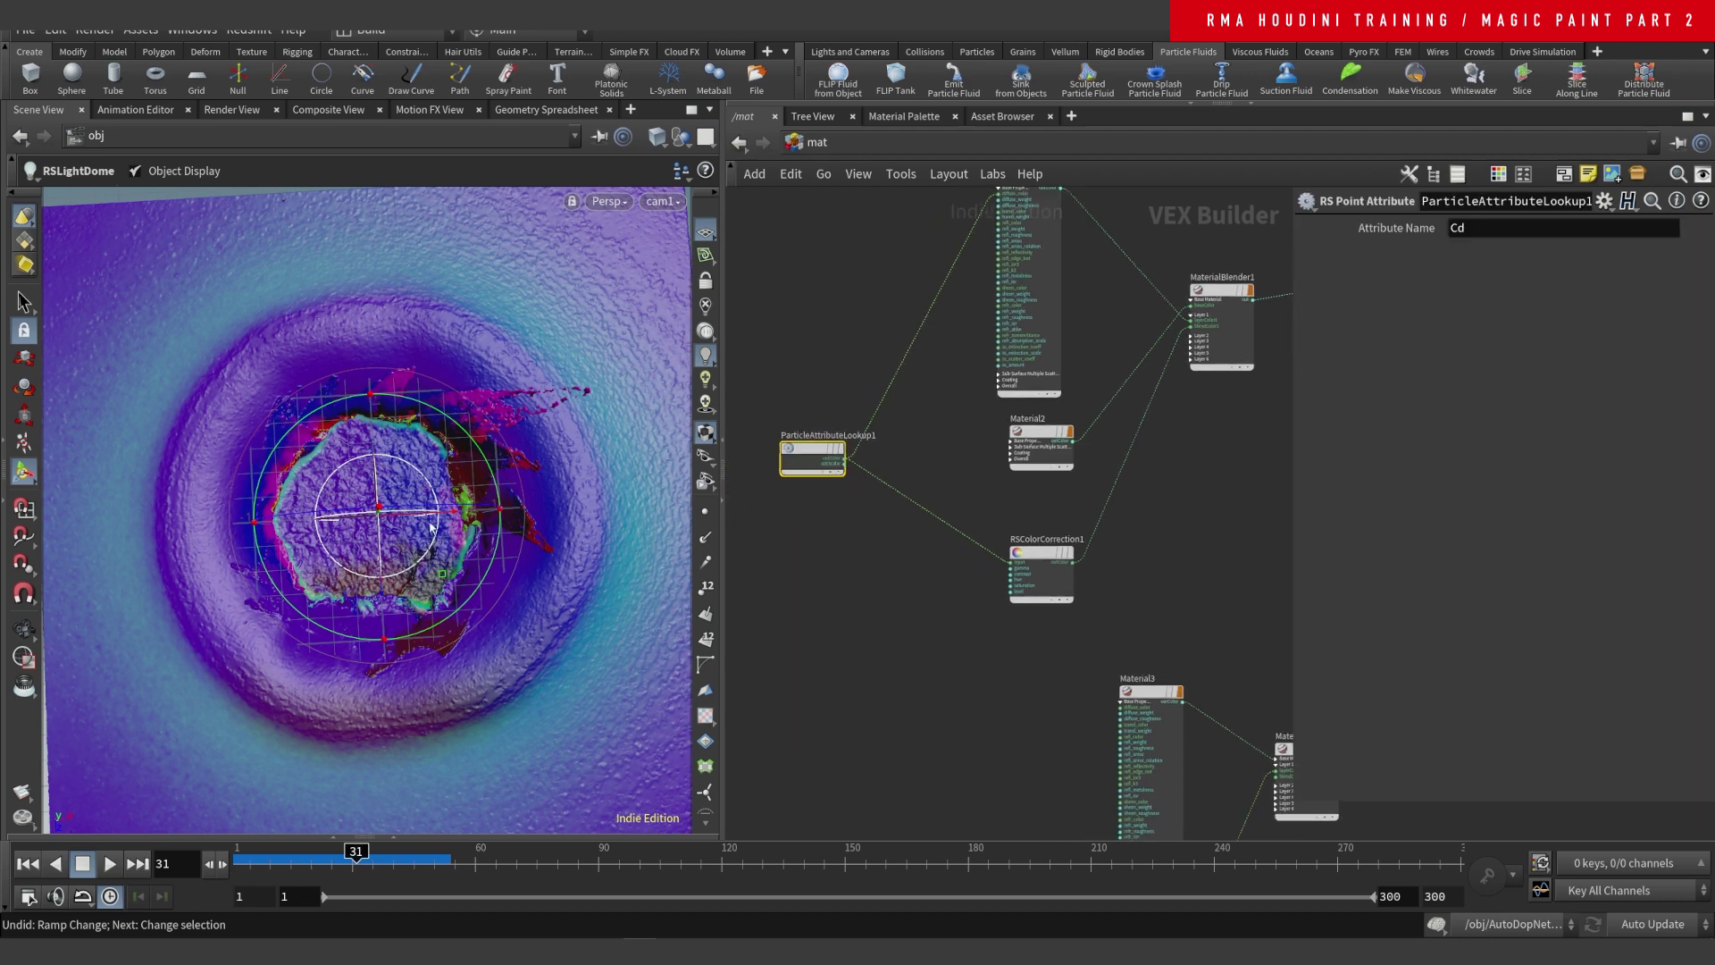
scroll(853, 589, "down", 5)
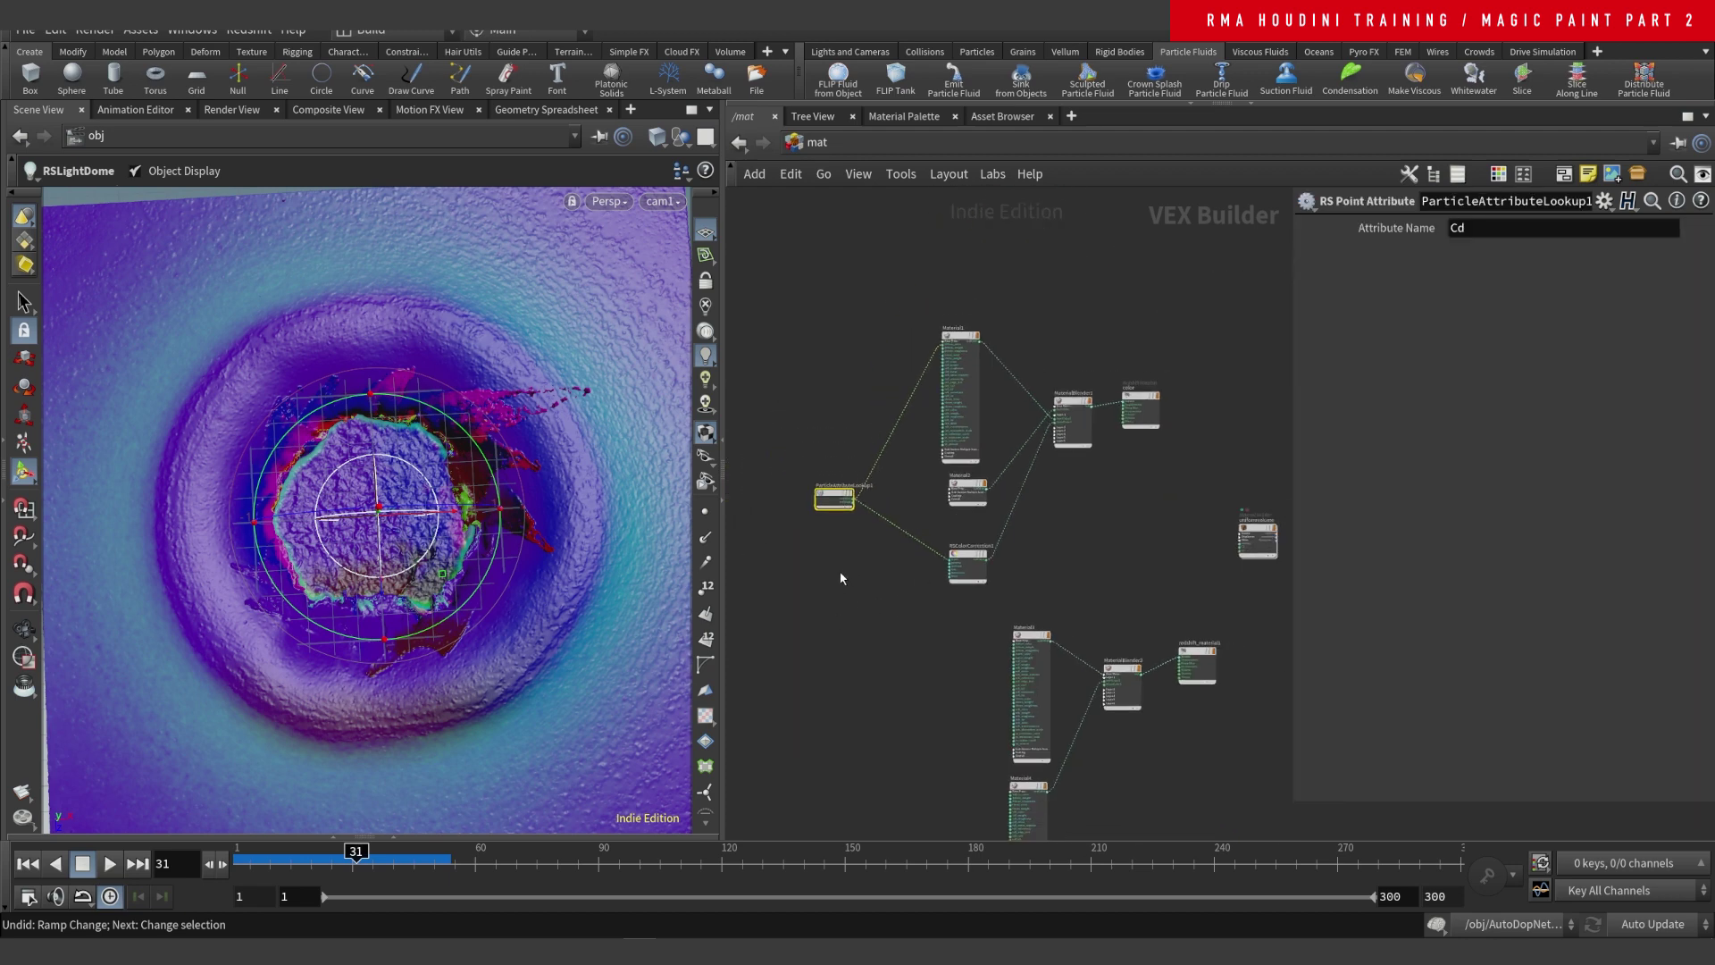
- Delete the demonstration material, blender and output nodes together with the uniformvolume node
middle_click_drag(842, 581, 820, 489)
left_click_drag(857, 485, 1160, 806)
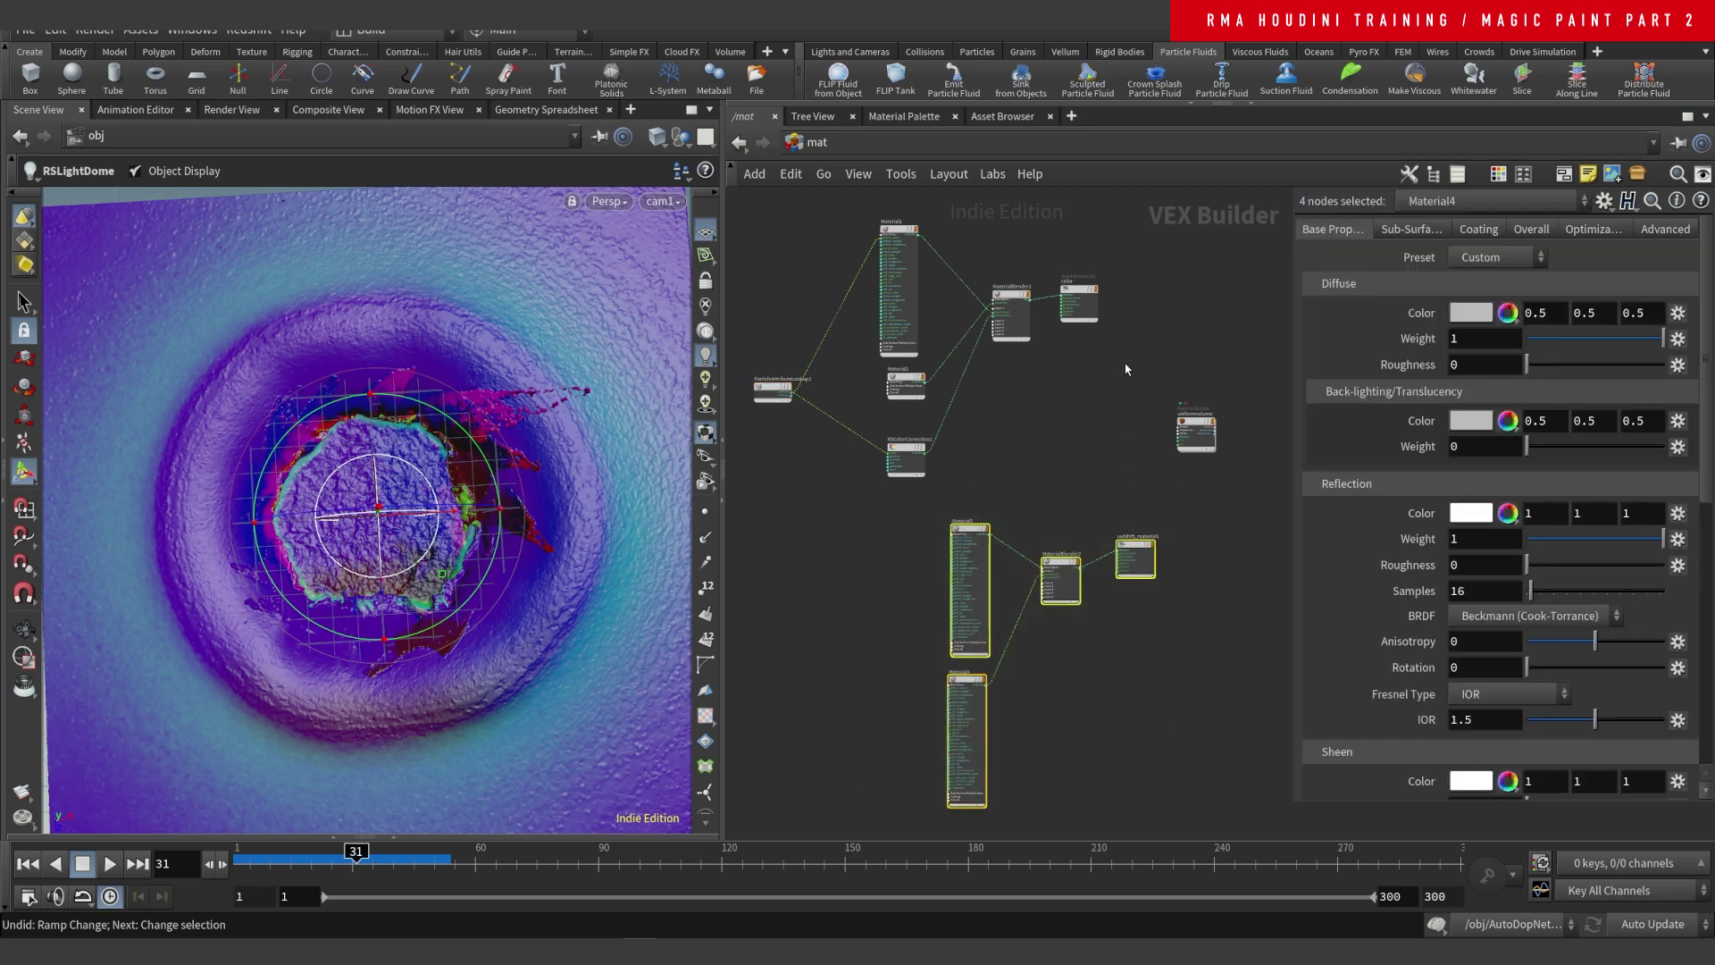
left_click_drag(1161, 397, 1239, 448, "shift")
key("Delete")
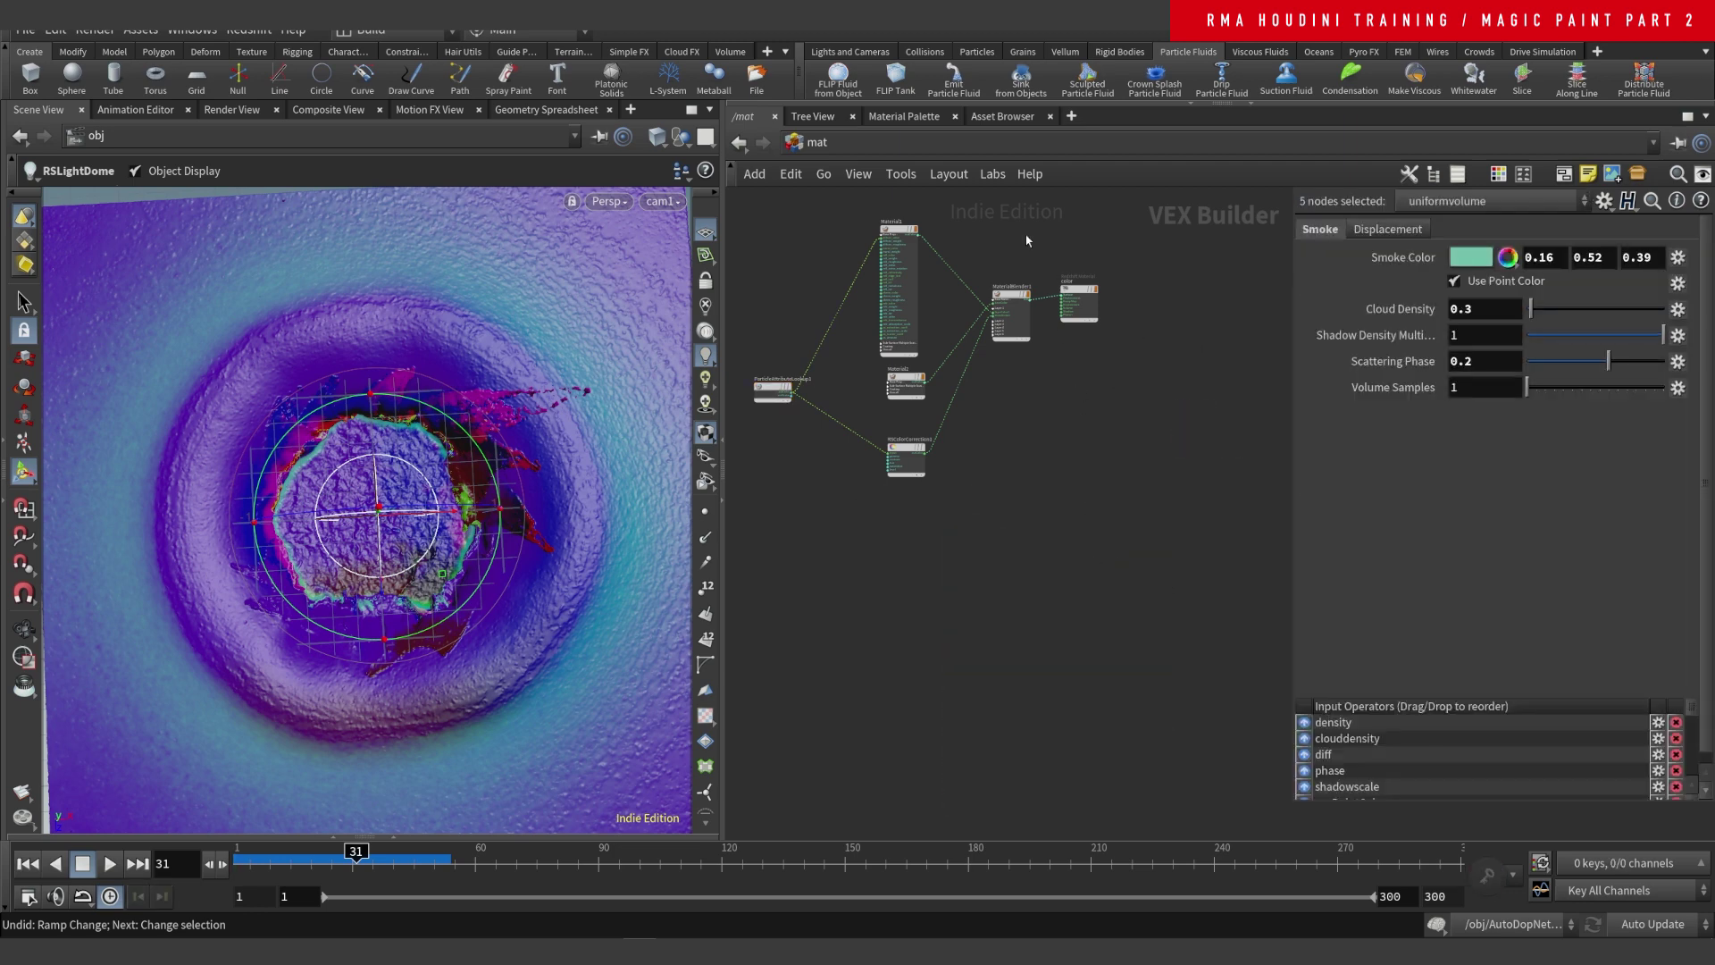
- Switch to the out network and add Redshift ROP and IPR nodes
left_click(813, 142)
left_click(860, 260)
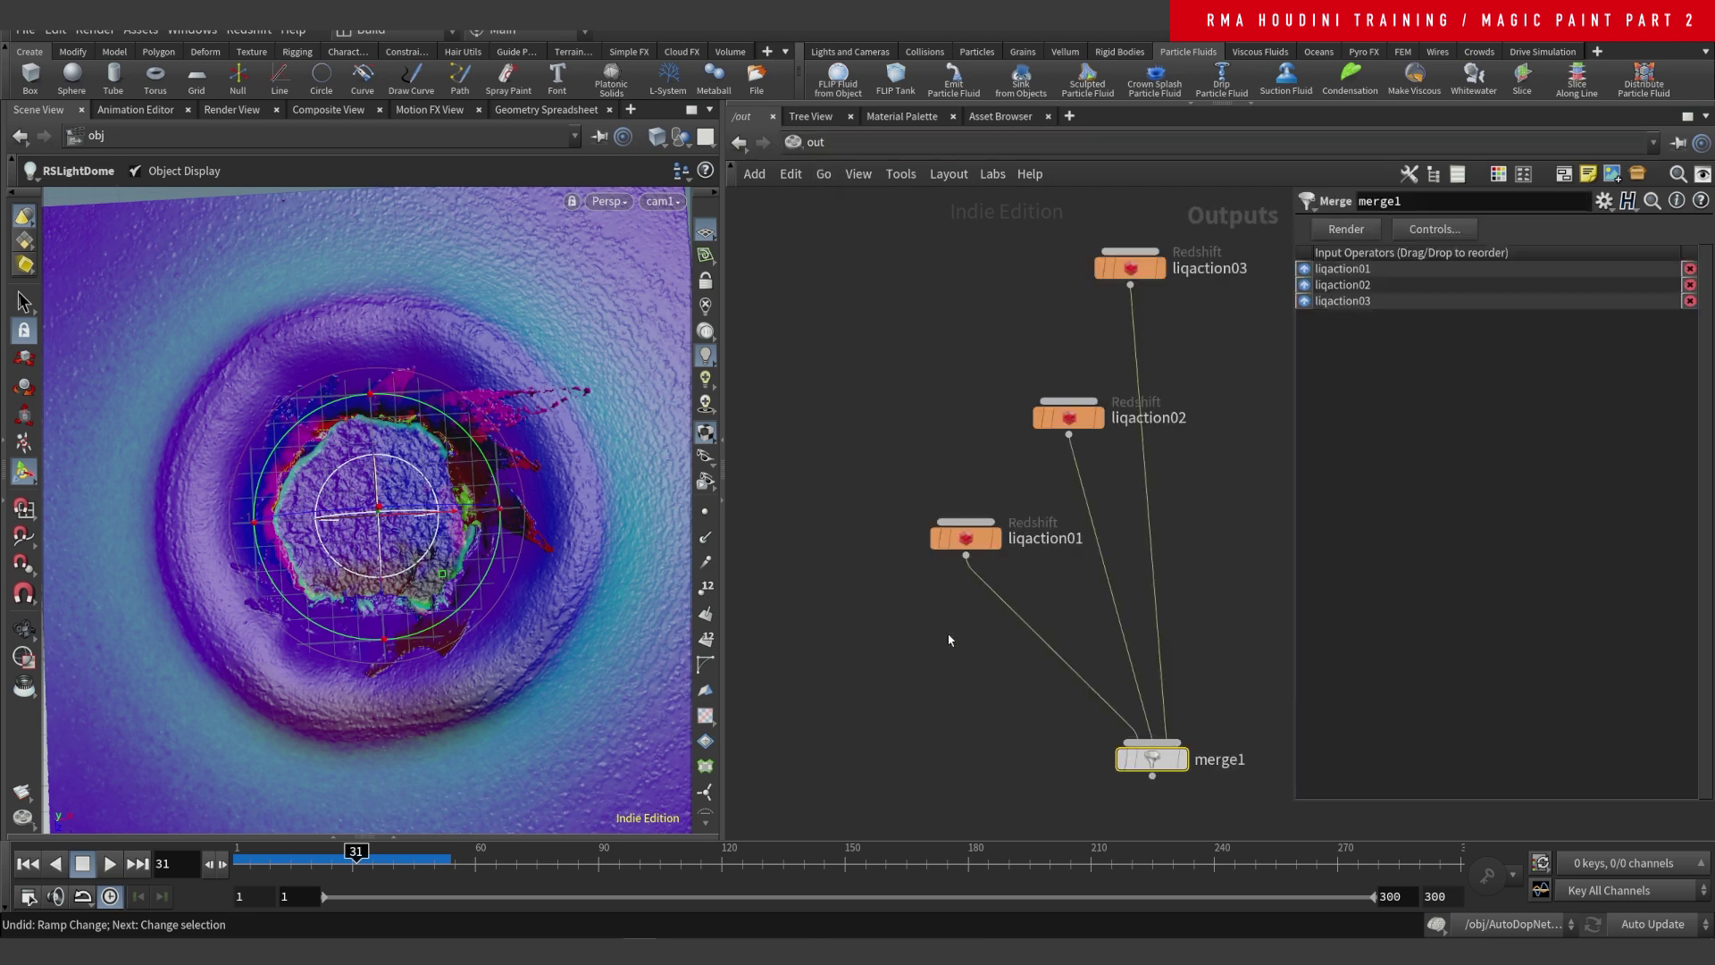
scroll(881, 545, "down", 5)
key("Tab")
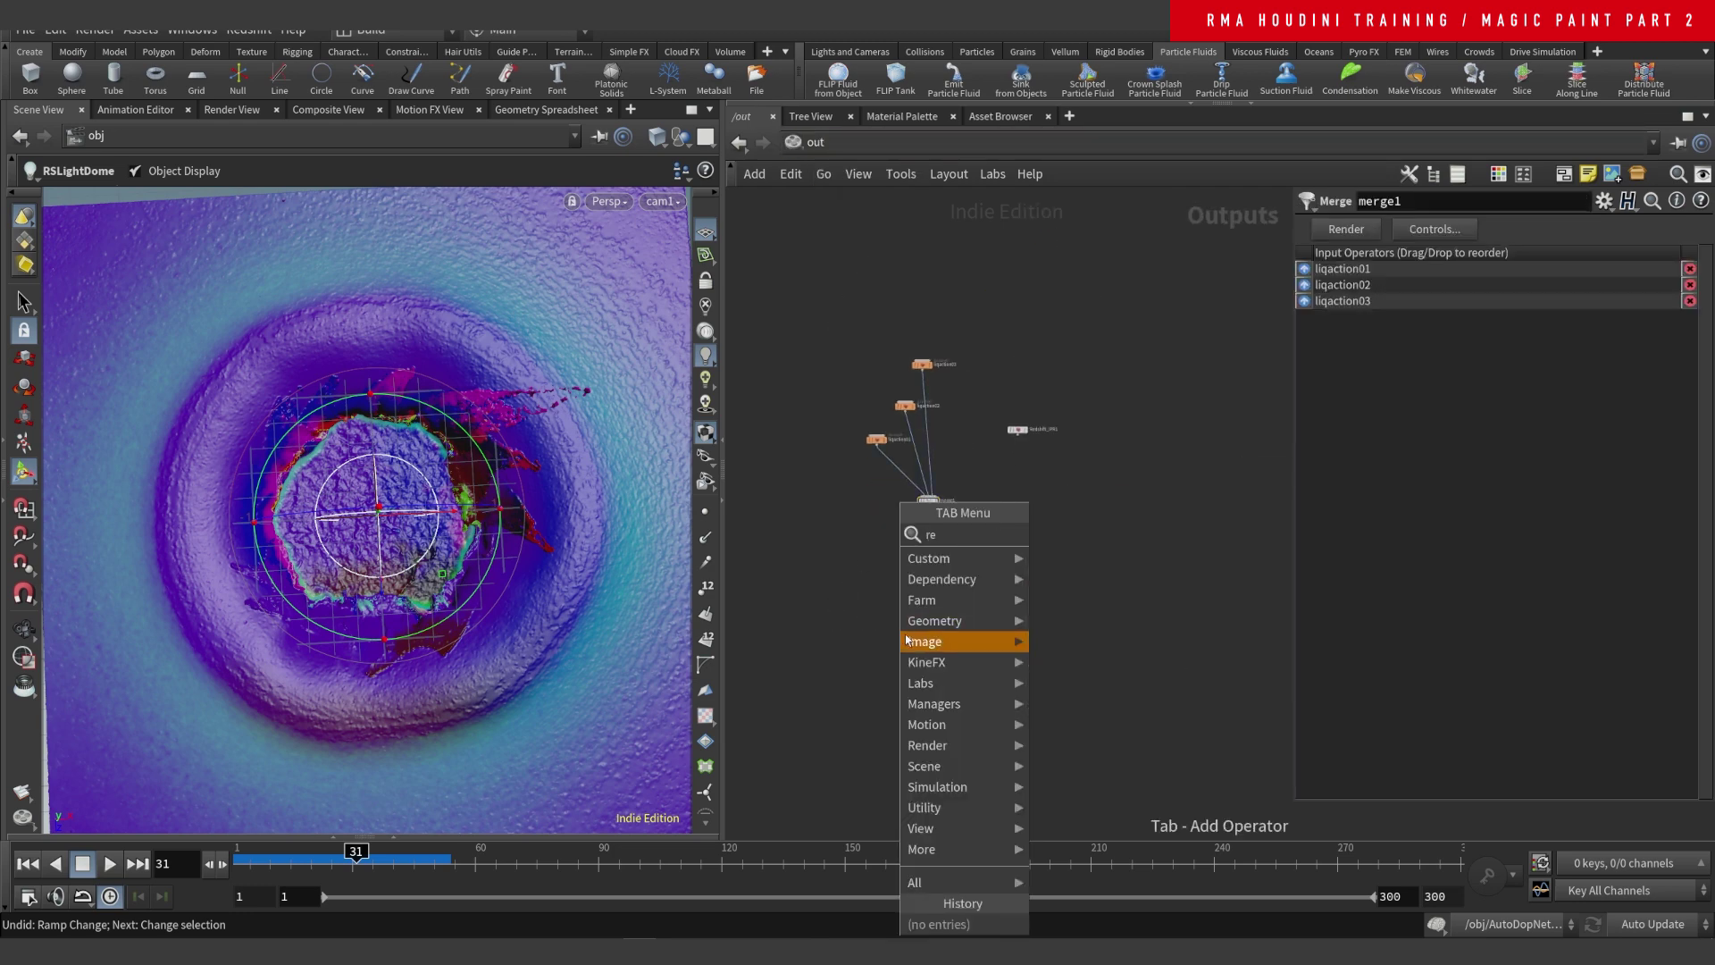
type("red")
key("Down")
key("Down")
key("Down")
key("Return")
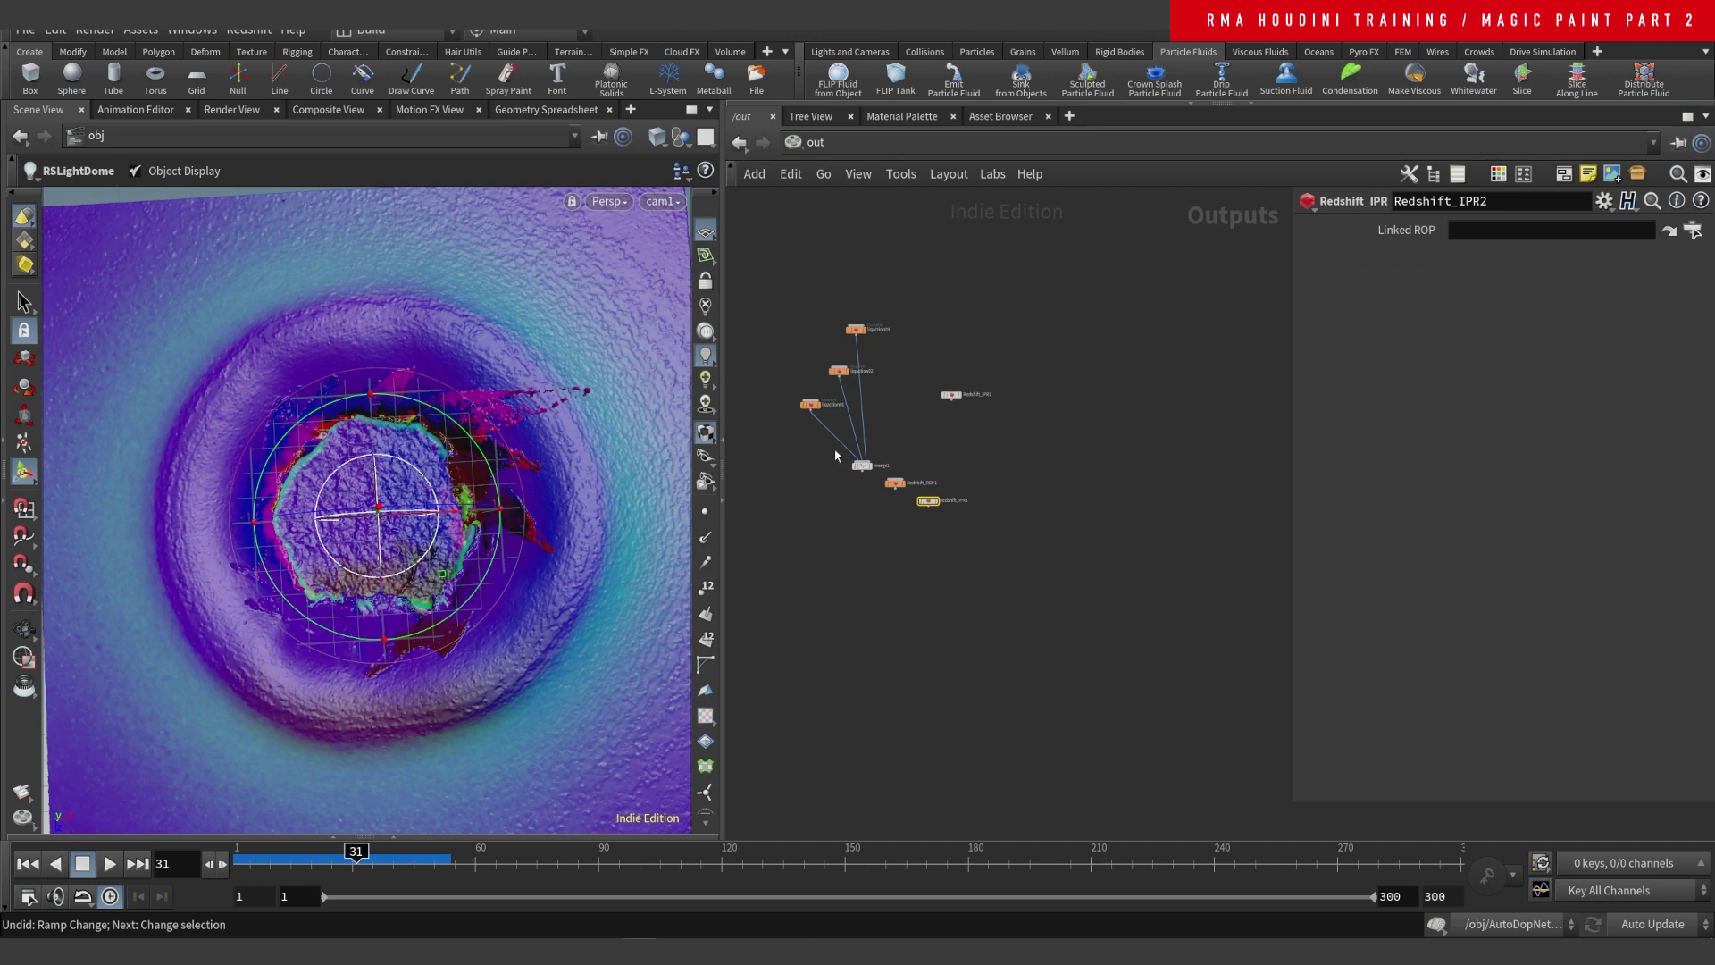
- Separate Redshift_ROP1 from the other nodes, open its Redshift Render View and choose Redshift_ROP1 as the ROP
scroll(905, 528, "up", 5)
left_click_drag(871, 375, 859, 574)
left_click(1430, 233)
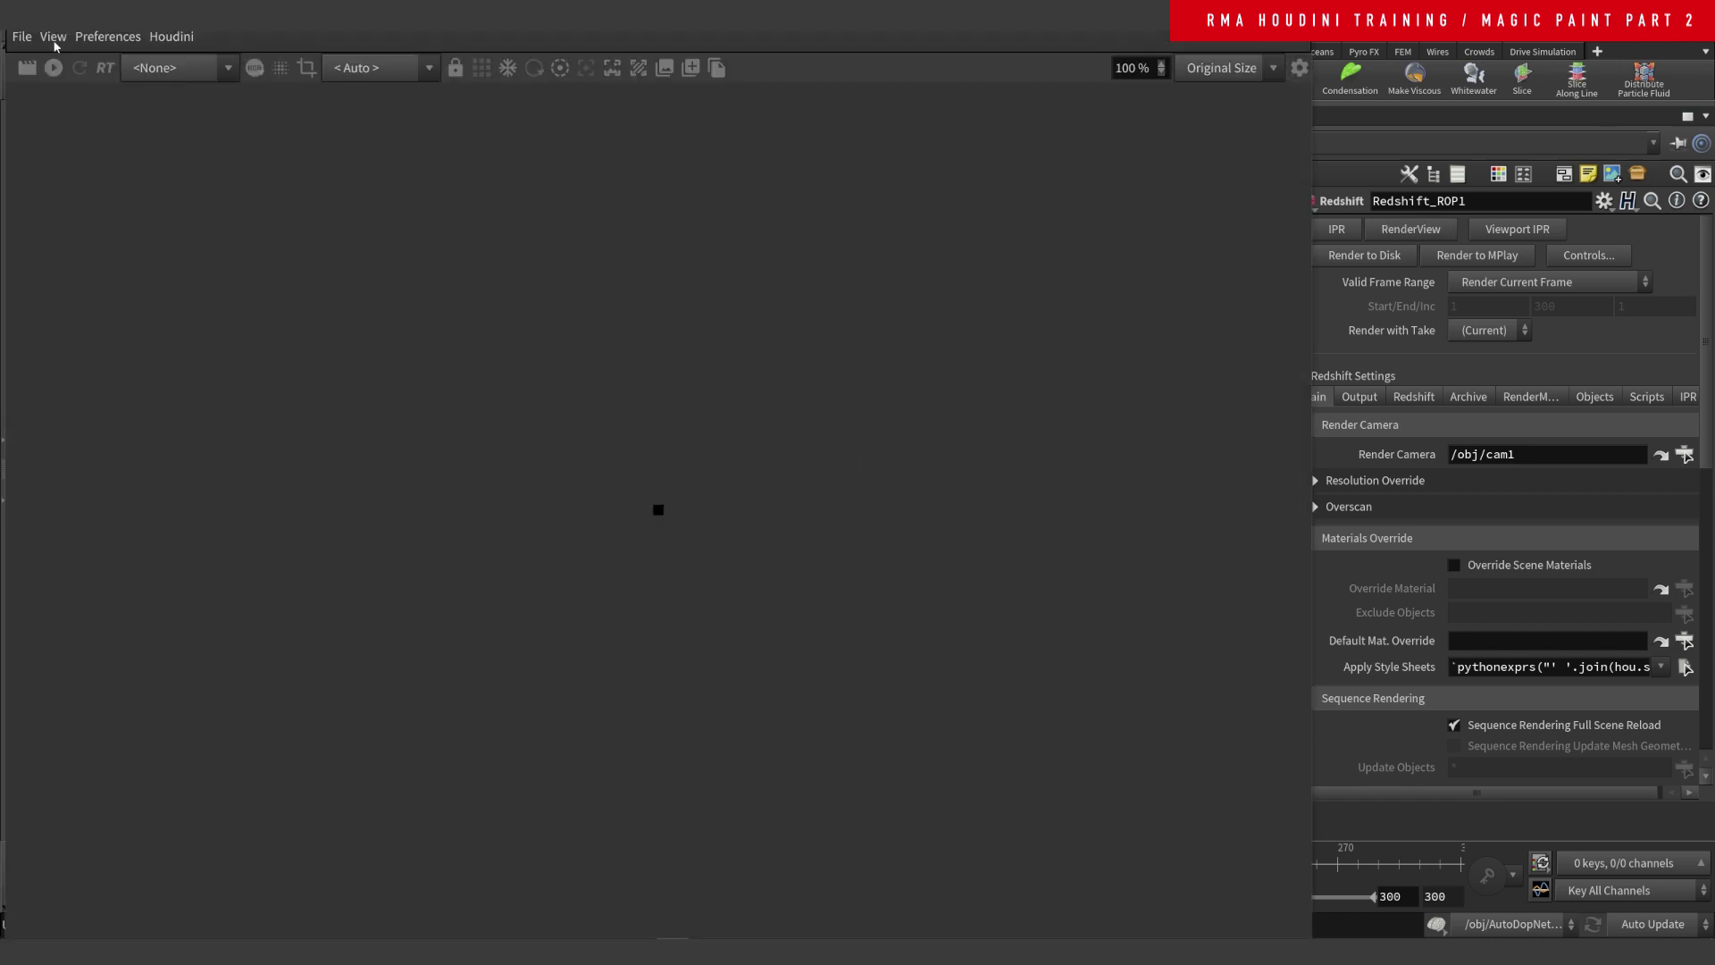
left_click(162, 41)
mouse_move(192, 61)
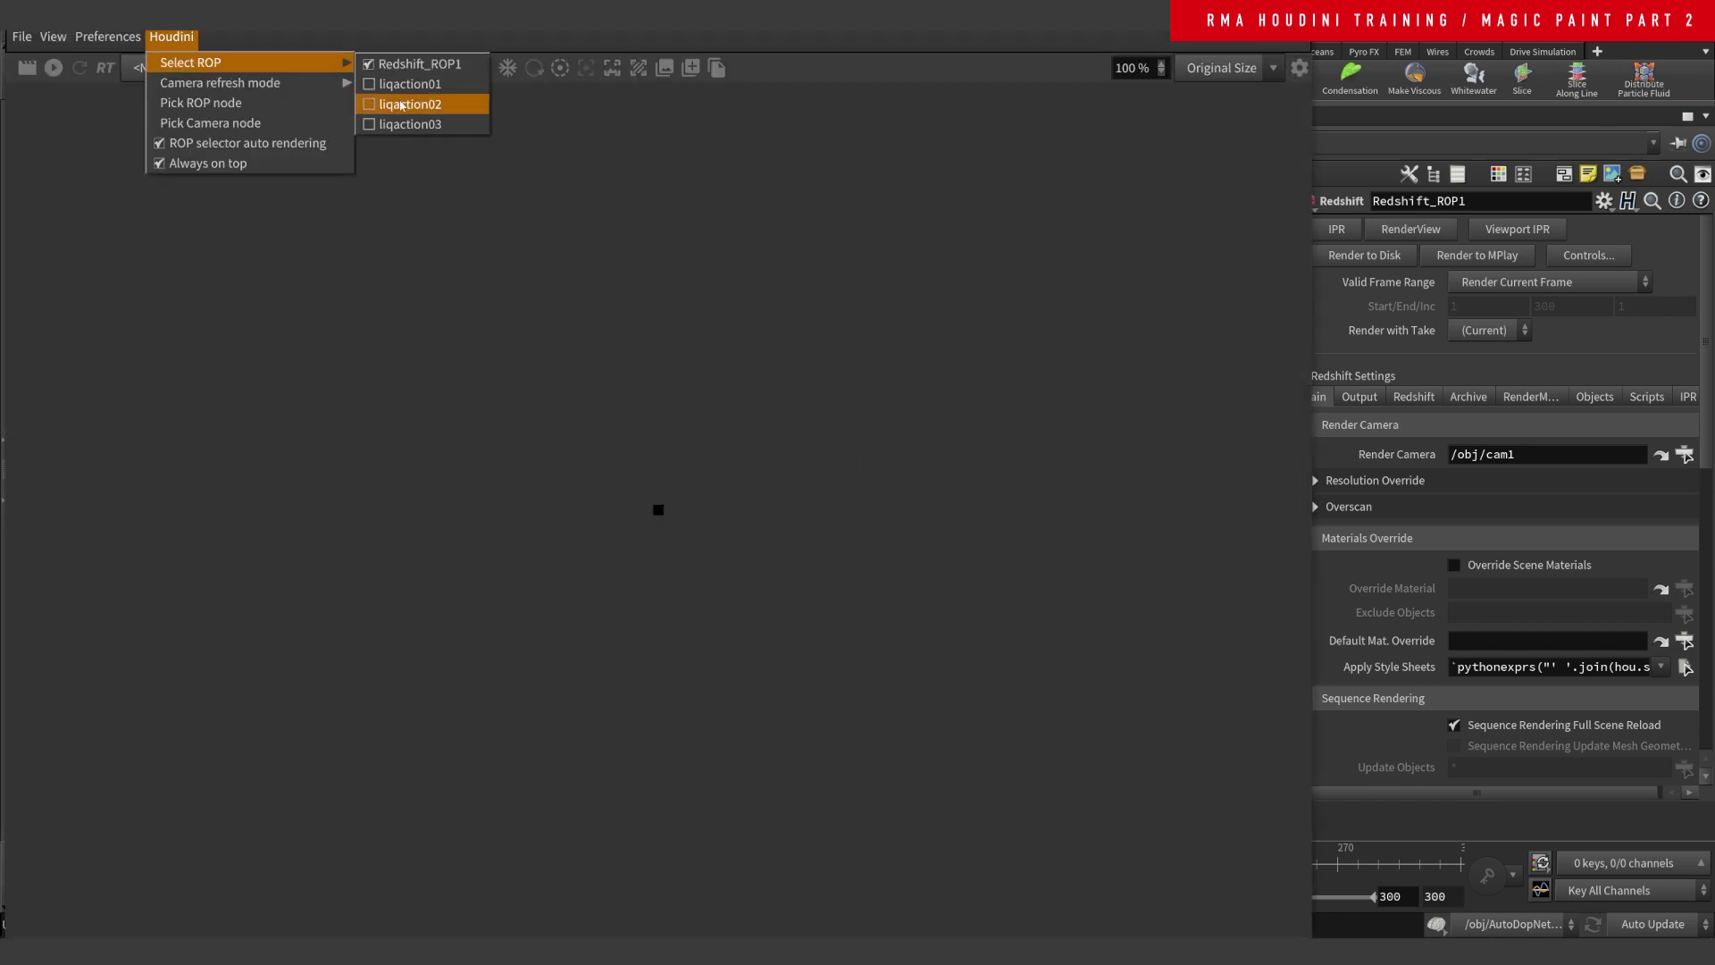
left_click(413, 63)
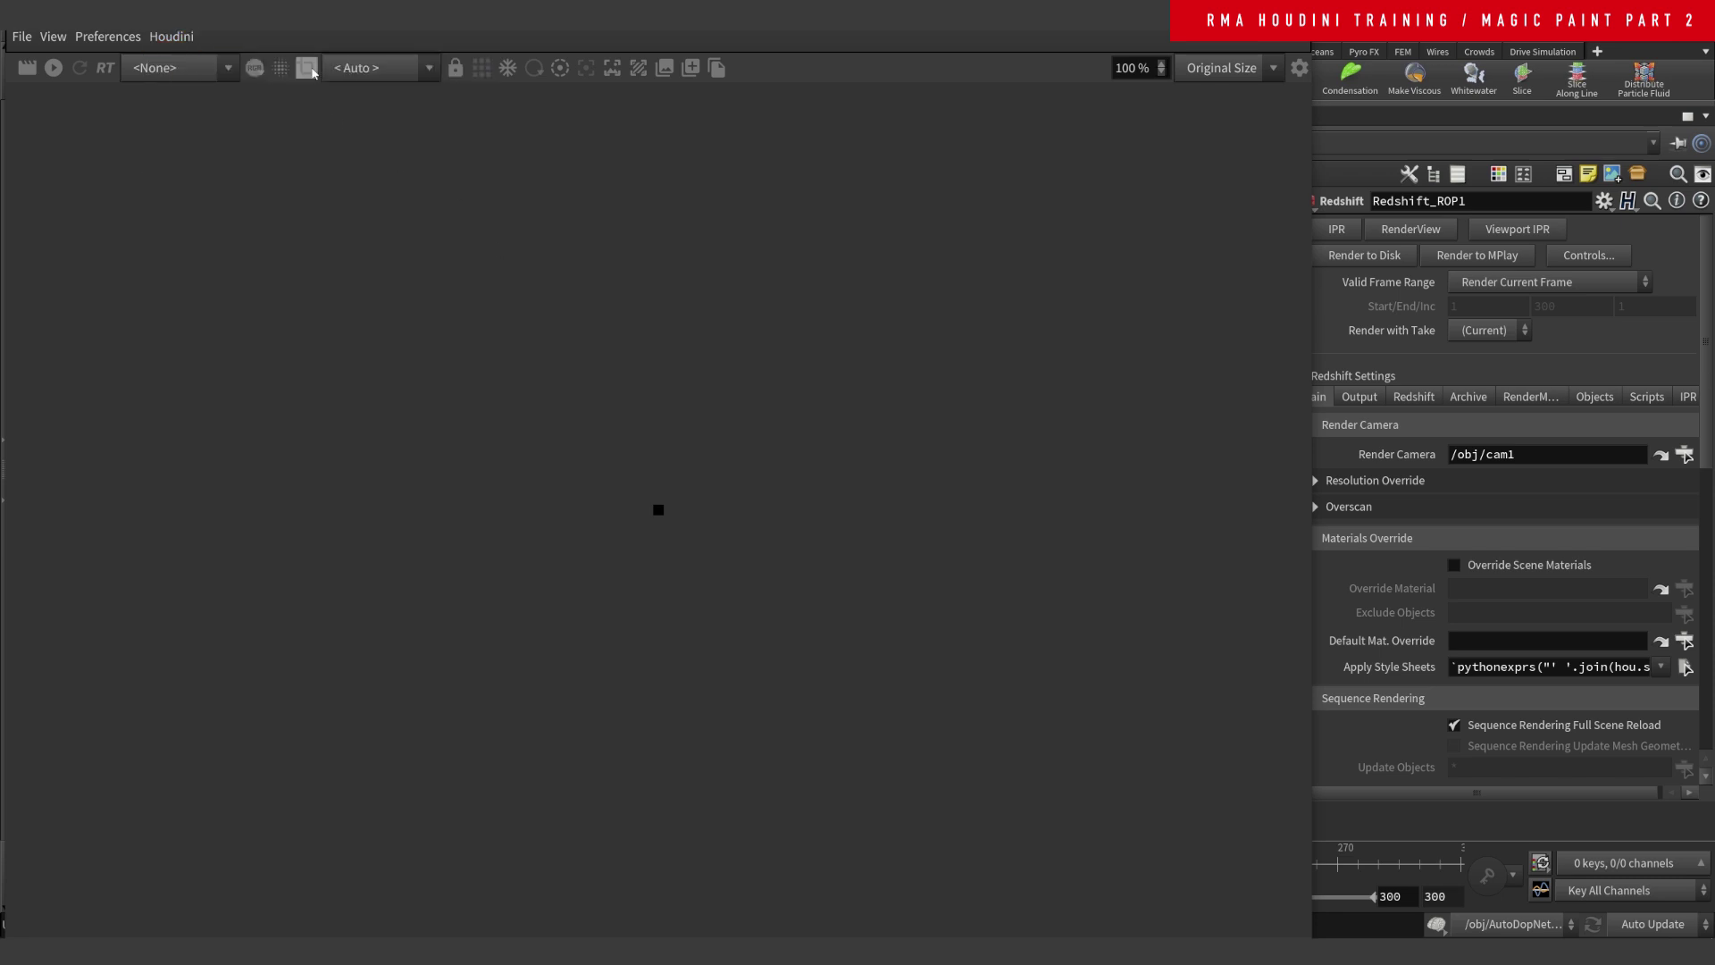
- Set the Render View camera to /obj/cam1, shrink the window and place it over the scene viewport
left_click(369, 68)
left_click(365, 109)
left_click_drag(5, 2, 716, 376)
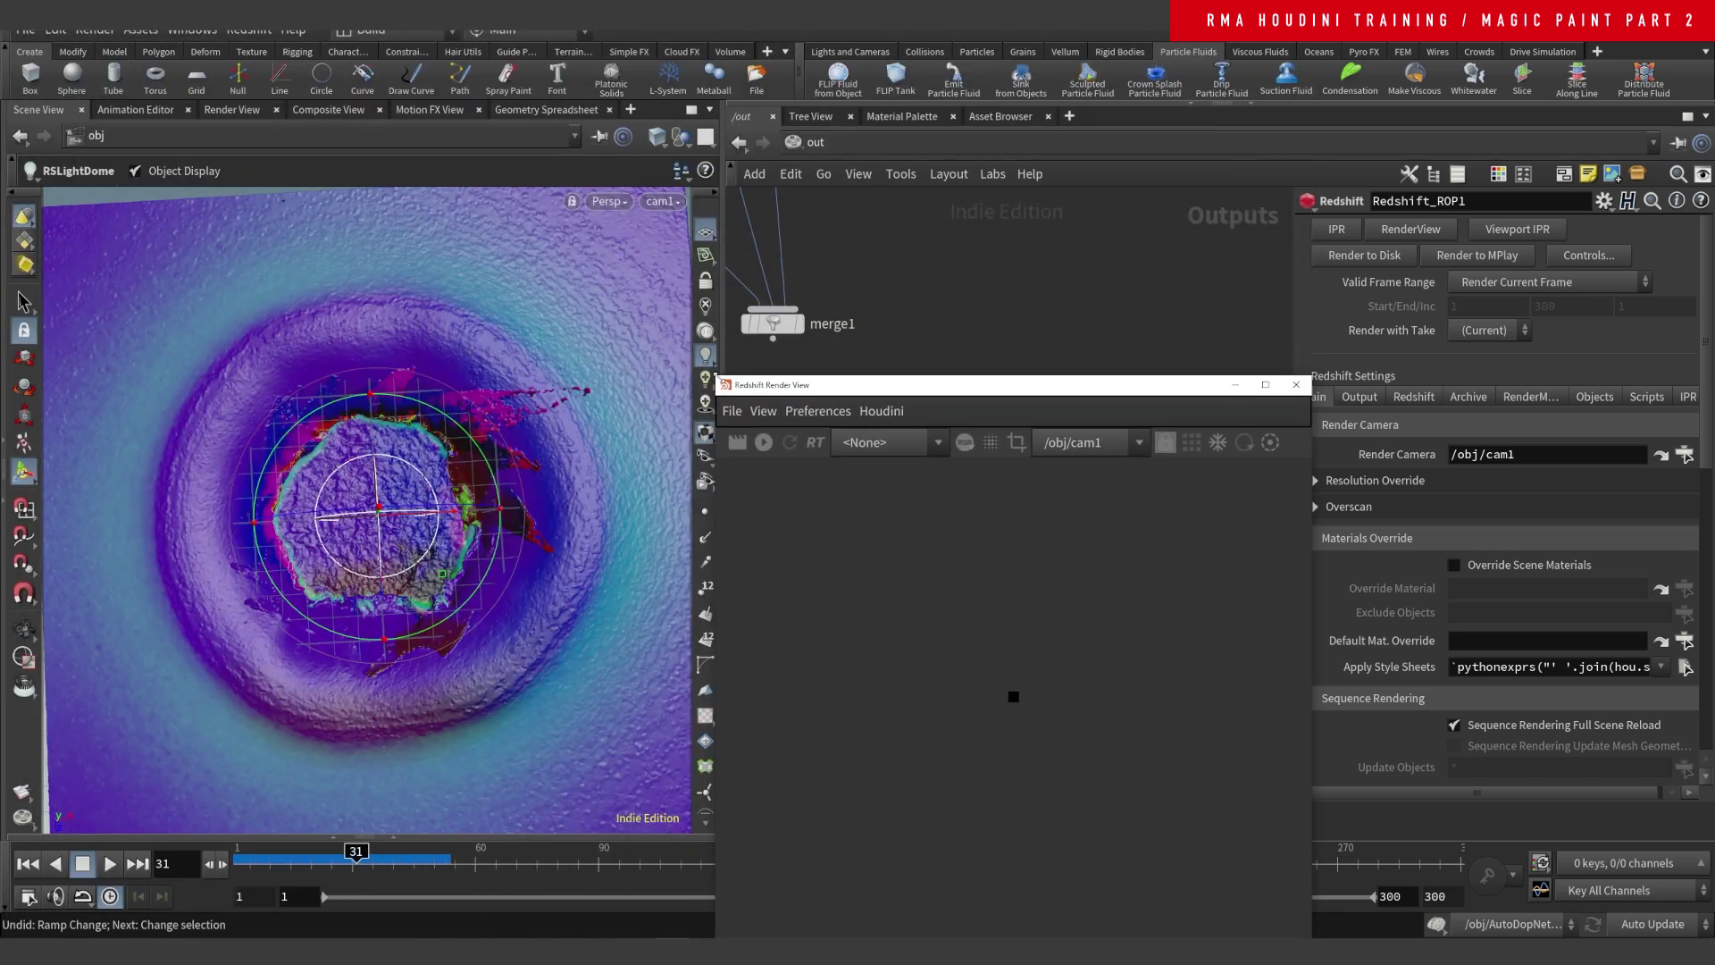
left_click_drag(879, 393, 273, 167)
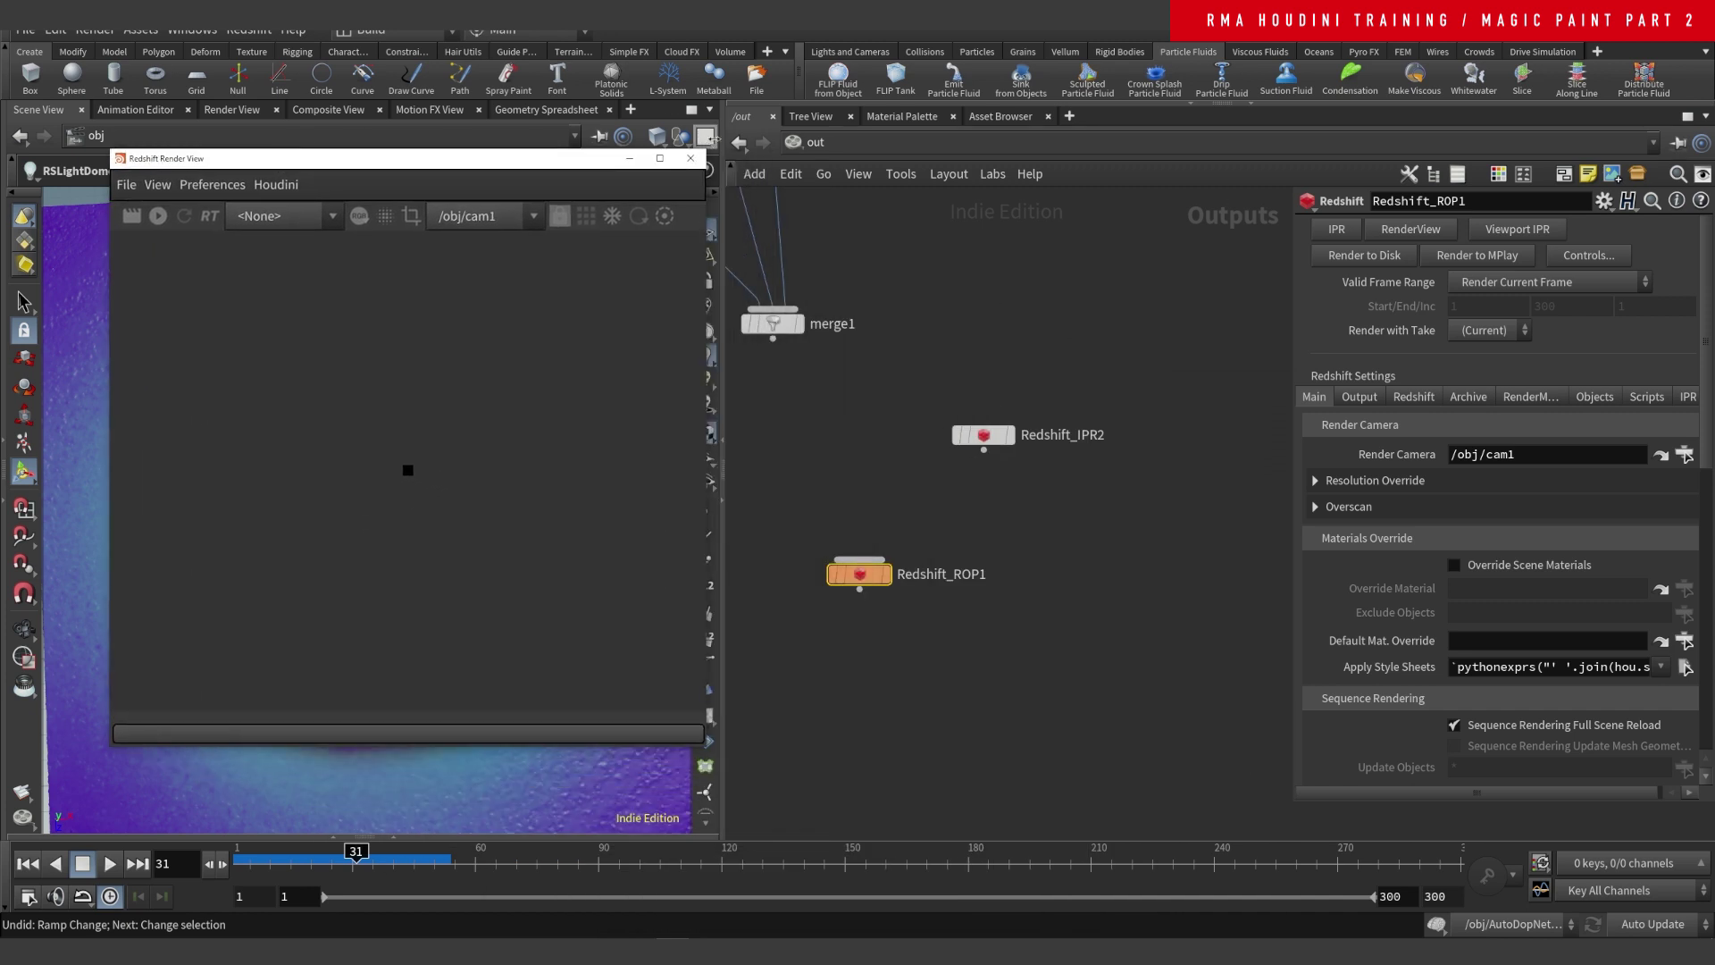
- Return to the mat network and connect ParticleAttributeLookup1's outColor directly to the Surface input of a relocated color node
left_click(815, 143)
left_click(835, 221)
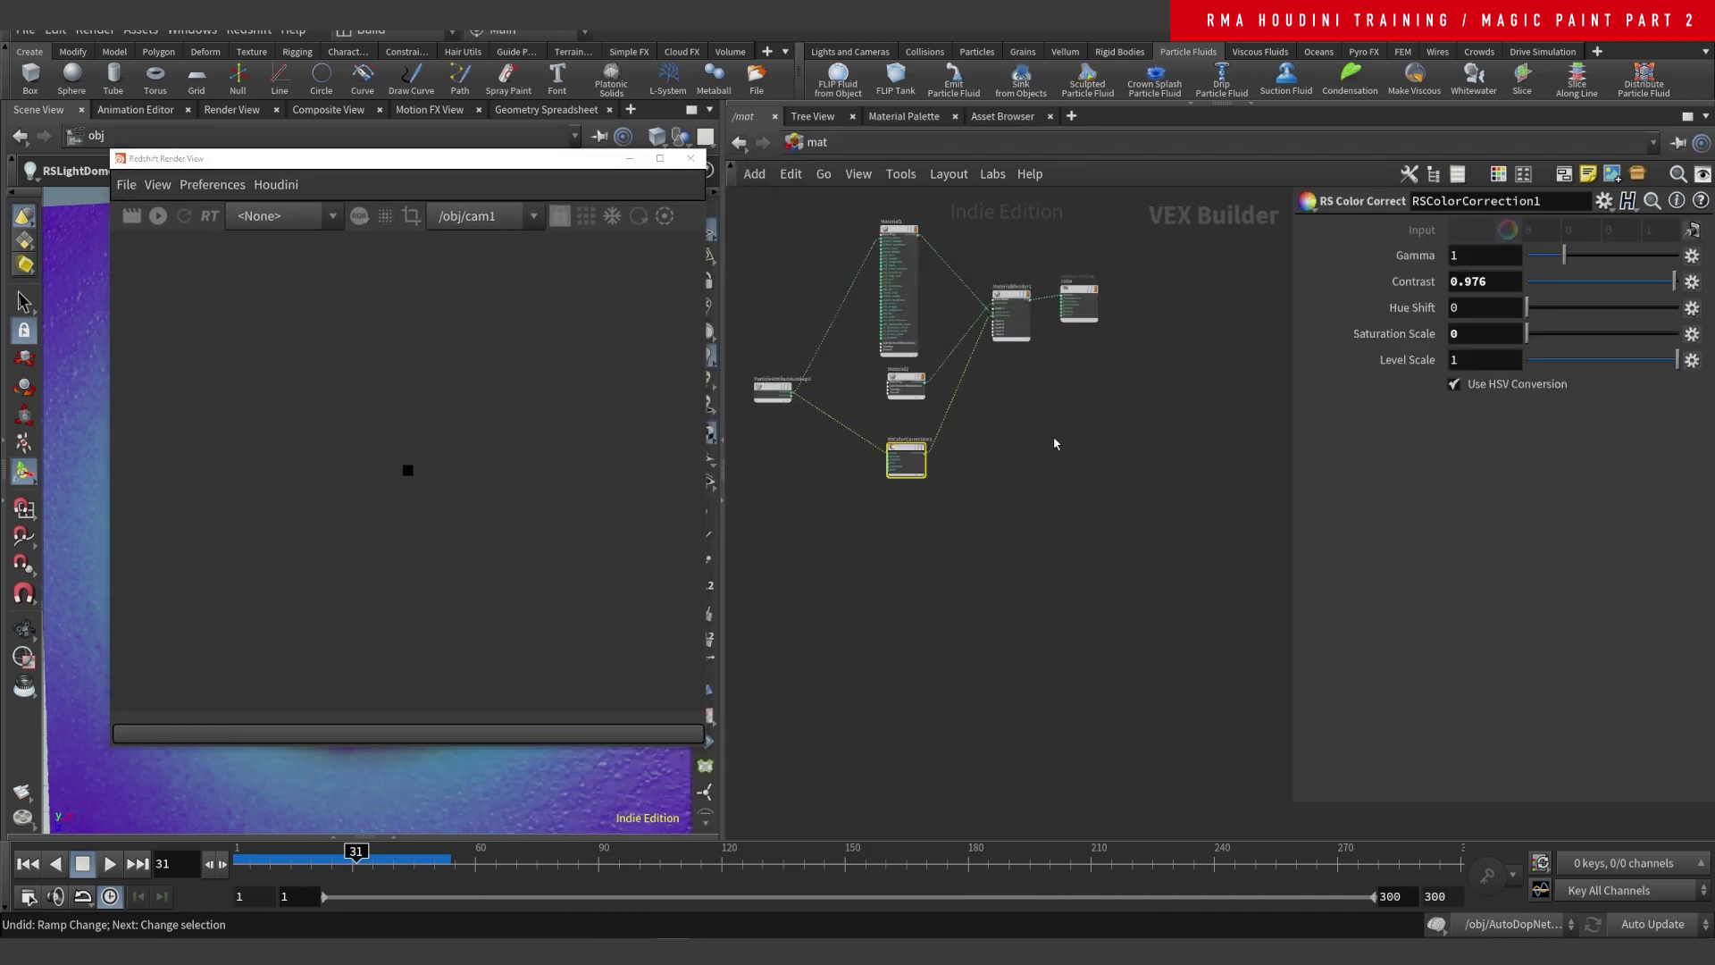
scroll(1054, 444, "up", 2)
middle_click_drag(1060, 337, 1119, 352)
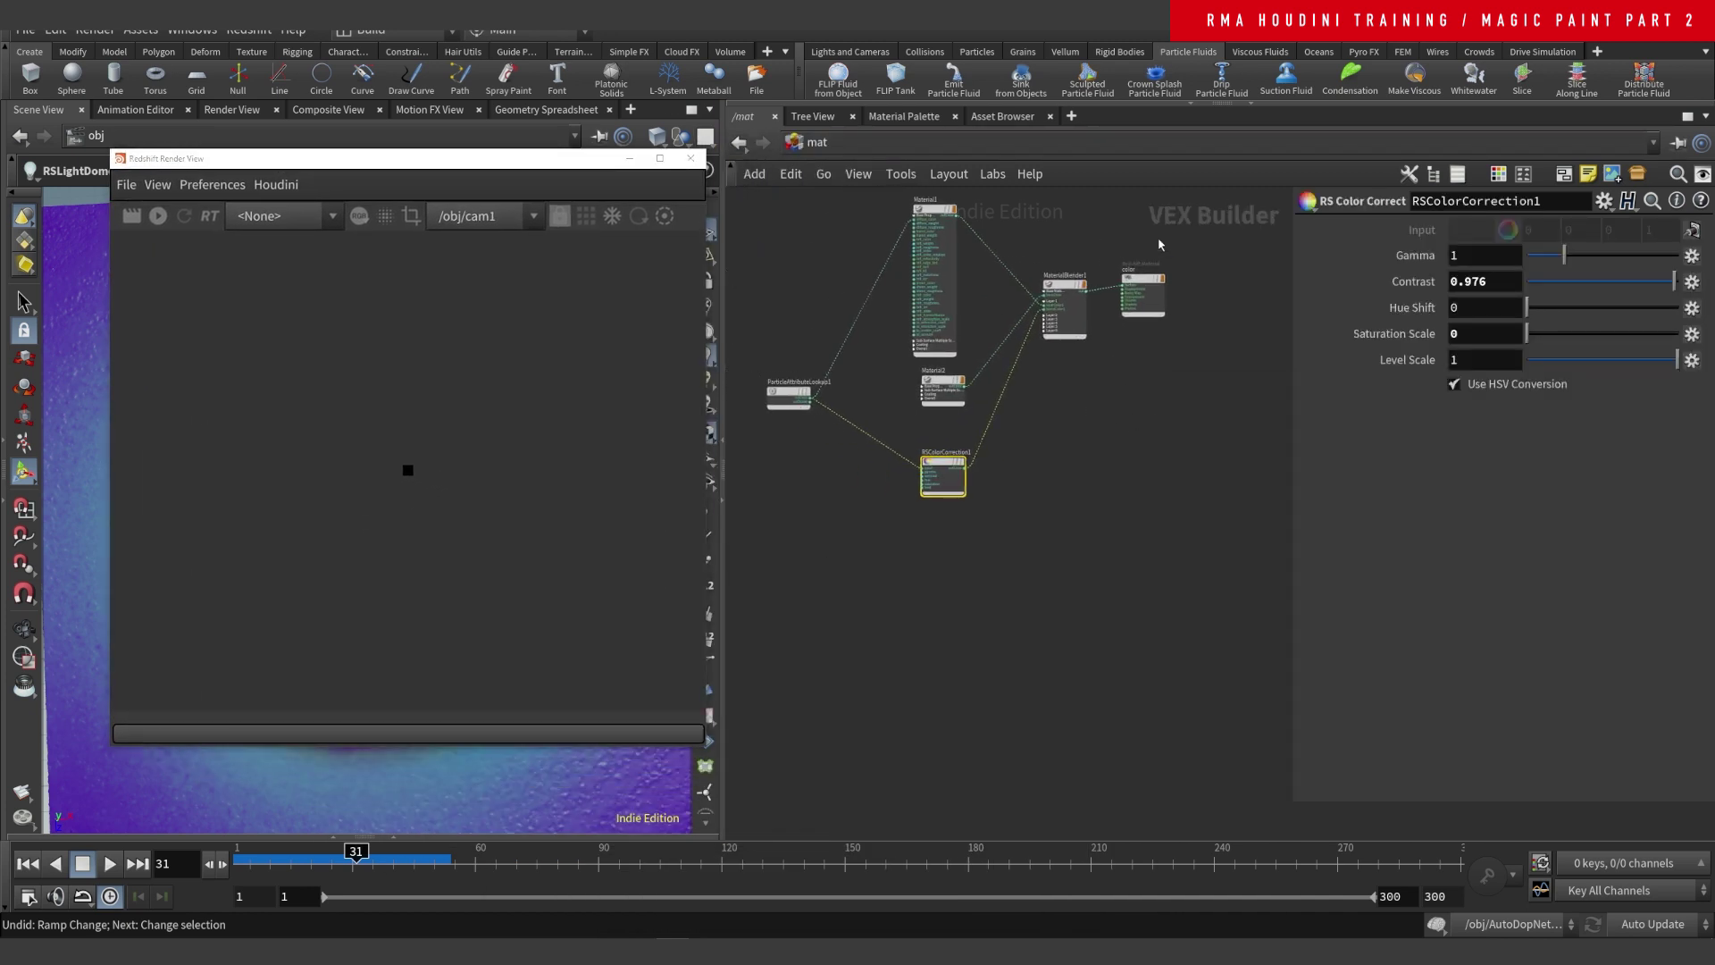
left_click_drag(1107, 316, 855, 522)
scroll(789, 429, "up", 5)
left_click_drag(825, 306, 800, 368)
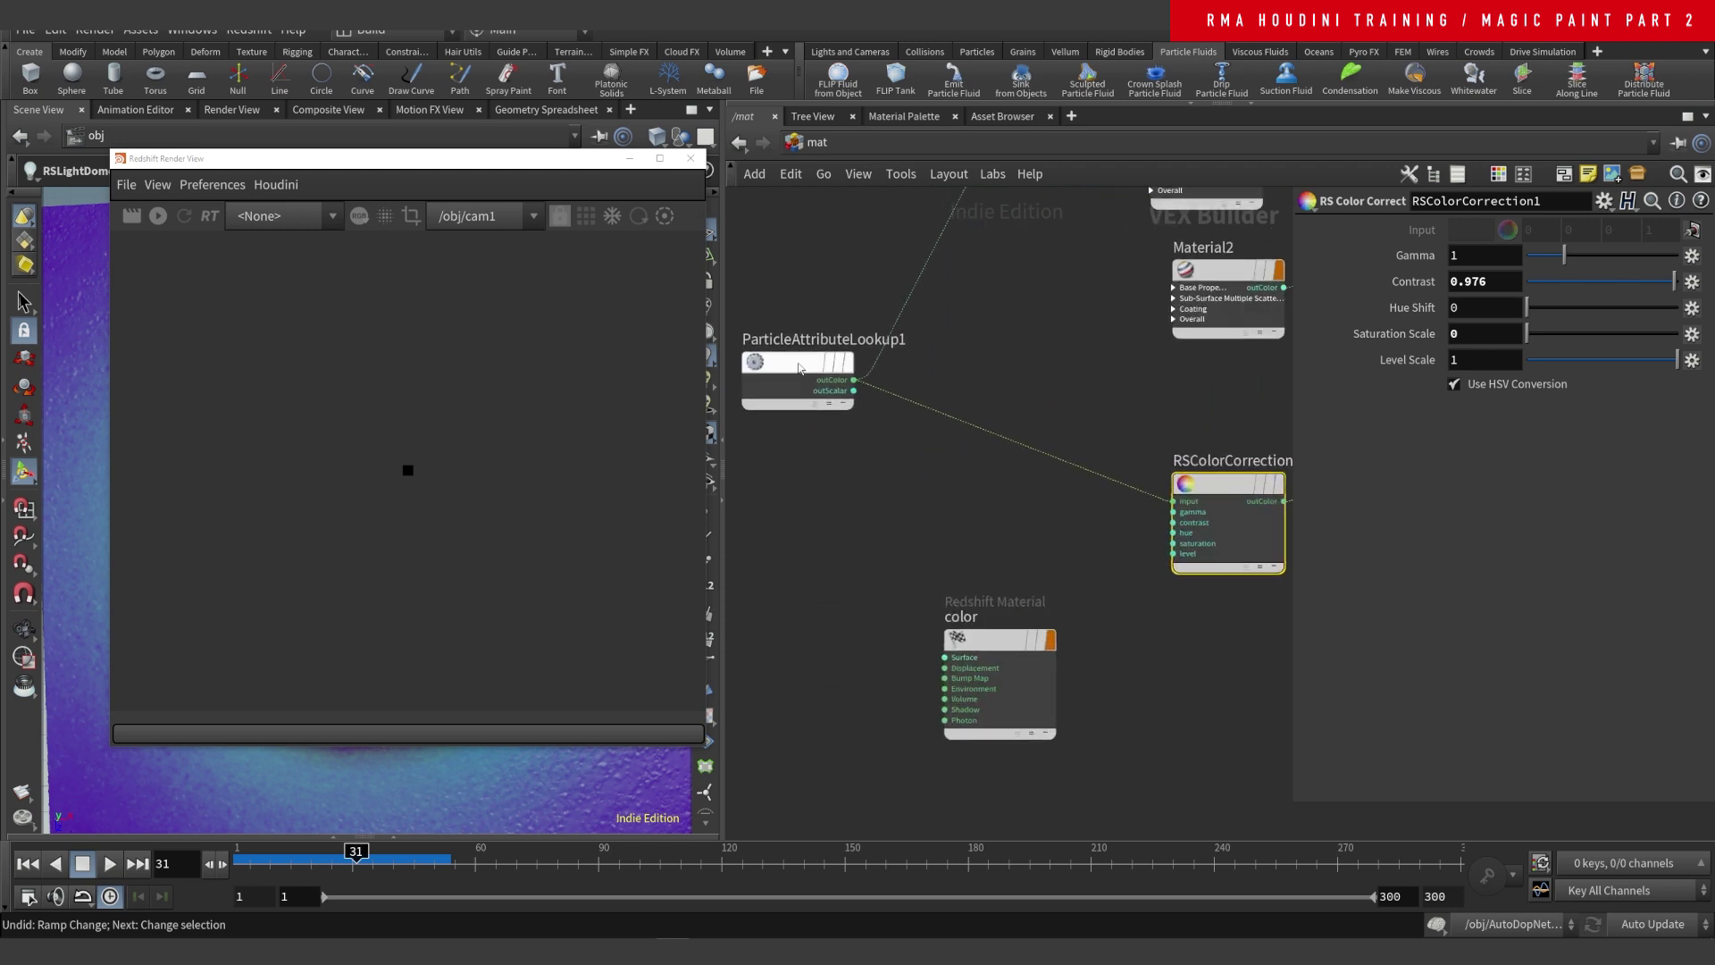
left_click(854, 380)
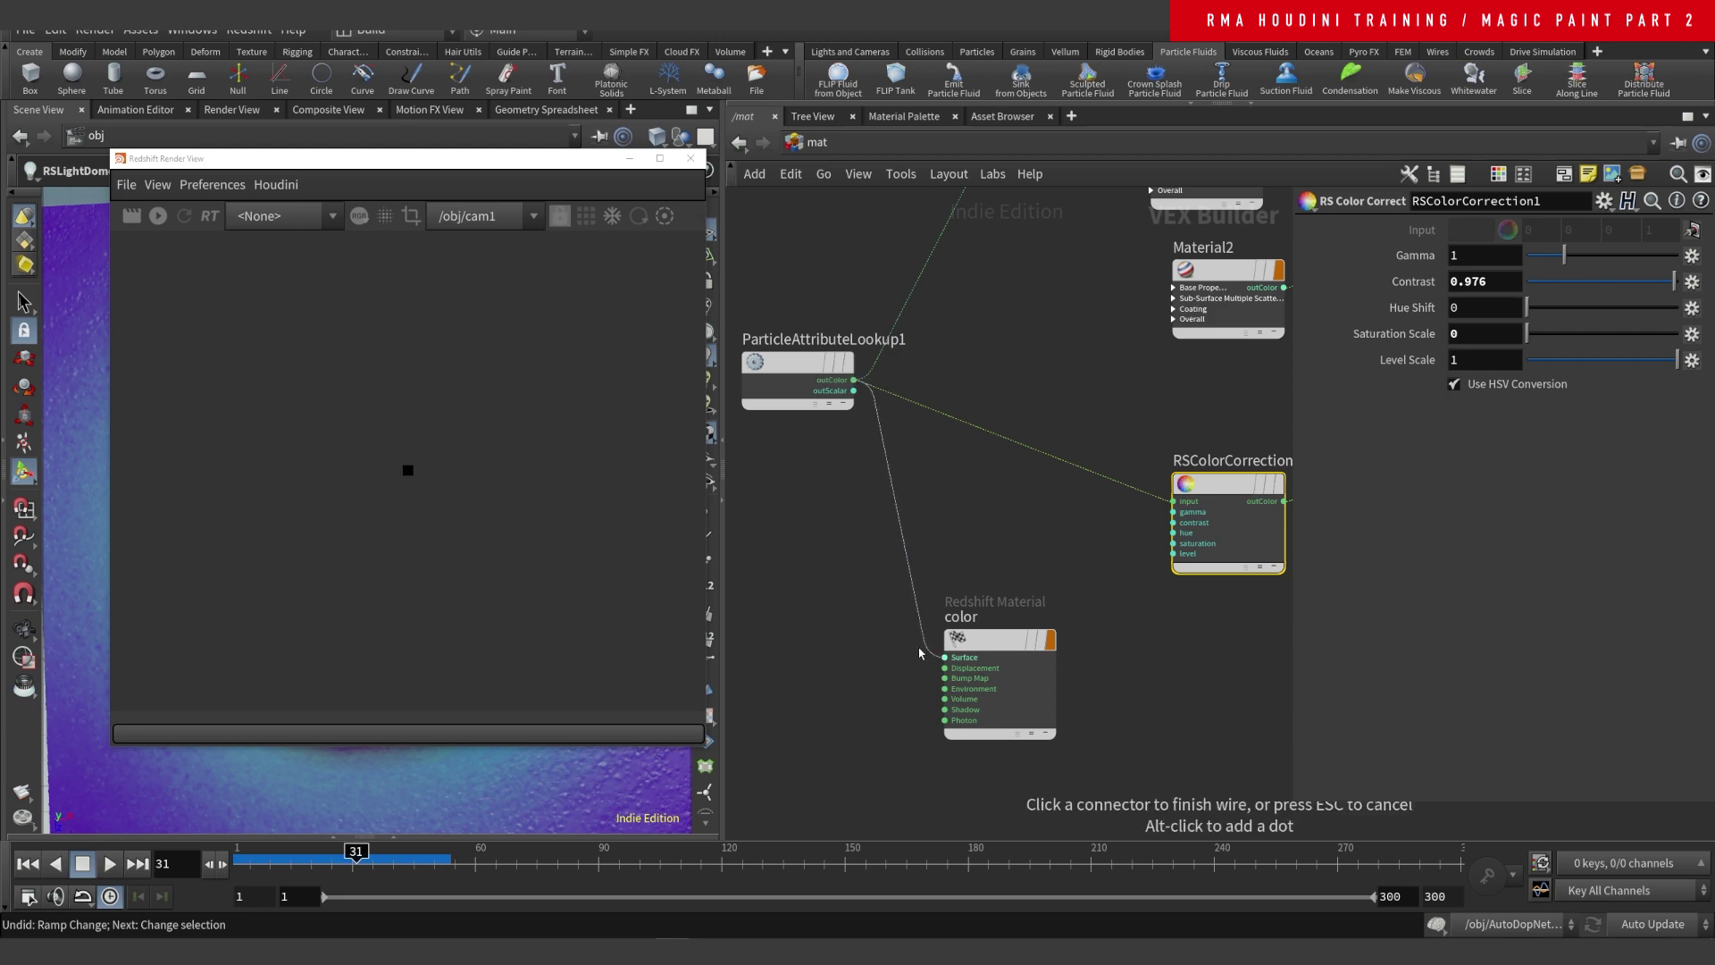
left_click(945, 657)
- Add an RS Point Attribute node beside the color node with its Attribute Name set to Cd
middle_click_drag(792, 643, 841, 607)
key("Tab")
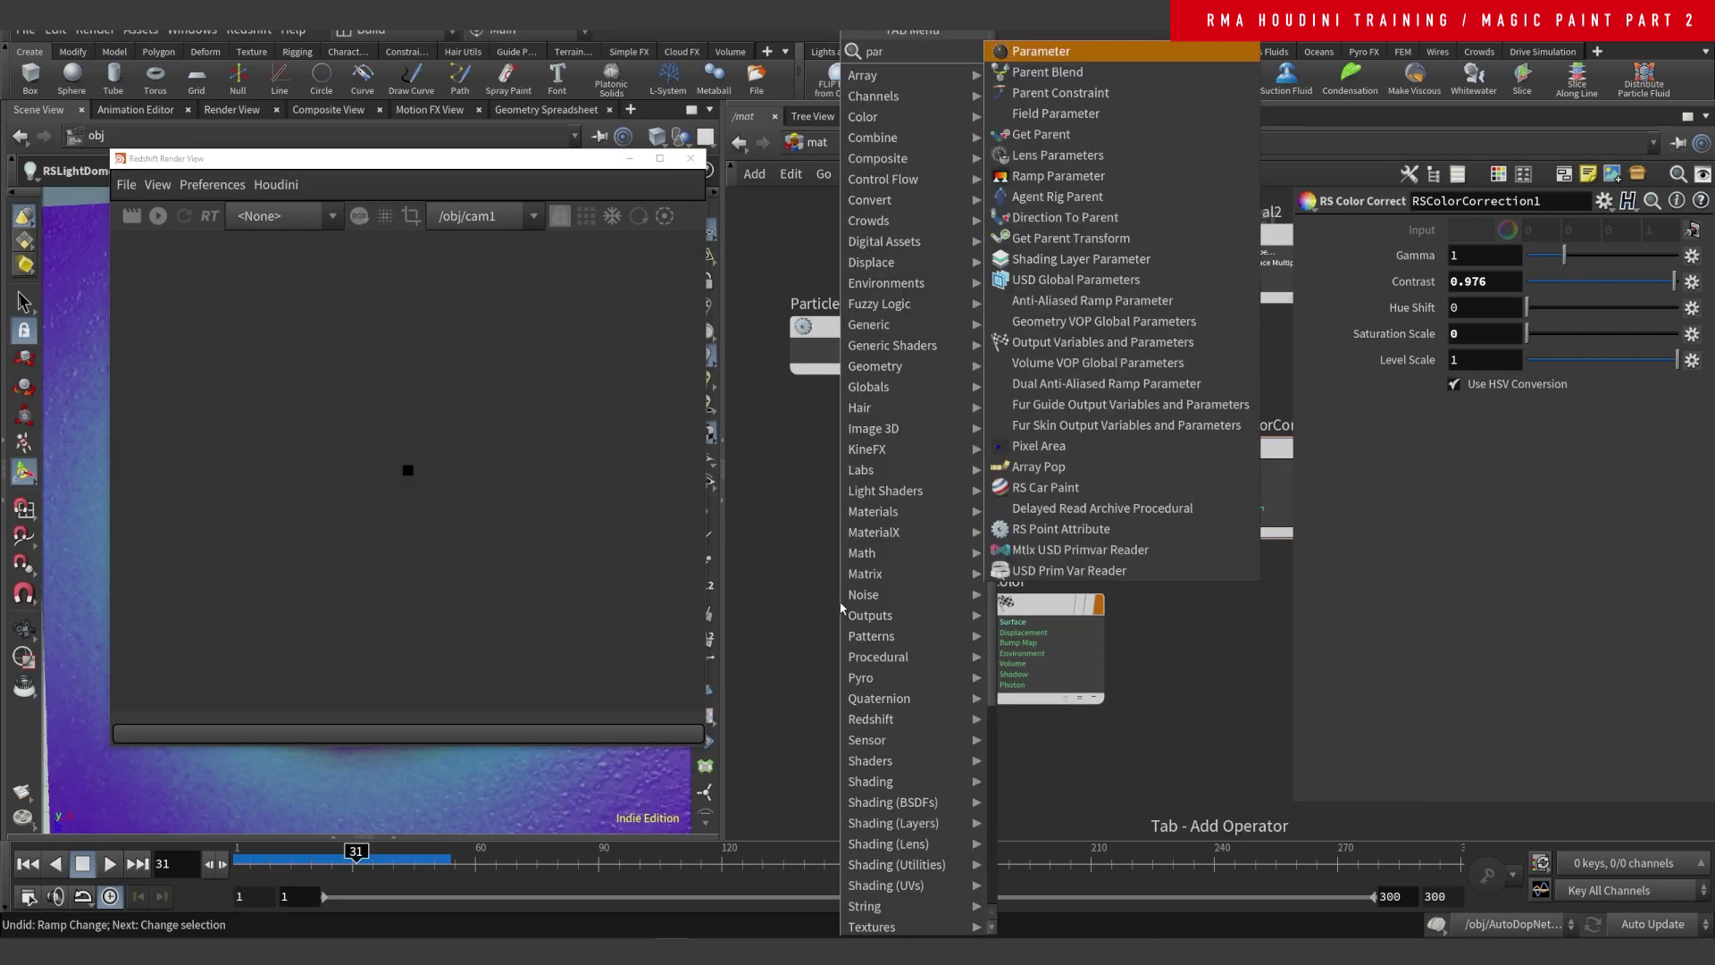
type("rs point")
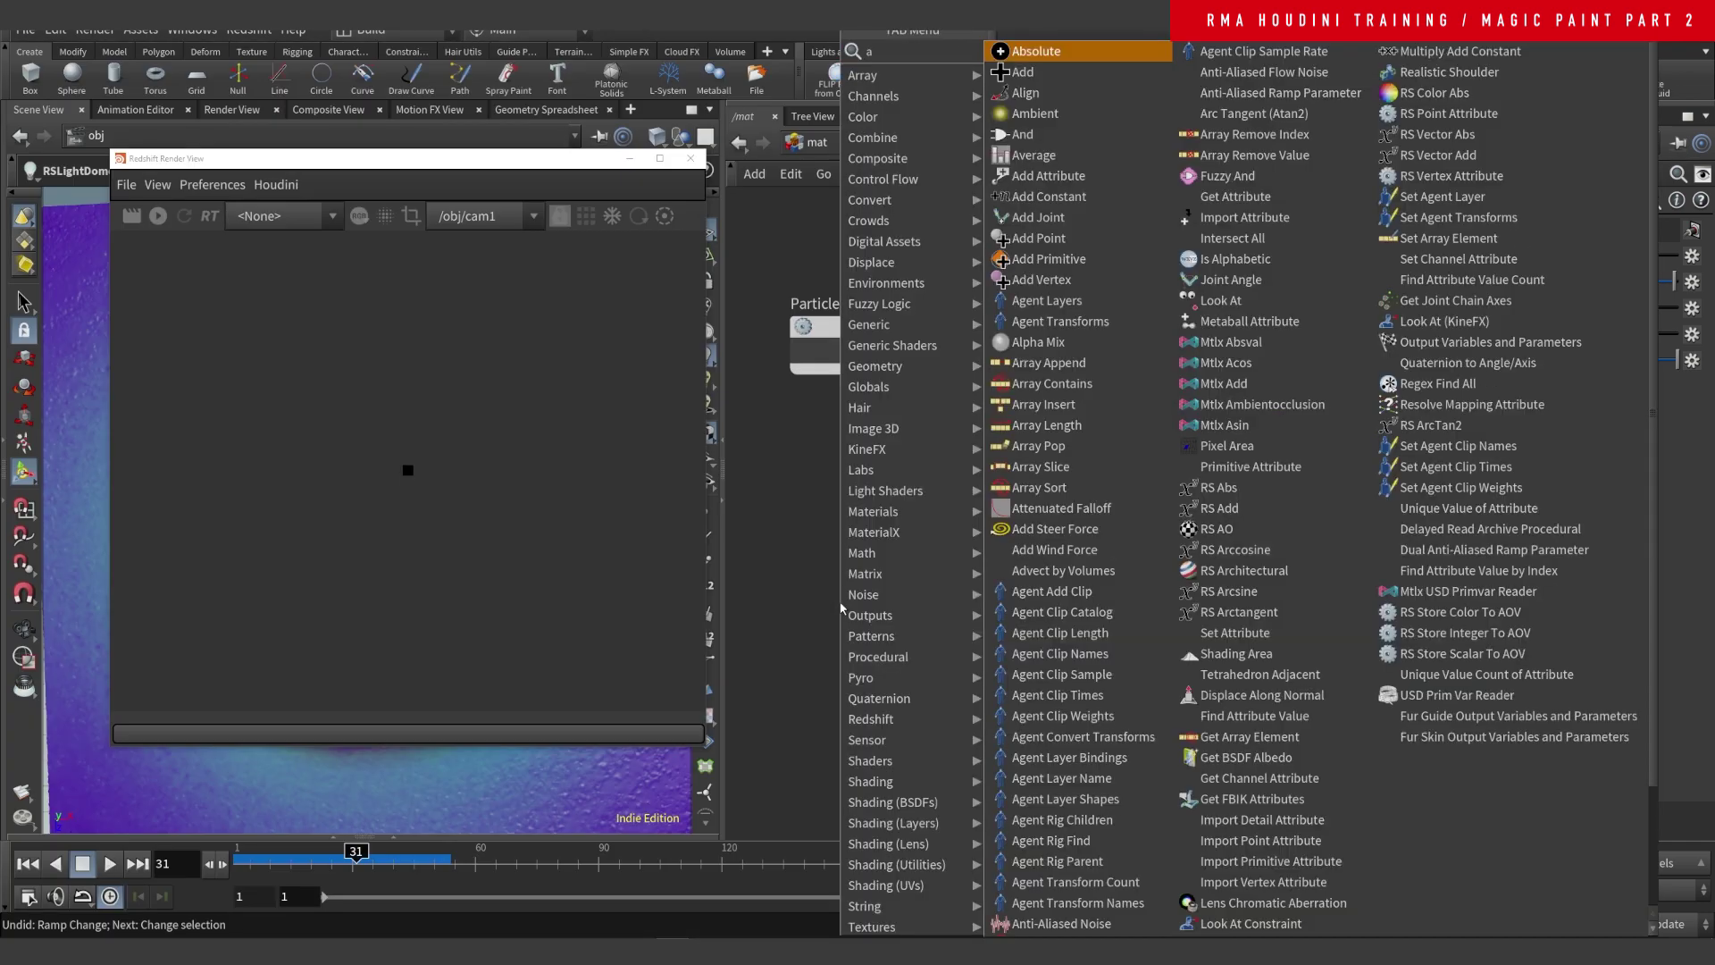
key("Return")
key("Return")
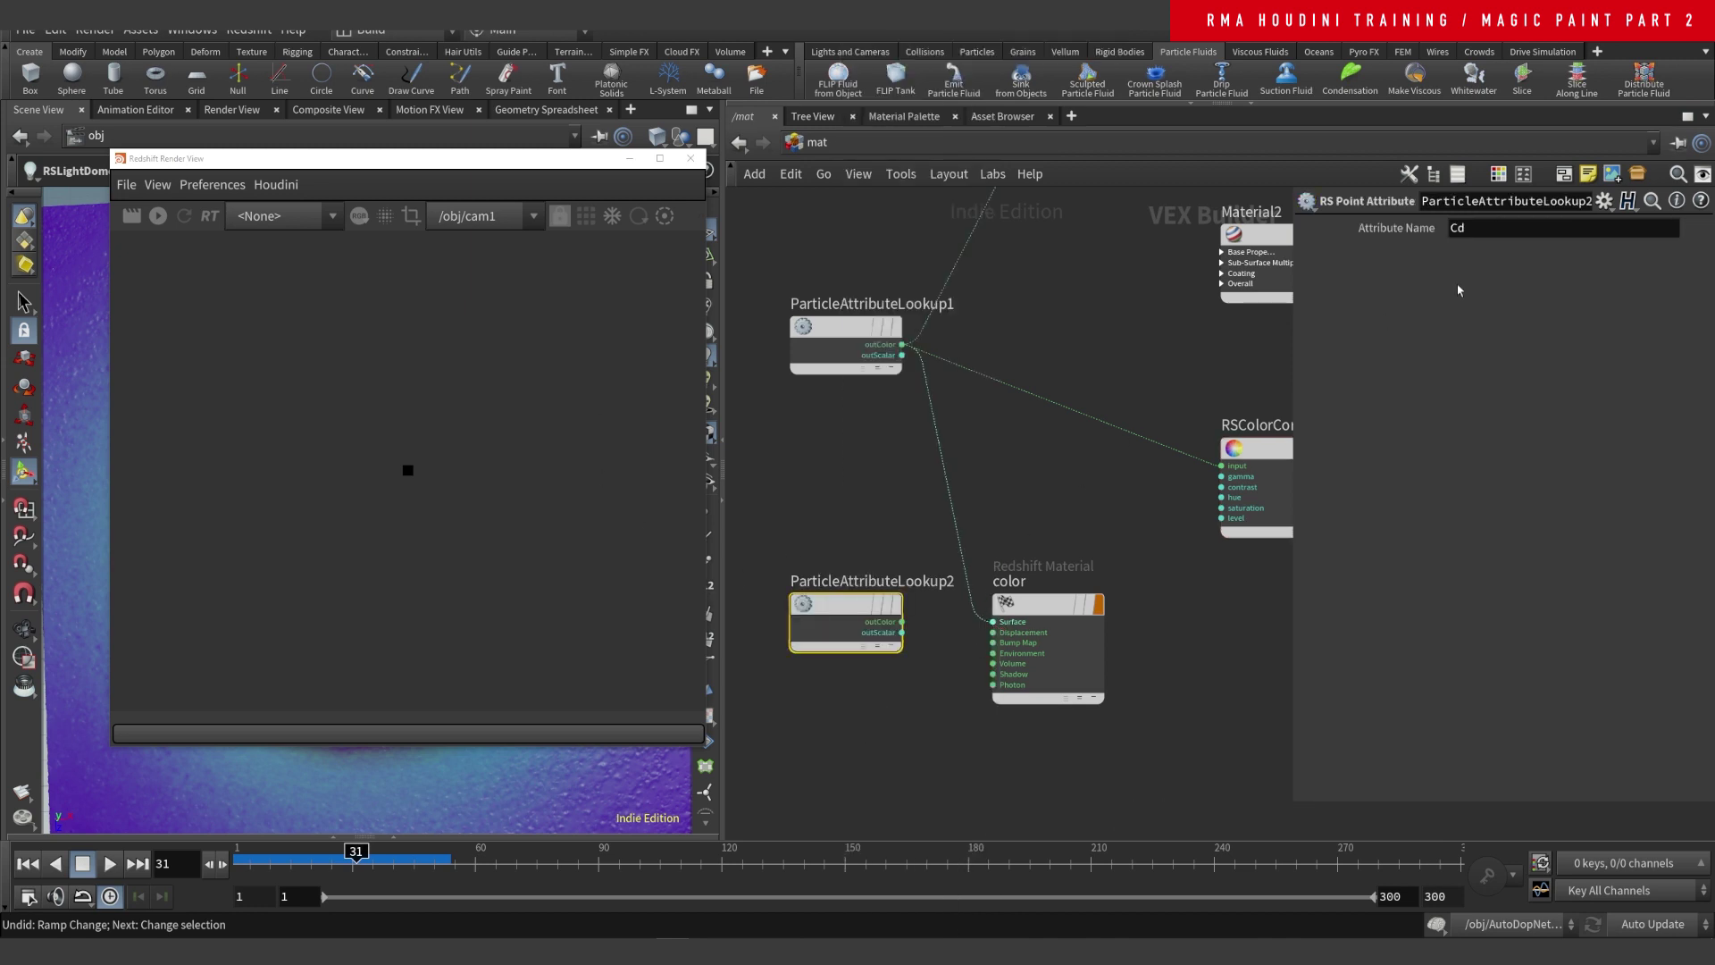
left_click_drag(1498, 233, 1383, 244)
- Start the interactive Redshift render to preview the Cd colours on the surface
left_click(1045, 521)
left_click(158, 217)
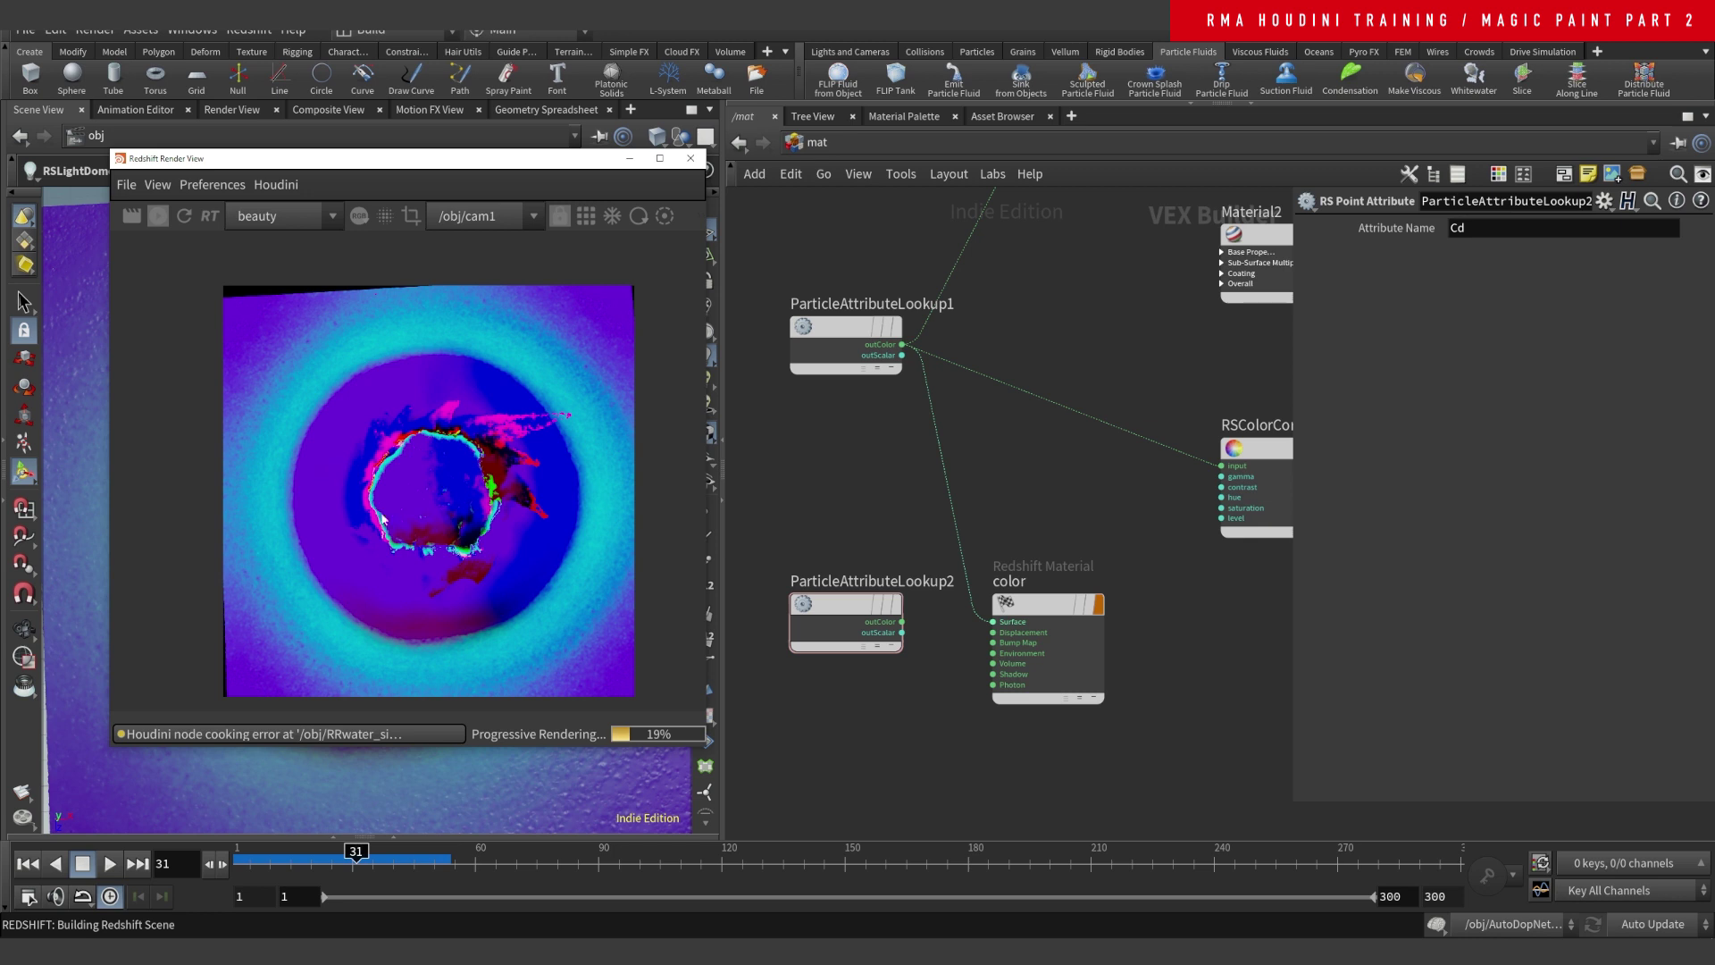
right_click(952, 513)
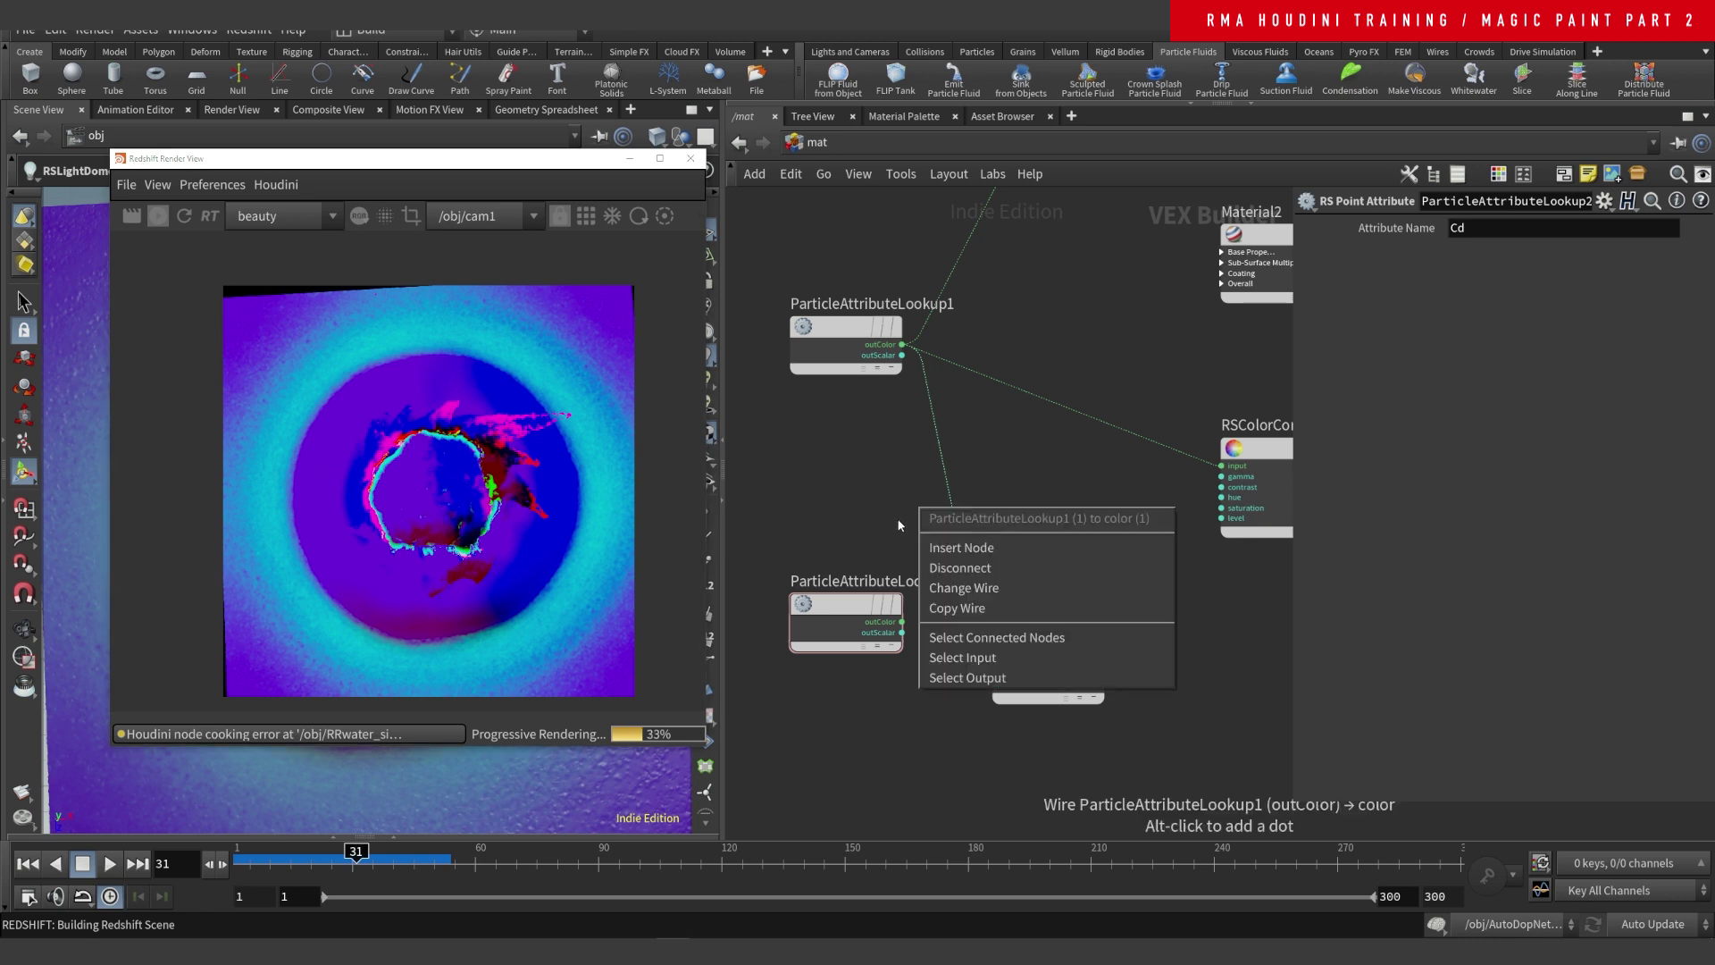
left_click(1116, 526)
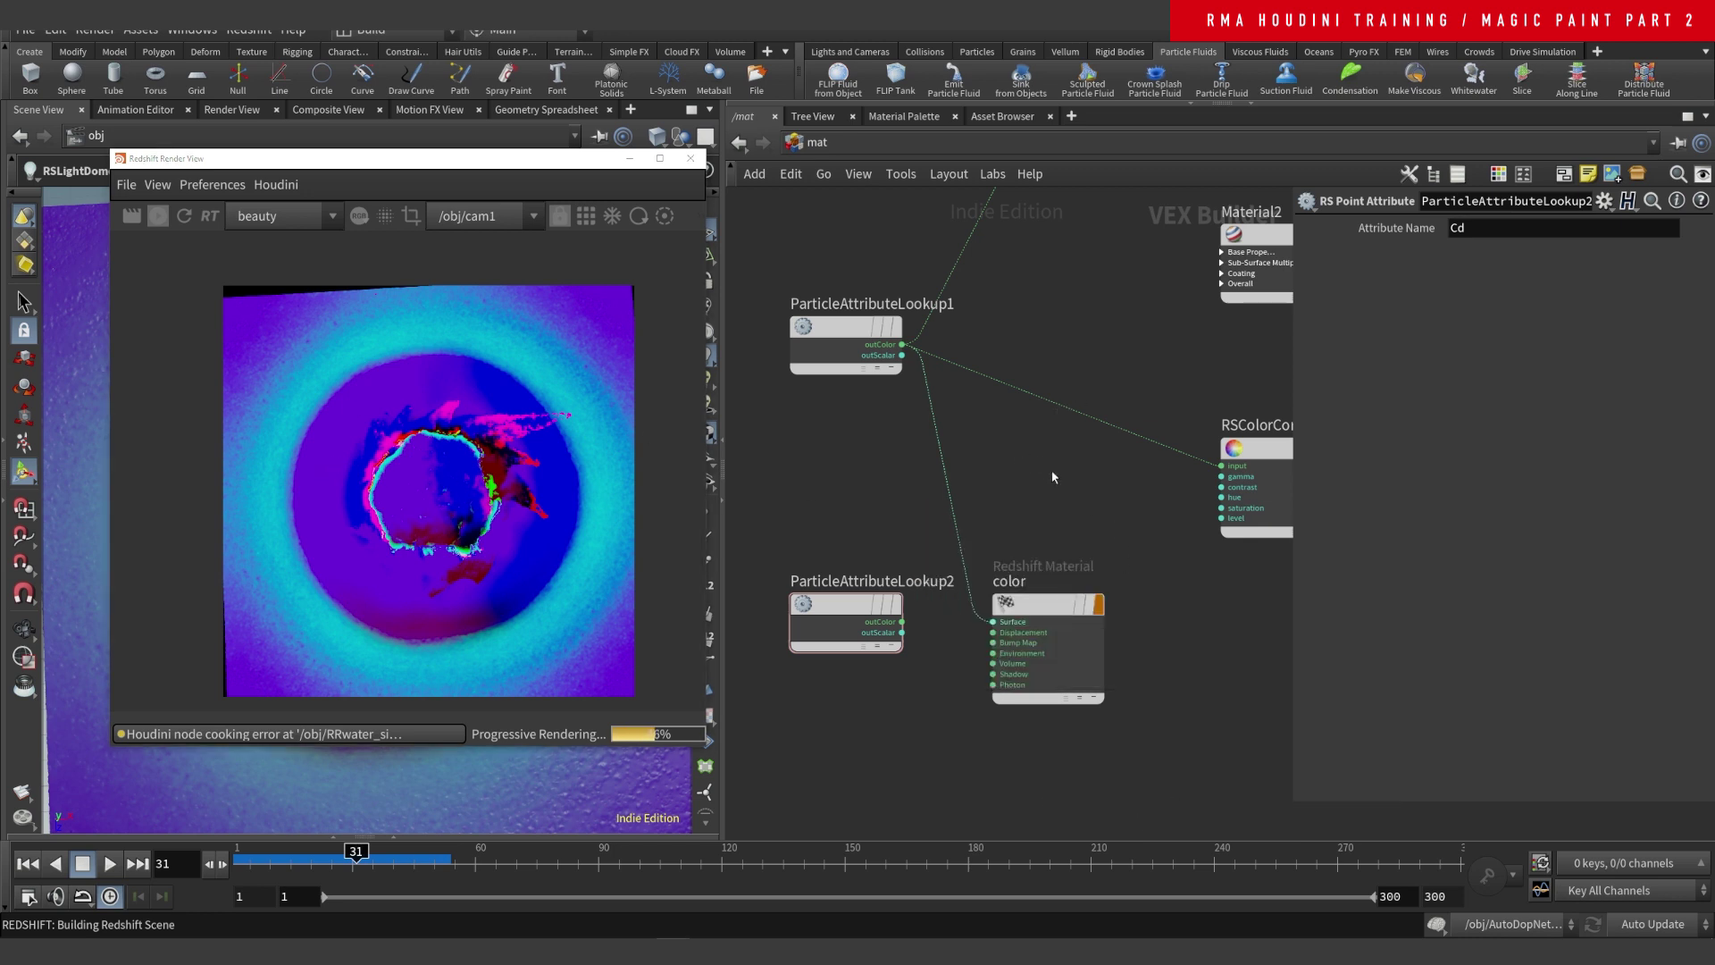
- Connect Material1's outColor to the Surface input of the color node relocated above MaterialBlender1, and review Material1's presets
scroll(979, 497, "down", 5)
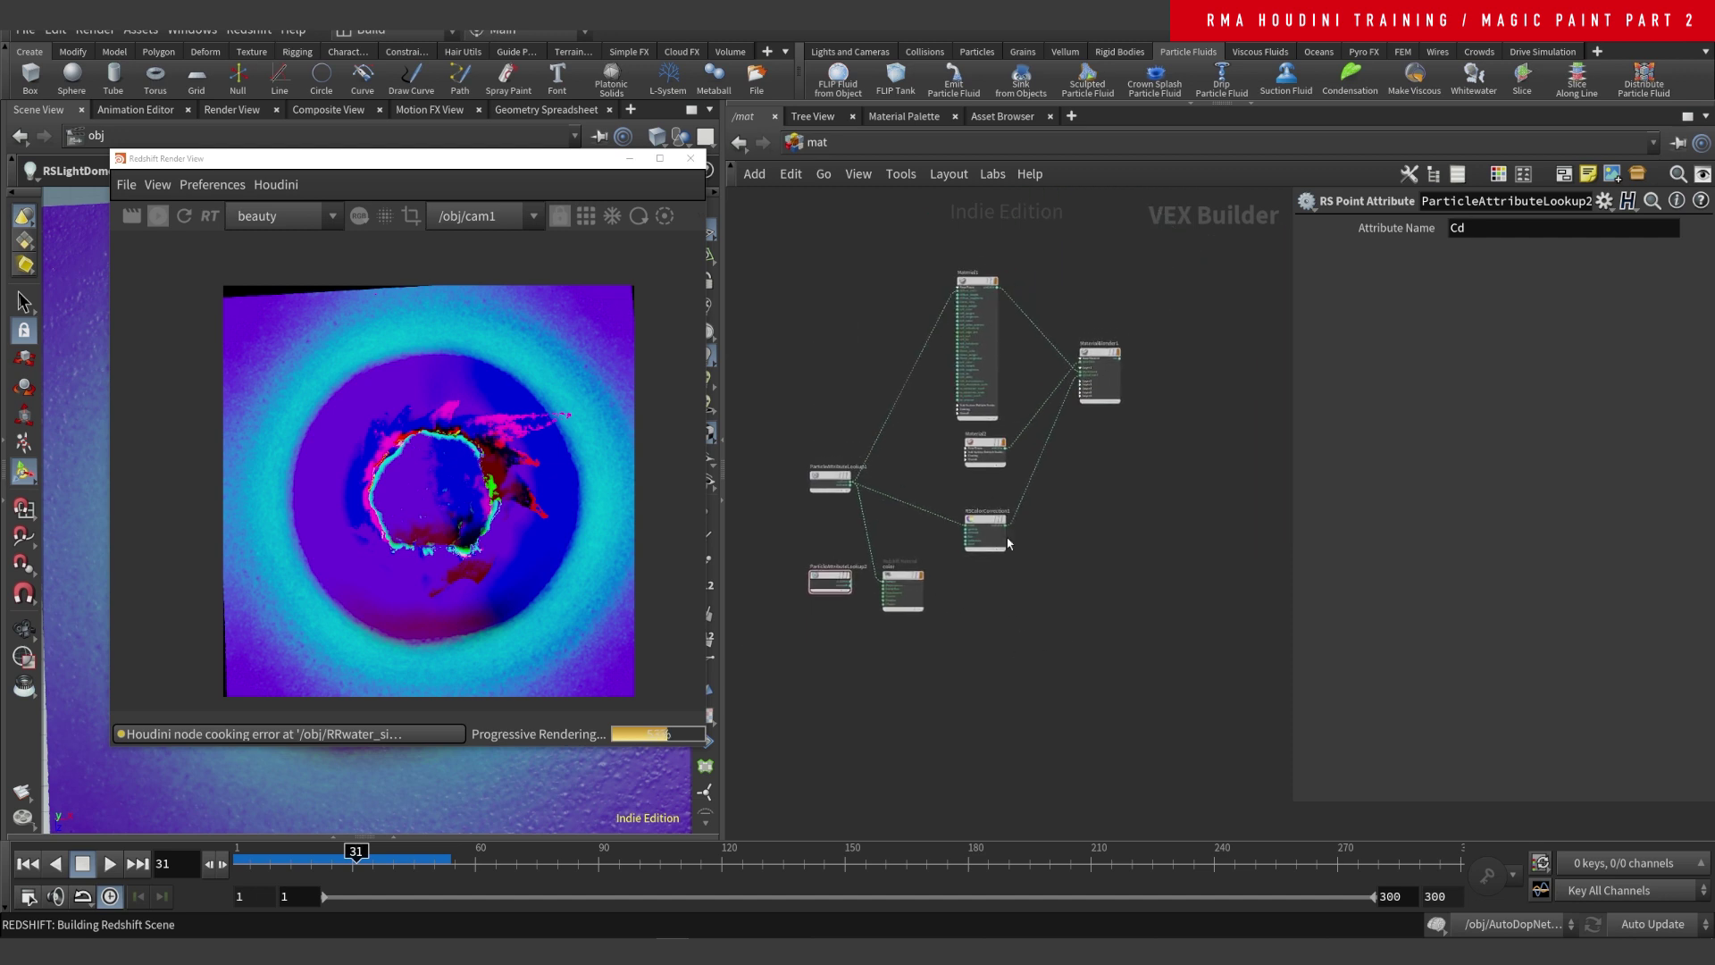
left_click_drag(903, 579, 1142, 268)
scroll(1054, 272, "up", 3)
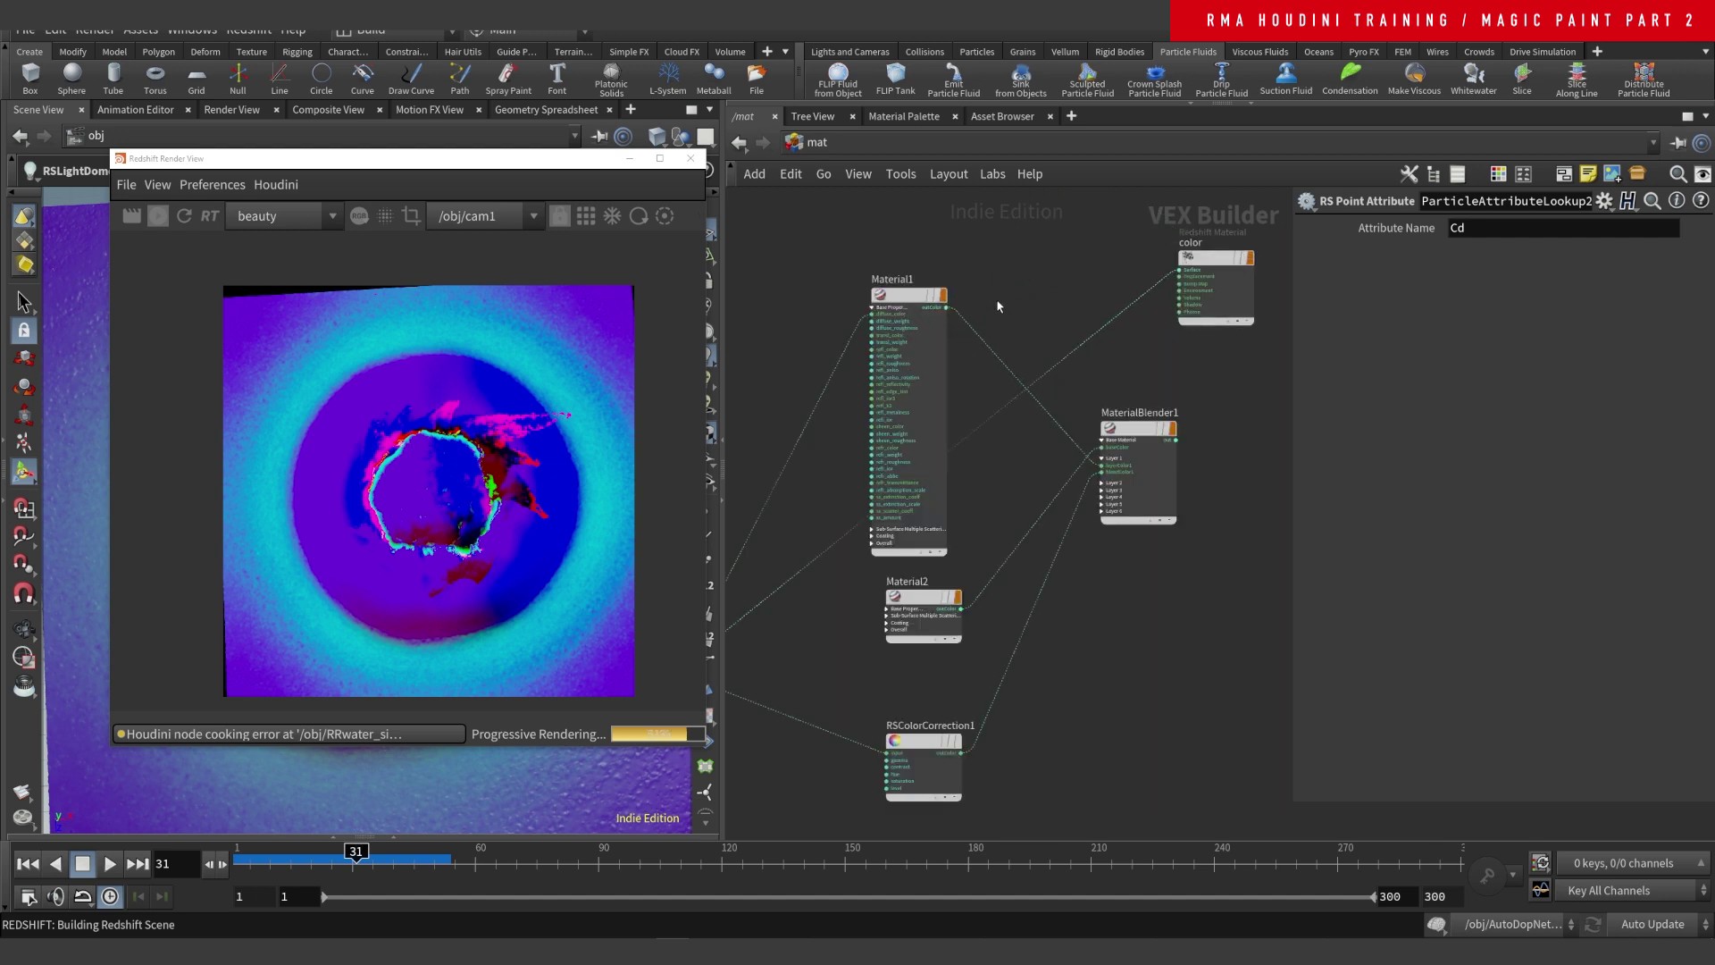
left_click(939, 300)
left_click(1179, 270)
left_click(935, 311)
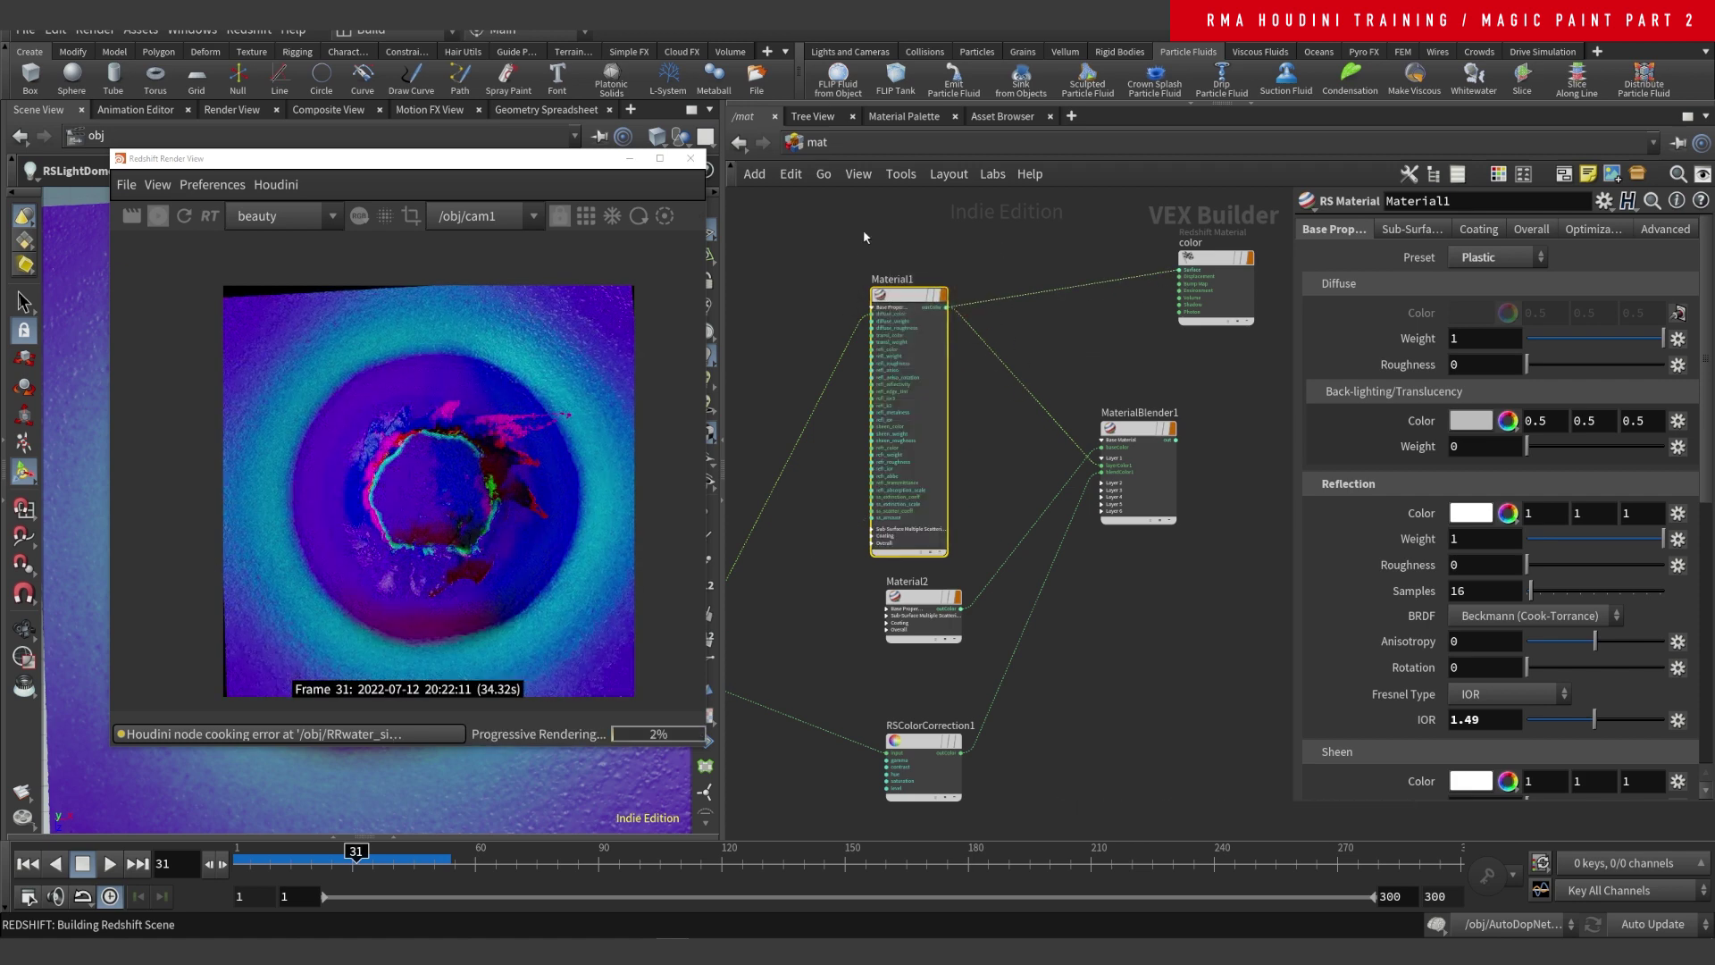
left_click_drag(1076, 343, 902, 341)
scroll(802, 291, "up", 2)
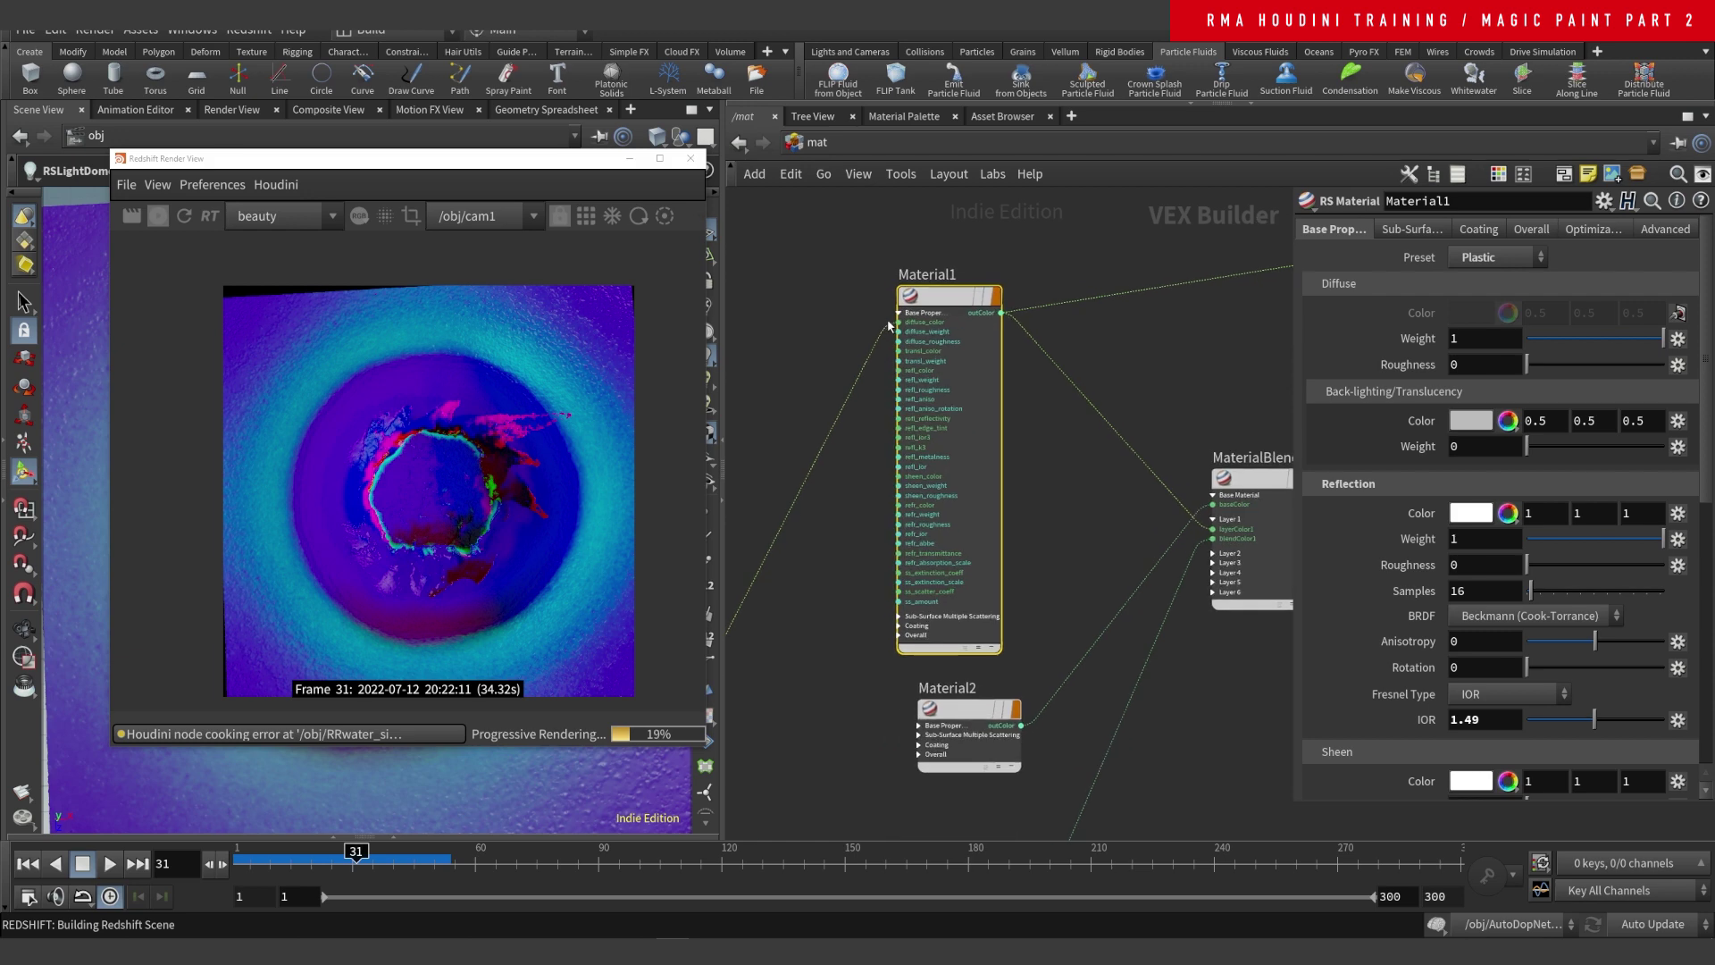
left_click(1487, 259)
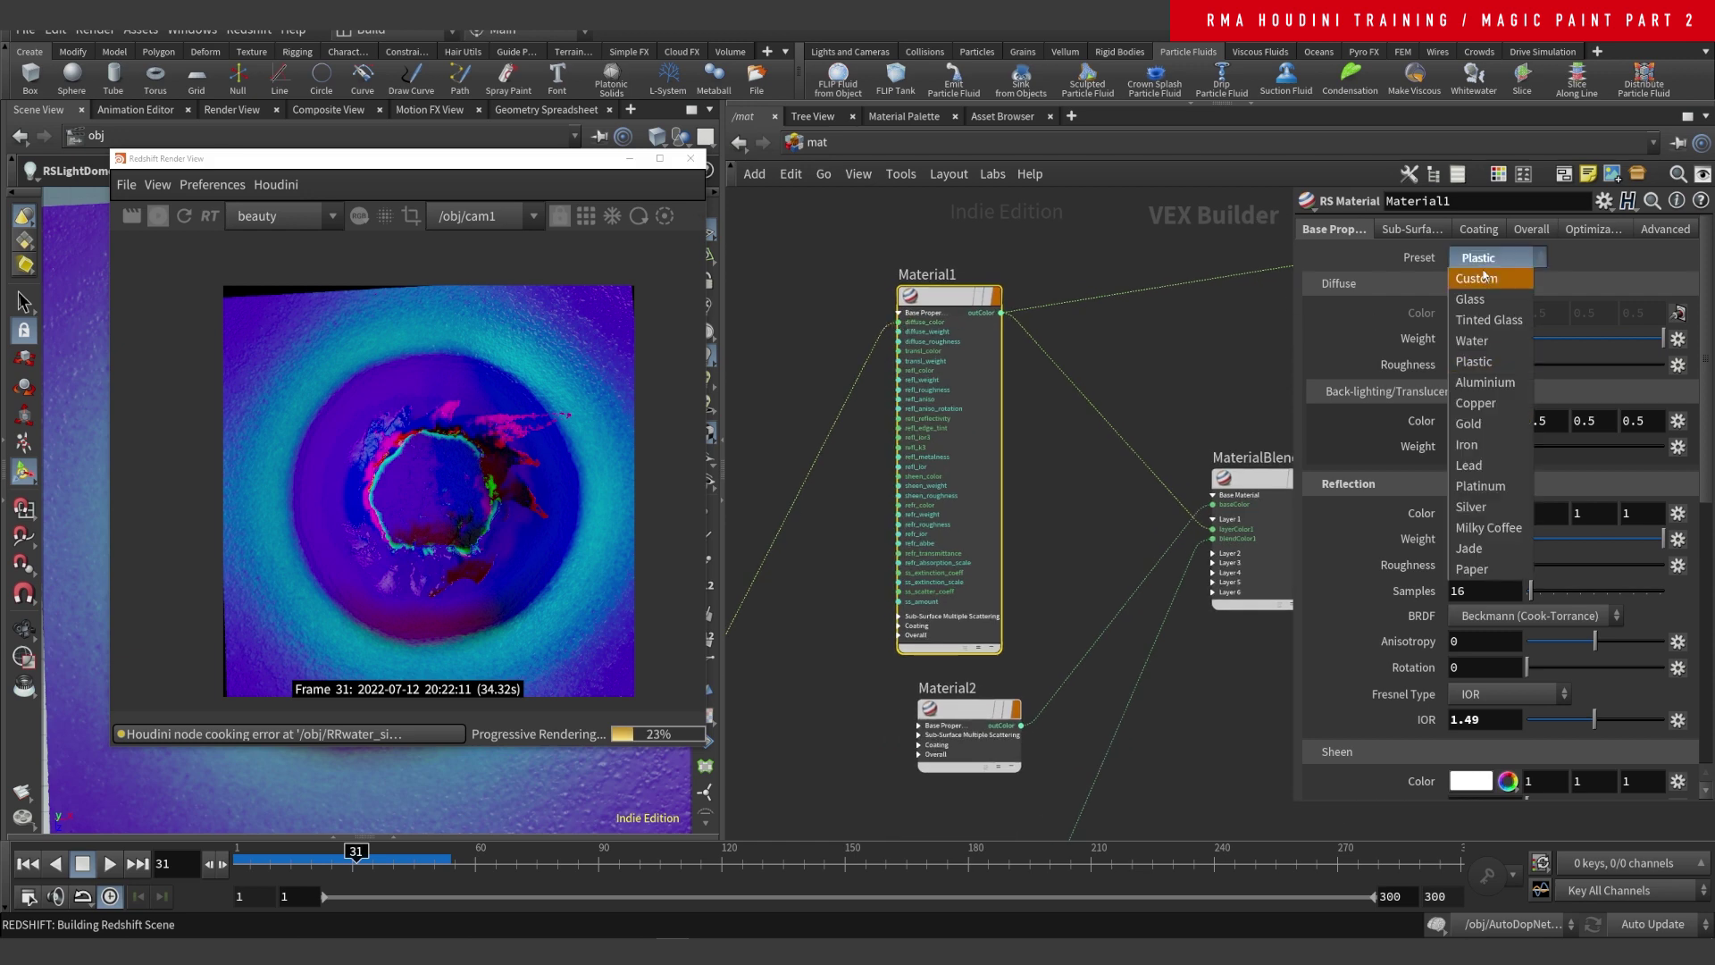
left_click(1116, 333)
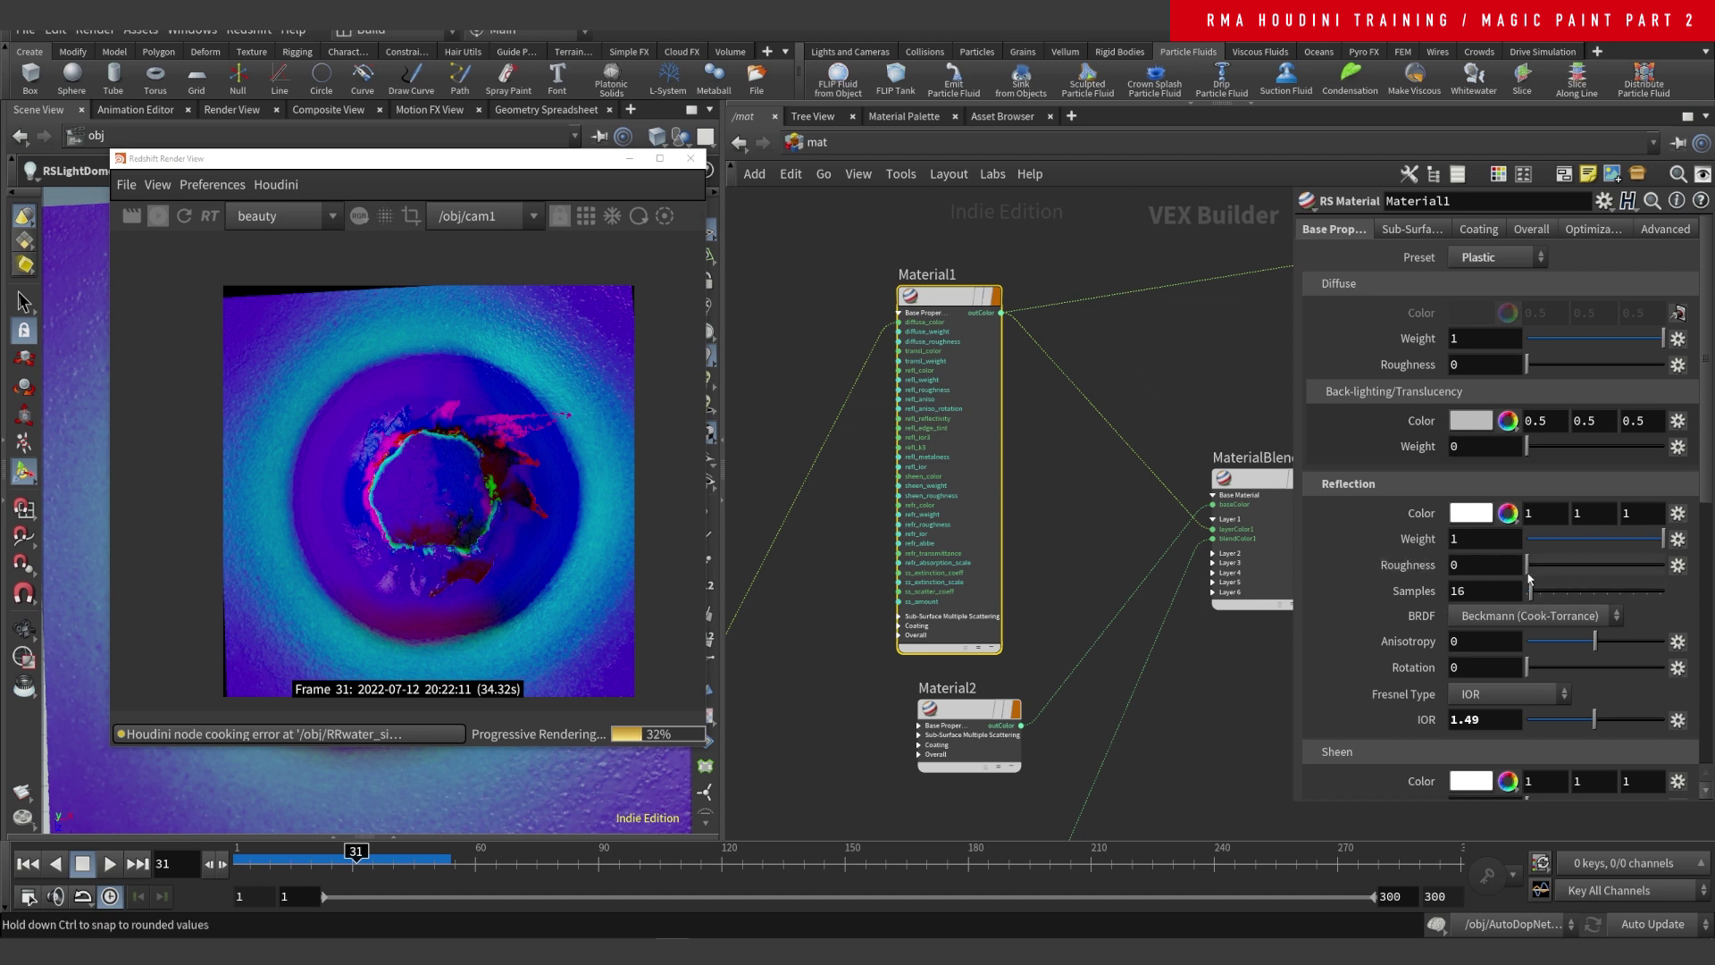
- Connect the gold Material2's outColor to the color node's Surface input to preview it alone
middle_click_drag(1068, 502, 995, 402)
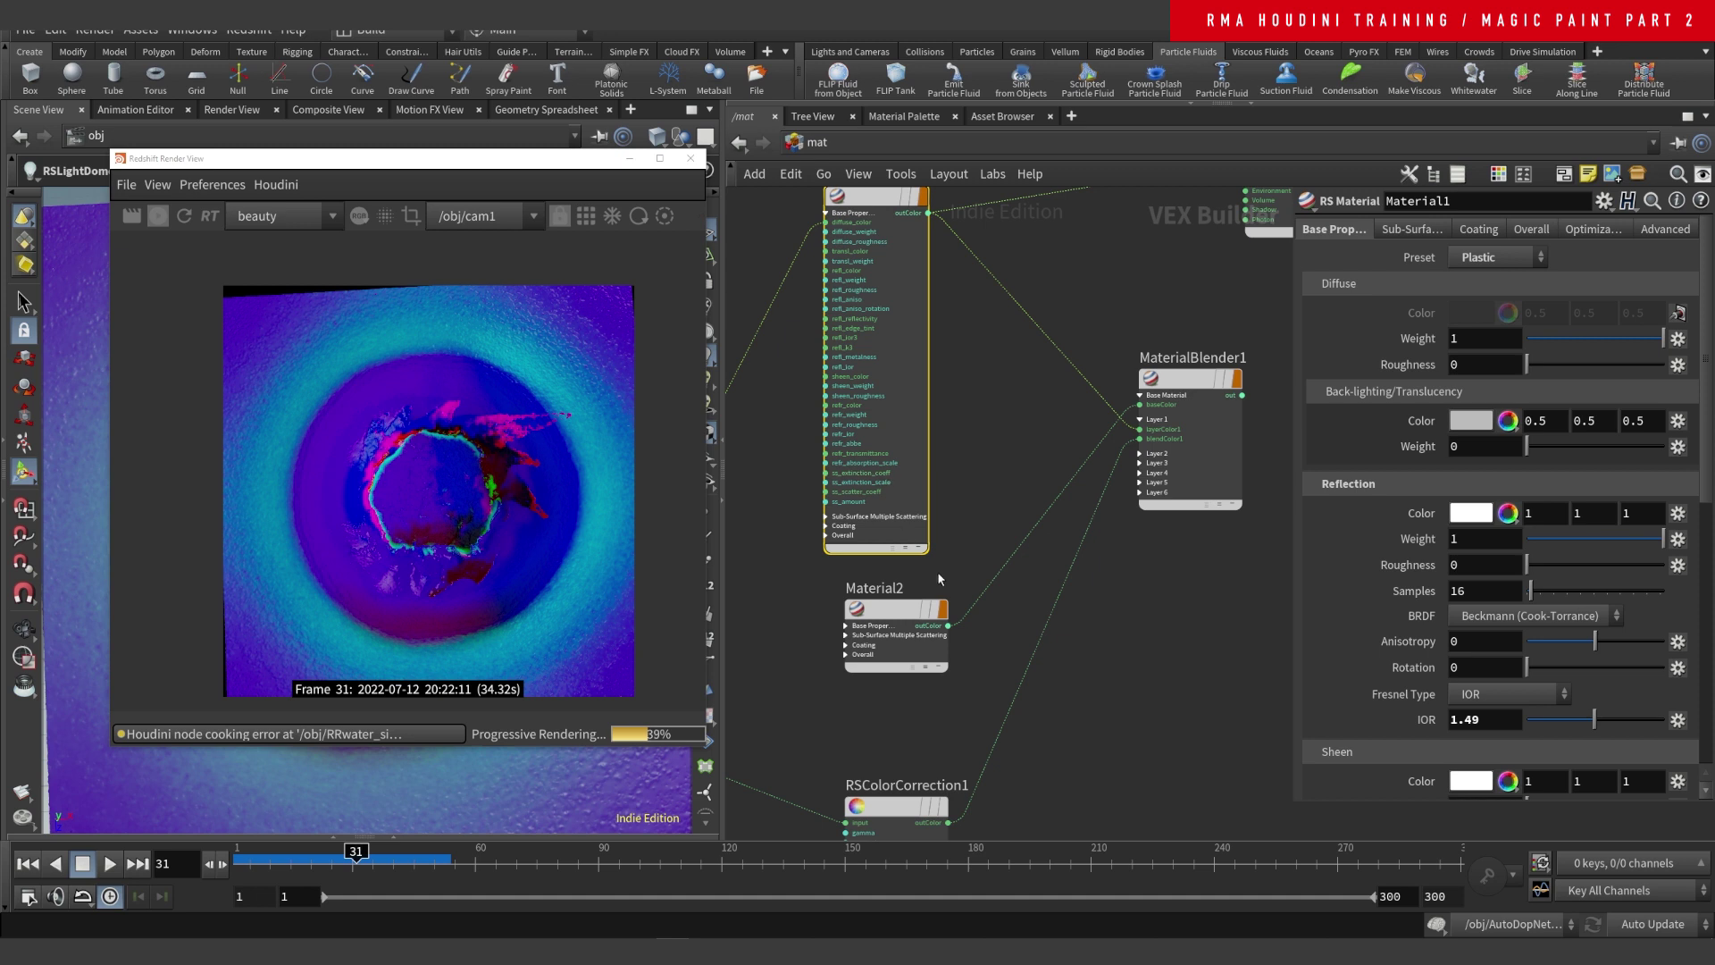
left_click(943, 631)
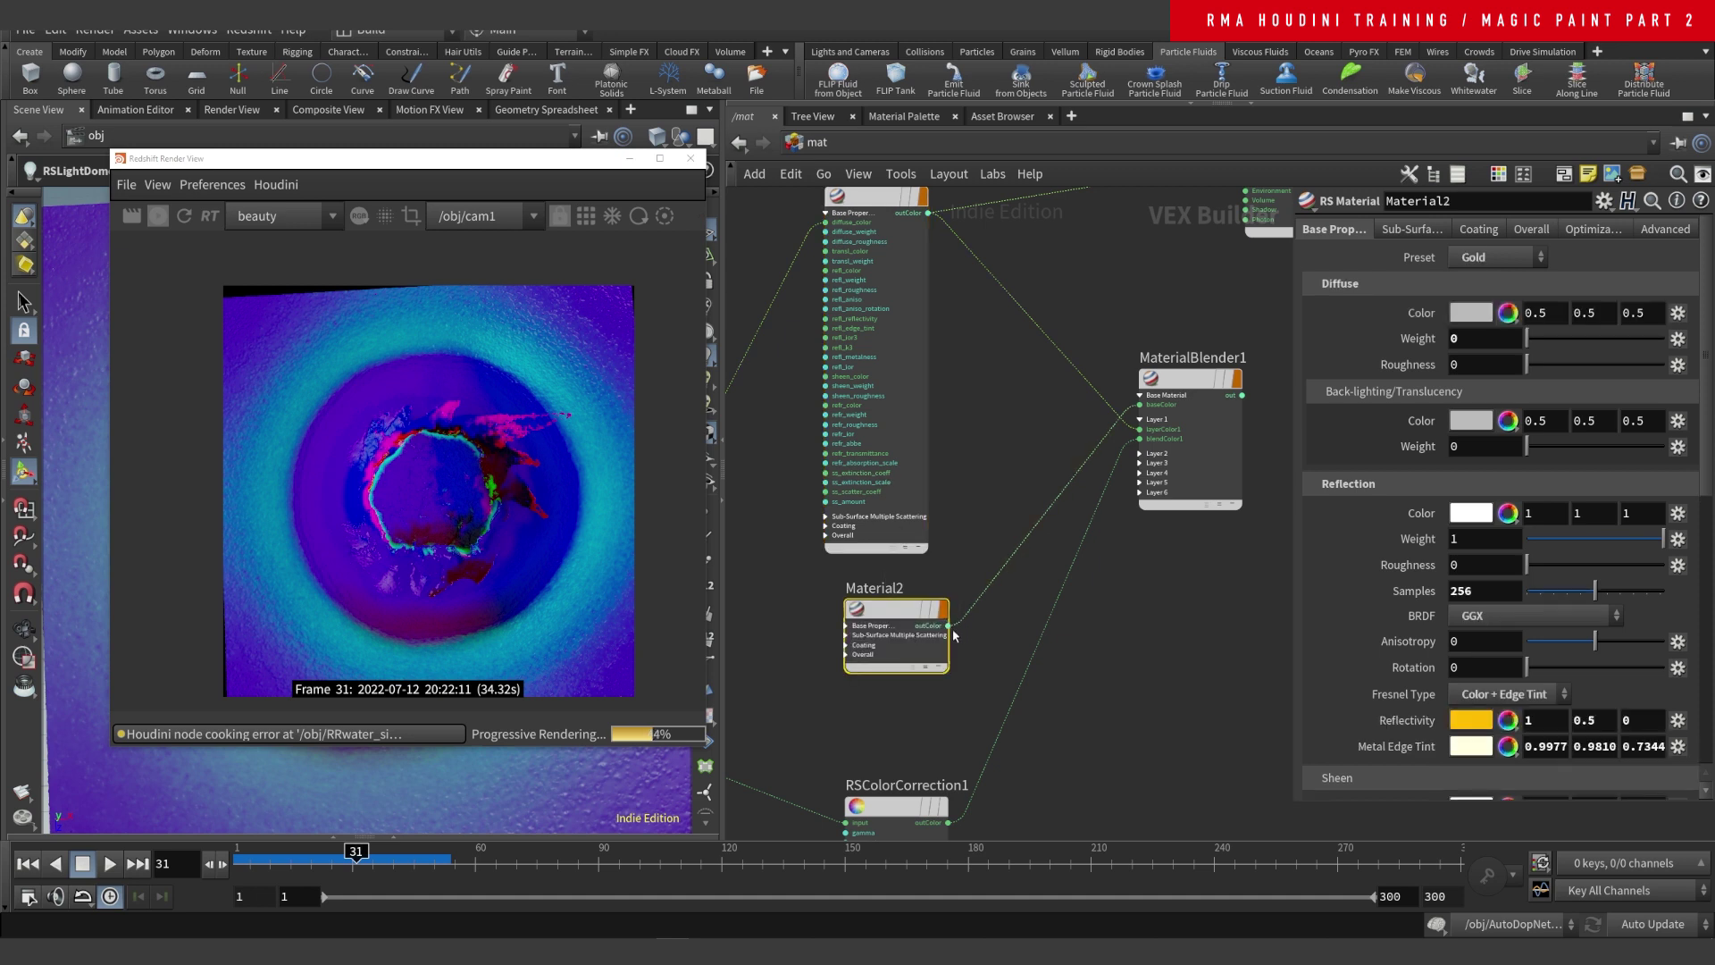
left_click(948, 626)
middle_click_drag(1194, 226, 1142, 299)
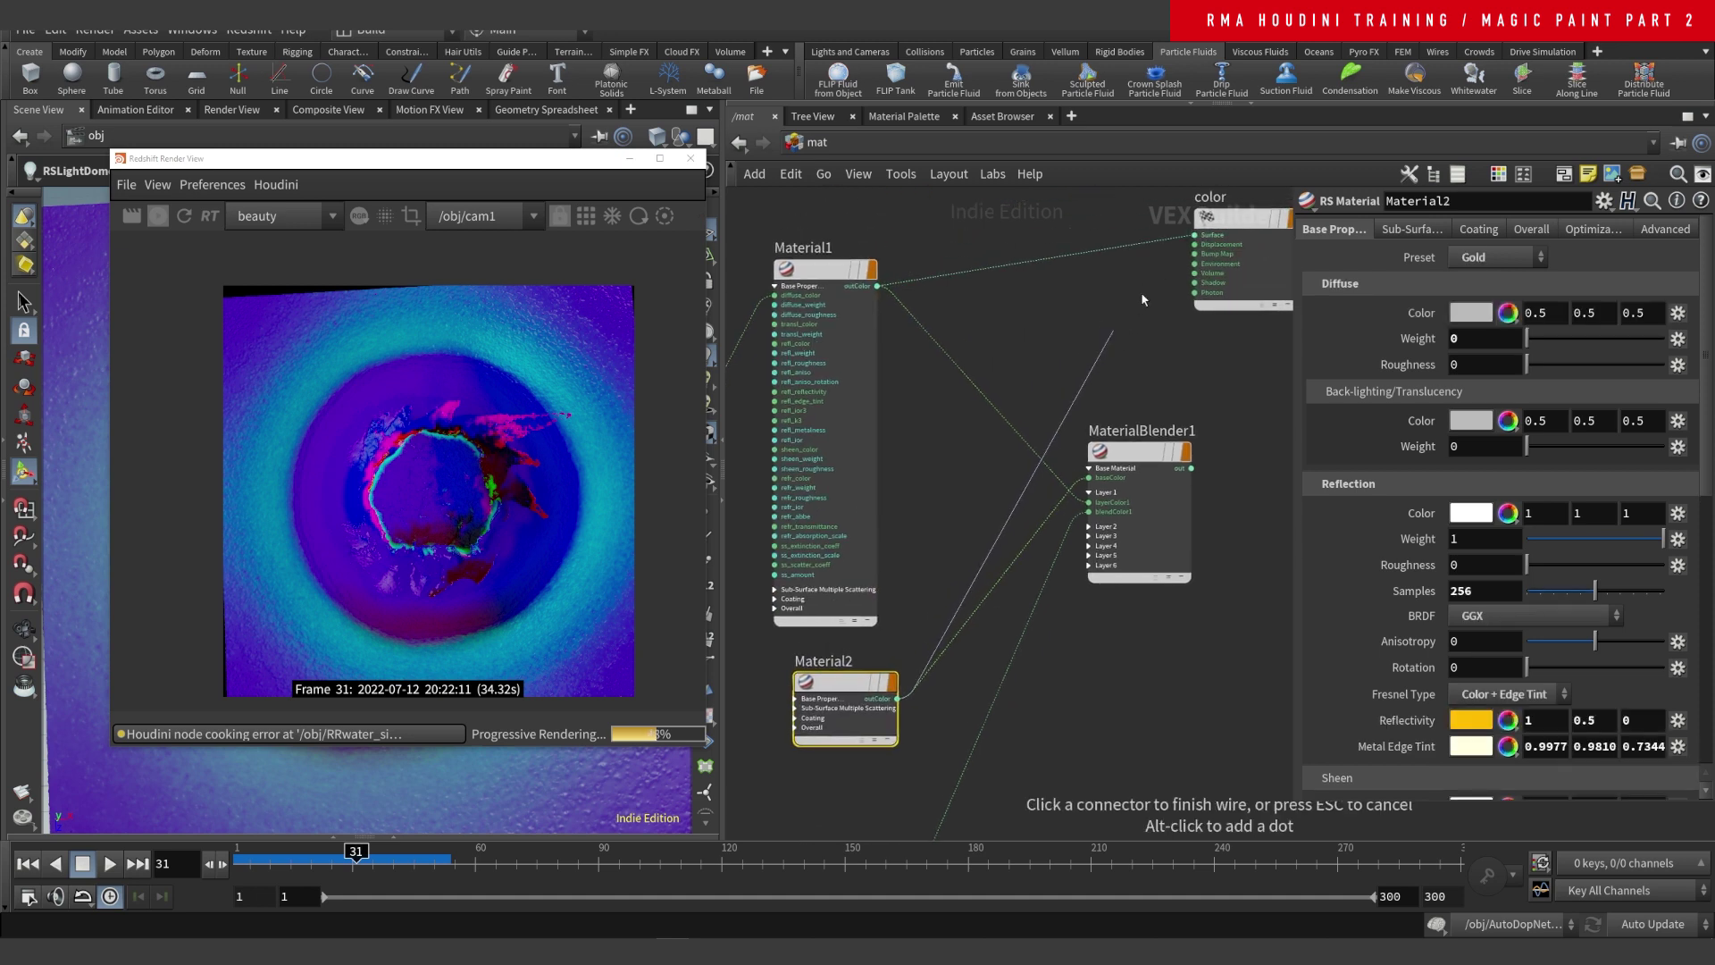
left_click(1196, 236)
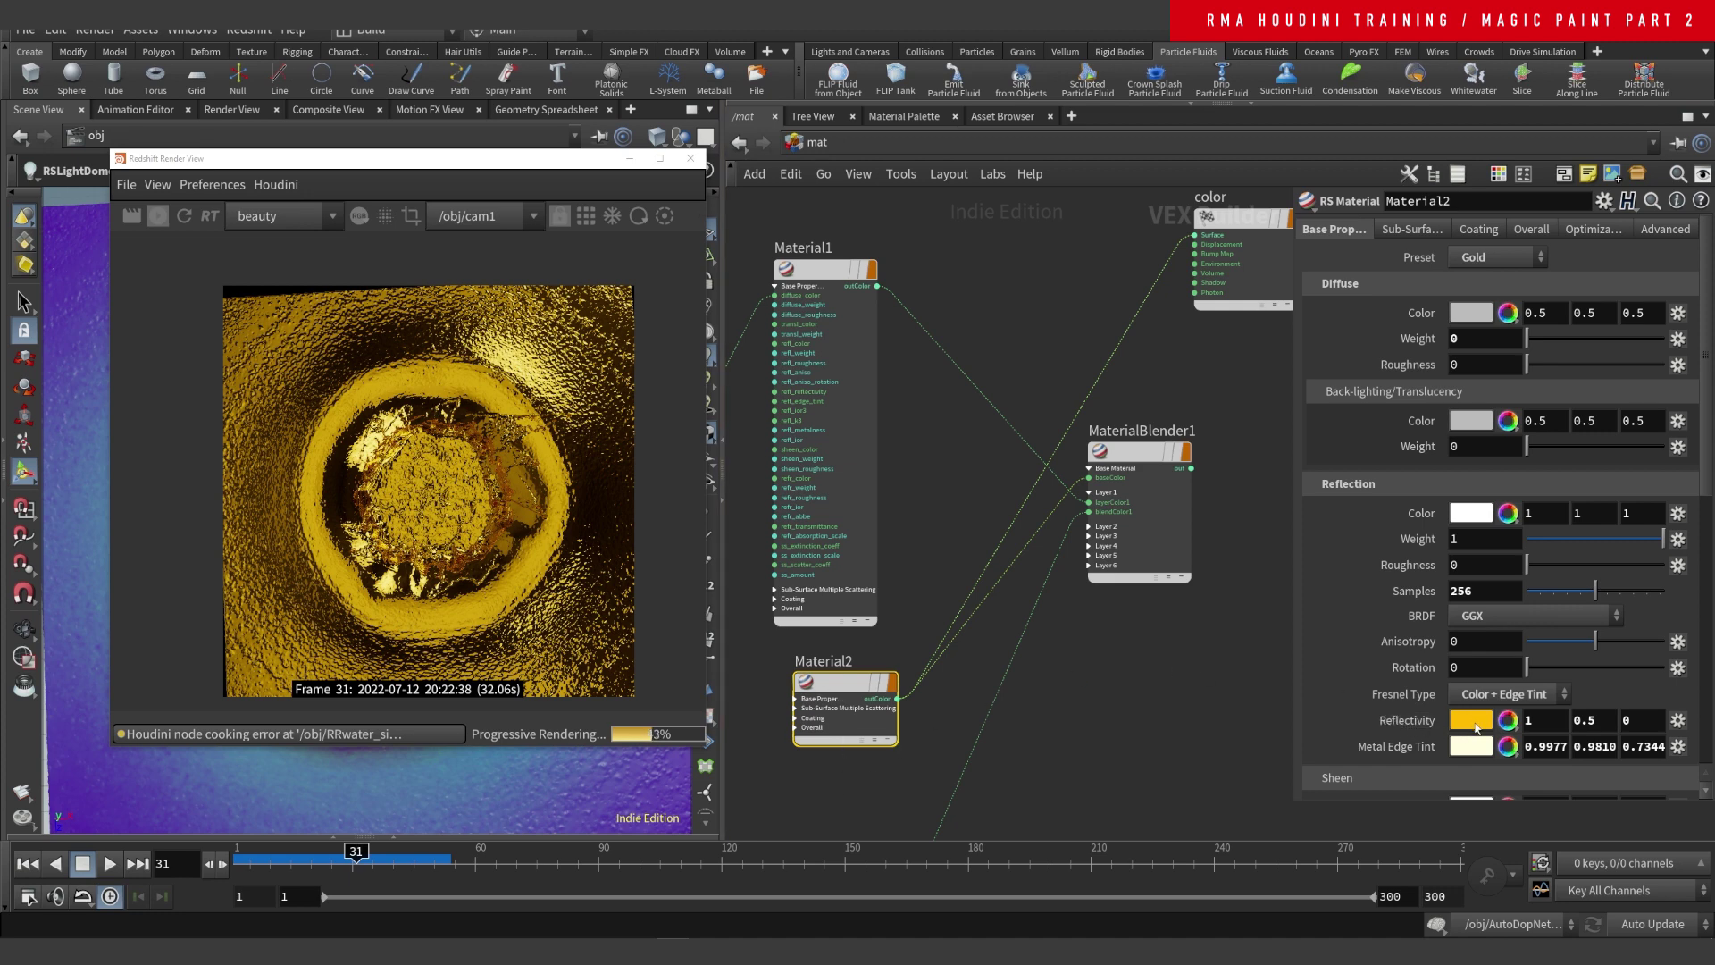
- Connect RSColorCorrection1's outColor to the color node's Surface input to preview the blend mask
middle_click_drag(1047, 704, 1049, 613)
scroll(1068, 627, "down", 3)
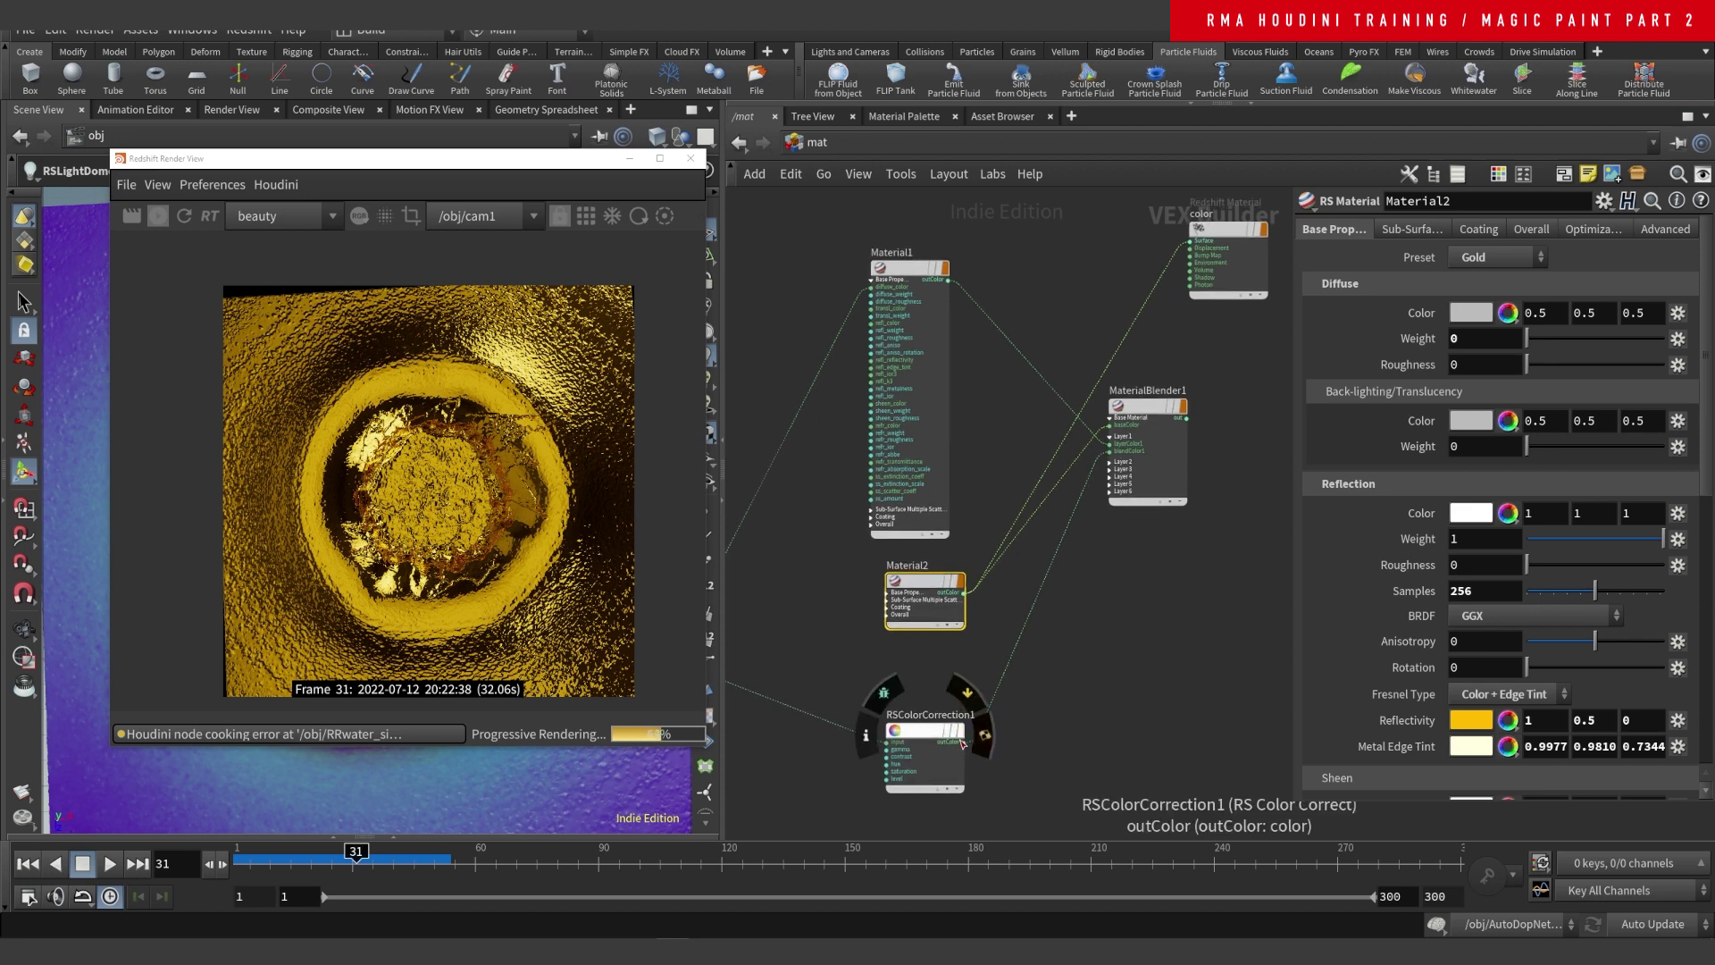
left_click(963, 743)
left_click(1194, 241)
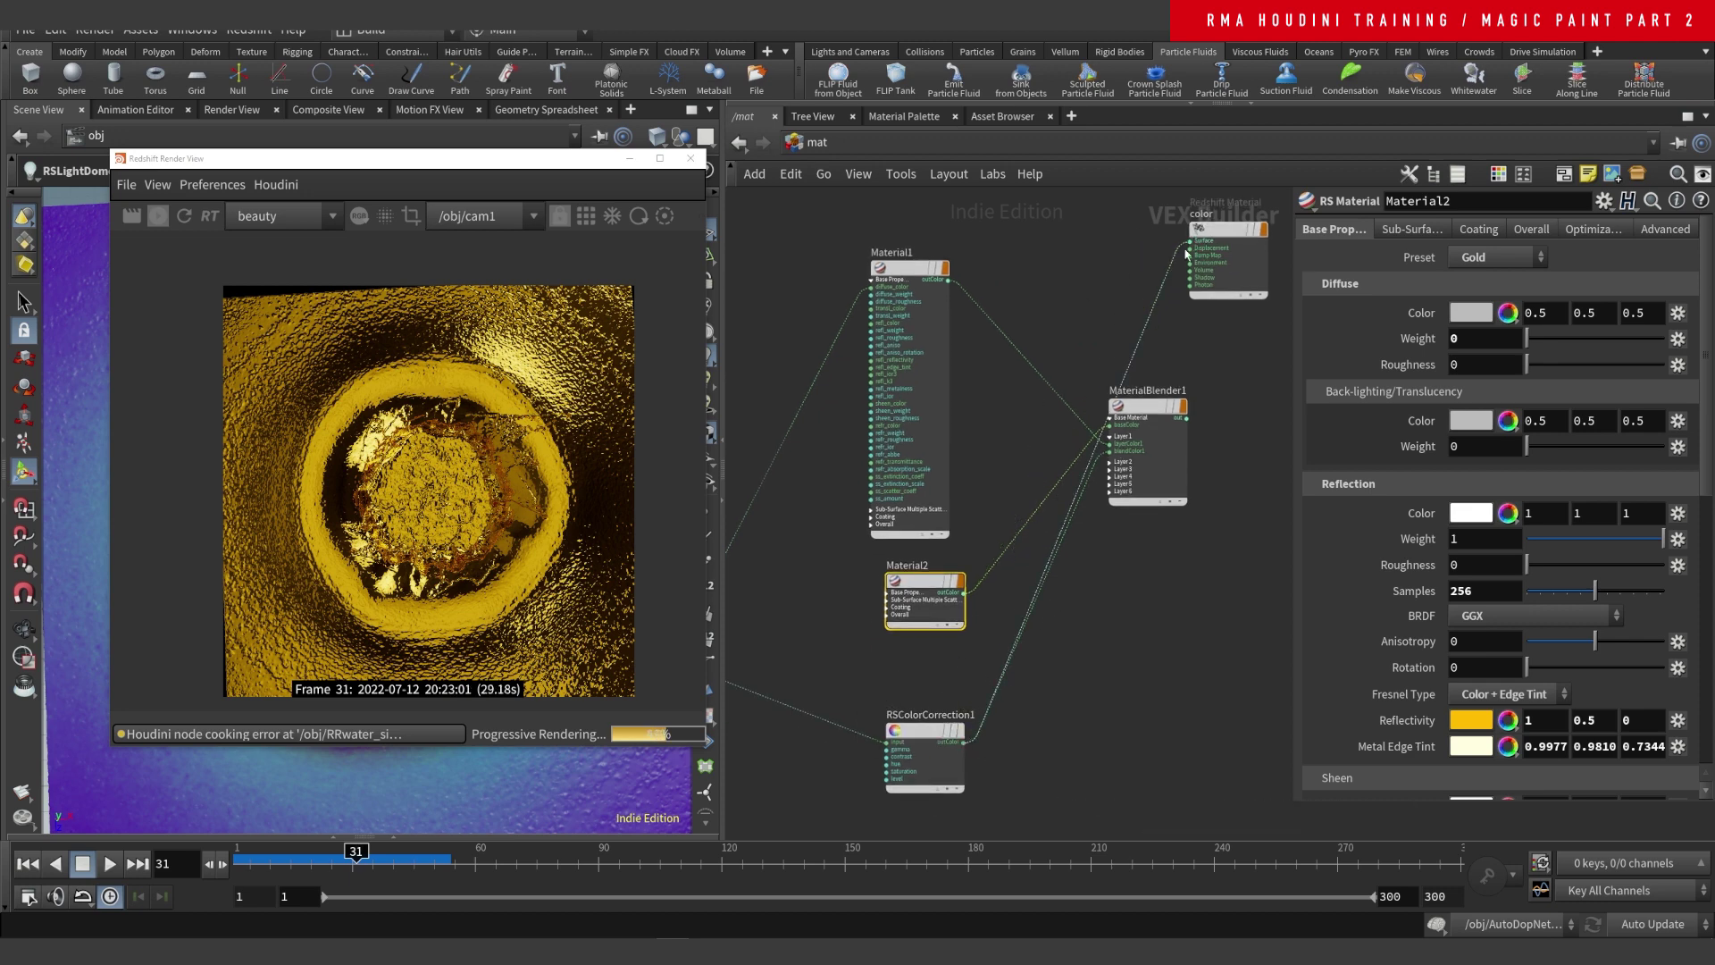
middle_click_drag(829, 647, 829, 598)
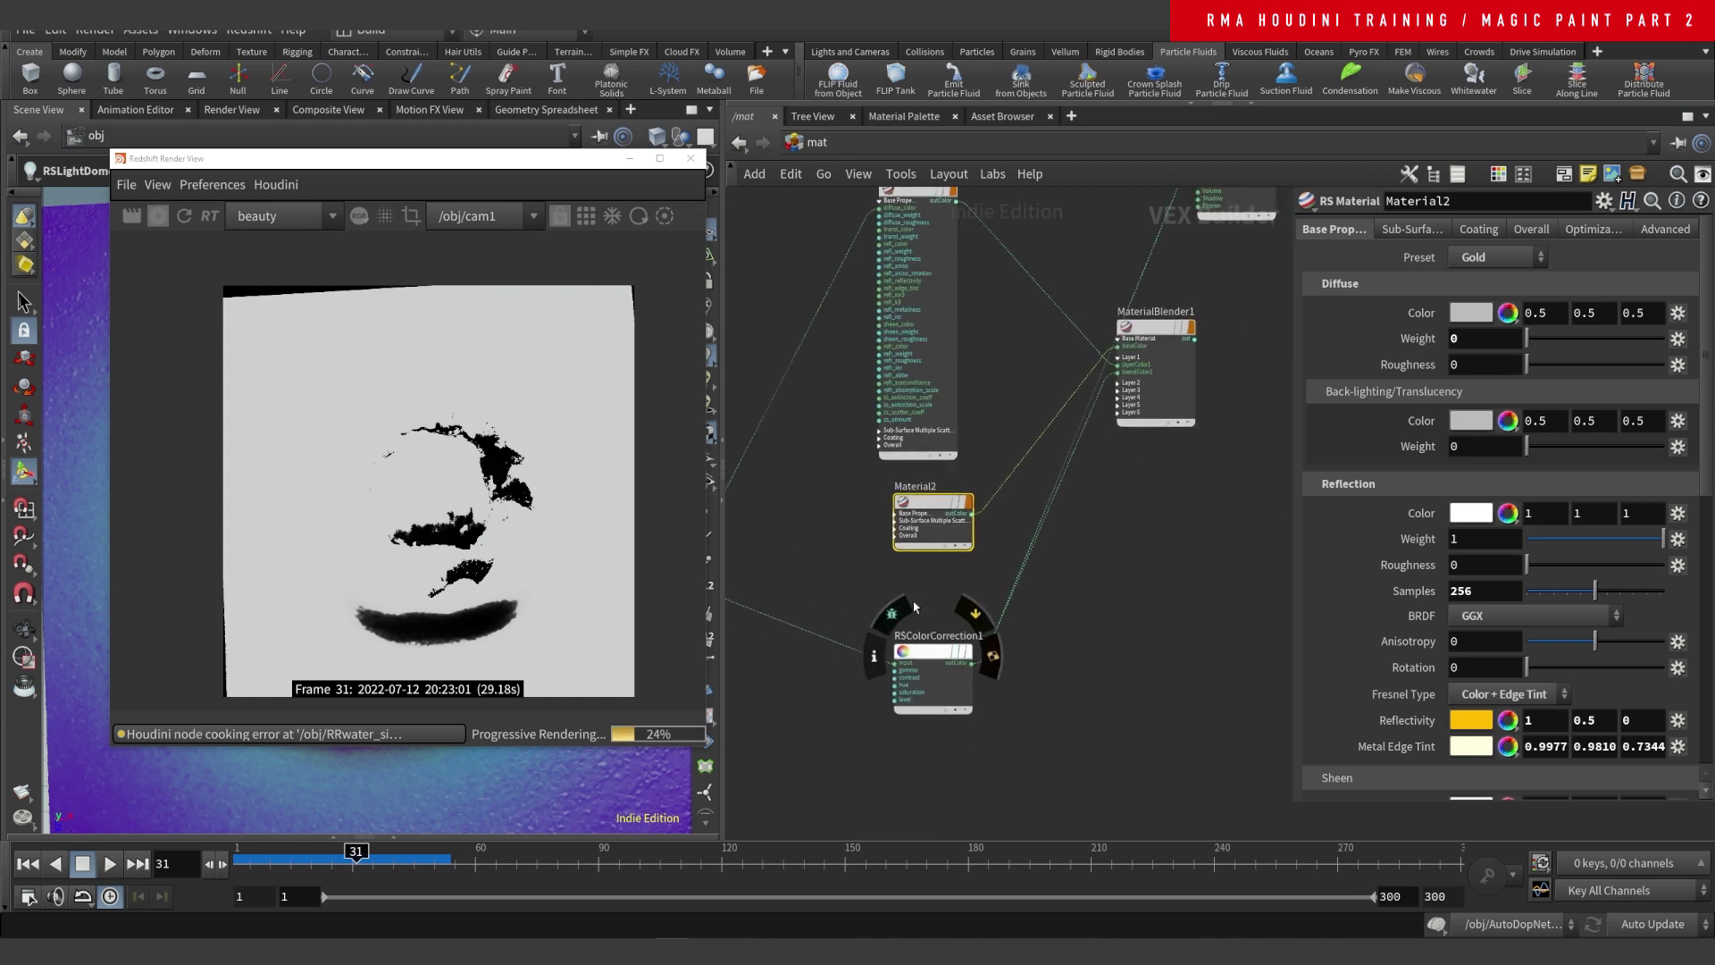
middle_click_drag(1137, 577, 1051, 650)
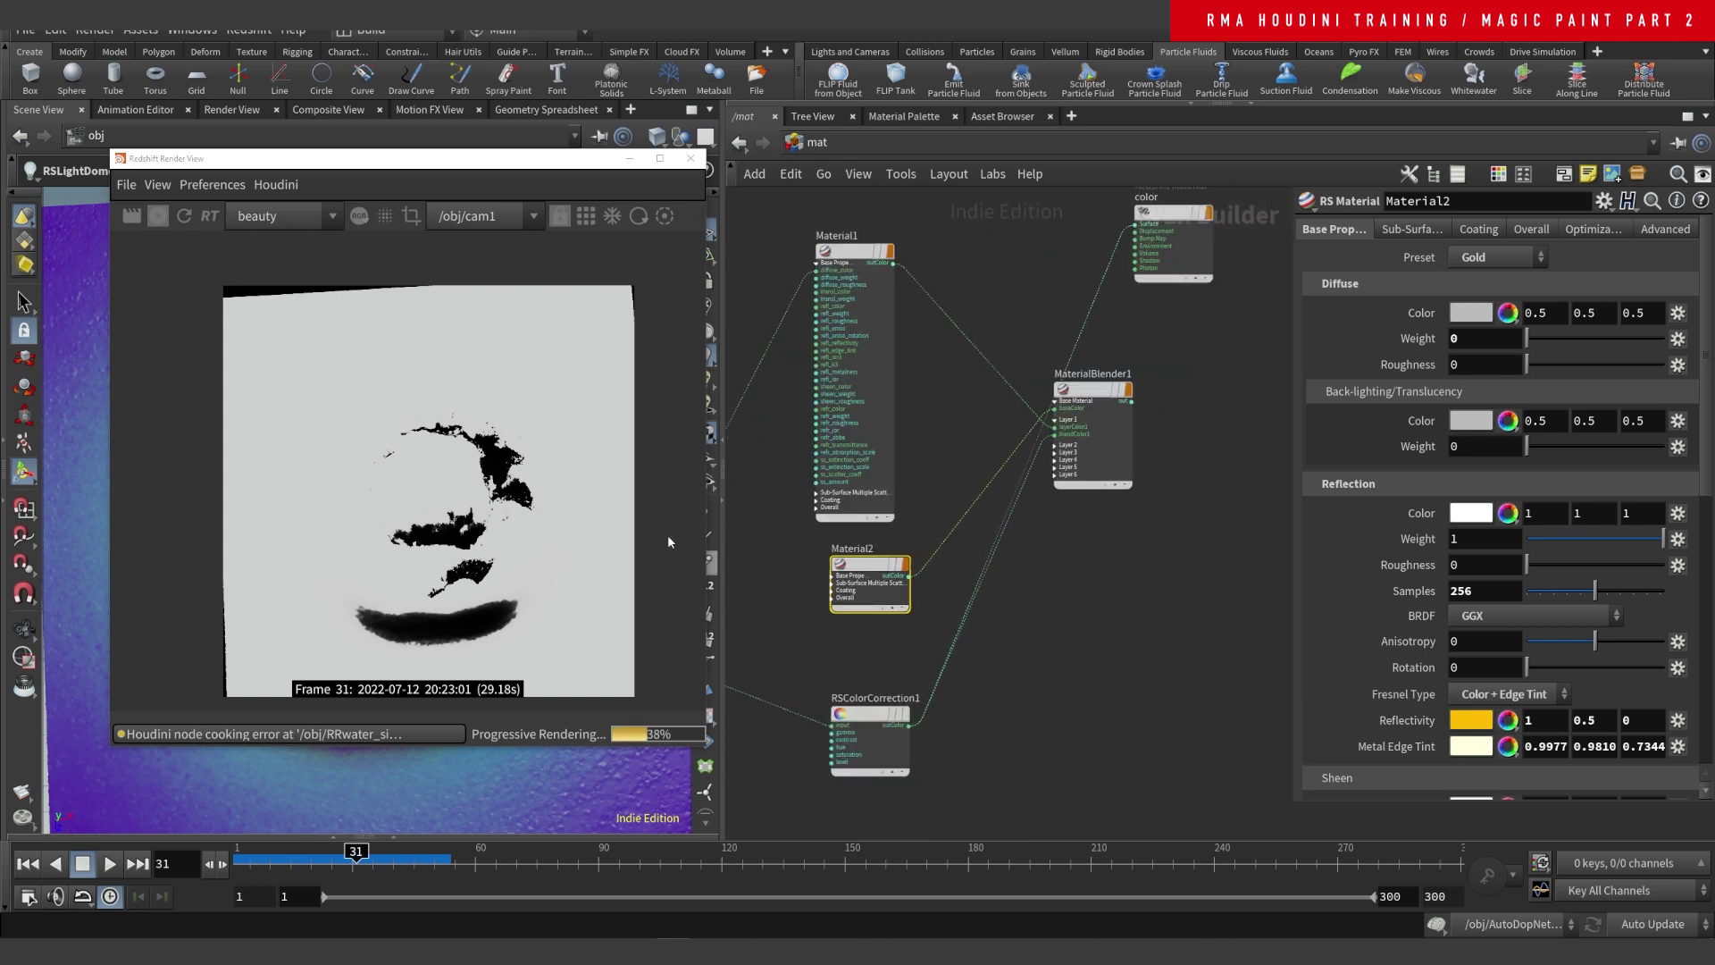
- Connect MaterialBlender1's output to the color node's Surface input and place the color node beside the blender
left_click(1131, 401)
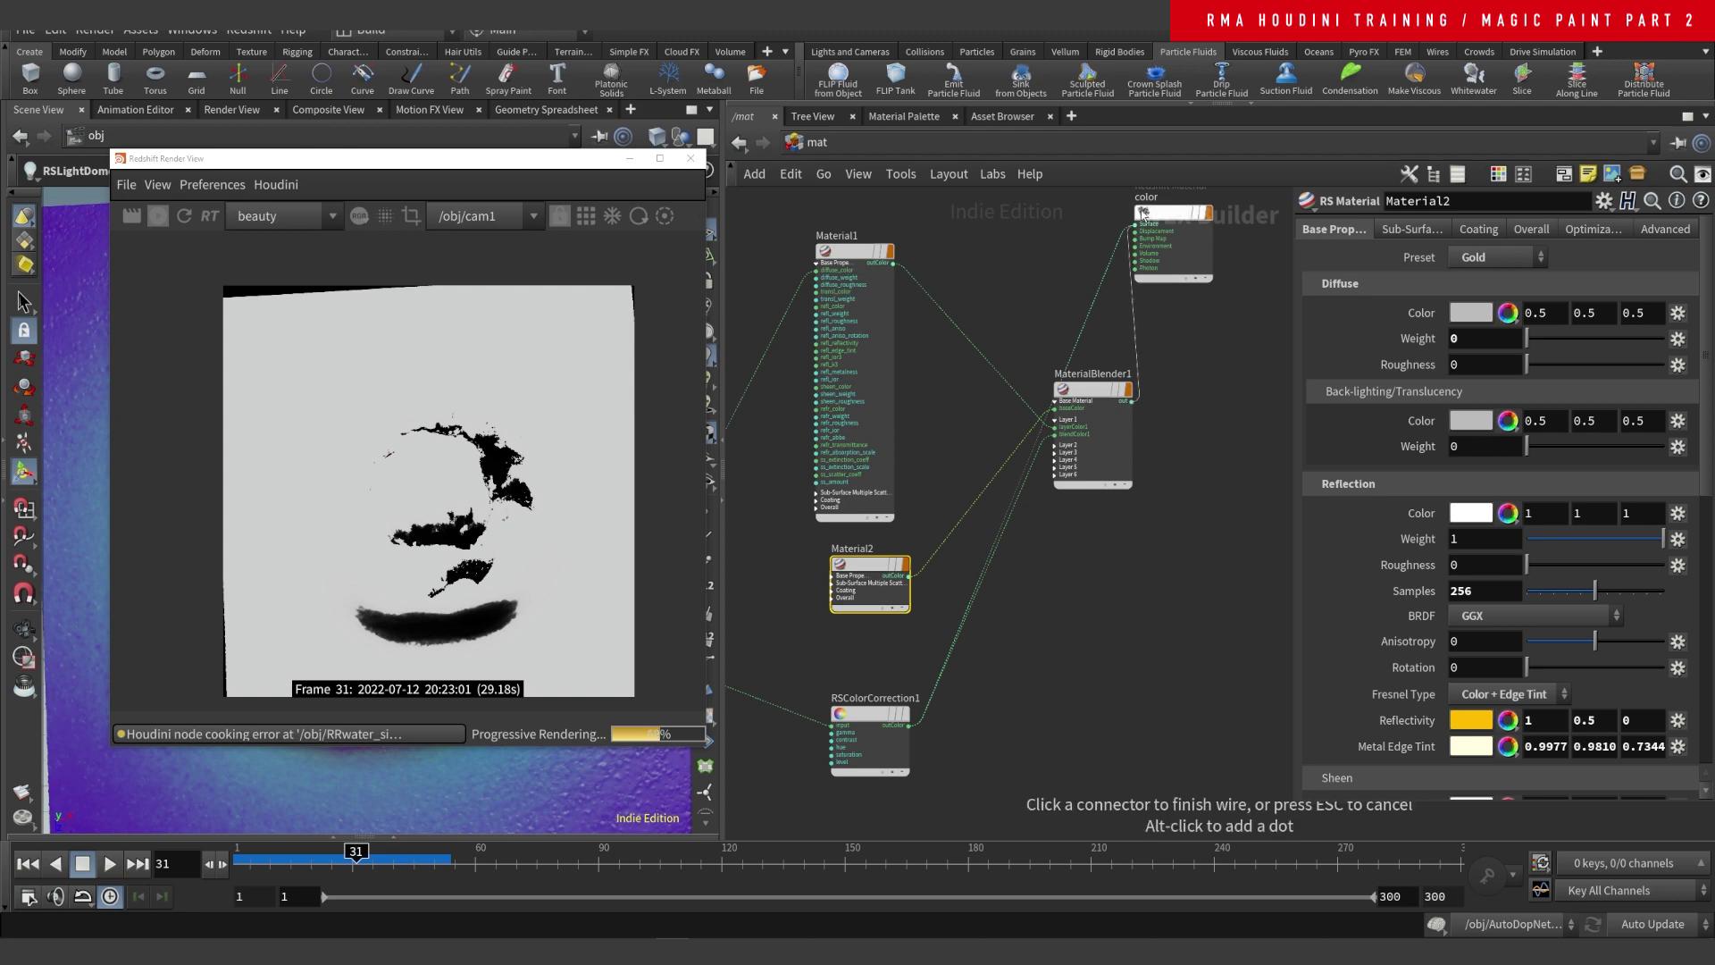
left_click(1167, 219)
left_click_drag(1167, 220, 1218, 397)
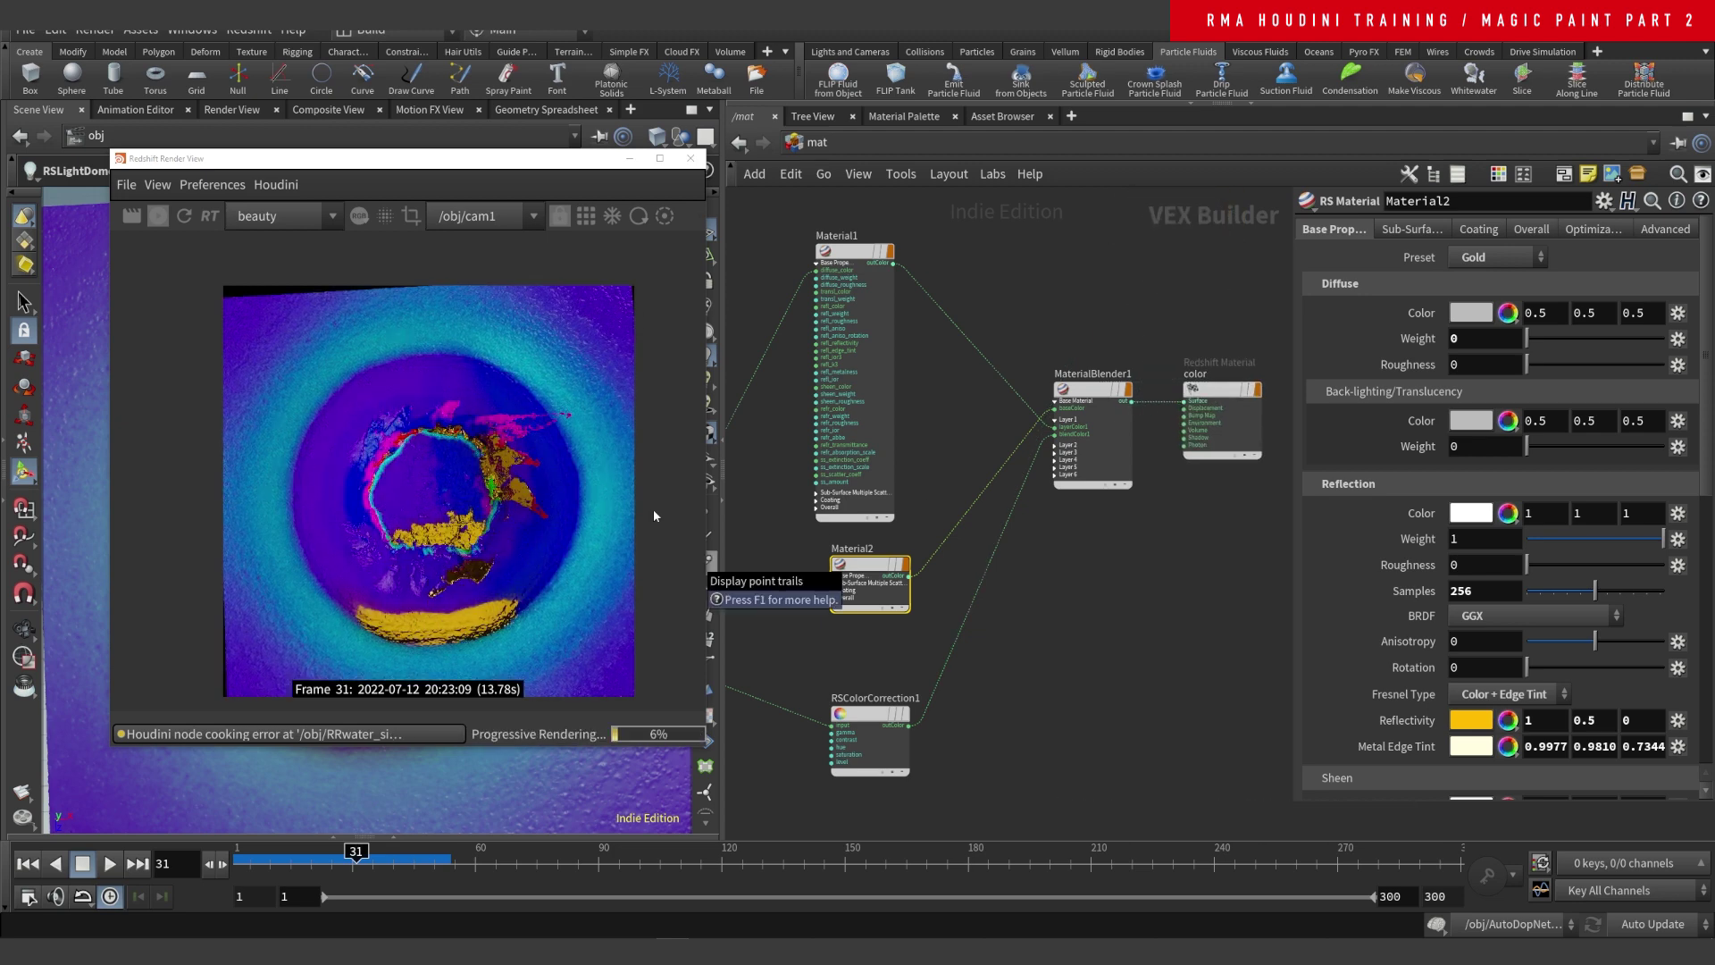
middle_click_drag(963, 596, 978, 583)
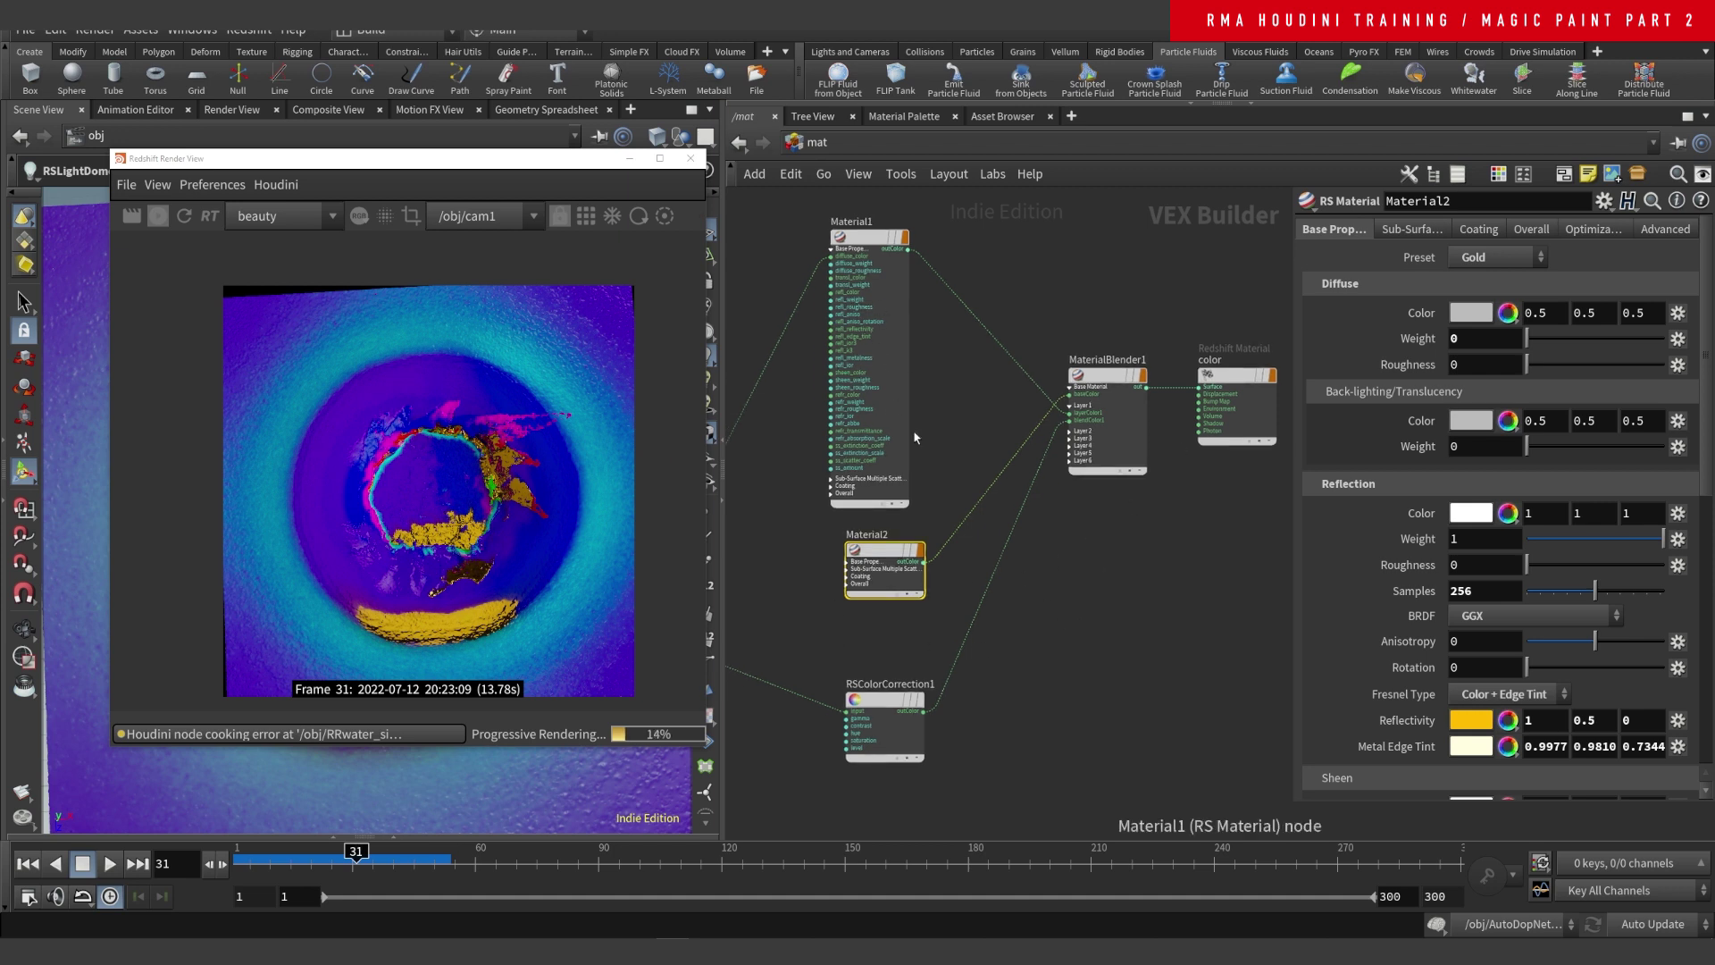
scroll(1113, 557, "down", 3)
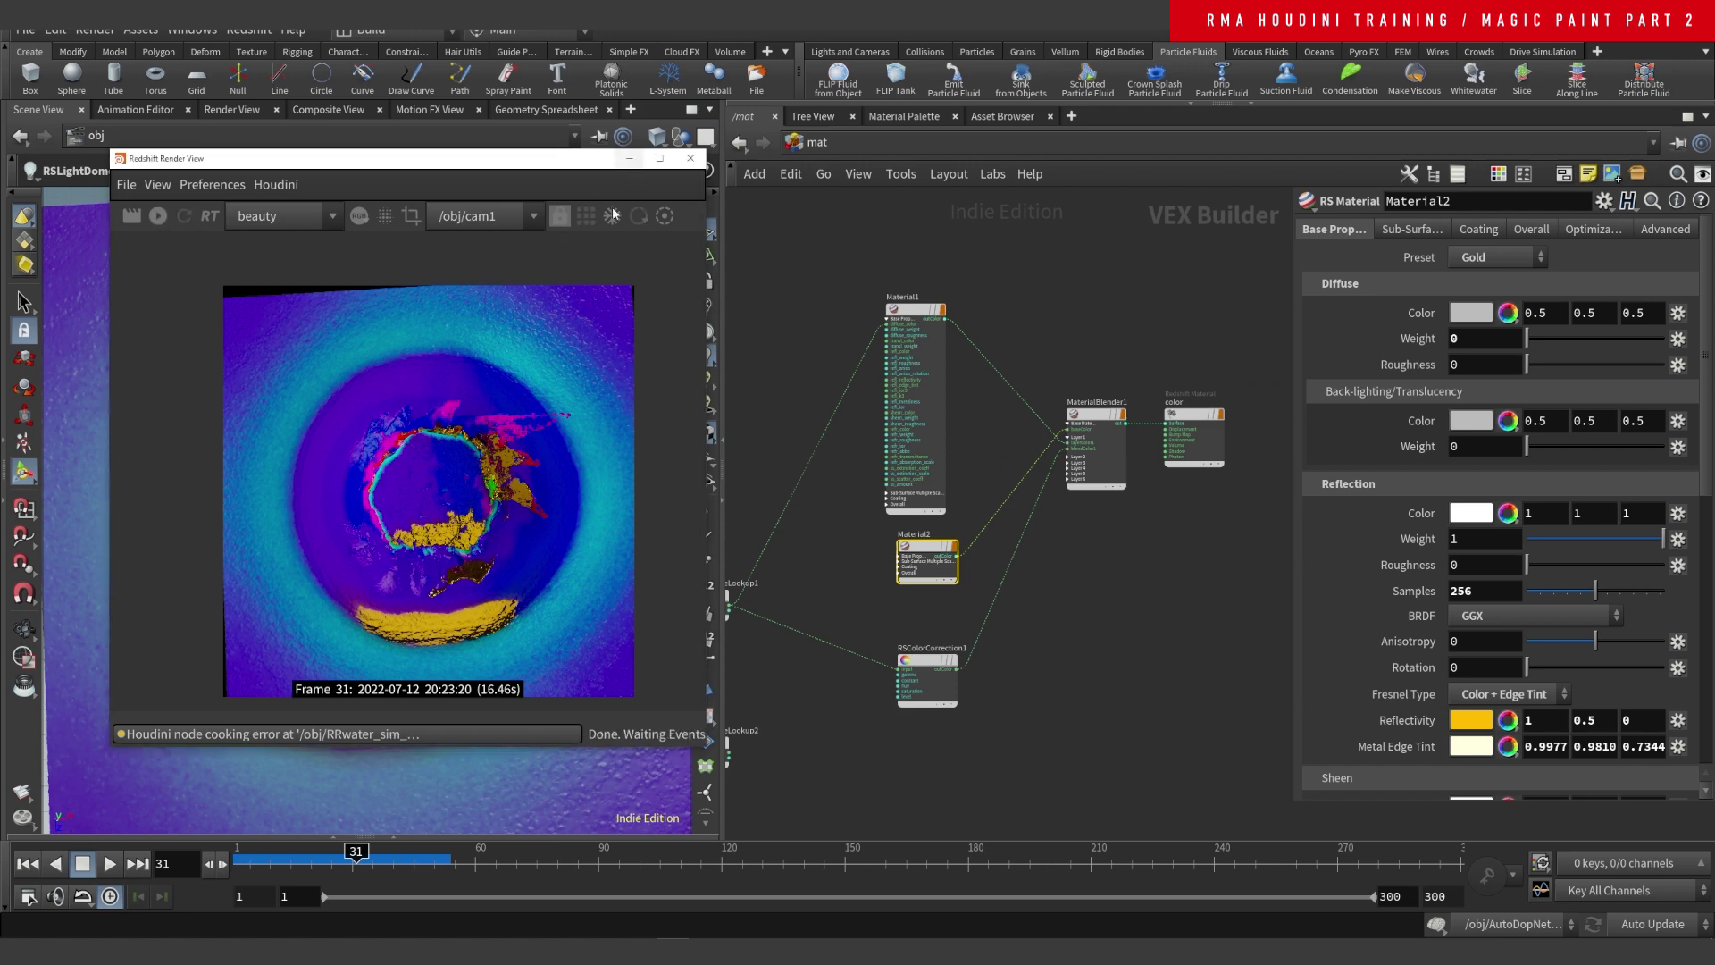
- Minimise the Redshift Render View and delete the unused ParticleAttributeLookup2 node from the mat network
left_click(628, 158)
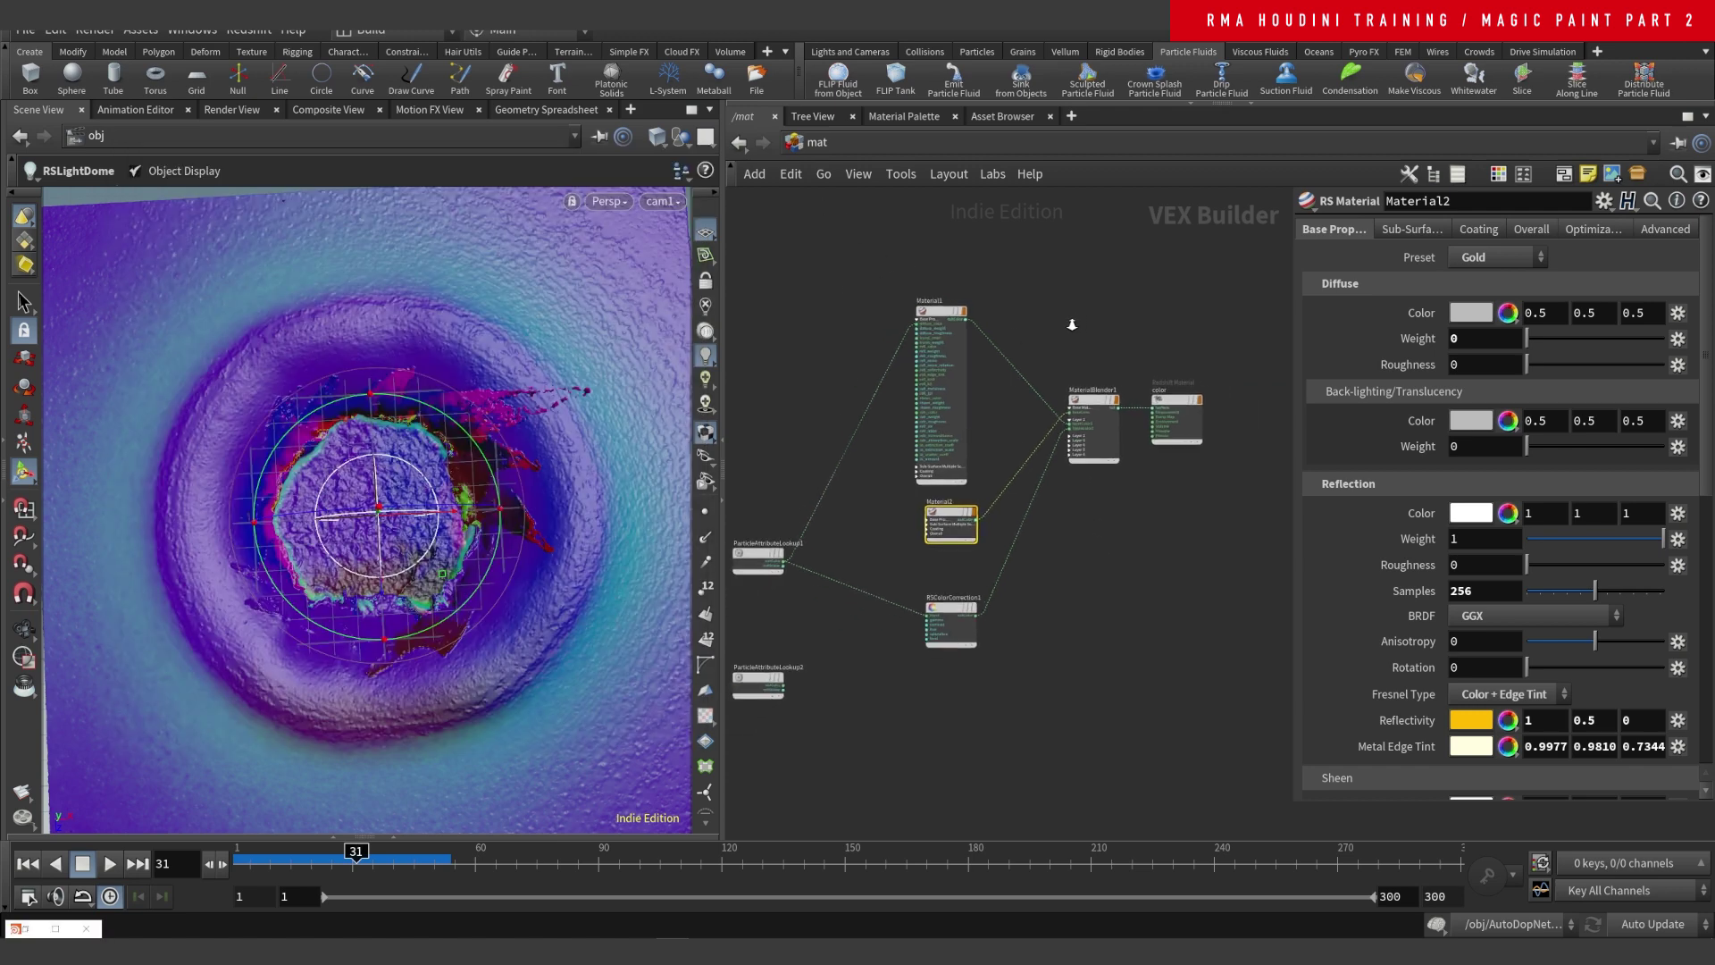
key("h")
left_click(760, 689)
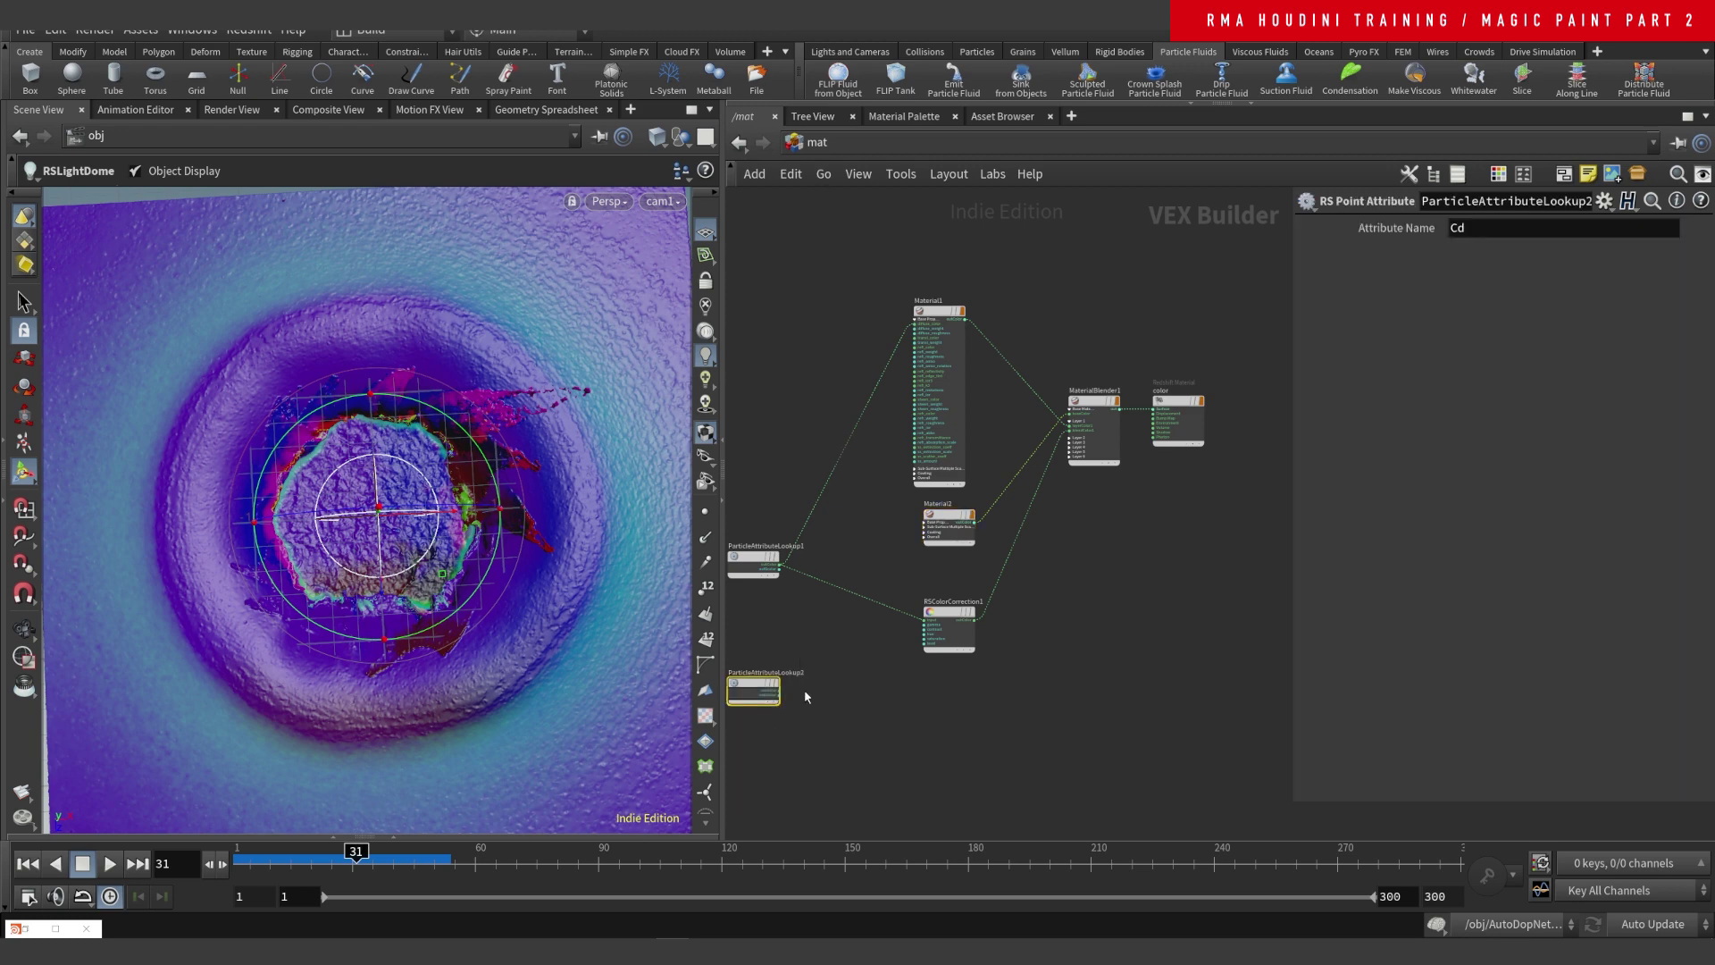
key("Delete")
- Switch to the out network and delete the Redshift_ROP1, Redshift_IPR1 and Redshift_IPR2 nodes
left_click(819, 142)
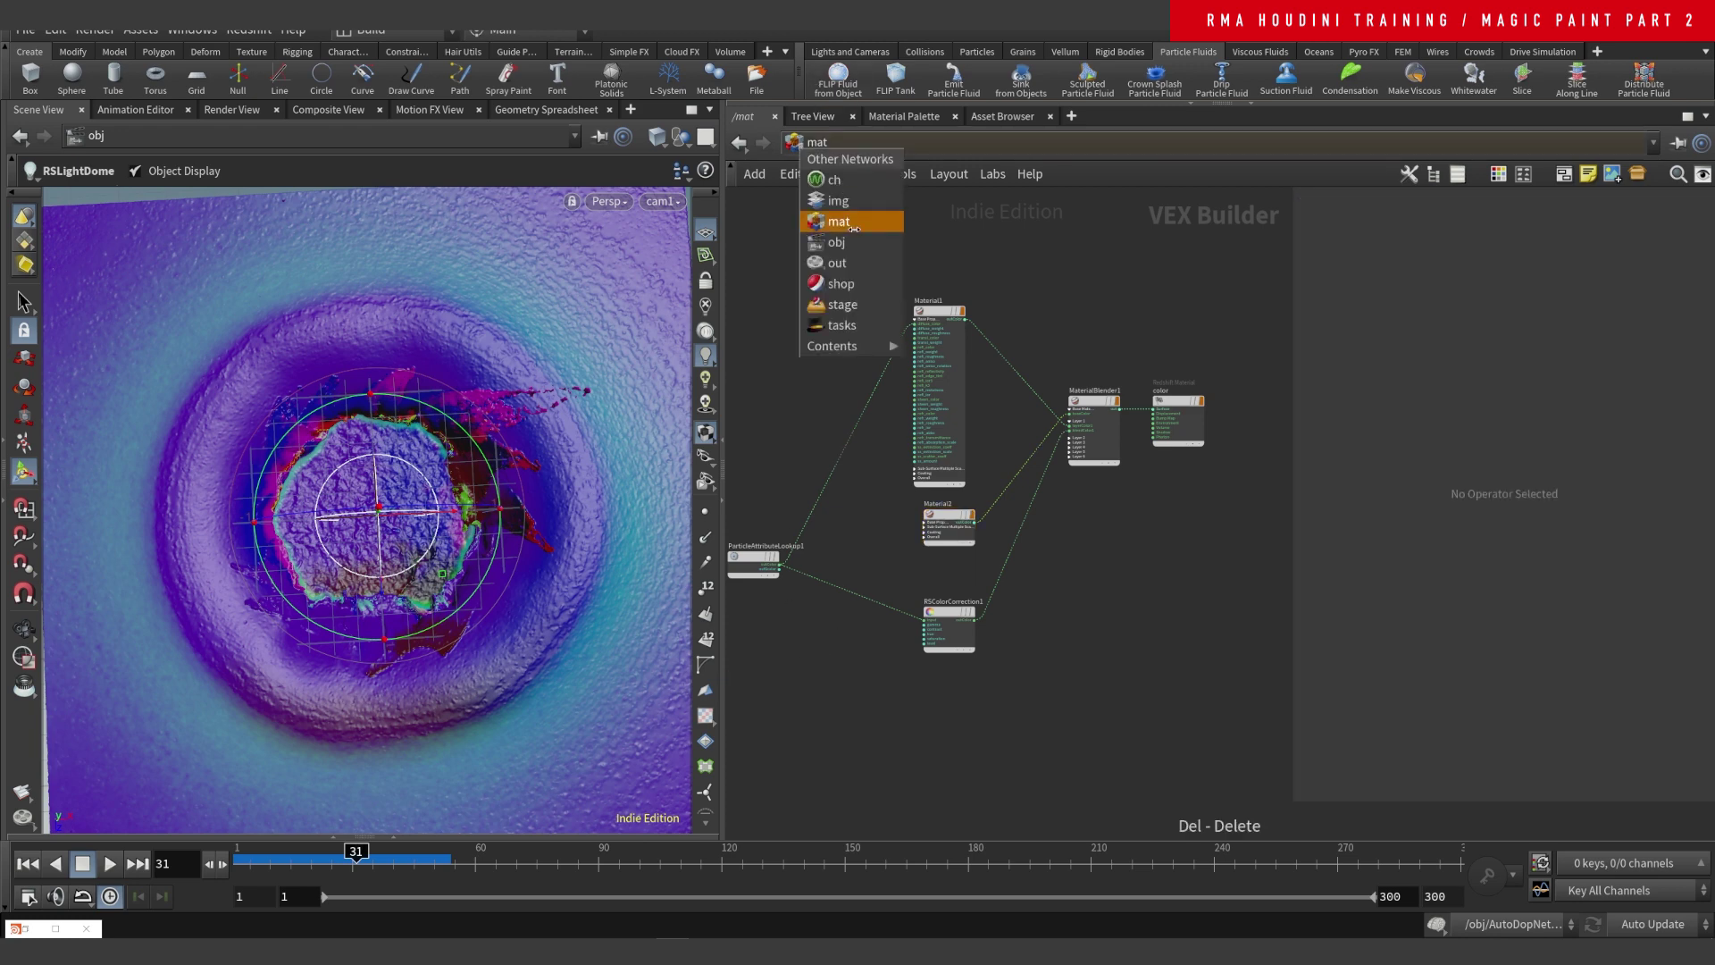
left_click(831, 263)
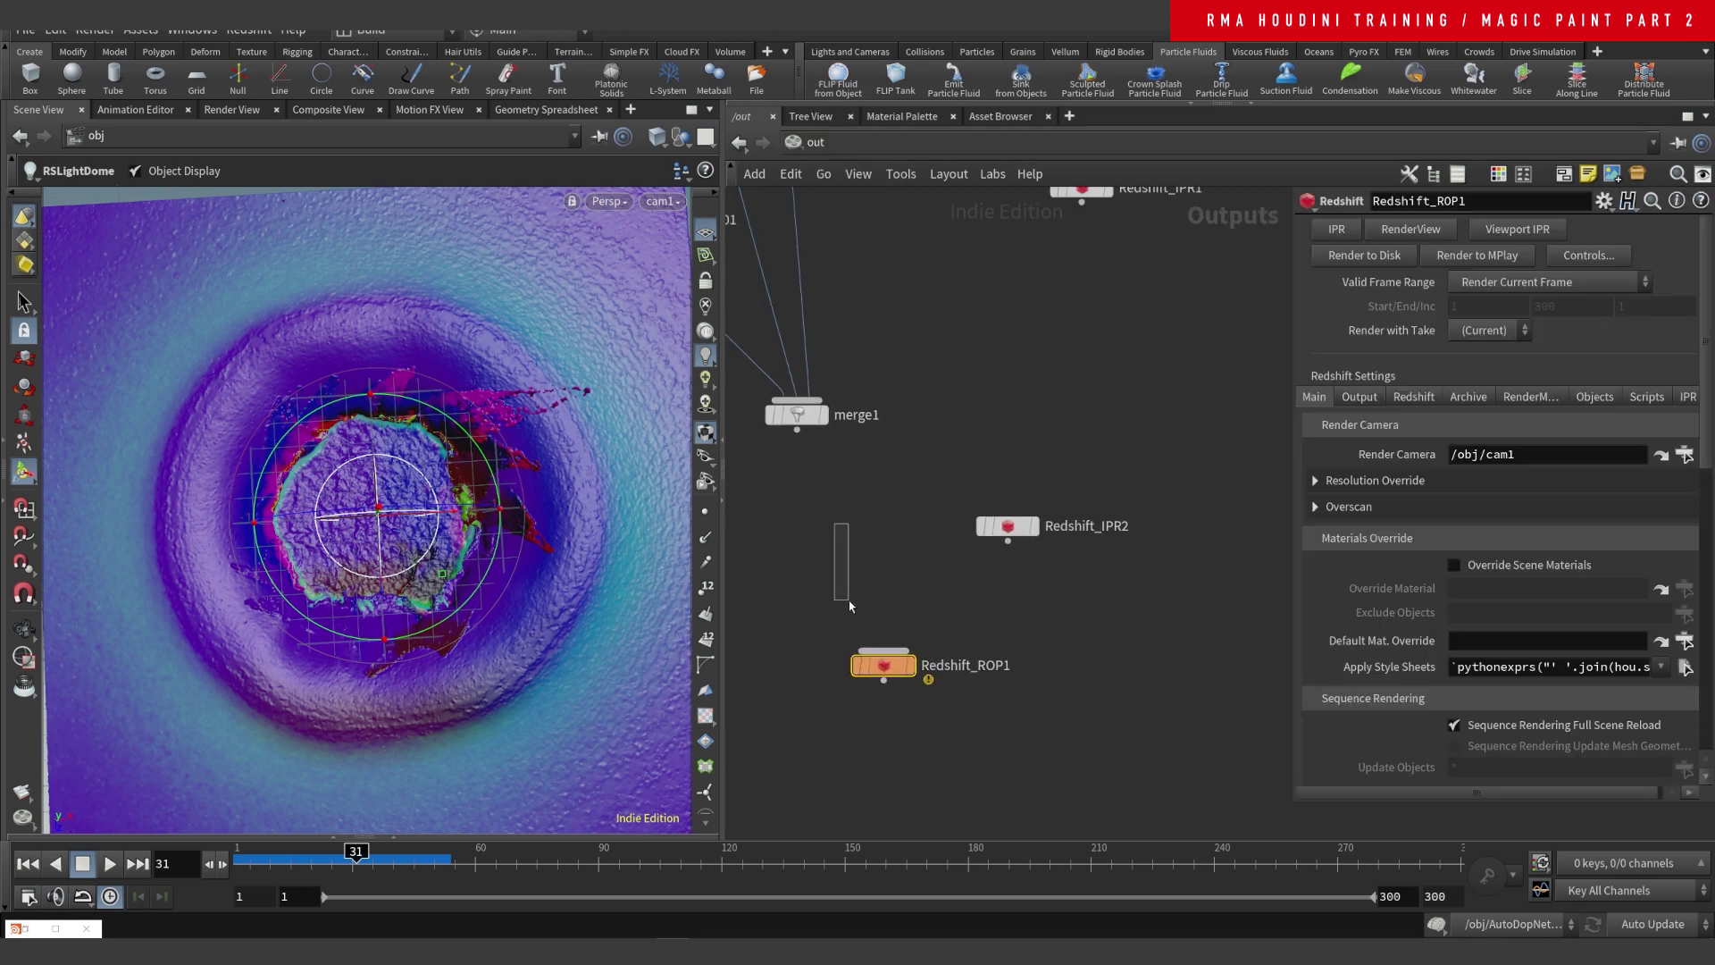
key("Delete")
middle_click_drag(924, 437, 1081, 630)
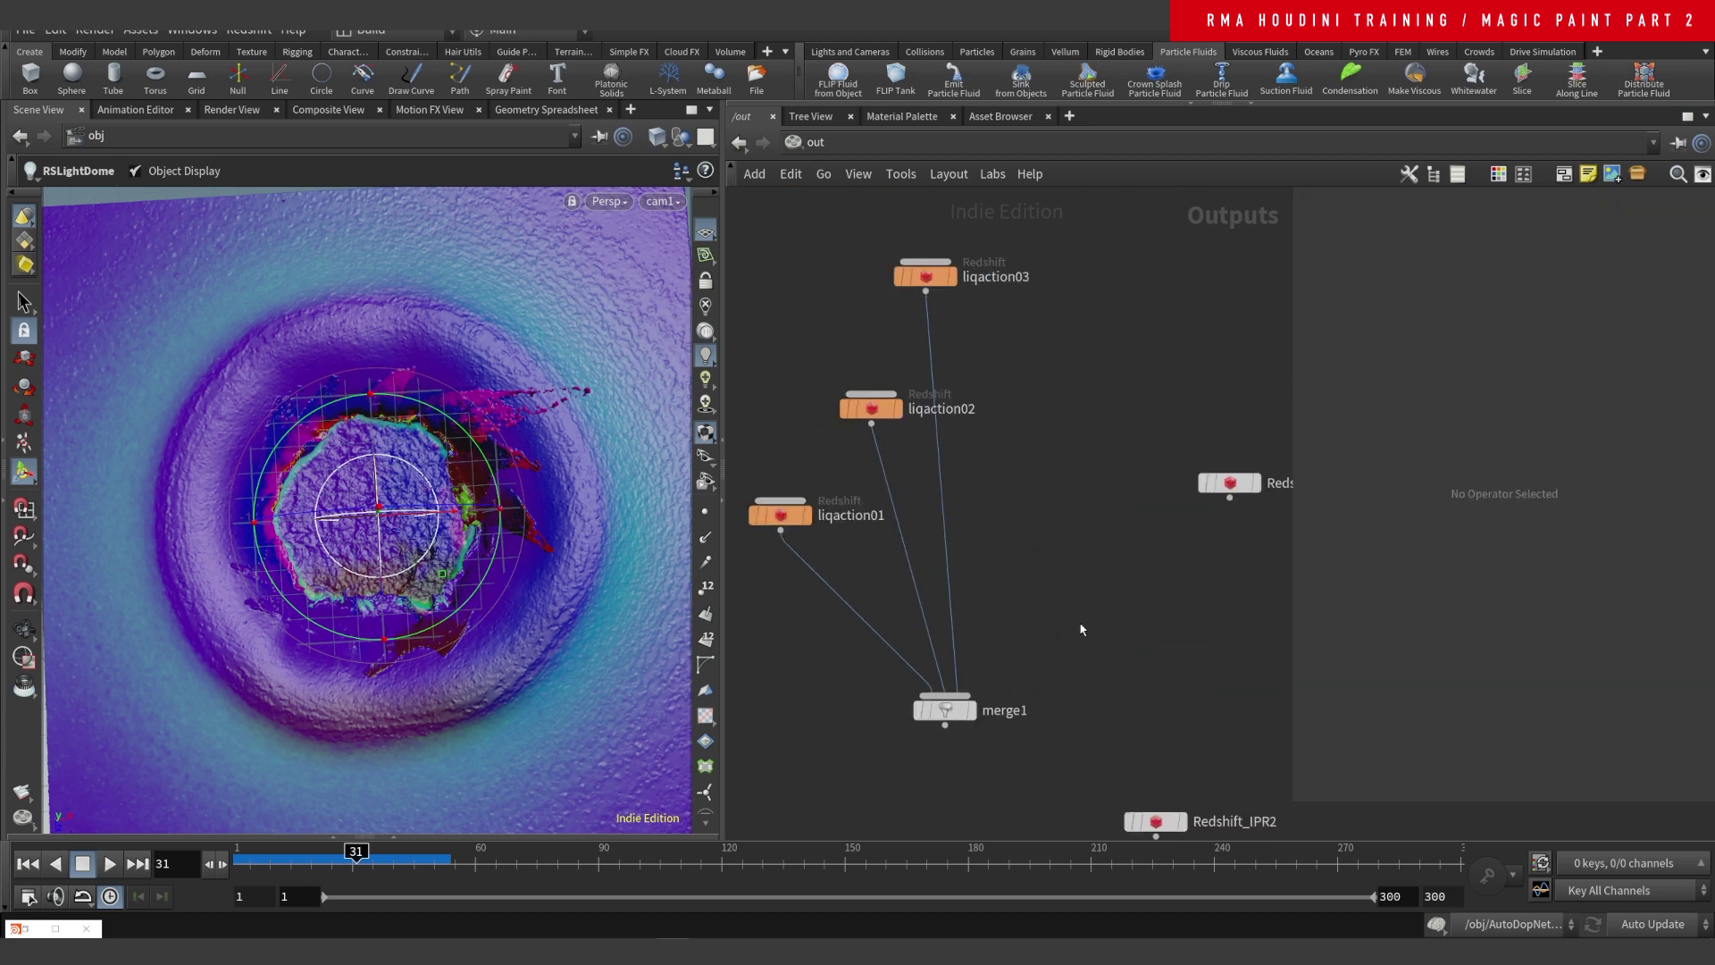
scroll(1128, 536, "down", 2)
left_click_drag(1116, 412, 1231, 798)
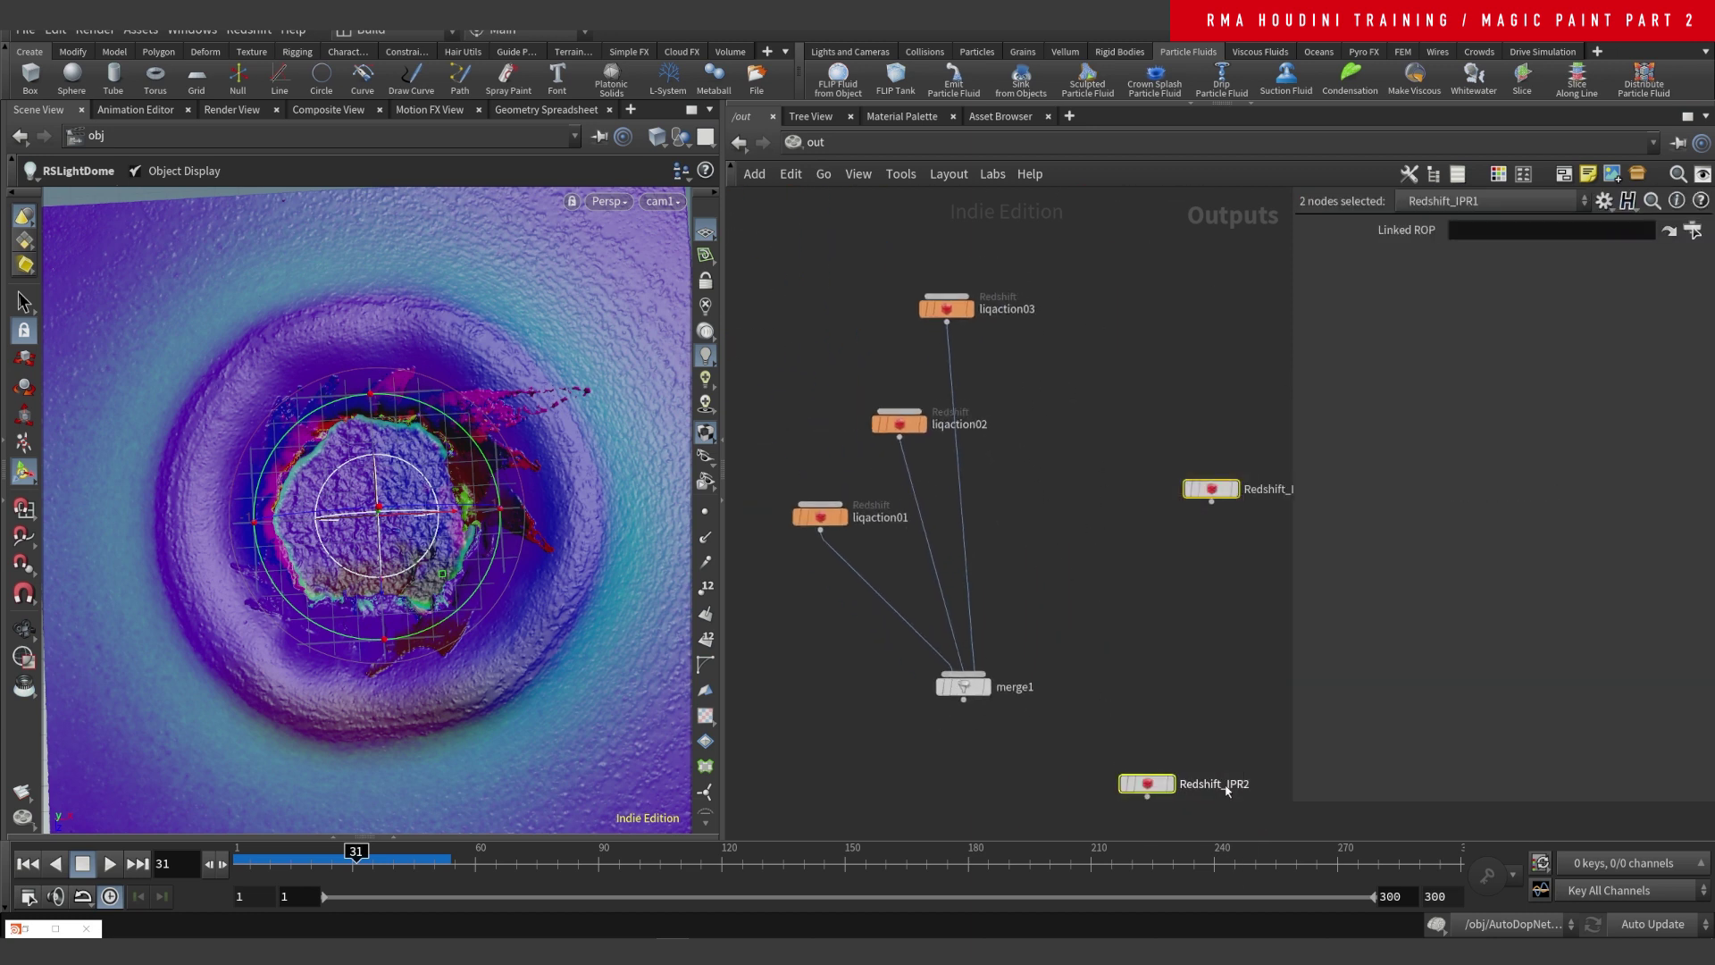
key("Delete")
- Move the liqaction03 node farther from liqaction02 and widen the parameter area to show its render settings
middle_click_drag(1095, 463, 1048, 494)
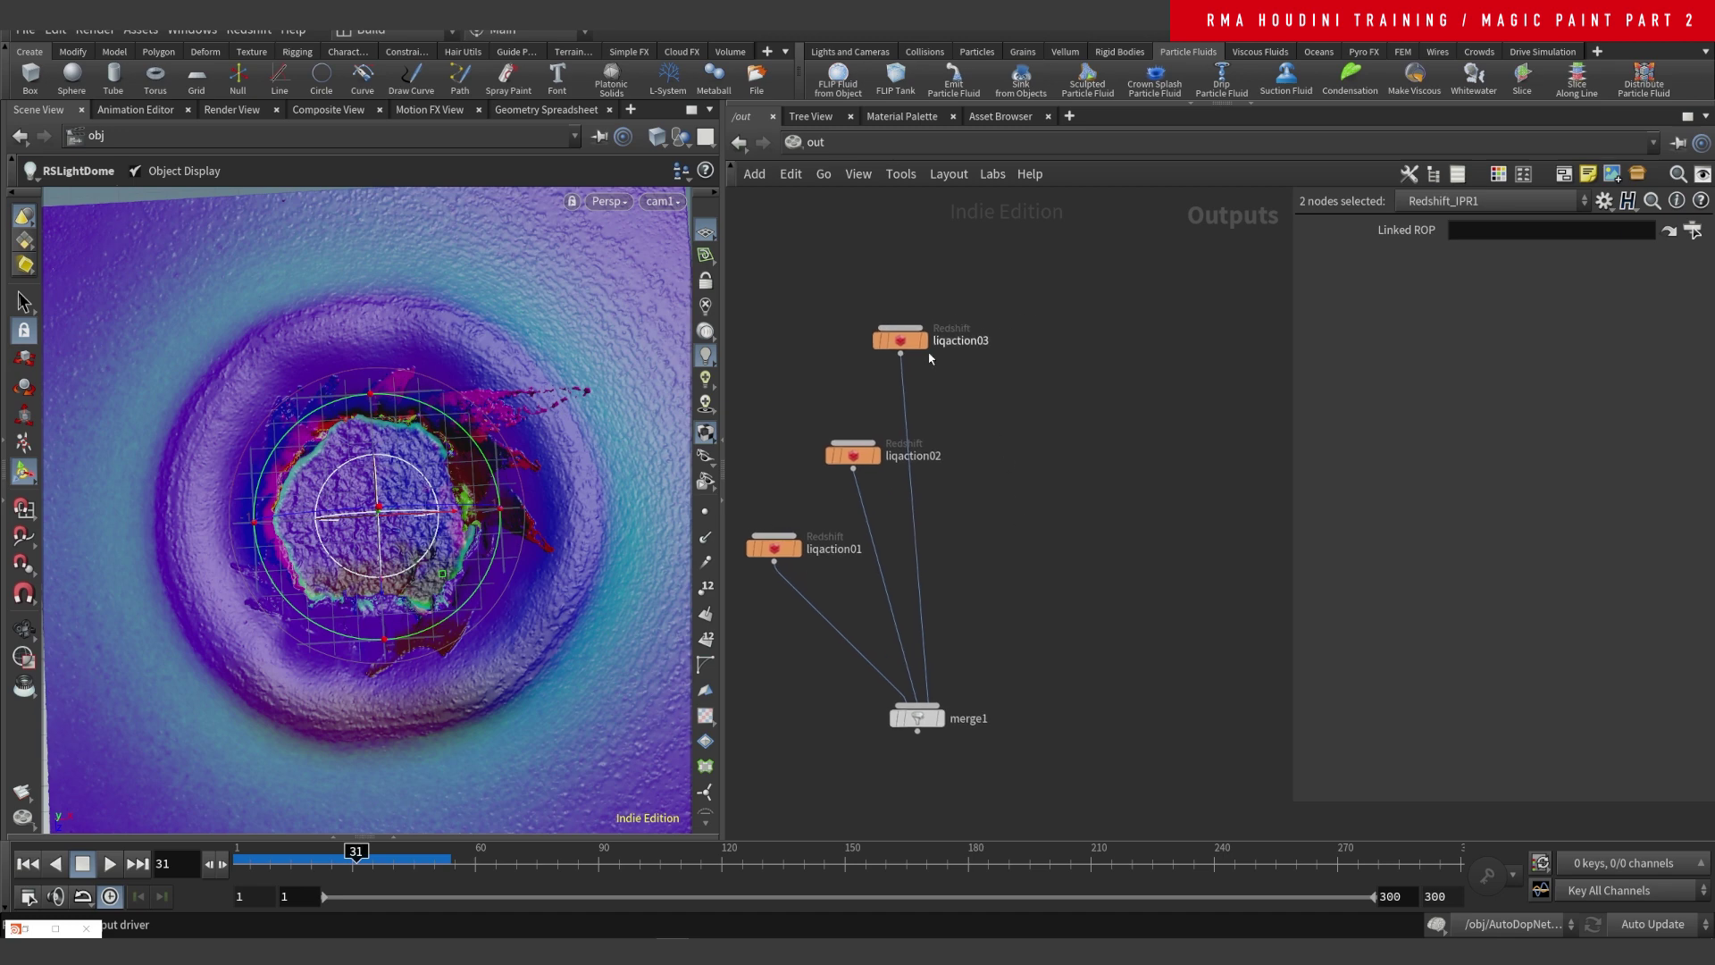
left_click_drag(901, 342, 981, 376)
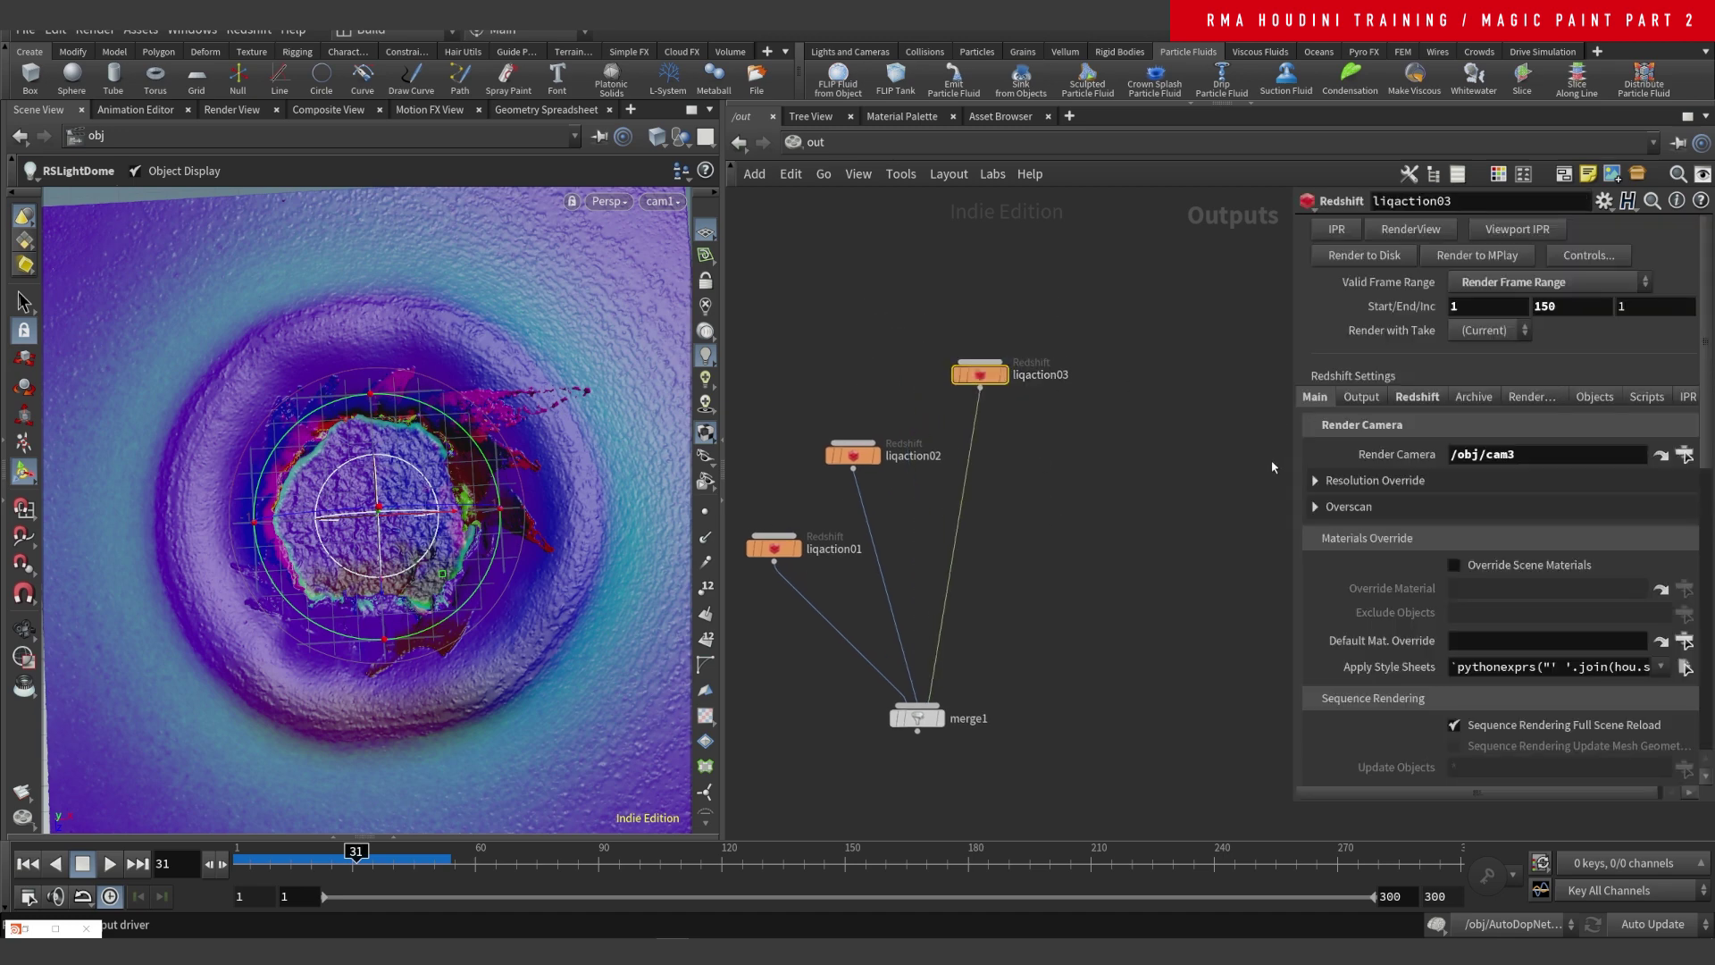
left_click_drag(1293, 460, 1111, 460)
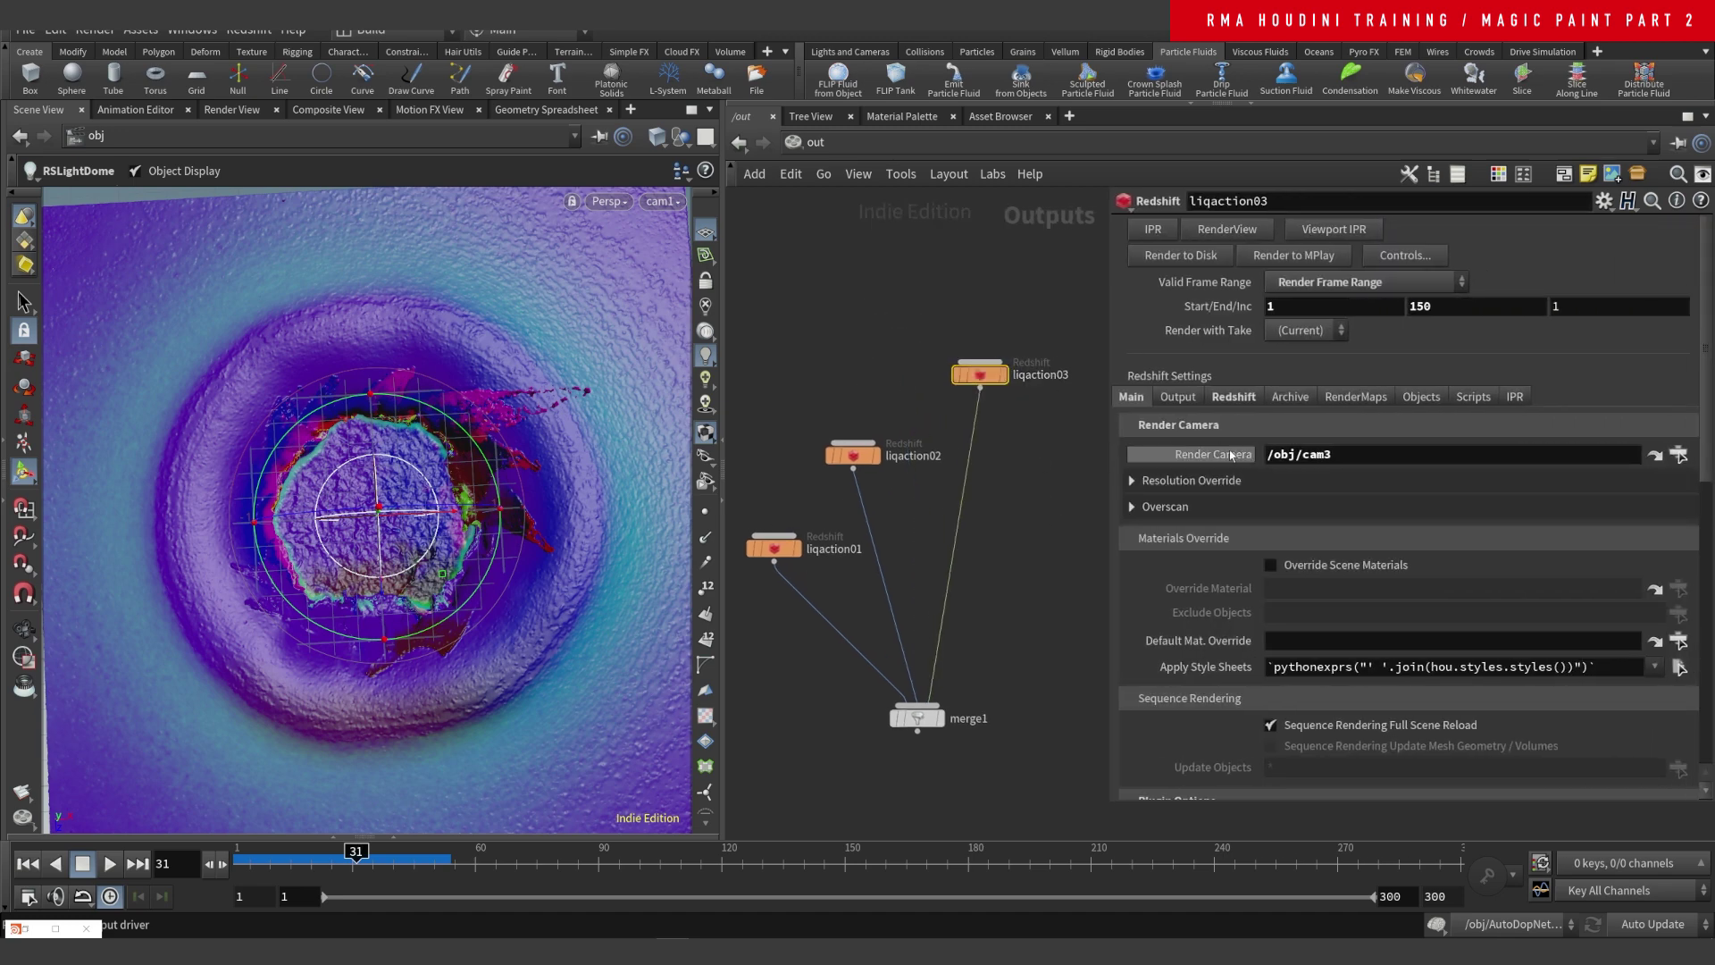
- Set liqaction01's output Common File Prefix to $HIP/render/$OS/$OS.$F.exr
left_click(774, 547)
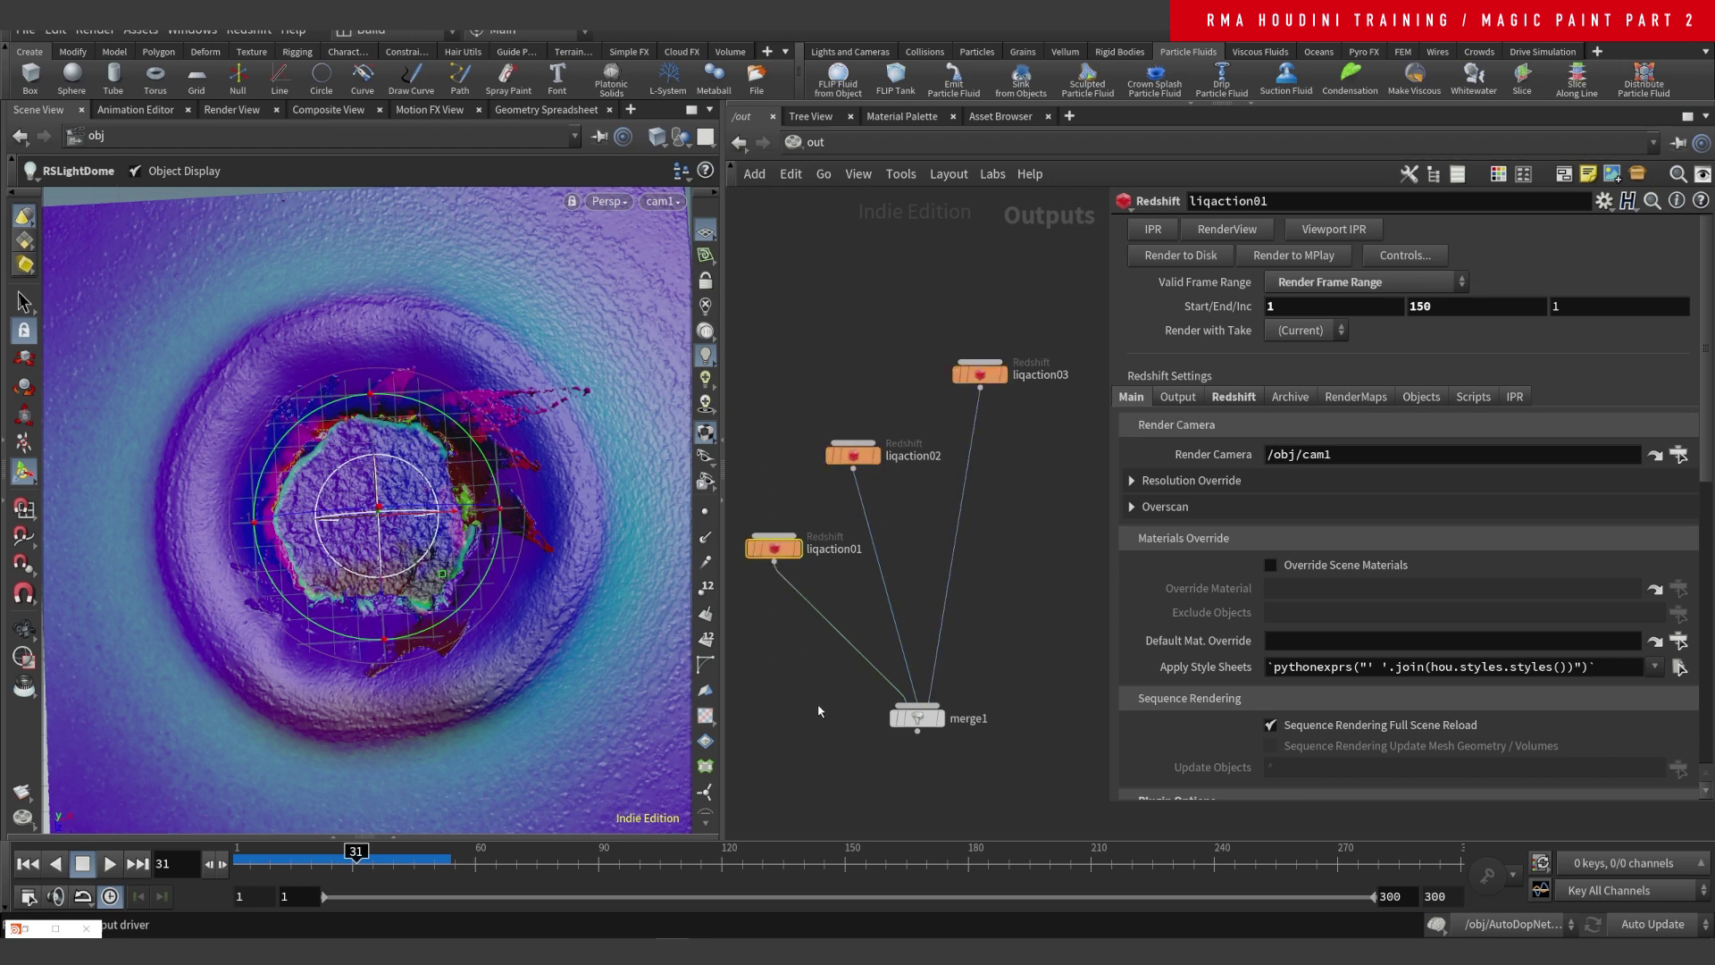
left_click(1177, 396)
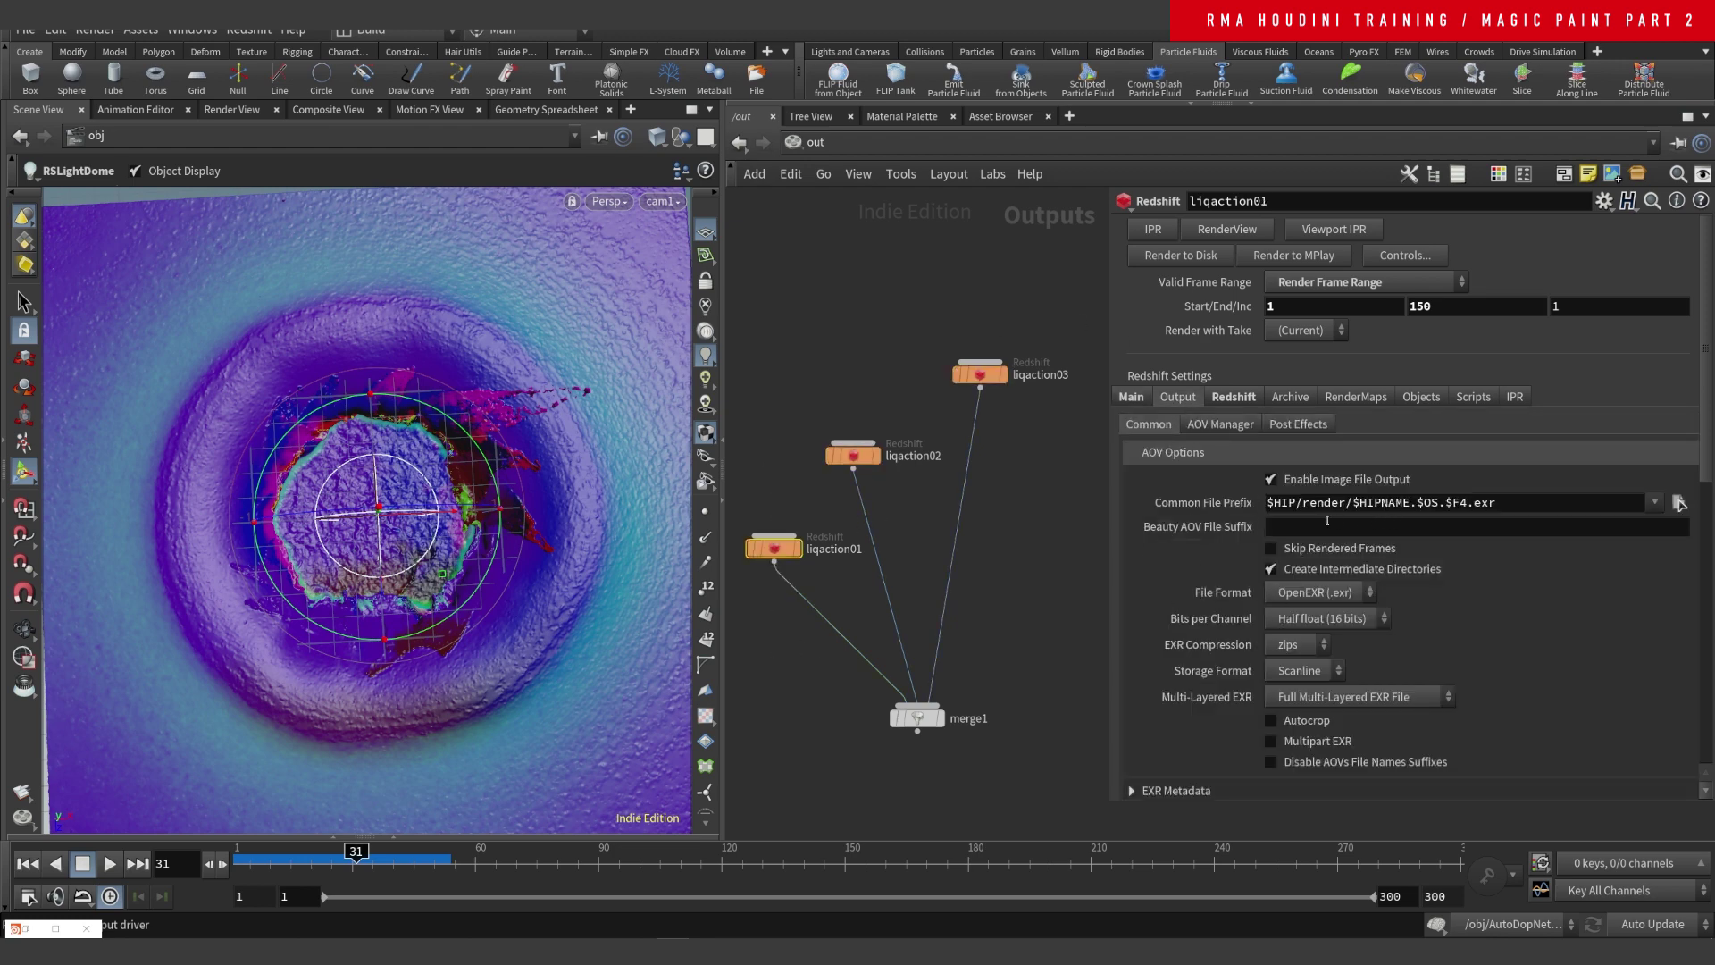
left_click(858, 375)
left_click_drag(1351, 505, 1686, 520)
type("OS")
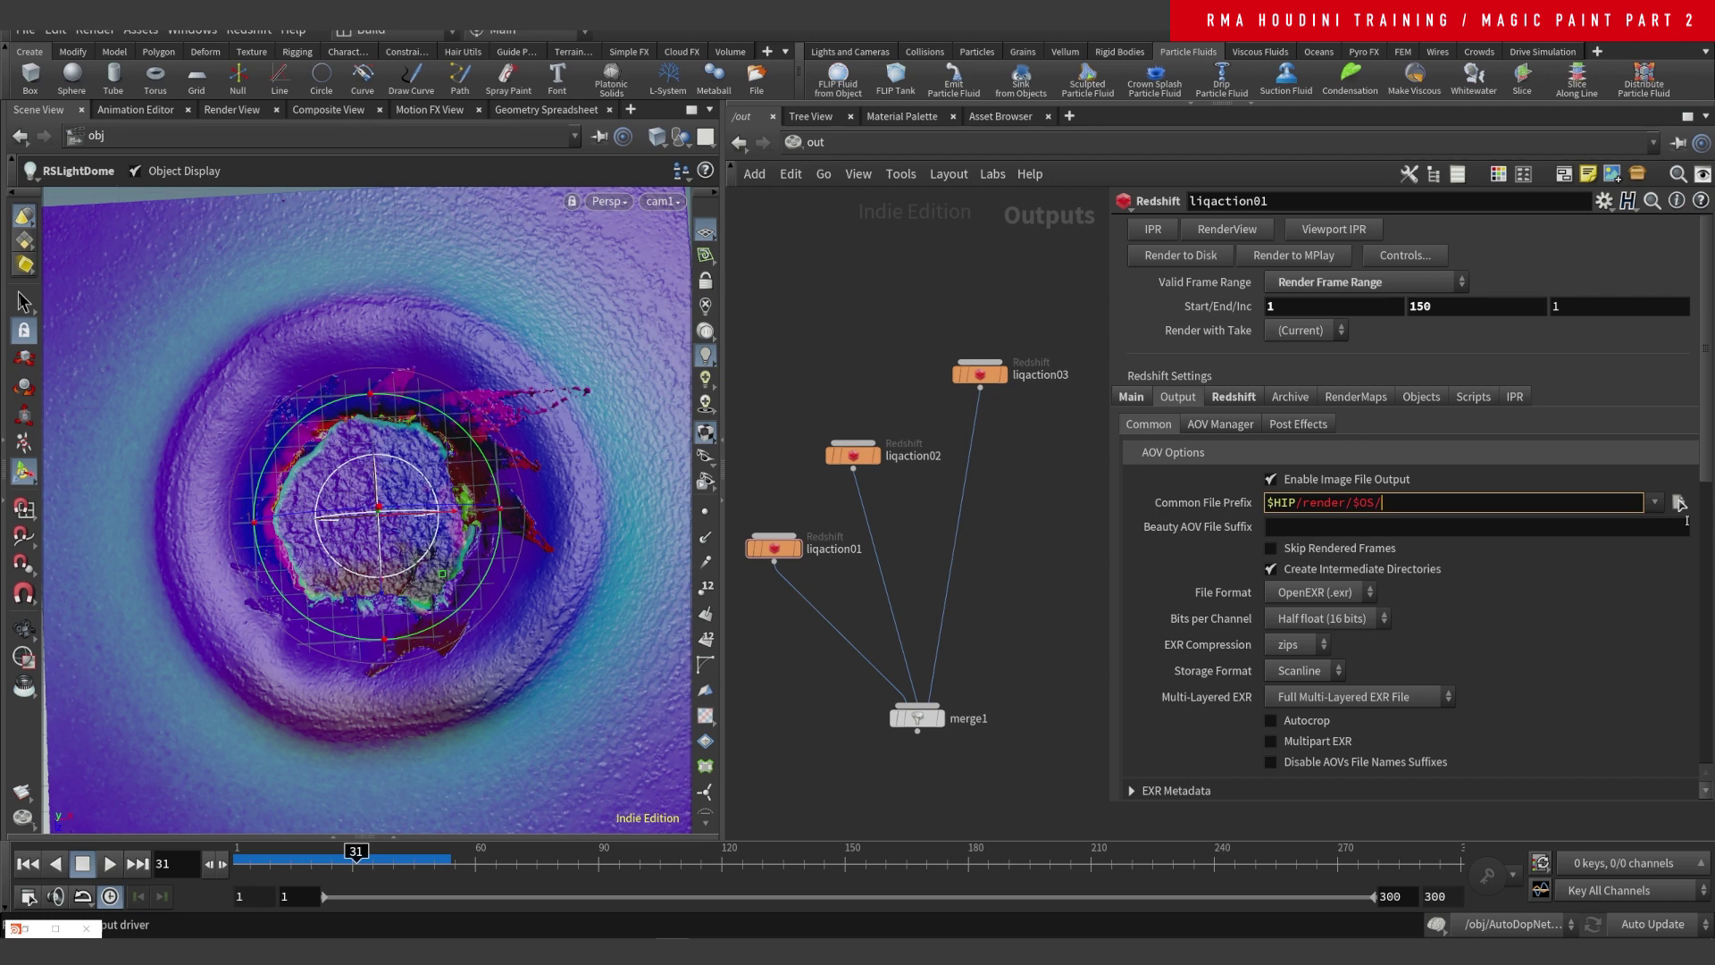
type("/$OS.$F.exr")
key("Return")
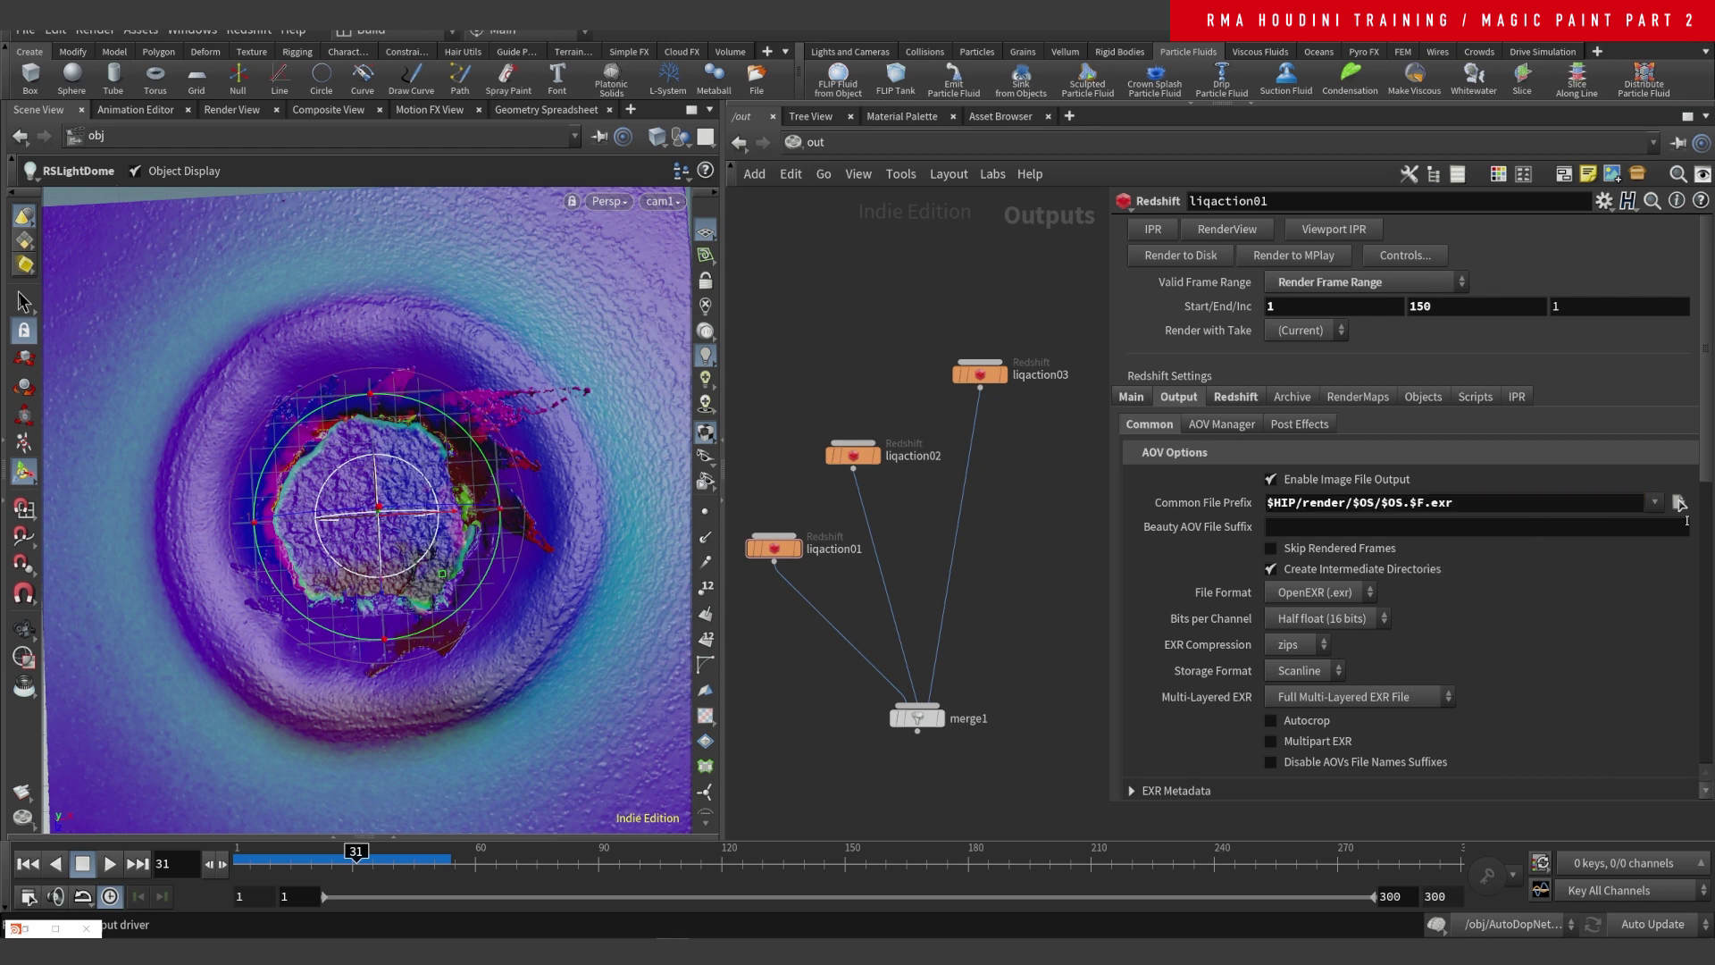
- Give liqaction02 and liqaction03 the same output Common File Prefix, $HIP/render/$OS/$OS.$F.exr
left_click(853, 455)
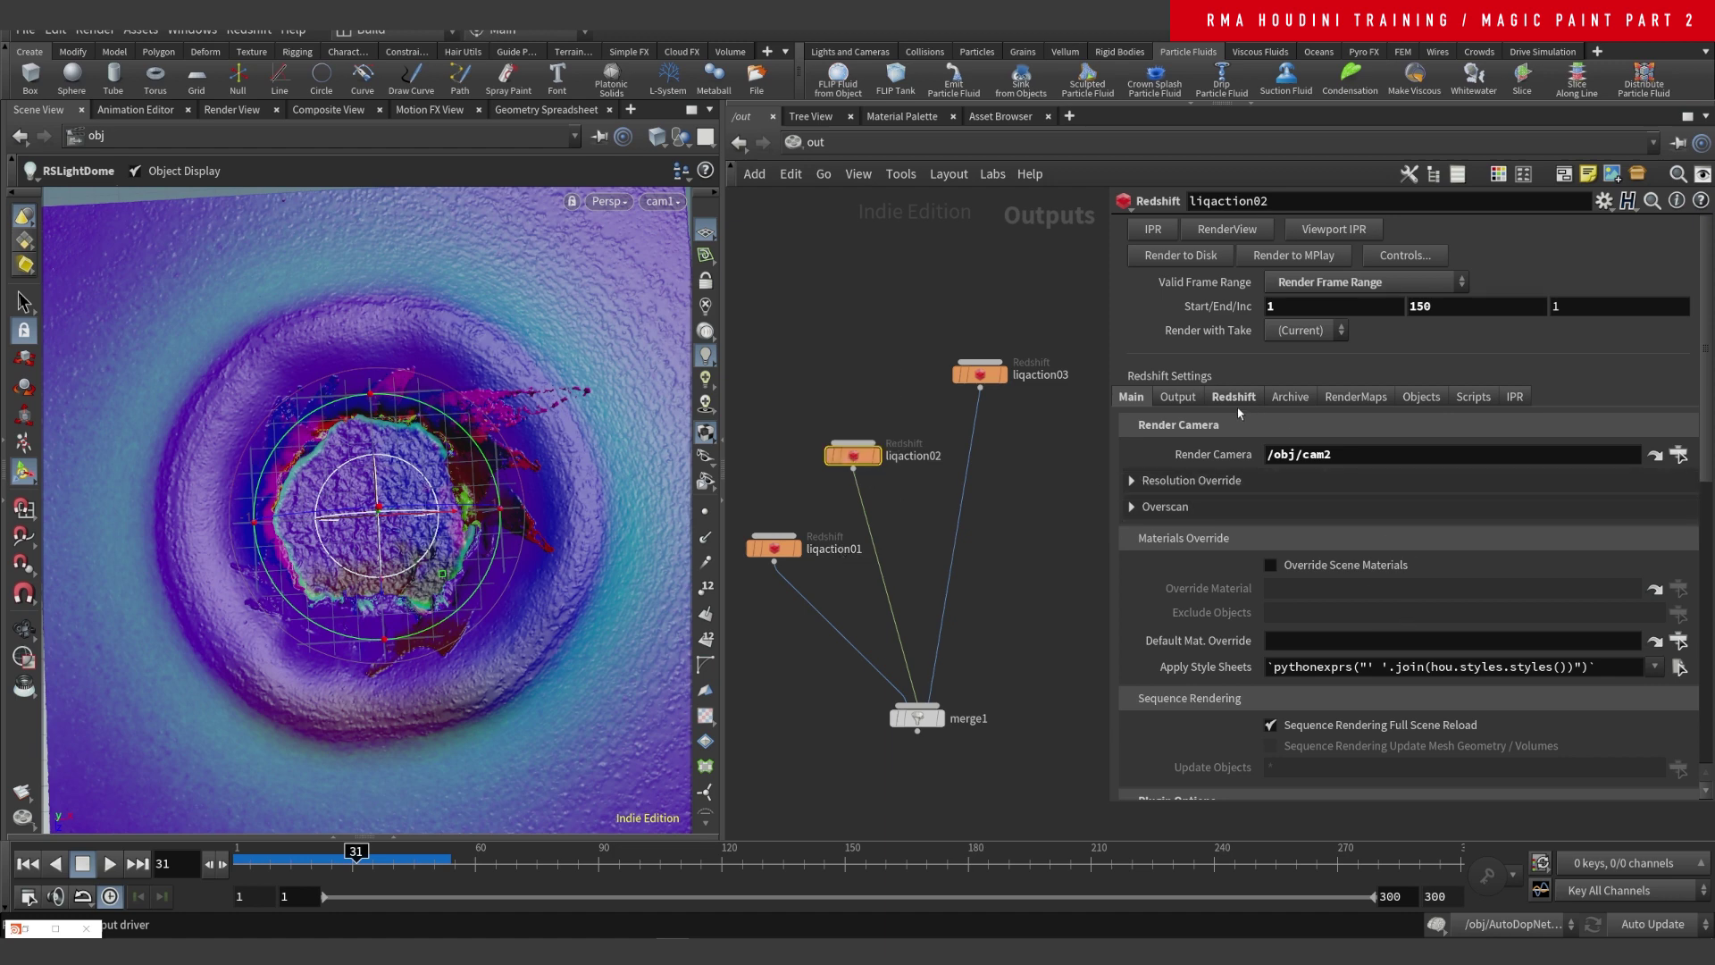
left_click(1178, 397)
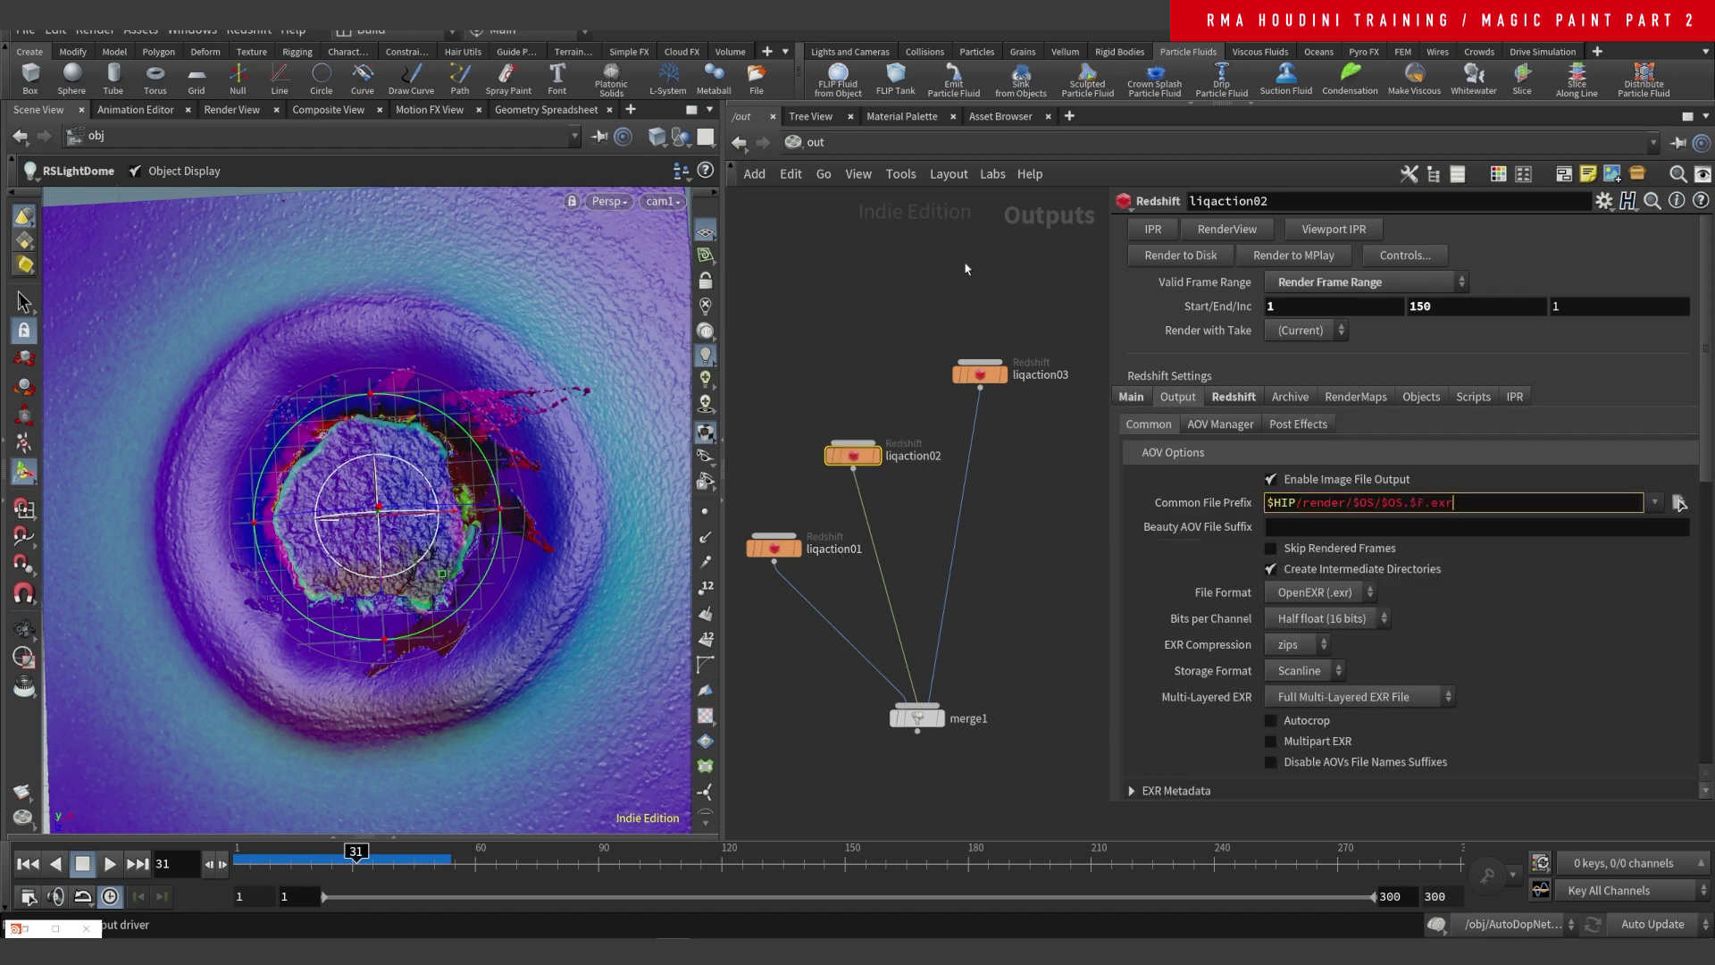
left_click(979, 374)
left_click(1178, 396)
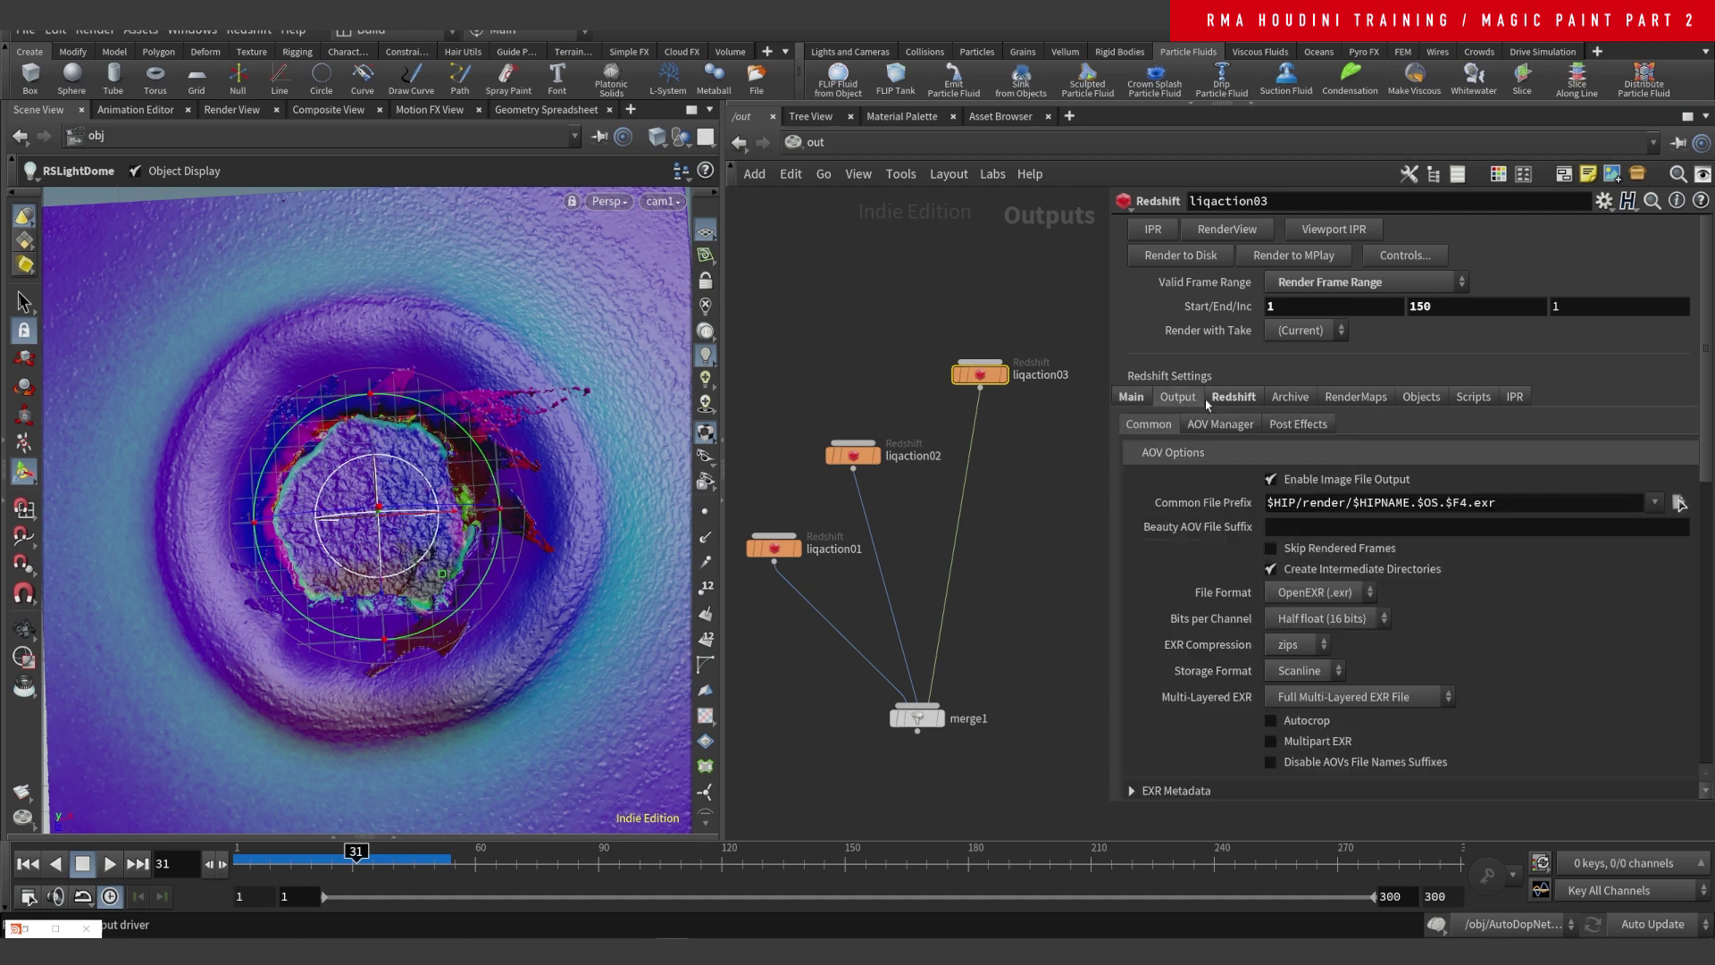
left_click_drag(1508, 506, 980, 562)
type("$HIP/render/$OS/$OS.$F.exr")
left_click(993, 579)
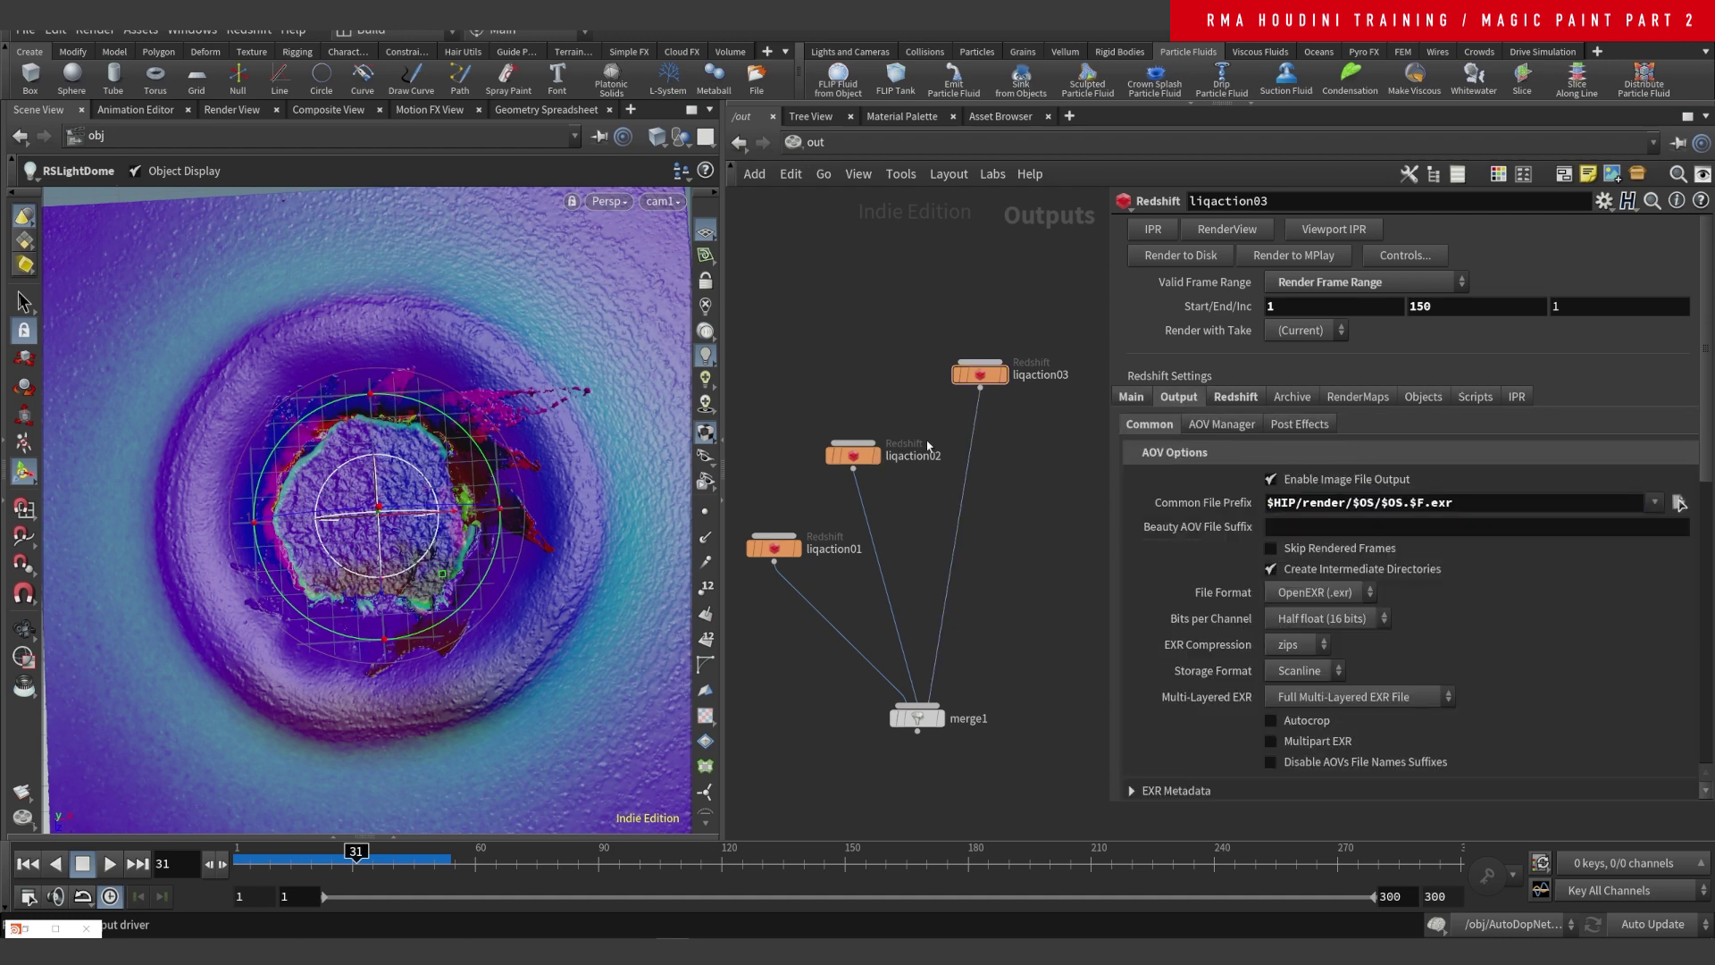
- Rename the liqaction01 render node as liqaction_gold_01
middle_click_drag(987, 460, 1010, 451)
double_click(858, 540)
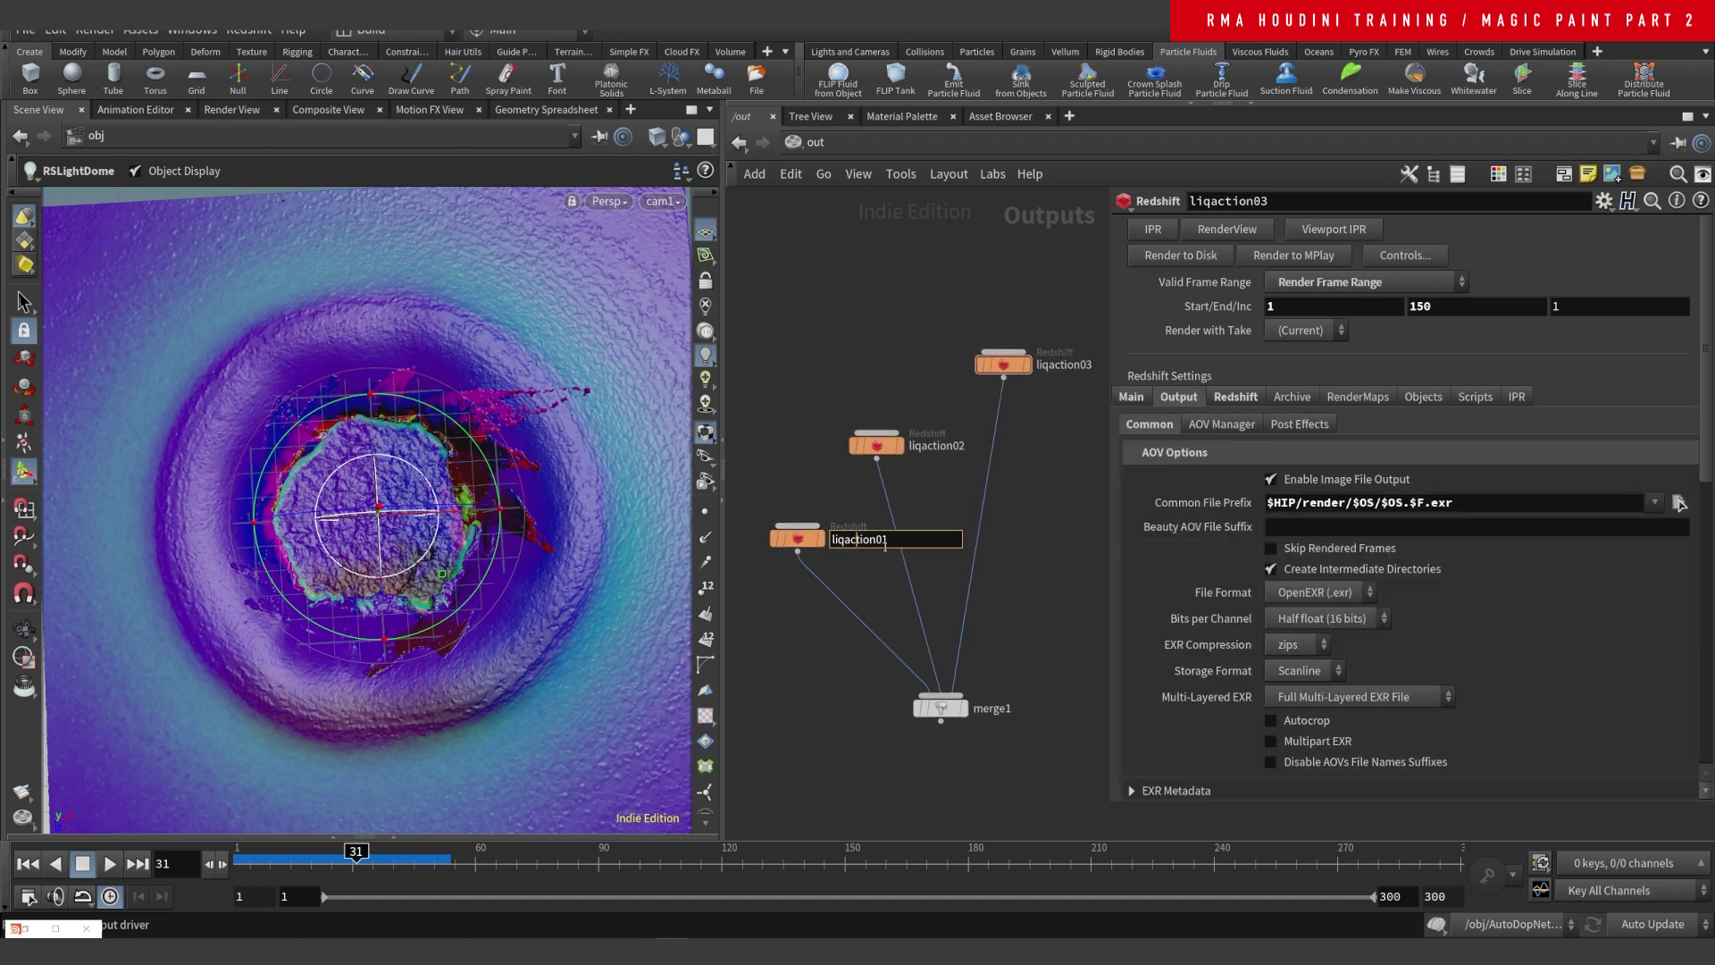
type("_gold_")
key("Return")
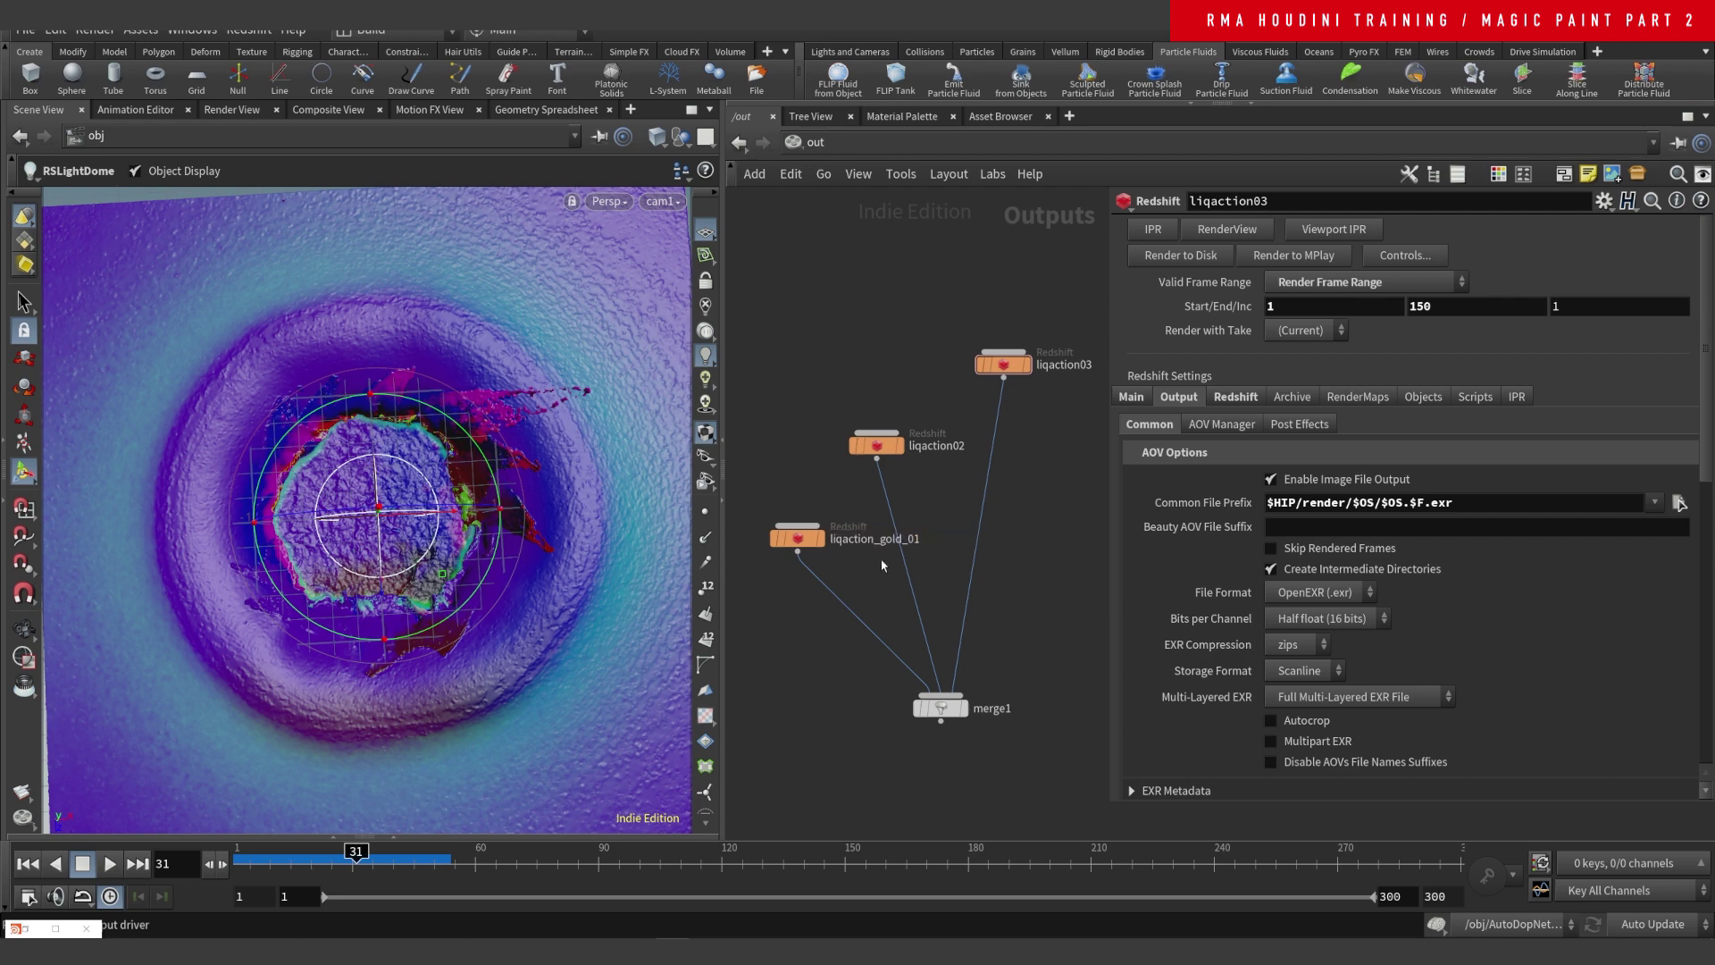
- Copy the liqaction_gold_01 name and rename the liqaction02 render node as liqaction_gold_02
double_click(886, 539)
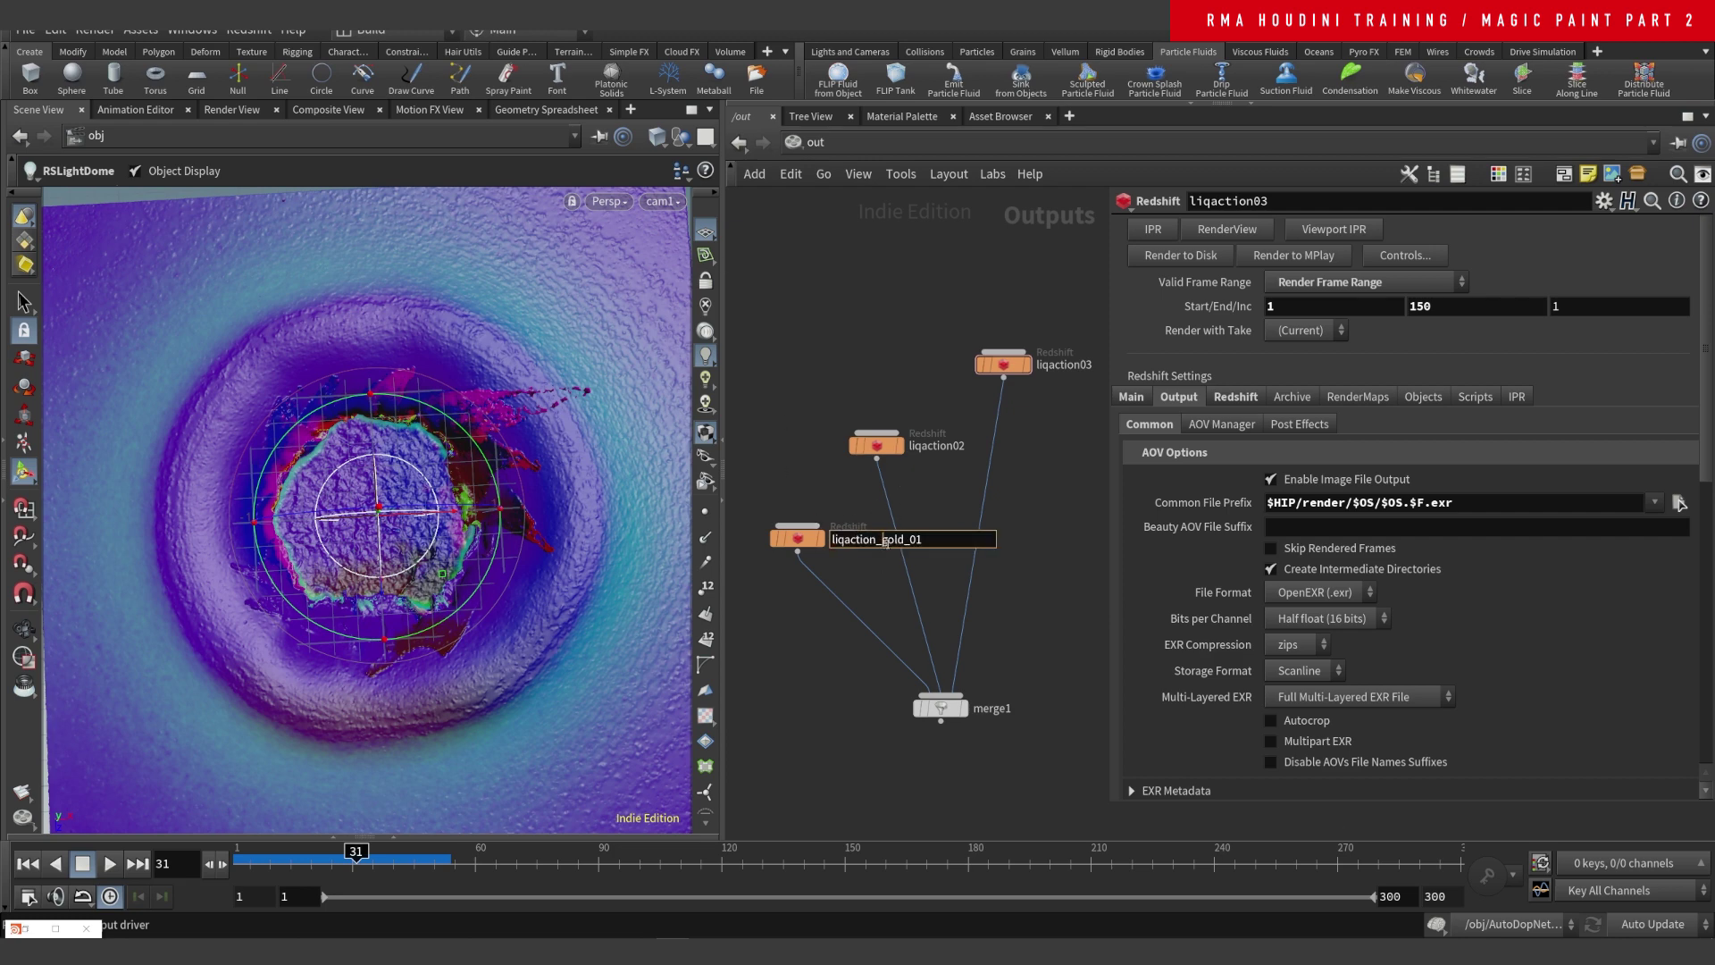
key("ctrl+a")
key("ctrl+c")
left_click(946, 447)
key("ctrl+a")
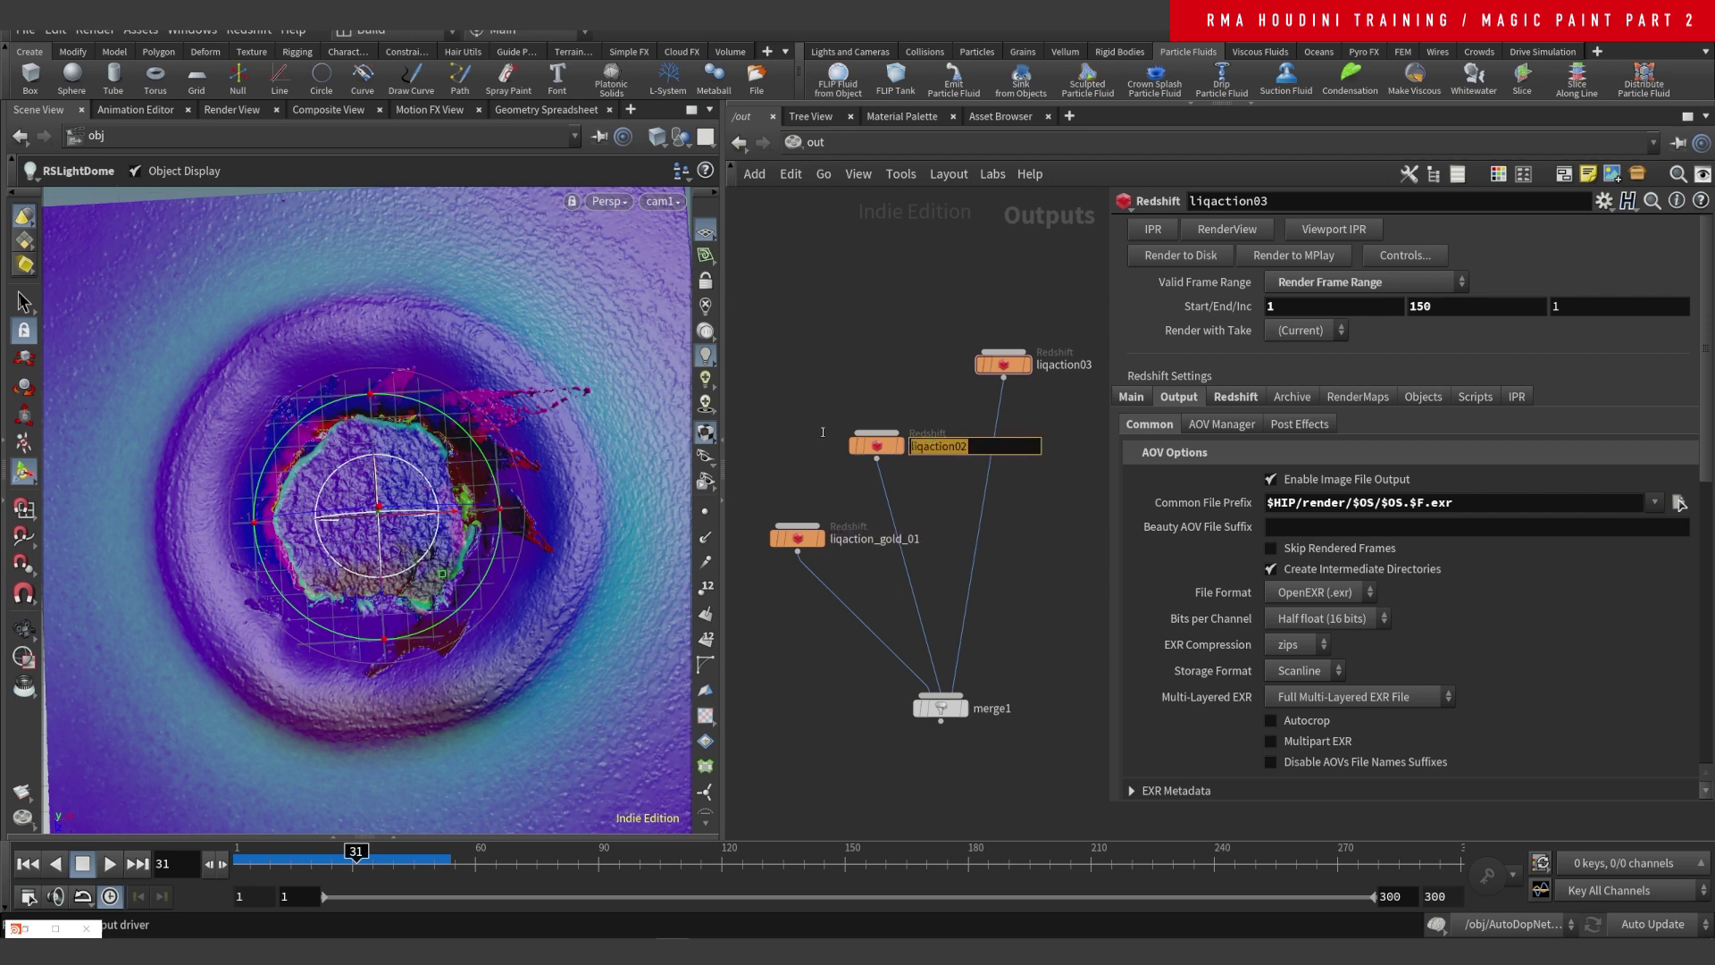
key("ctrl+v")
left_click_drag(1024, 433, 793, 466)
left_click(990, 446)
left_click_drag(1005, 447, 807, 456)
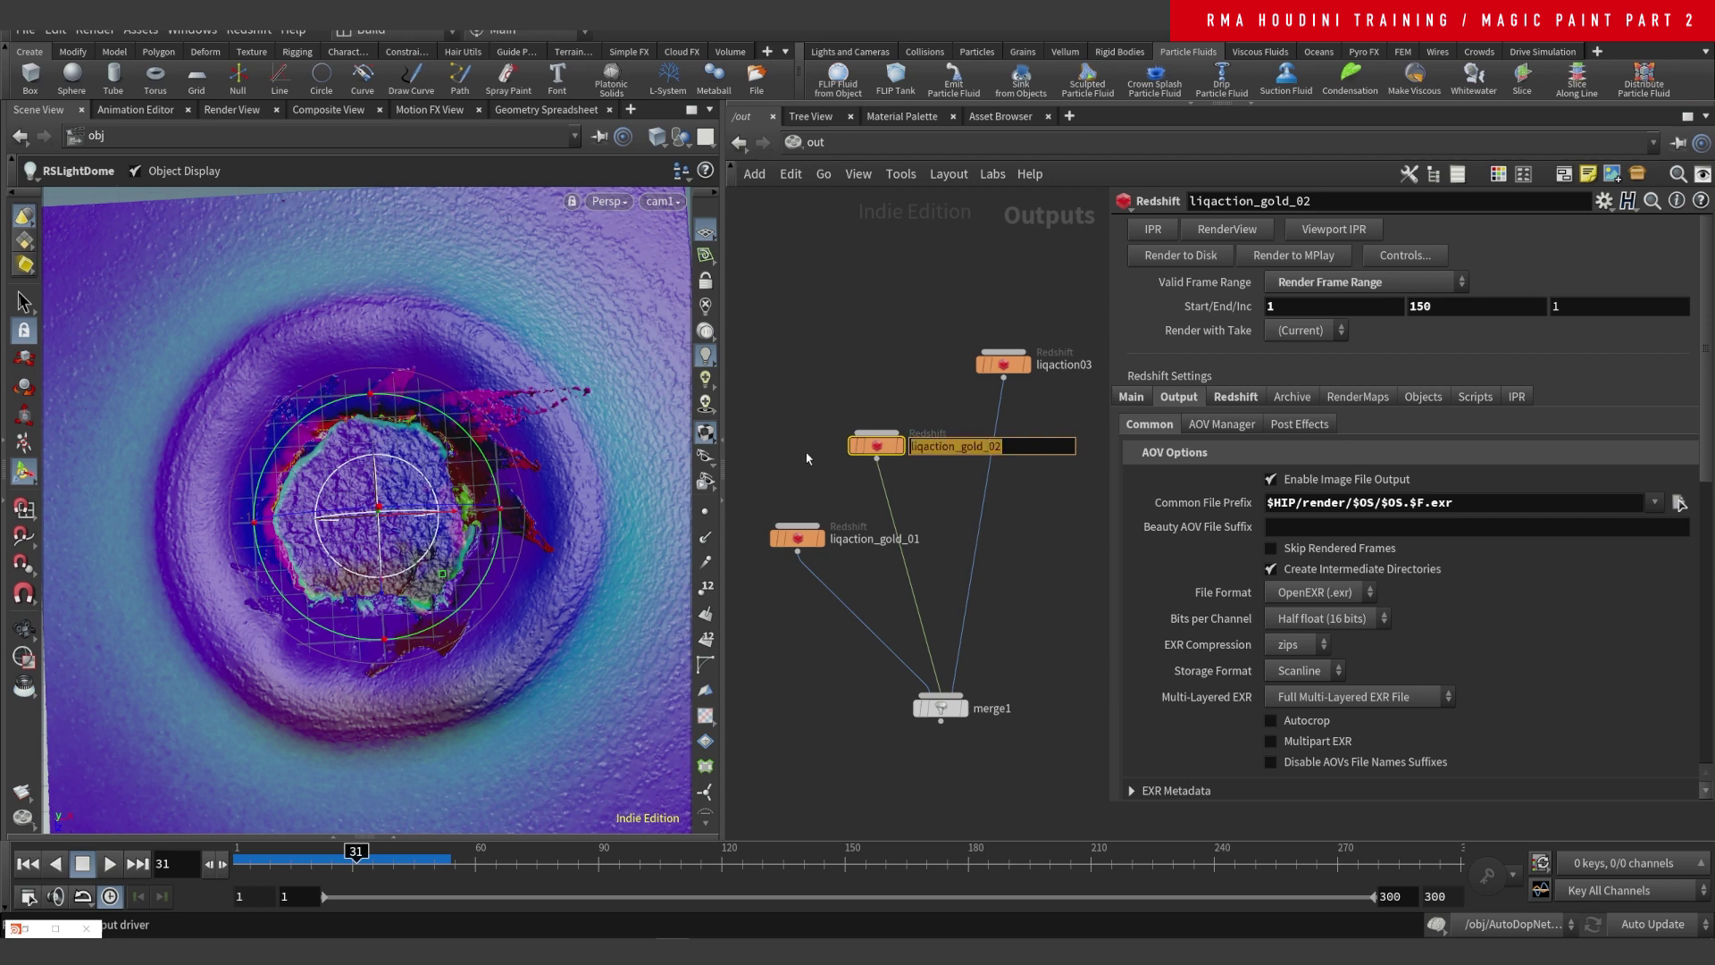
- Widen the network area and rename the liqaction03 render node as liqaction_gold_03
left_click_drag(1112, 359, 1267, 357)
double_click(1063, 365)
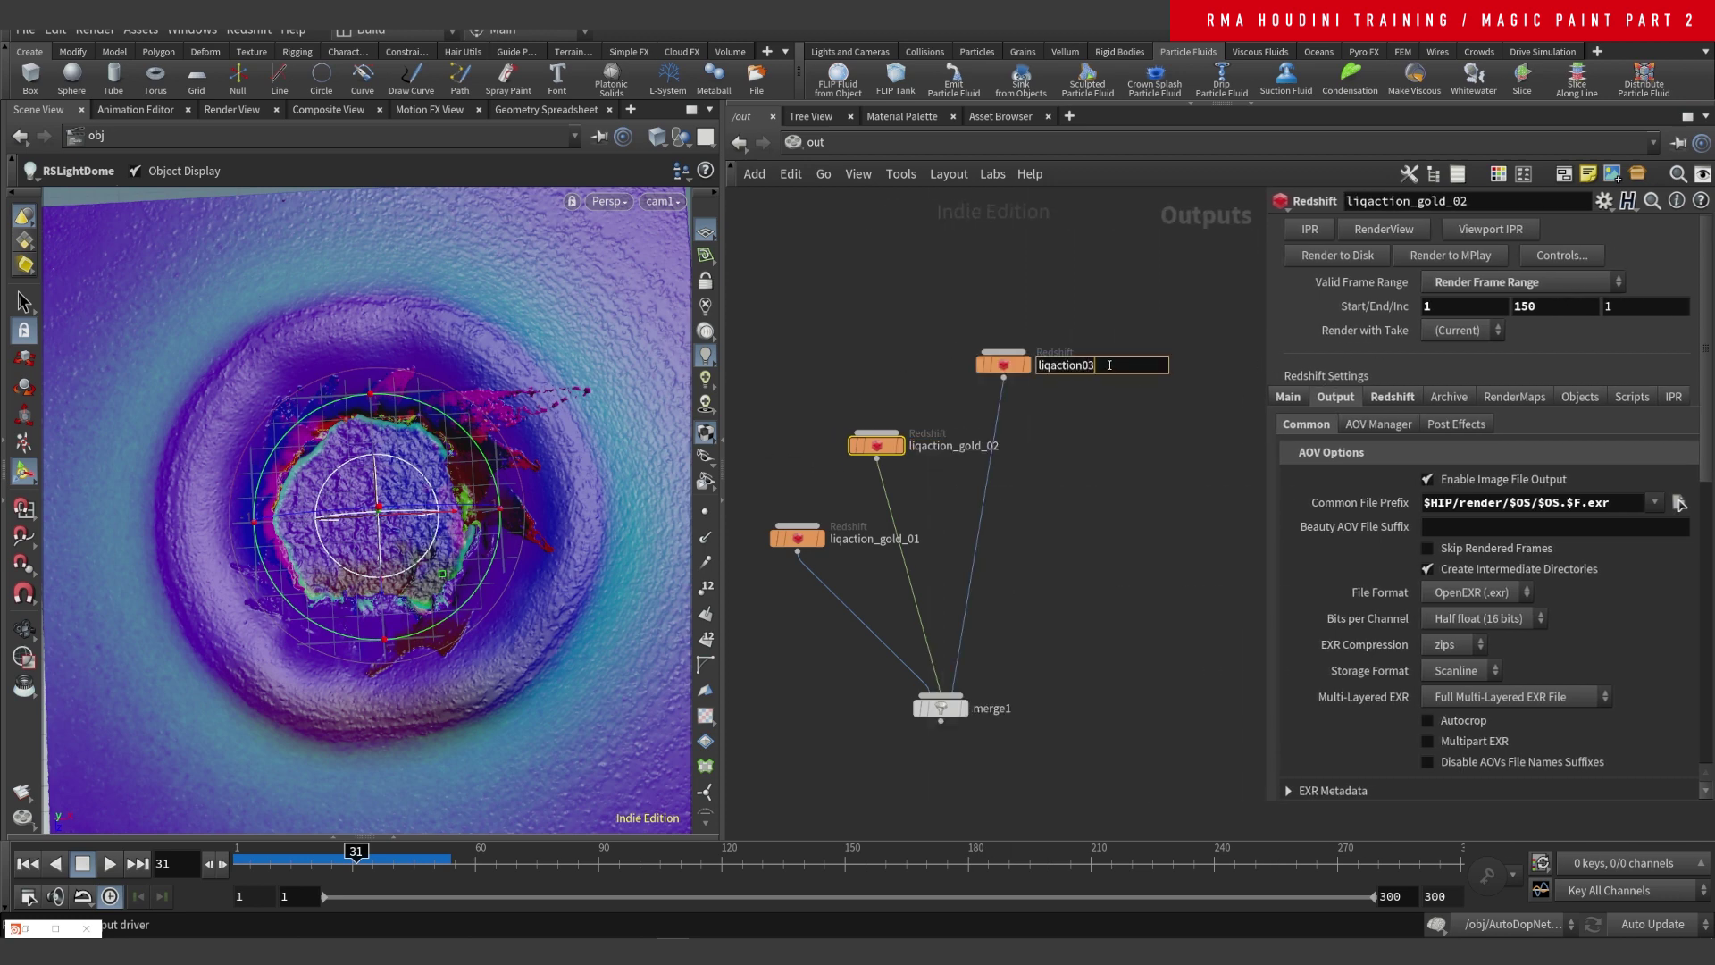
key("ctrl+a")
key("ctrl+v")
type("3")
key("Return")
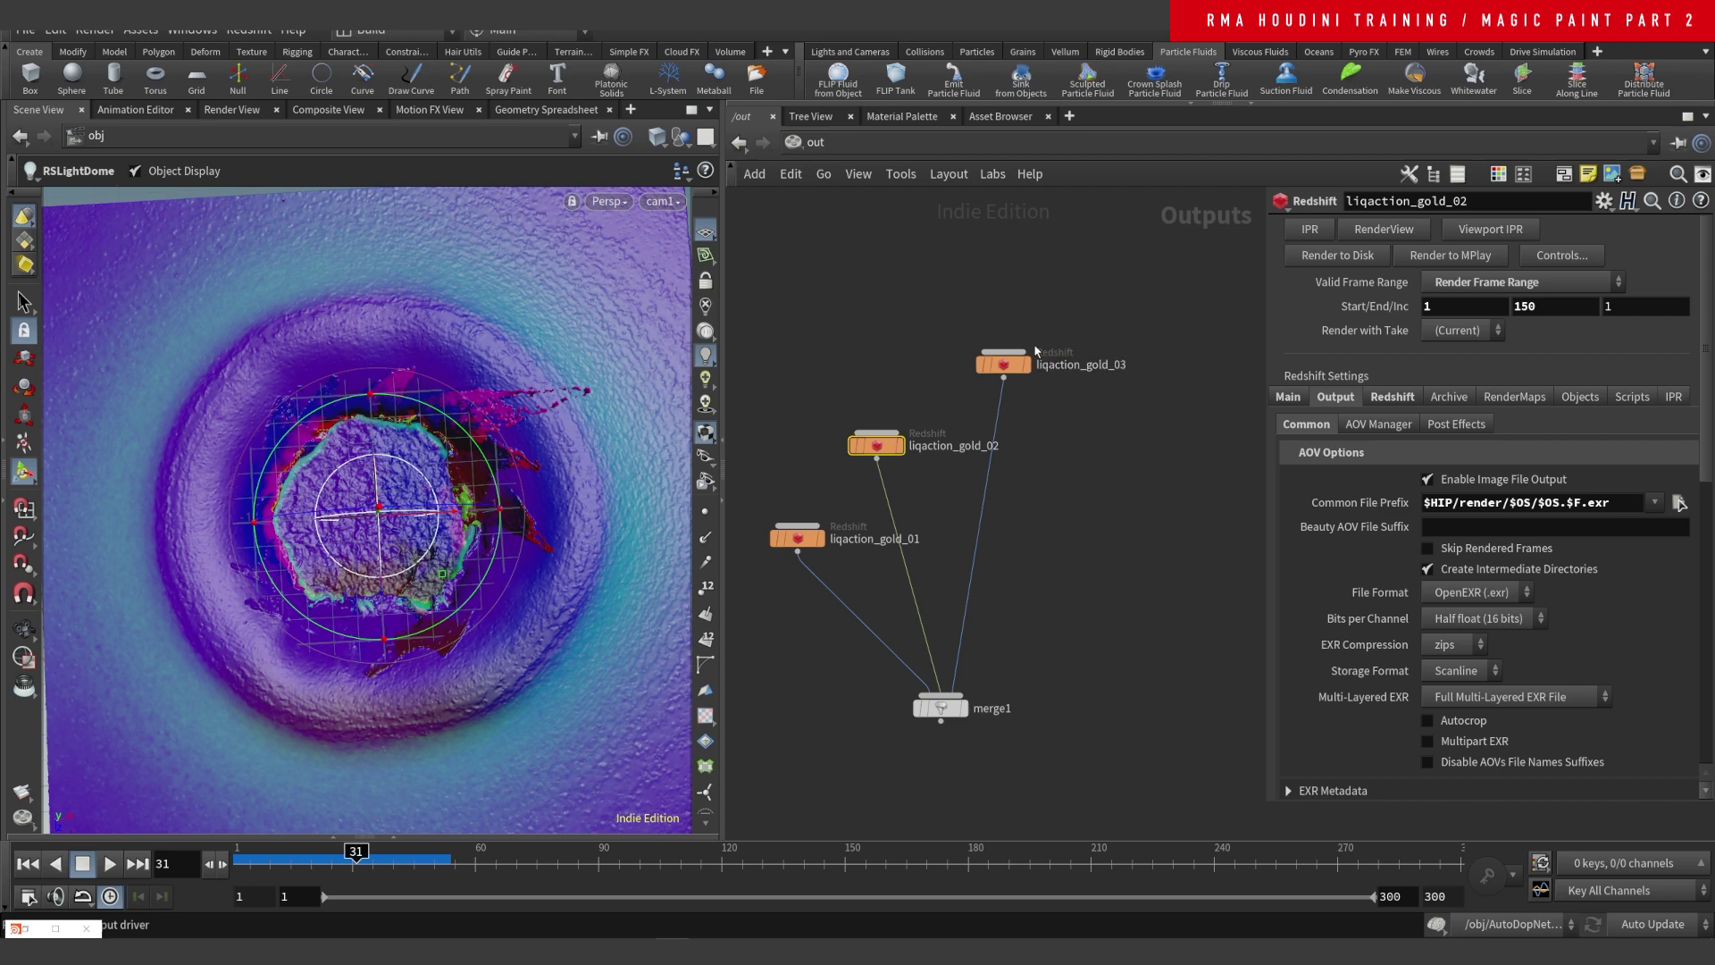
- Reposition merge1 below the three Redshift nodes and set its dependency rendering order to Node by Node
scroll(1112, 531, "down", 4)
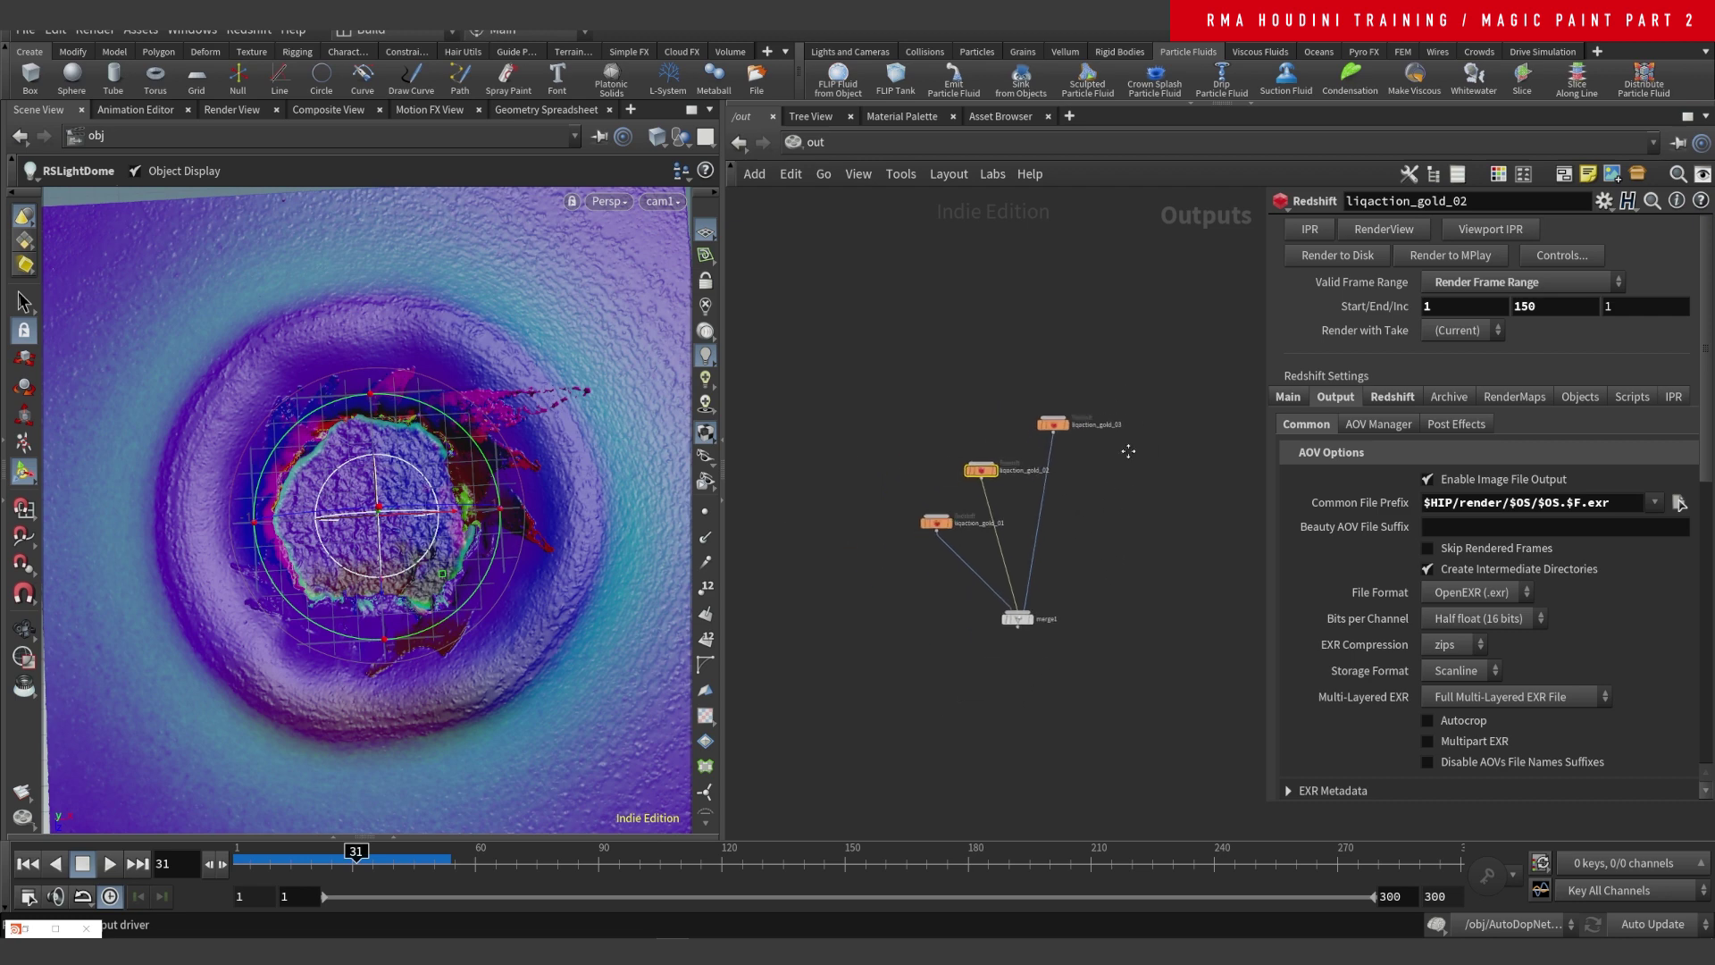
scroll(1136, 548, "up", 3)
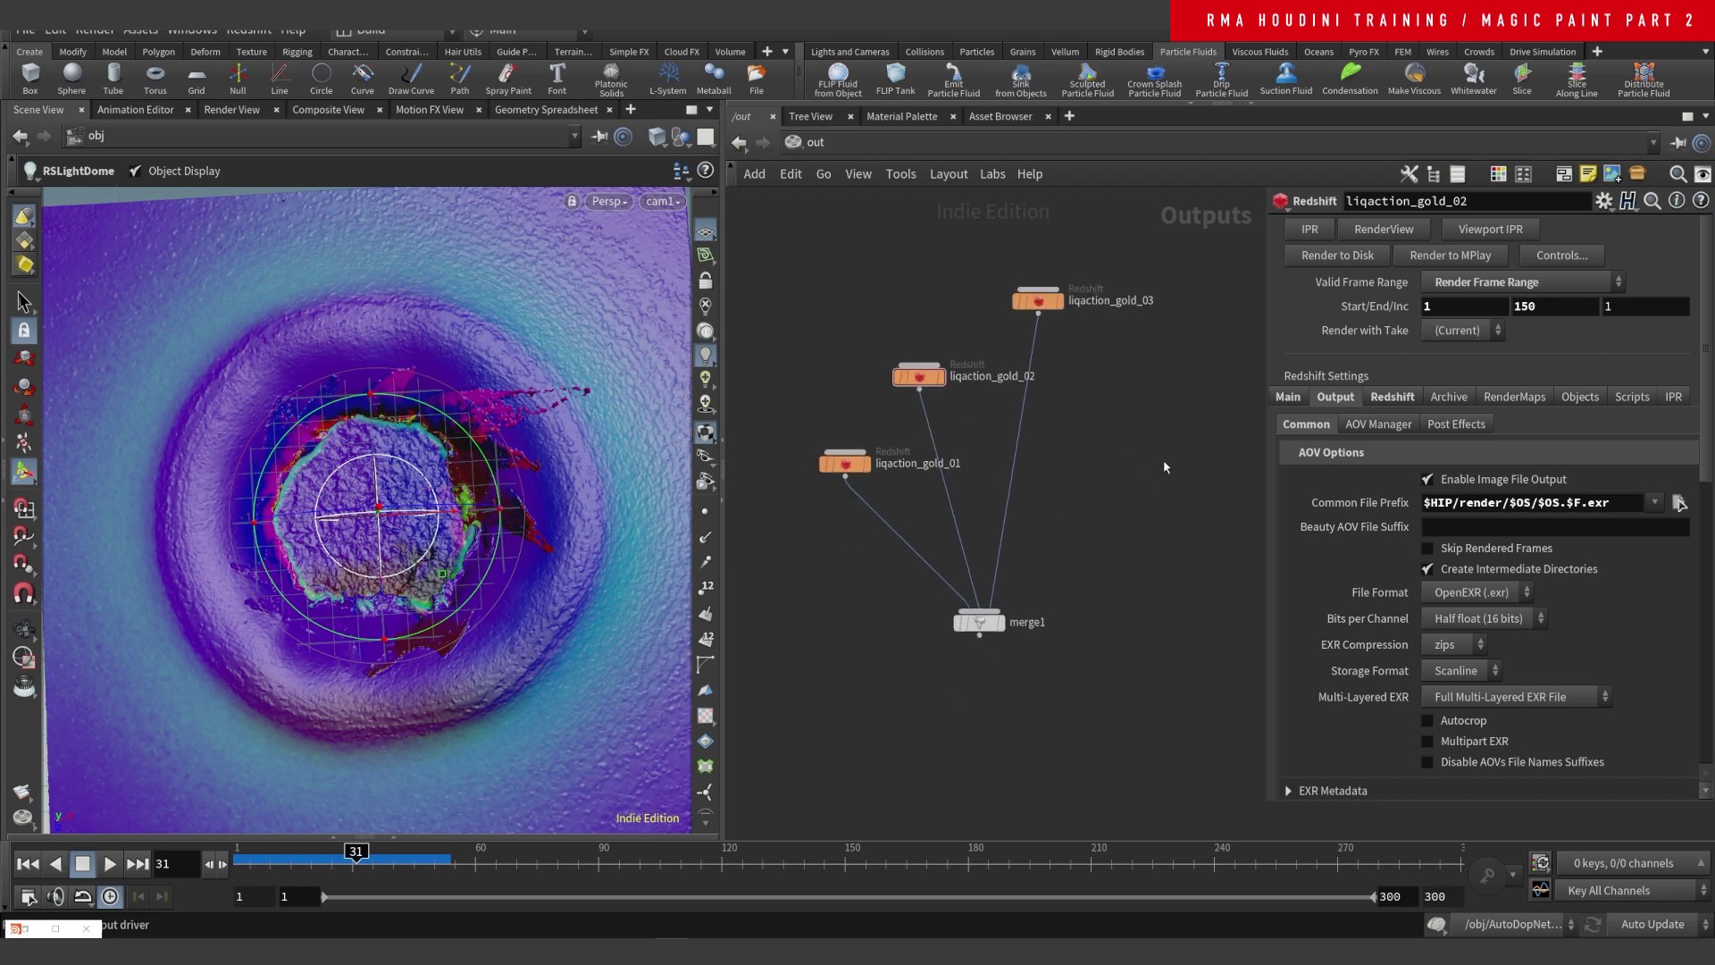
left_click_drag(979, 620, 1053, 589)
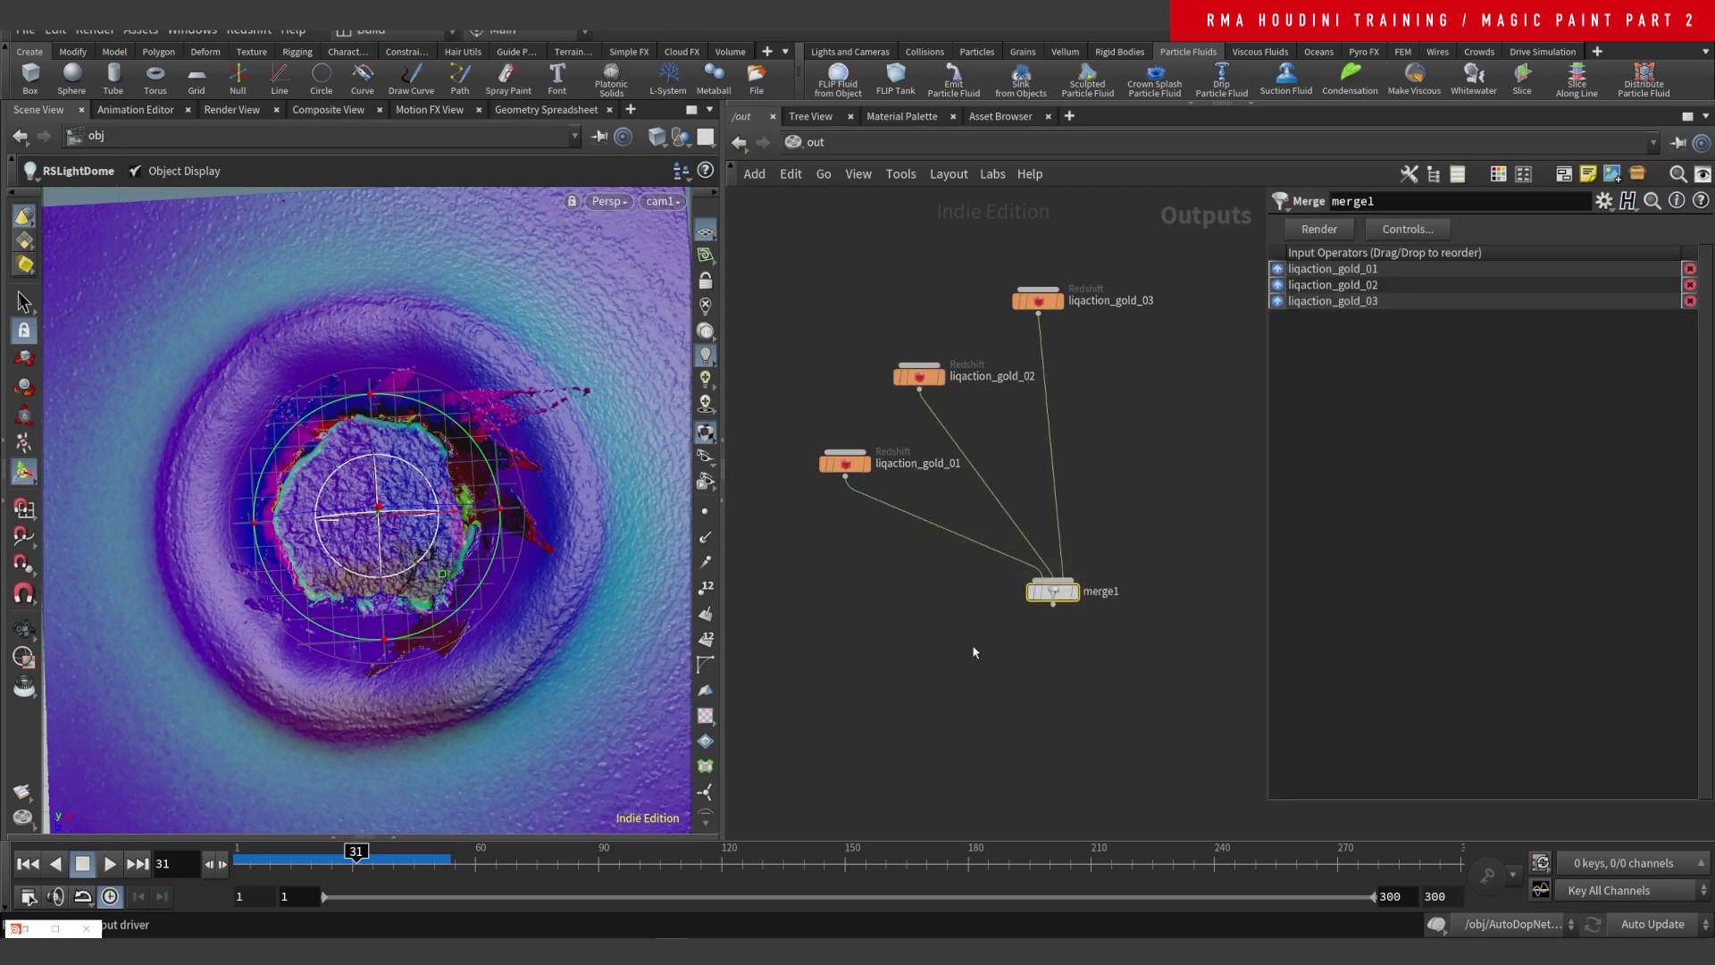
left_click(1422, 230)
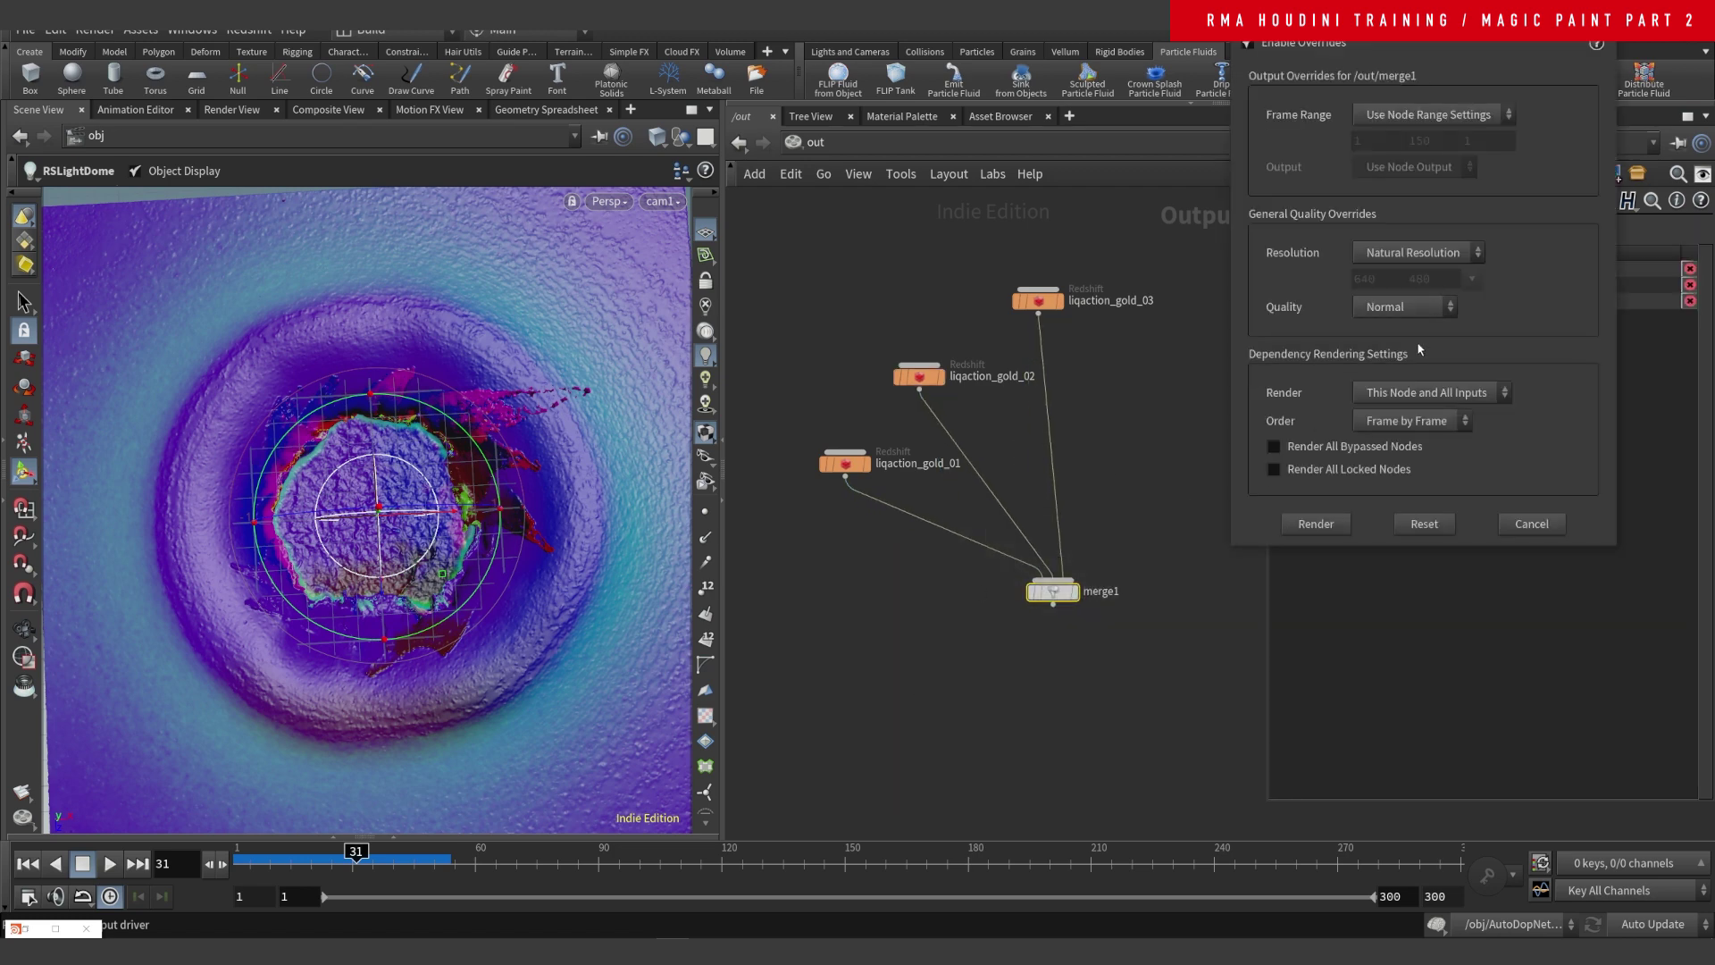
left_click(1420, 421)
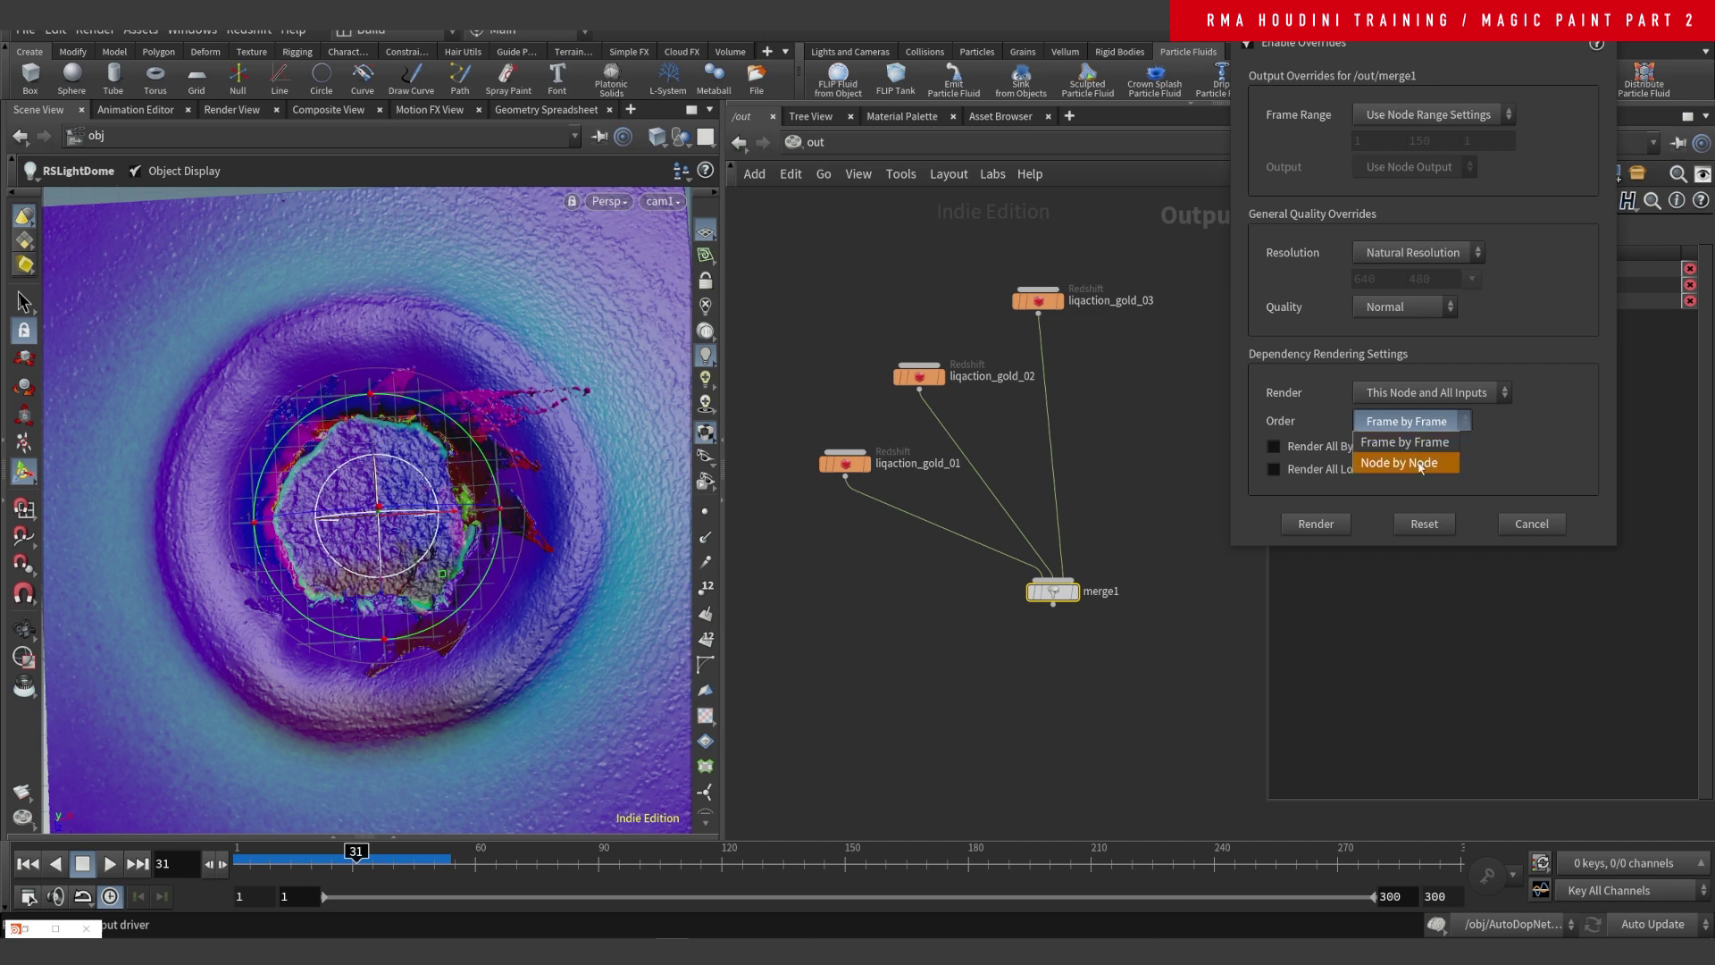
left_click(1421, 462)
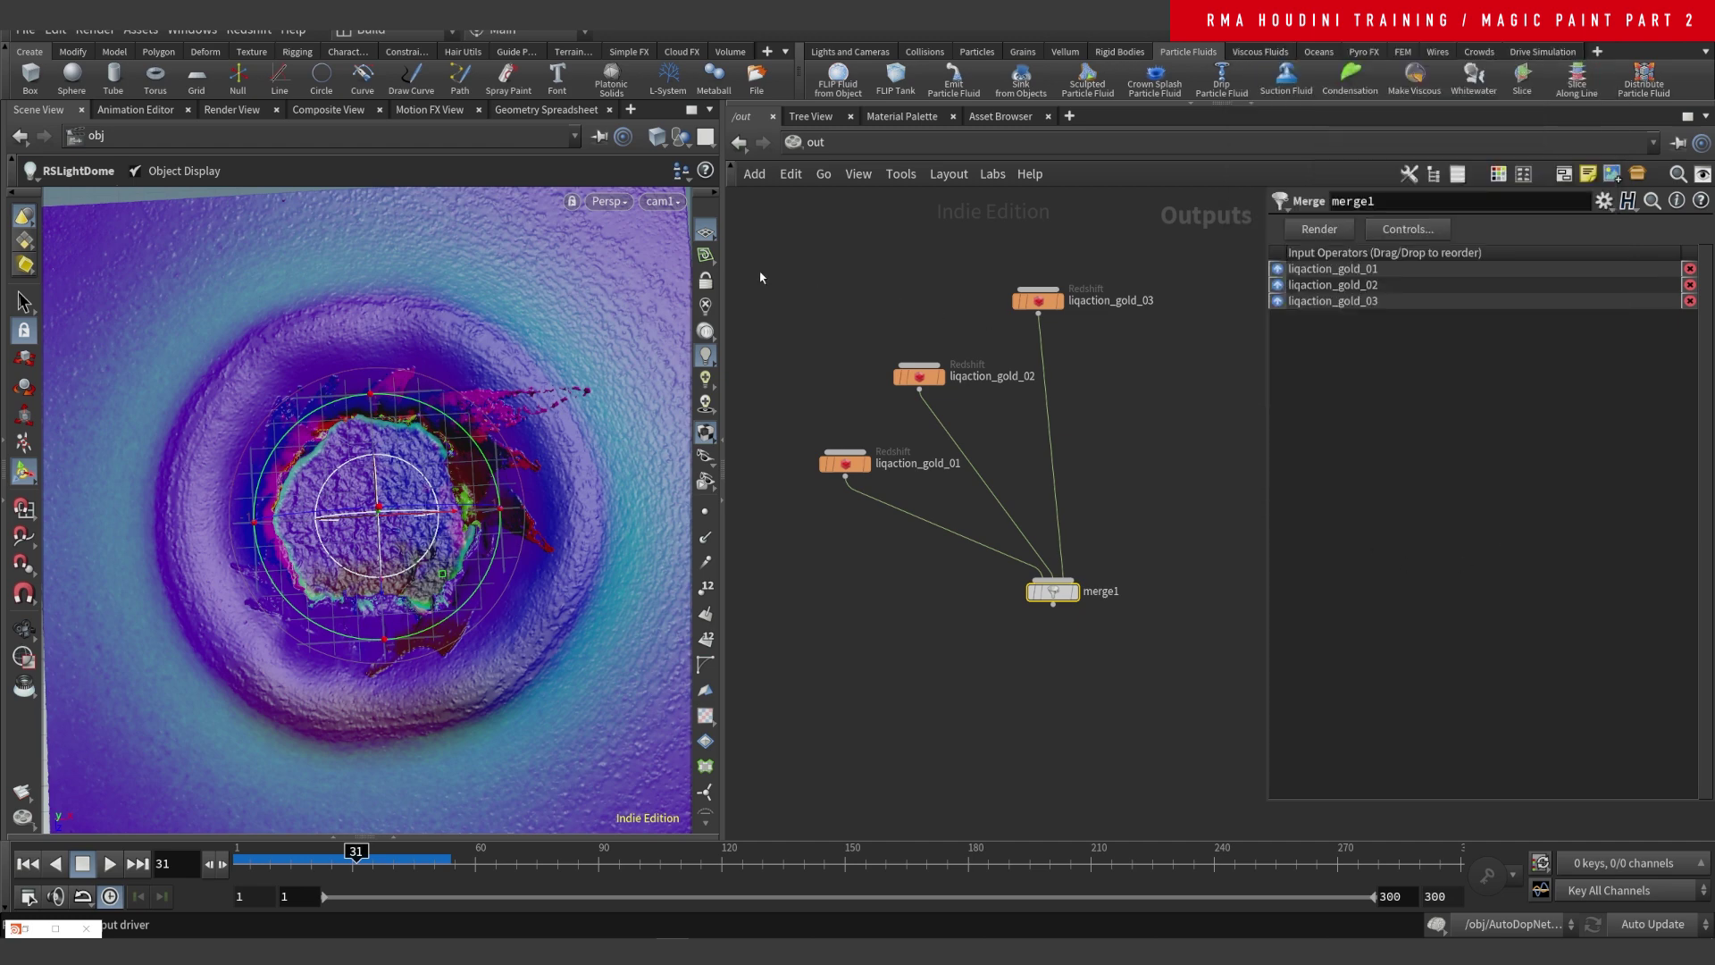
- Examine the Non-blocking Current Frame Rendering option on the three liqaction_gold nodes and the input operators of merge1
left_click_drag(783, 246, 1138, 517)
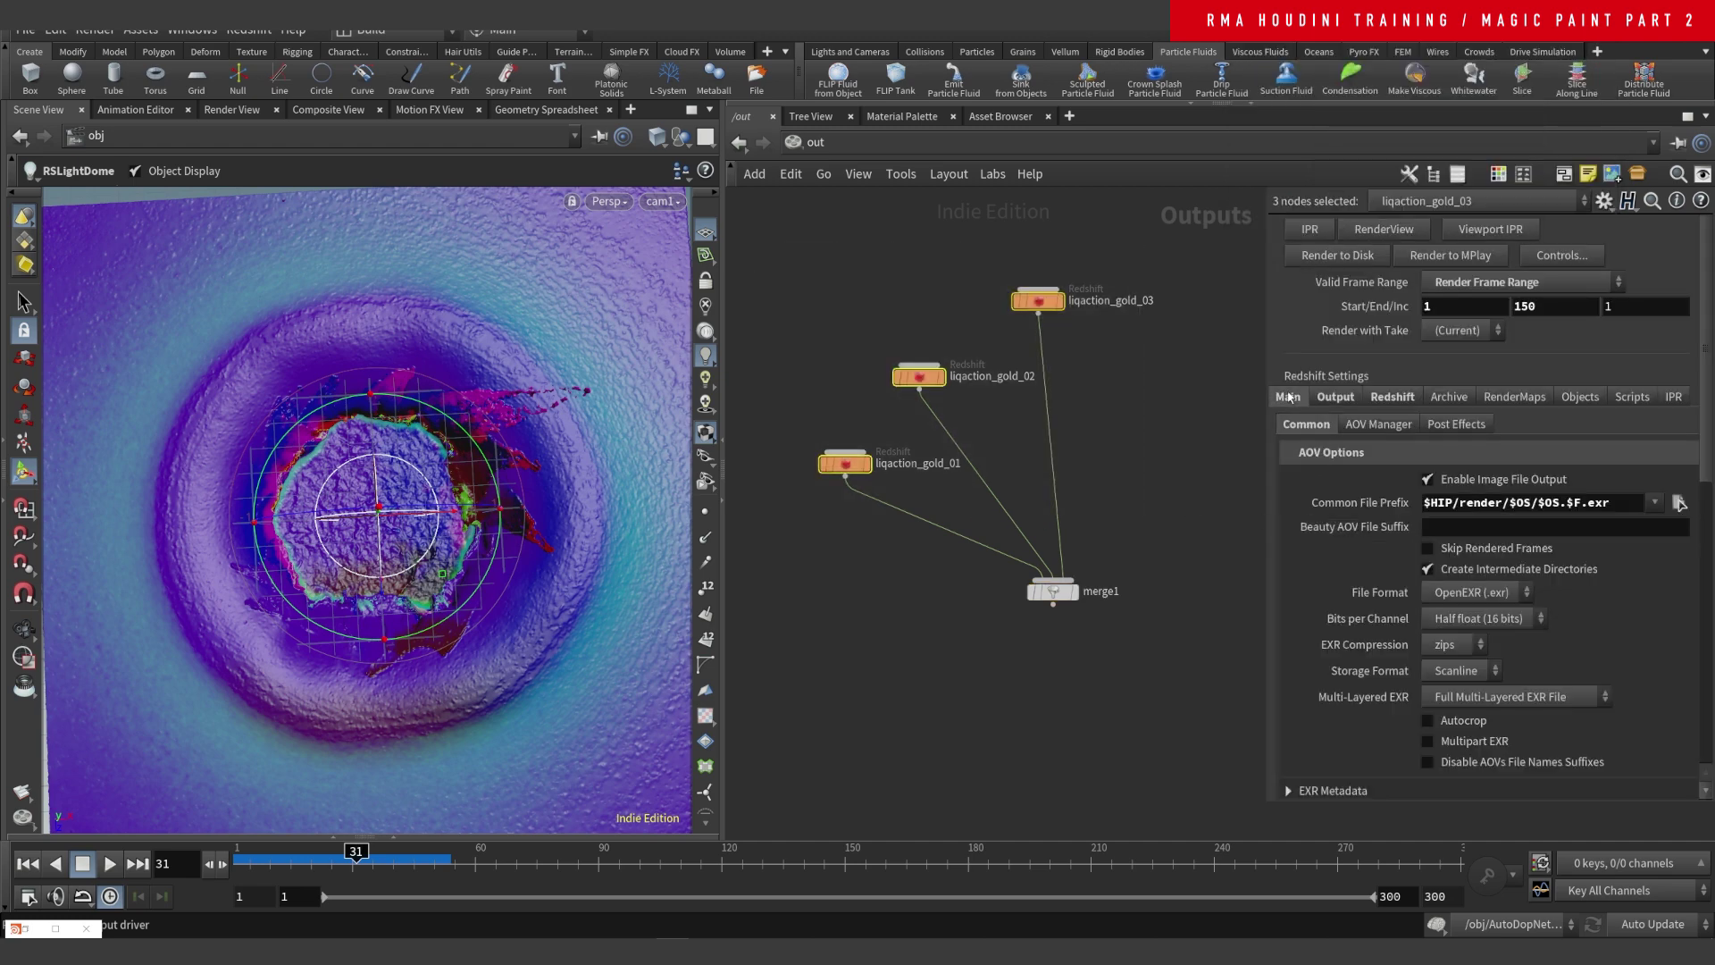
left_click(1289, 399)
left_click_drag(1705, 425, 1705, 639)
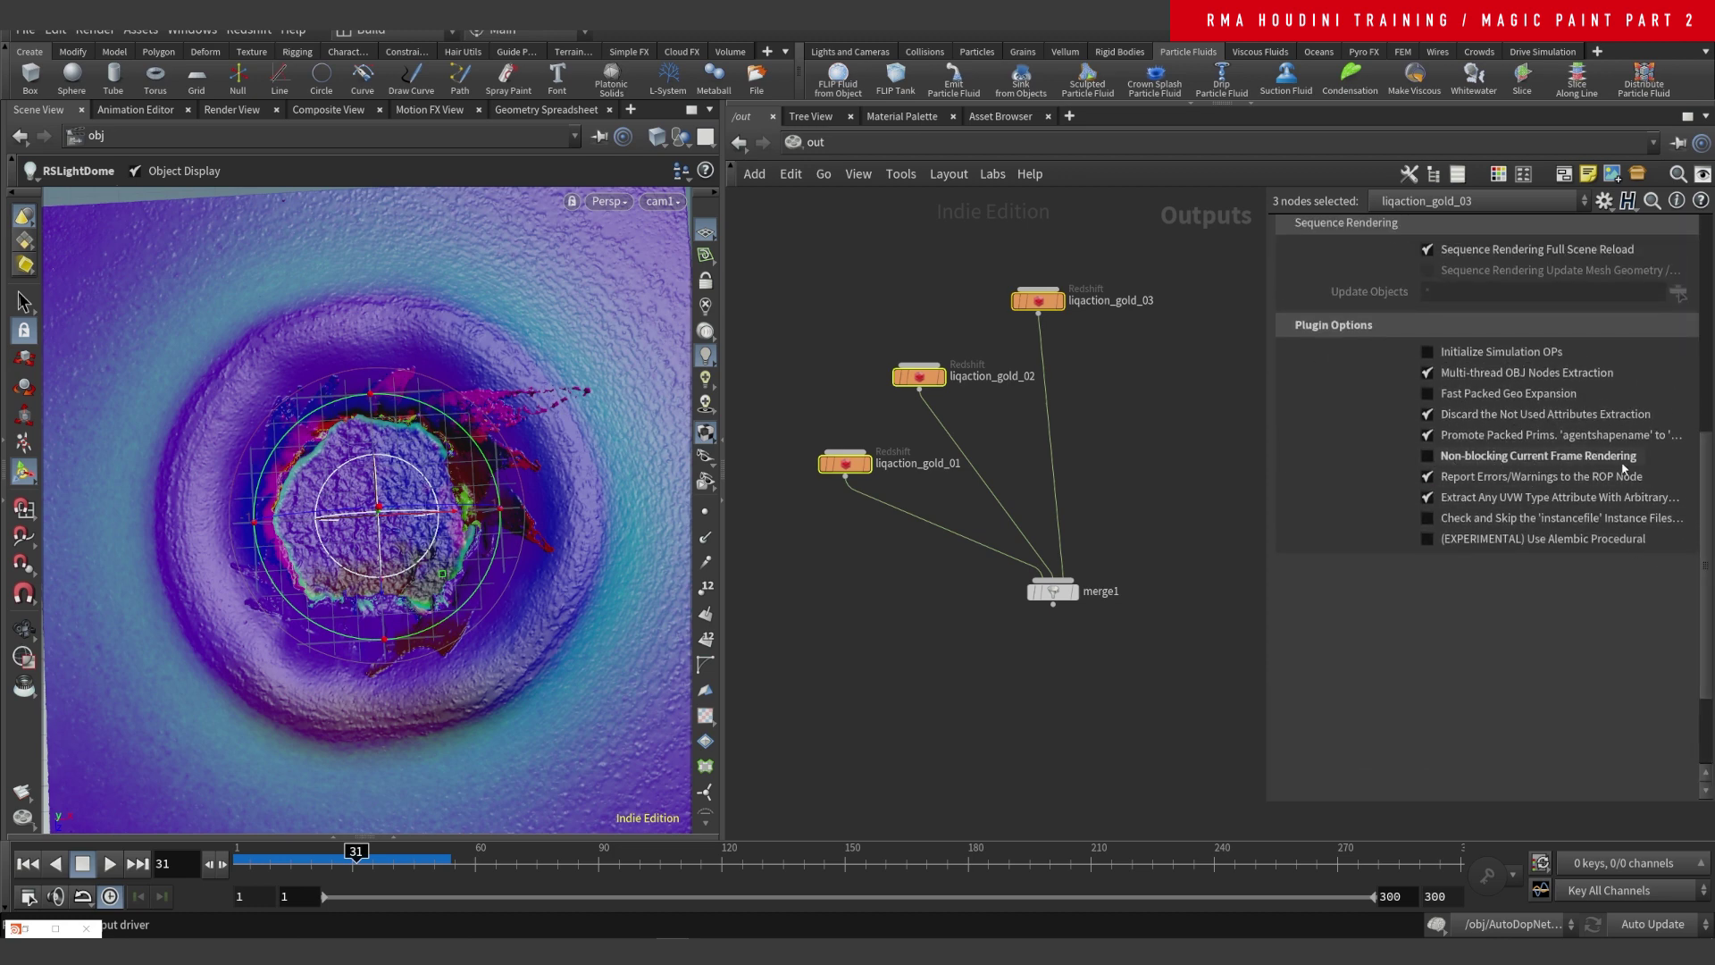
left_click(1053, 590)
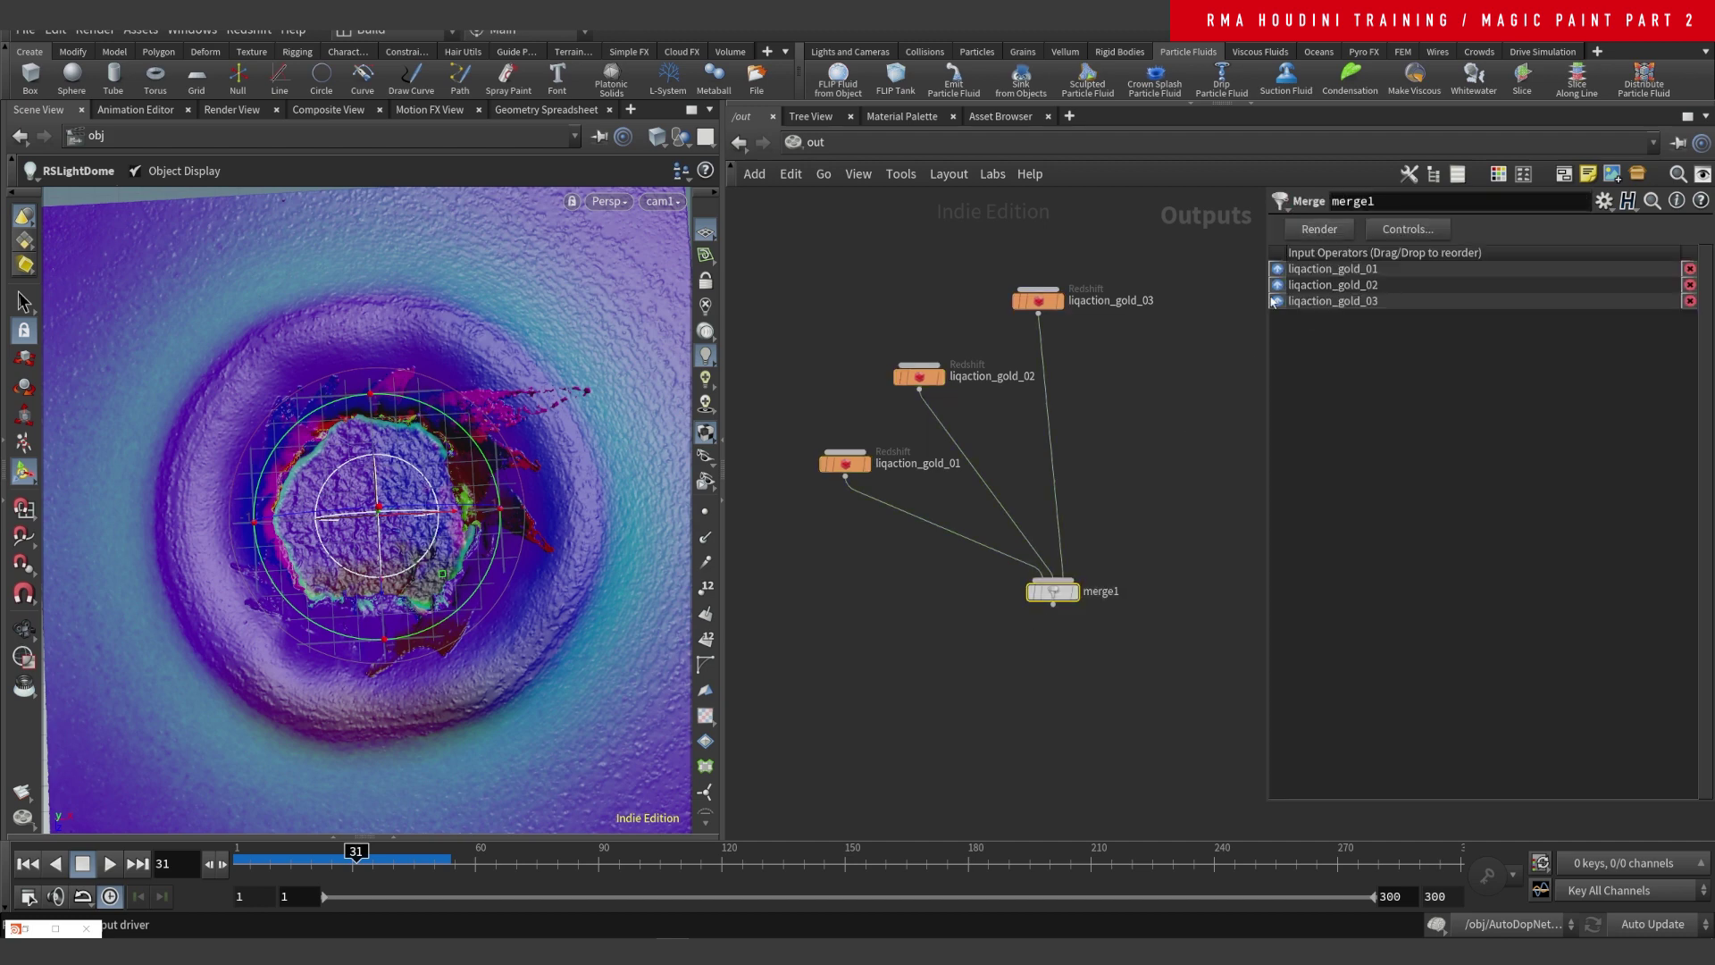
left_click(1061, 515)
left_click_drag(809, 259, 1142, 526)
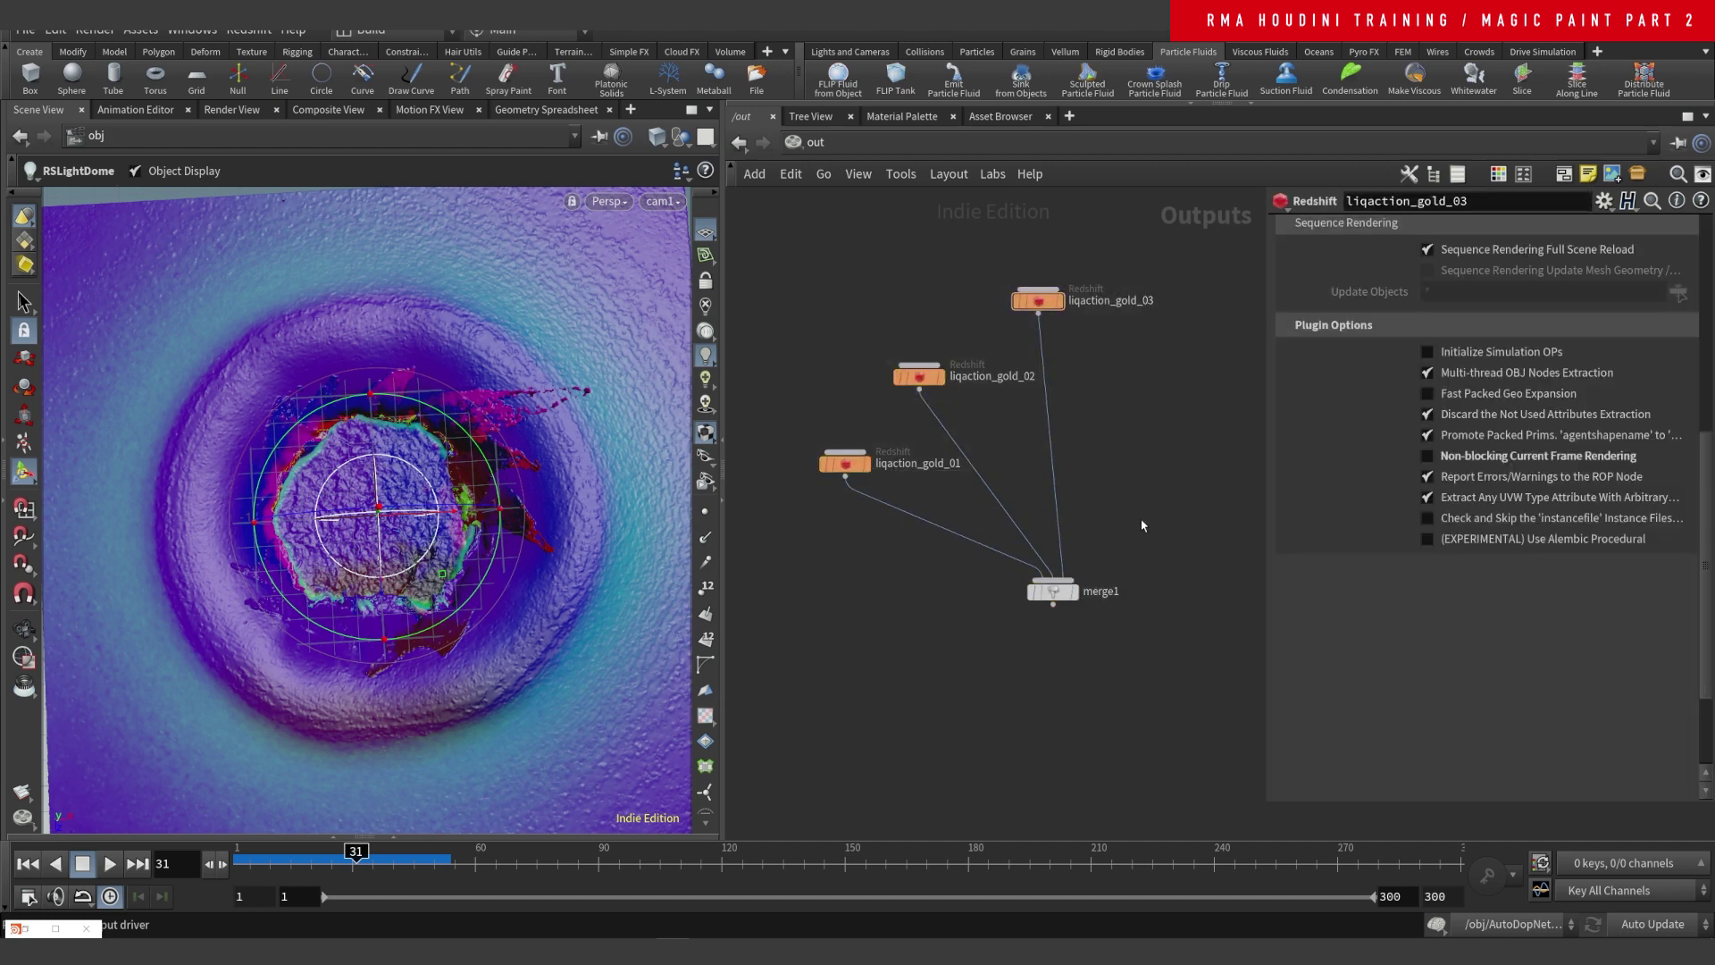
scroll(1159, 418, "down", 3)
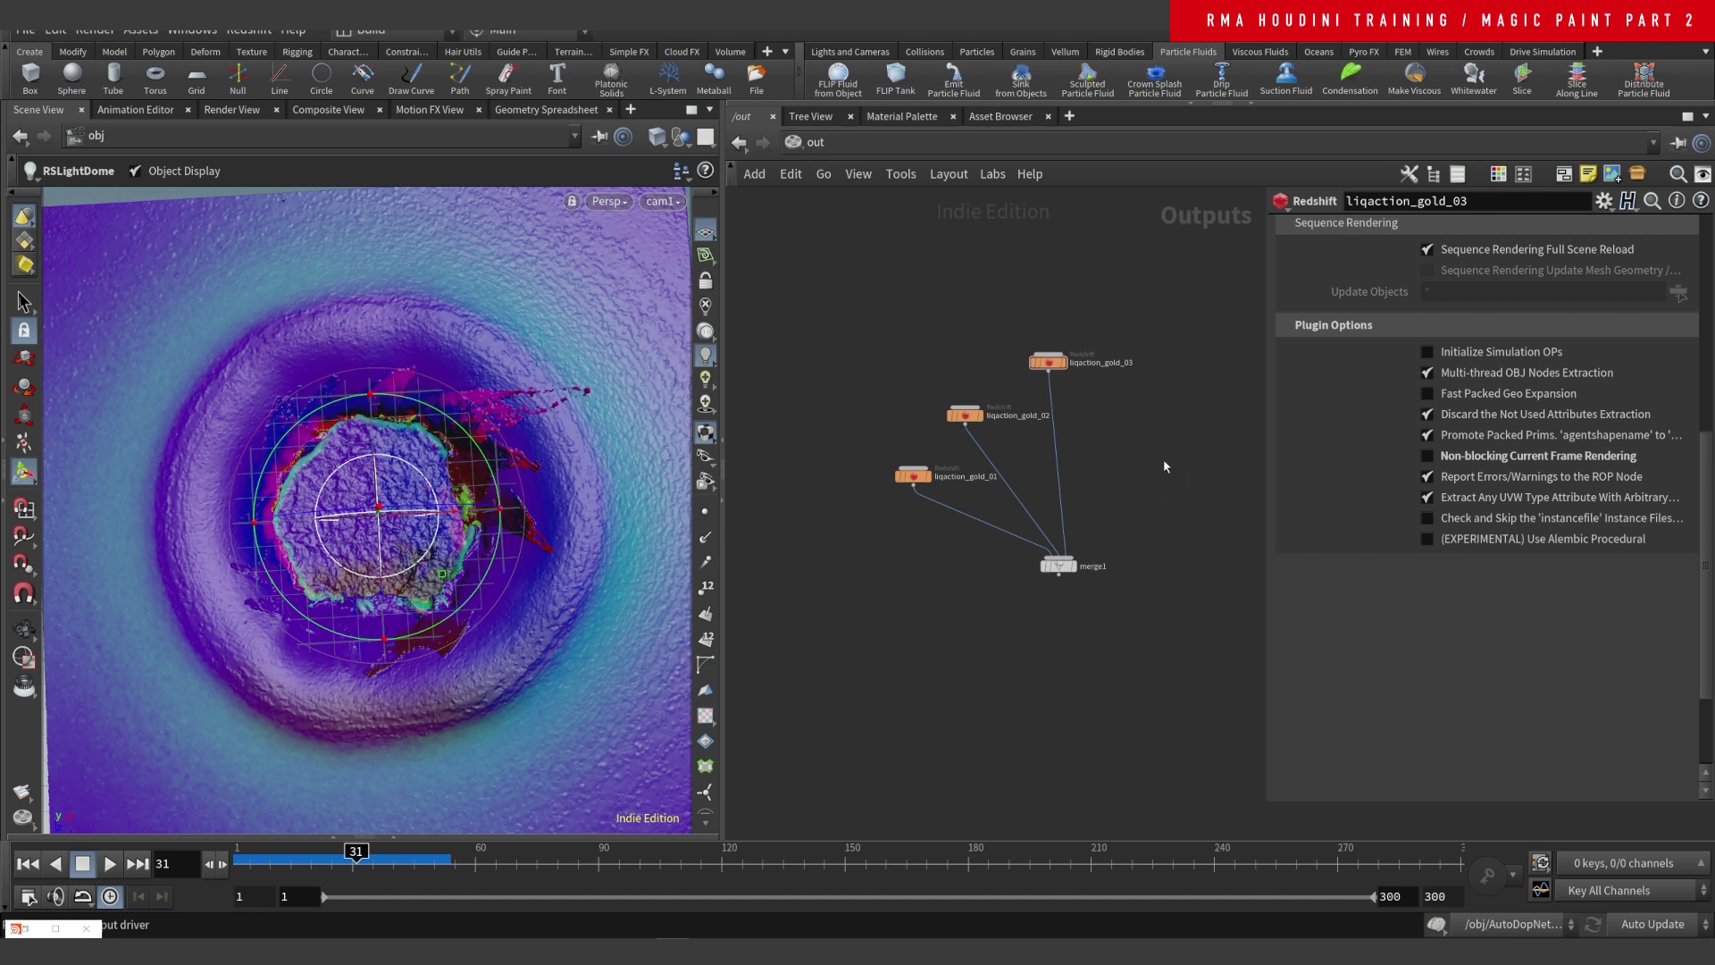